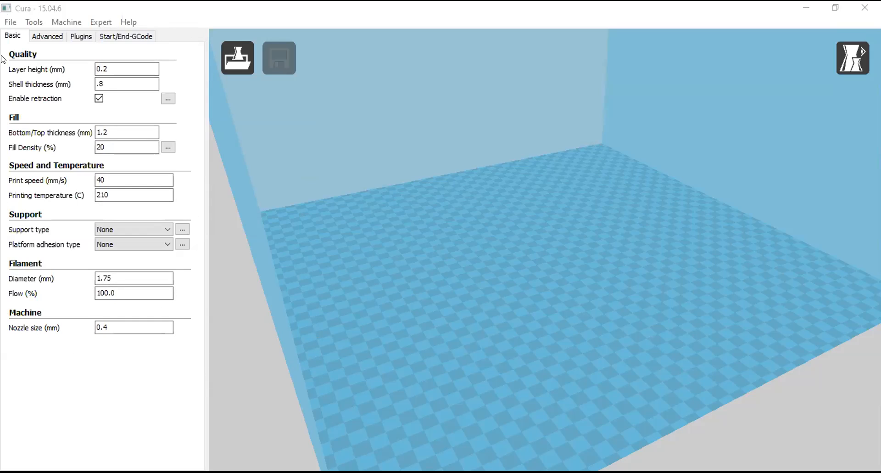
# Switch the active machine to Shaperjet.
pyautogui.click(11, 20)
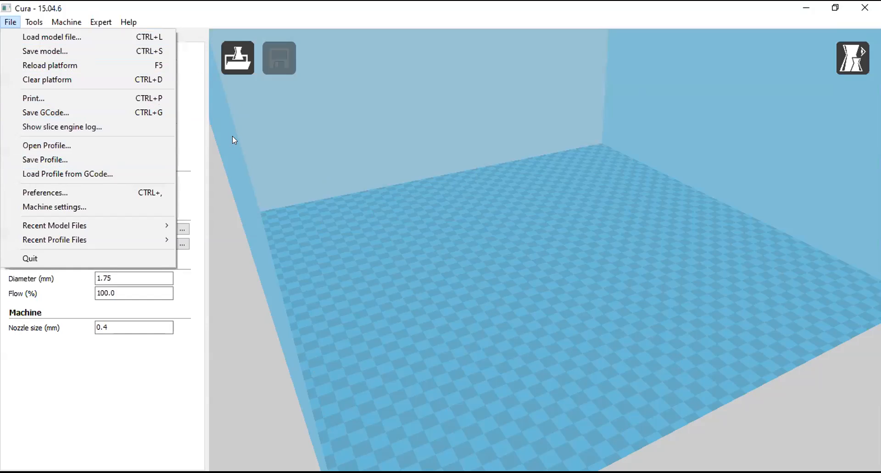
pyautogui.moveTo(66, 23)
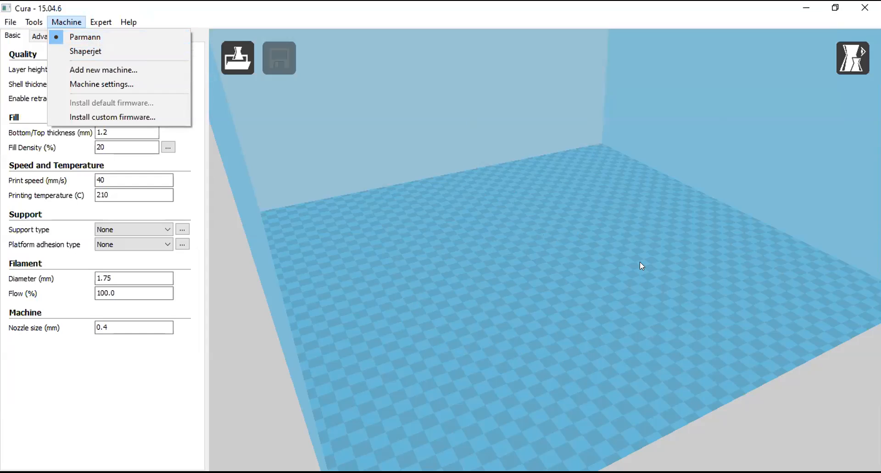
pyautogui.click(89, 52)
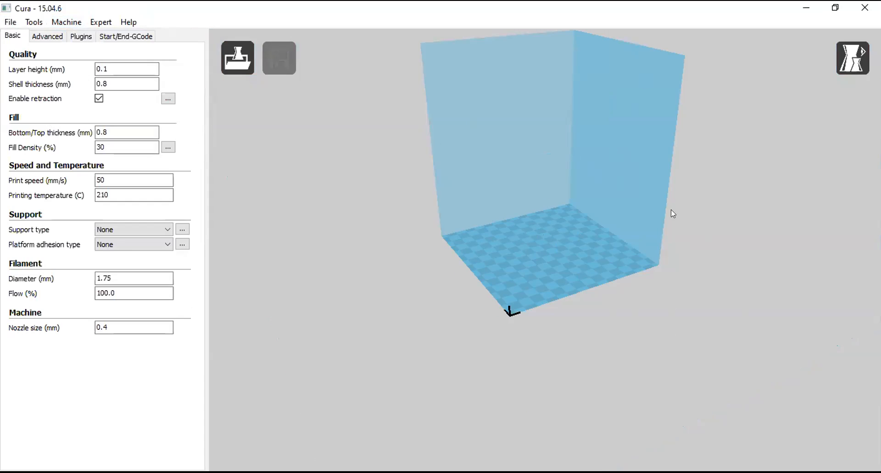
# Start adding a new machine, choosing Other as the machine type and Custom as its profile.
pyautogui.click(67, 23)
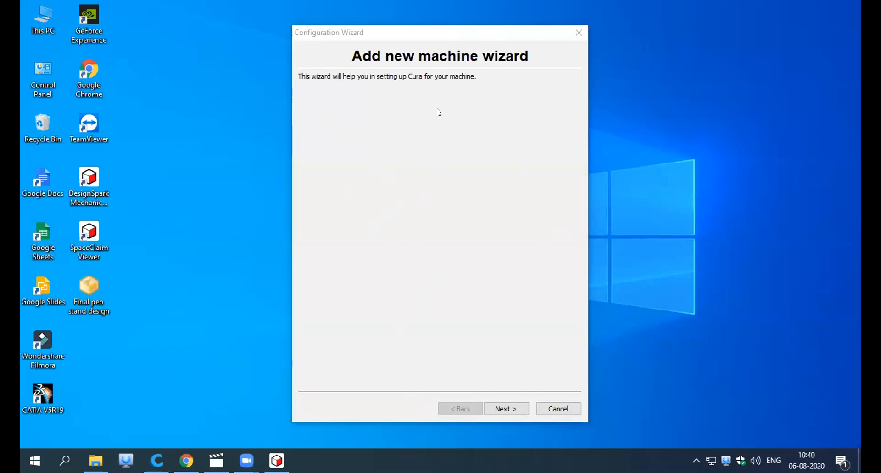
pyautogui.click(509, 409)
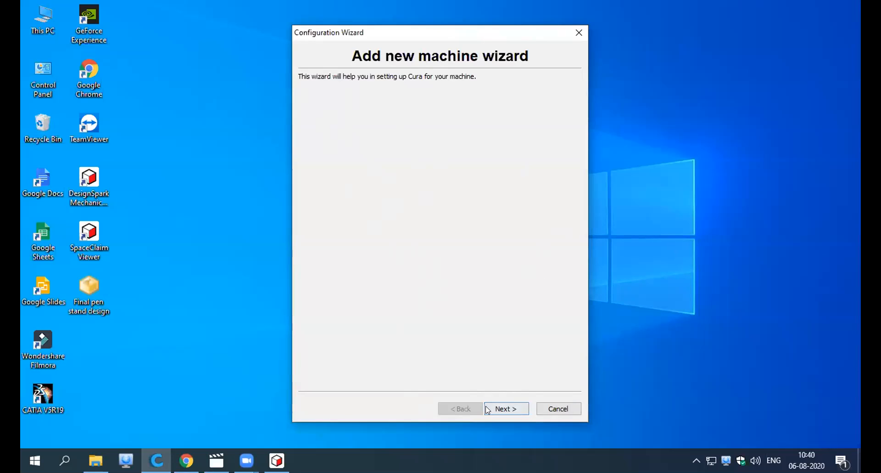
pyautogui.click(507, 408)
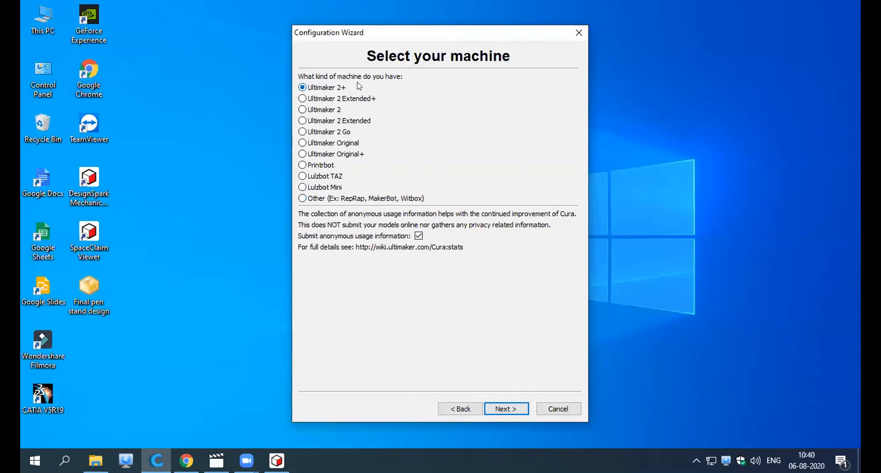
pyautogui.click(303, 198)
pyautogui.click(504, 410)
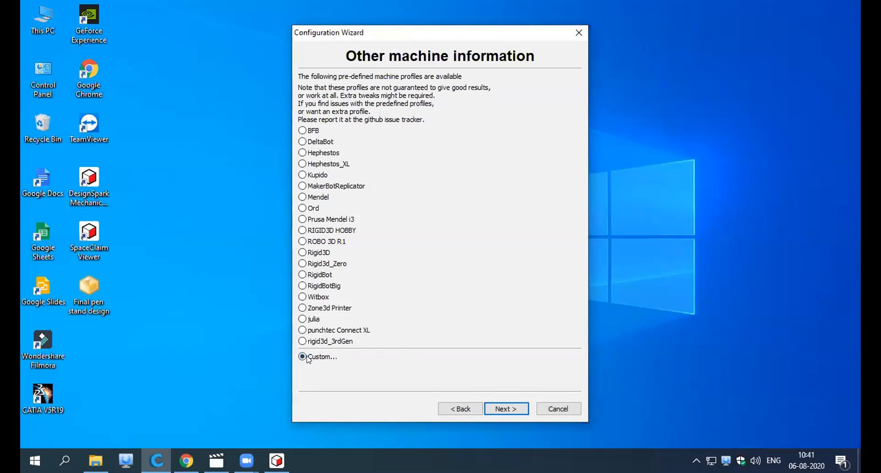
pyautogui.click(505, 408)
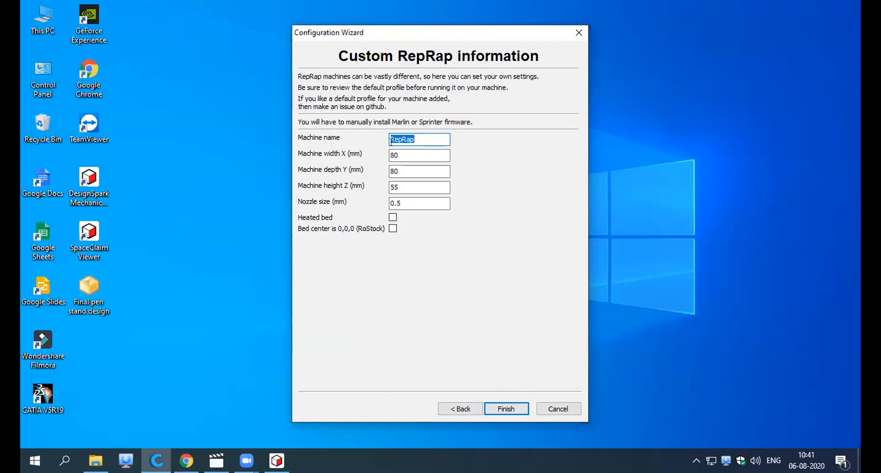
# Name the new custom machine Test.
pyautogui.moveTo(420, 138); pyautogui.dragTo(358, 128)
pyautogui.press('BackSpace')
pyautogui.write('Test')
# Set the new machine's width to 450 mm, depth to 500 mm and height to 500 mm.
pyautogui.doubleClick(402, 155)
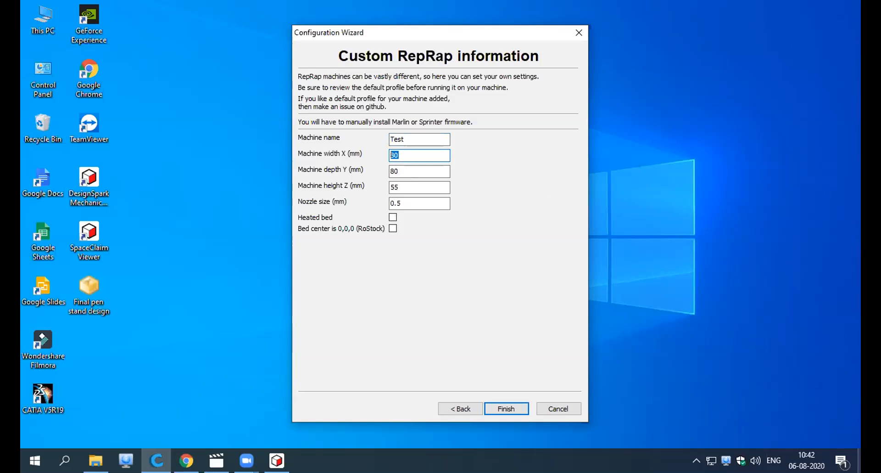
pyautogui.write('450')
pyautogui.doubleClick(400, 169)
pyautogui.write('500')
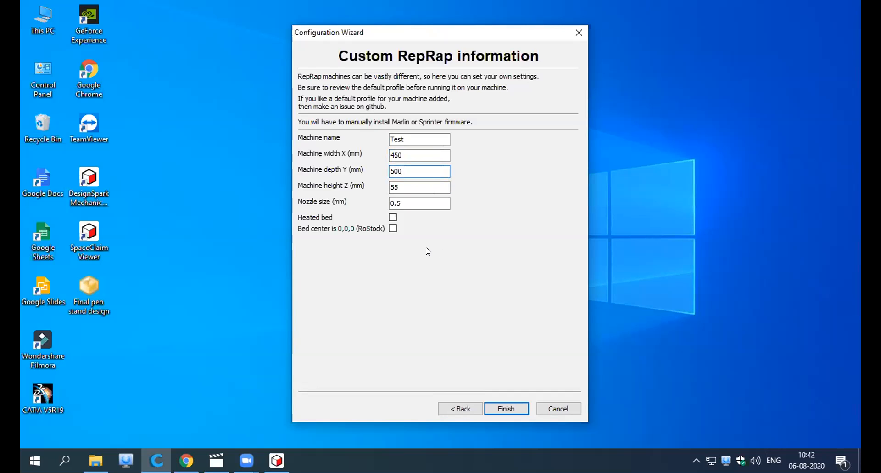
pyautogui.doubleClick(403, 187)
pyautogui.write('500')
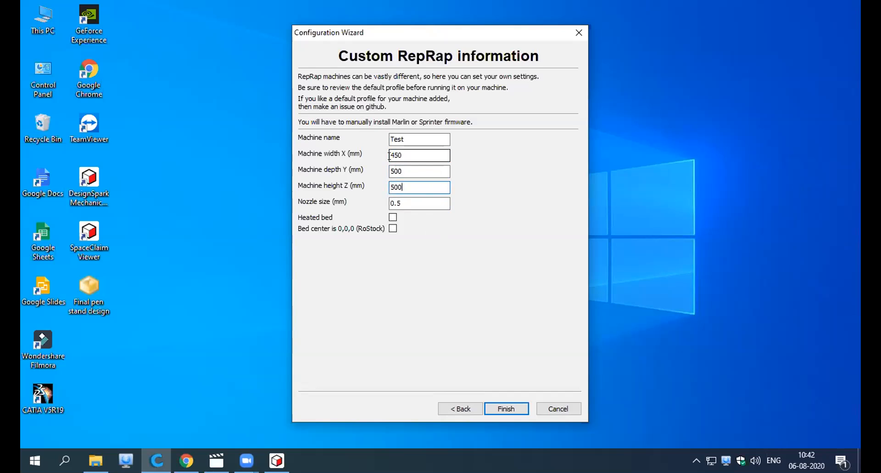
pyautogui.doubleClick(408, 155)
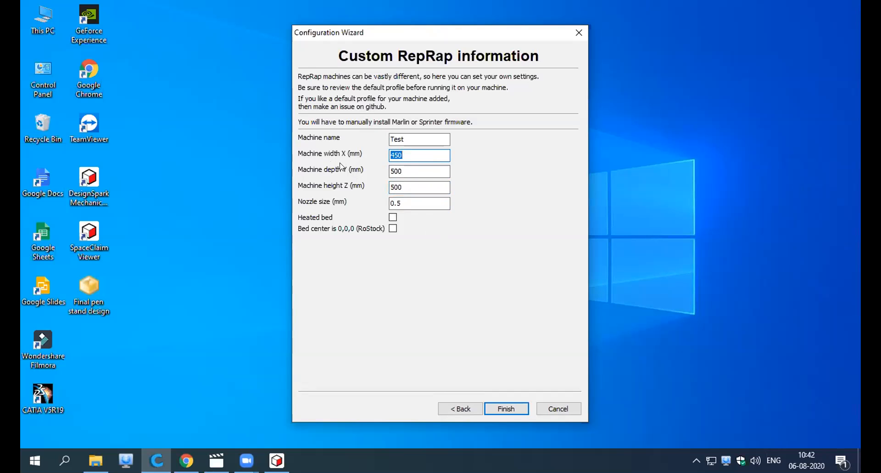
pyautogui.click(441, 185)
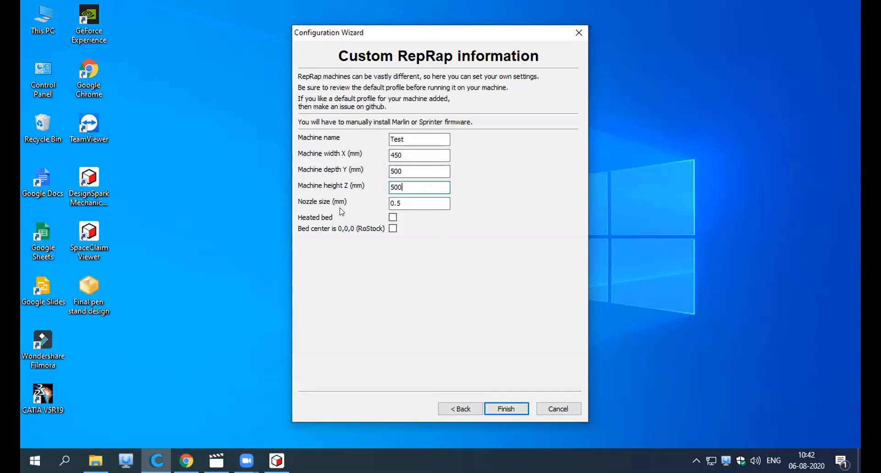
# Set the nozzle size to 0.4 mm and finish creating the machine.
pyautogui.click(415, 203)
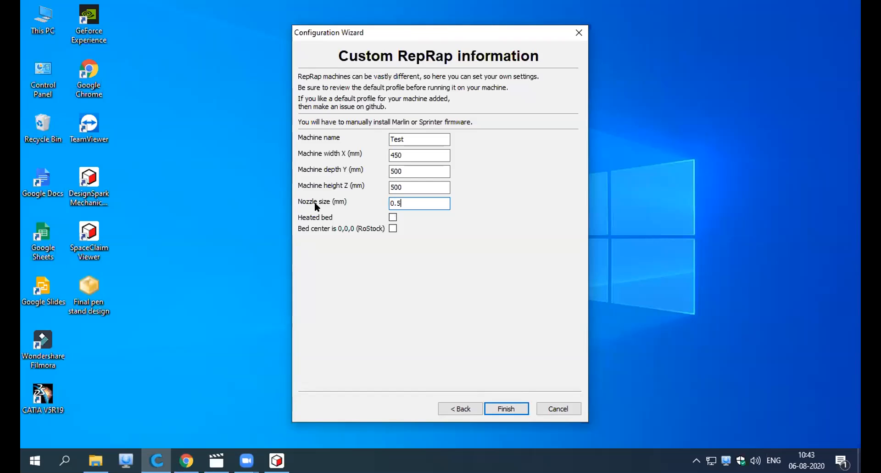
pyautogui.press('BackSpace')
pyautogui.write('4')
pyautogui.doubleClick(404, 203)
pyautogui.moveTo(391, 136); pyautogui.dragTo(404, 202)
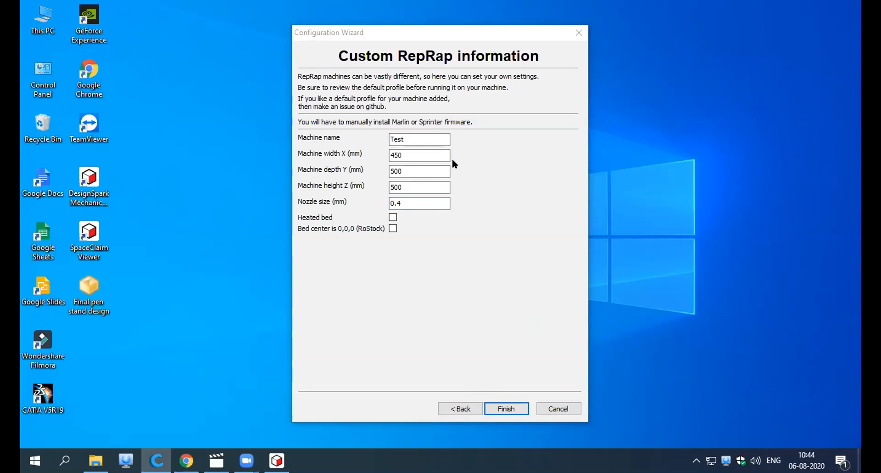
pyautogui.click(507, 409)
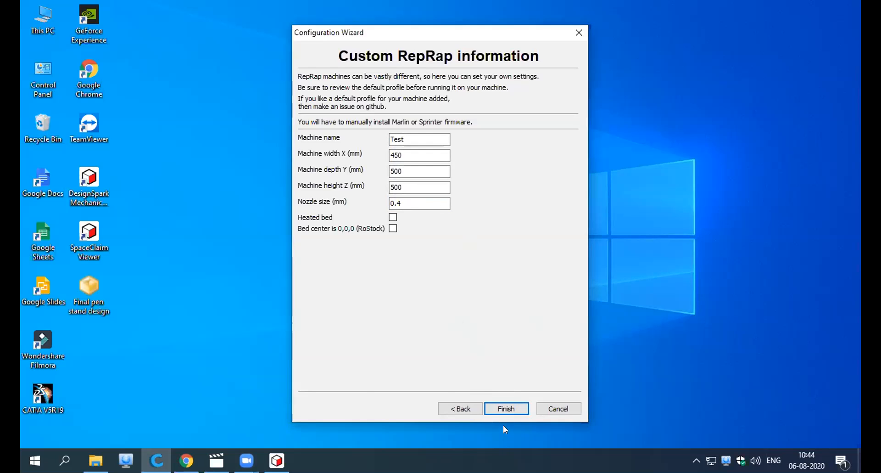
pyautogui.click(507, 409)
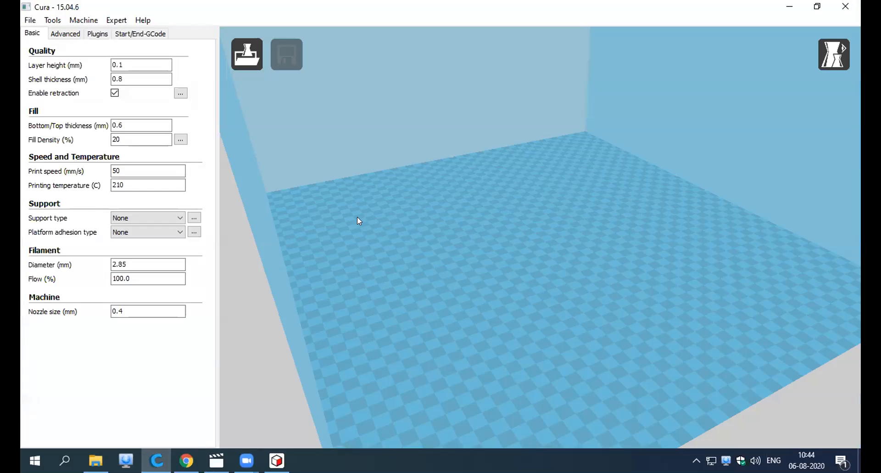
# Check the machine list for the Test machine and look over its basic print and filament settings.
pyautogui.click(84, 21)
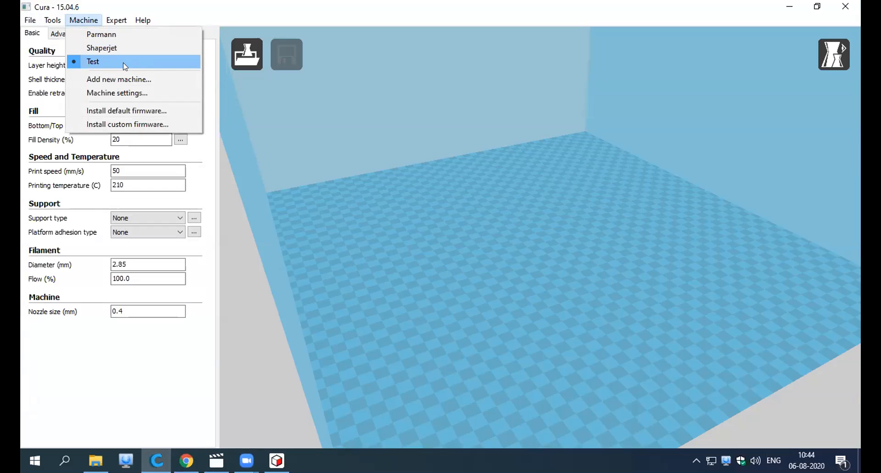
pyautogui.click(394, 250)
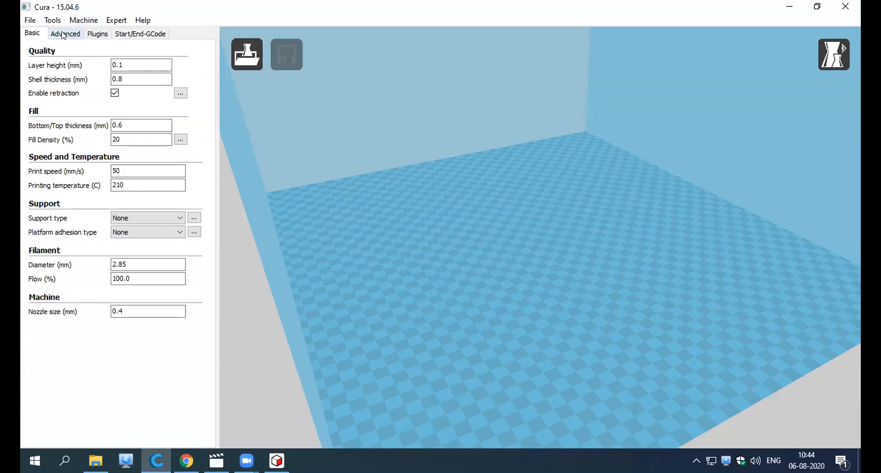
pyautogui.click(44, 330)
pyautogui.click(83, 20)
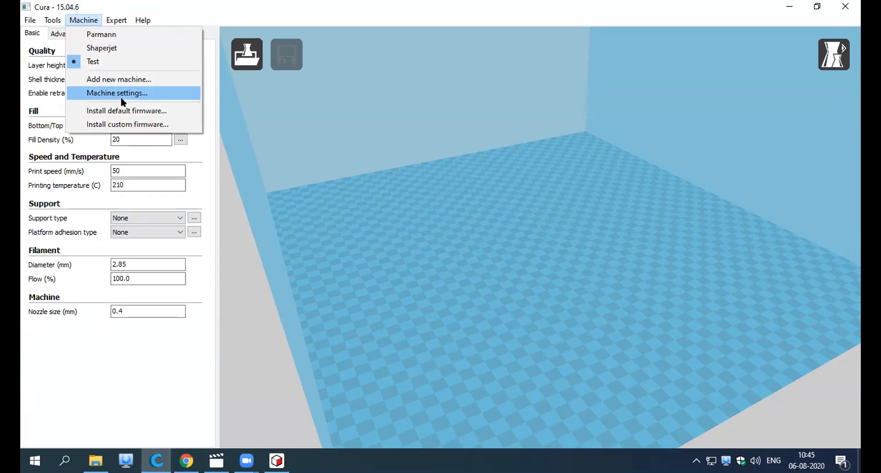
pyautogui.click(133, 415)
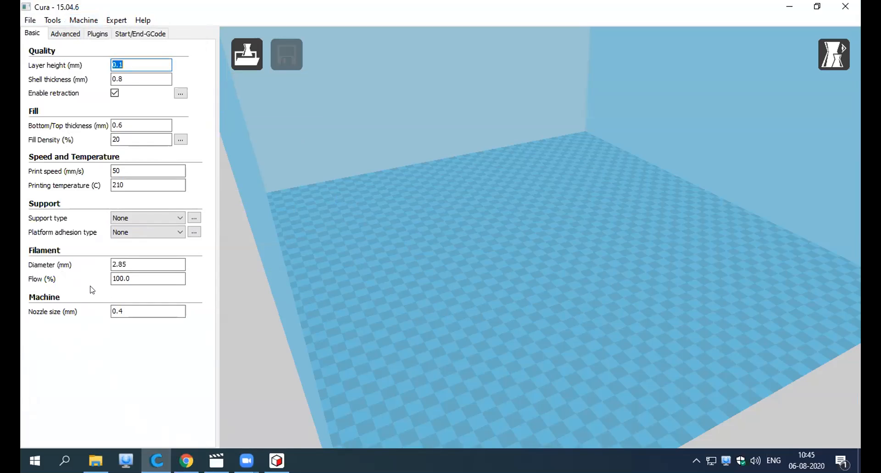
pyautogui.click(134, 262)
pyautogui.press('Tab')
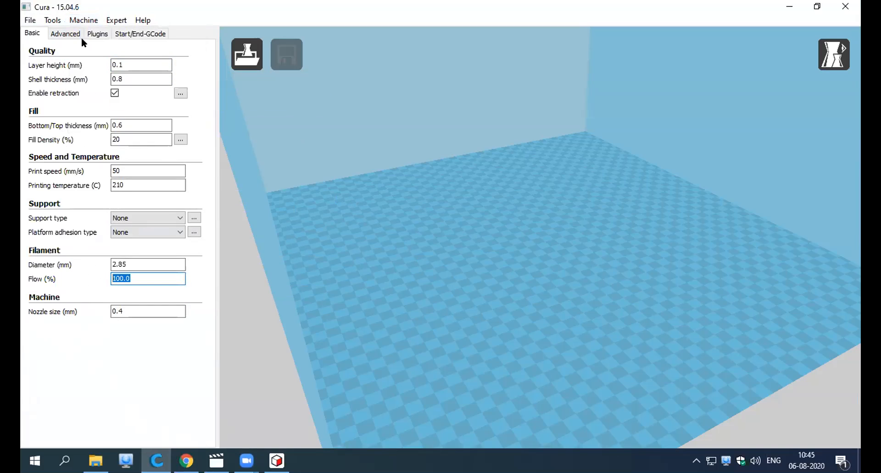
# Open the machine settings and compare the Parmann, Shaperjet and Test machines, ending on Test.
pyautogui.click(82, 21)
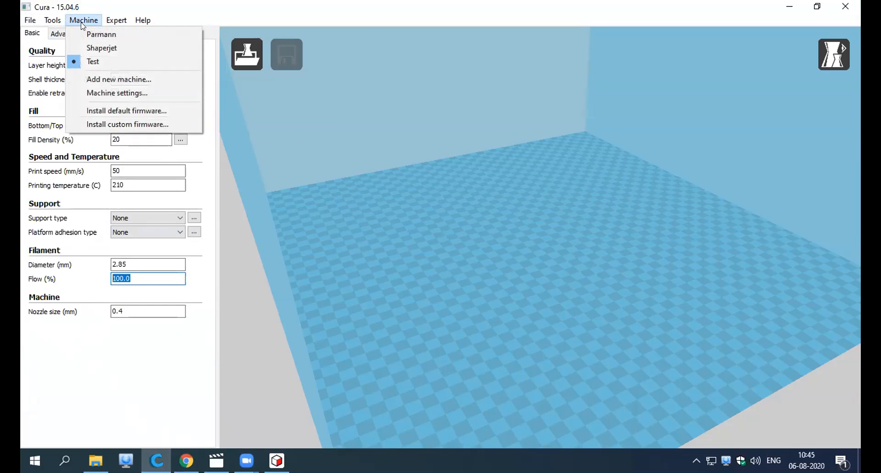
pyautogui.click(116, 94)
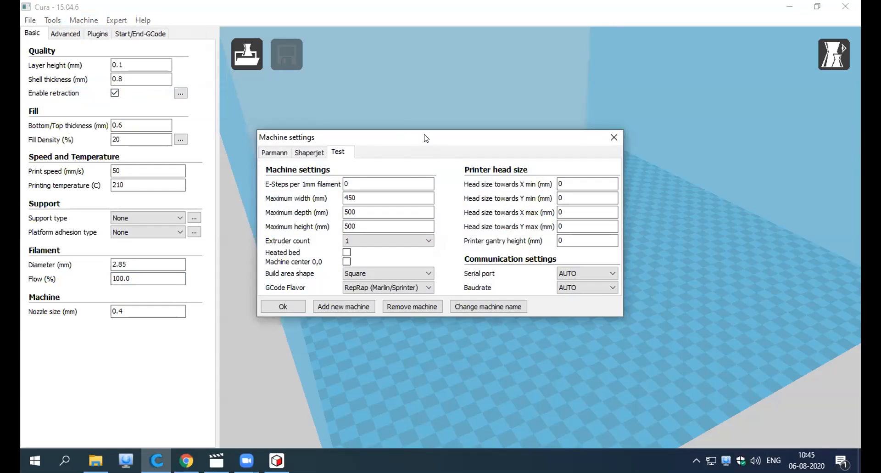
pyautogui.moveTo(426, 138); pyautogui.dragTo(435, 157)
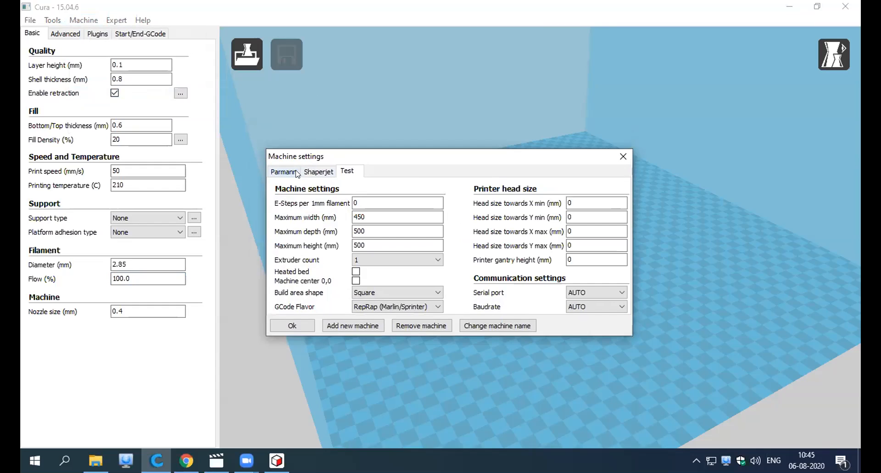
pyautogui.click(274, 172)
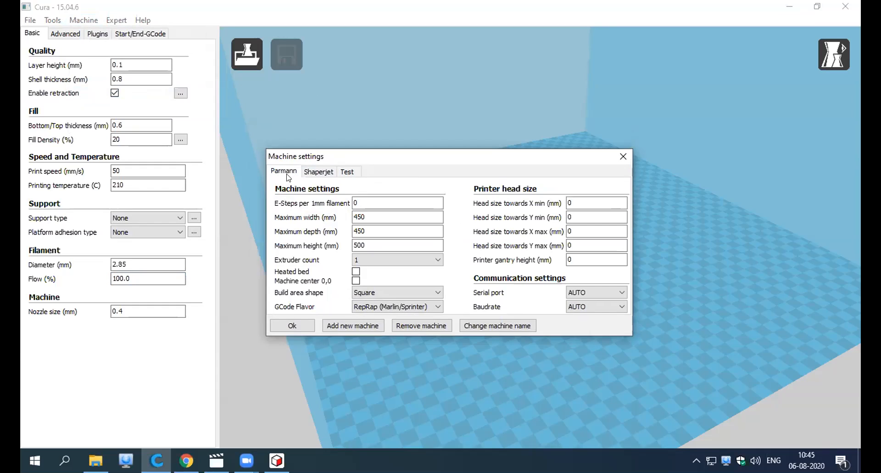
pyautogui.click(320, 172)
pyautogui.click(346, 172)
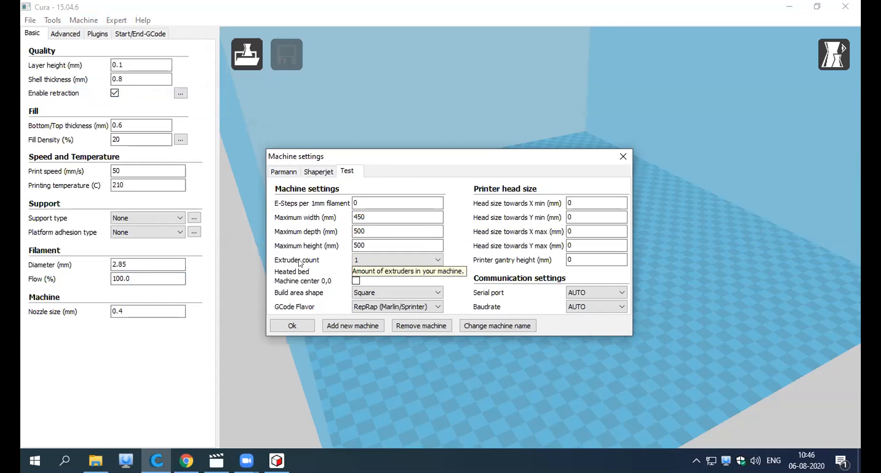
# Set the Test machine's extruder count to 2 and accept the machine settings.
pyautogui.click(374, 259)
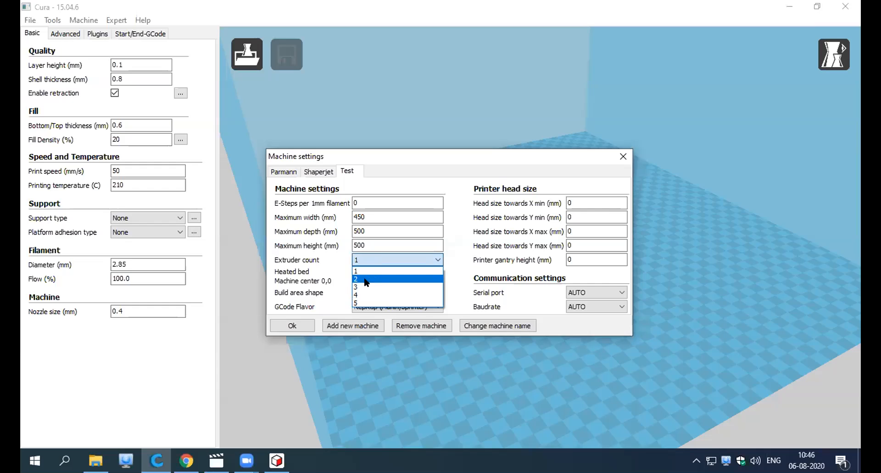
pyautogui.click(368, 279)
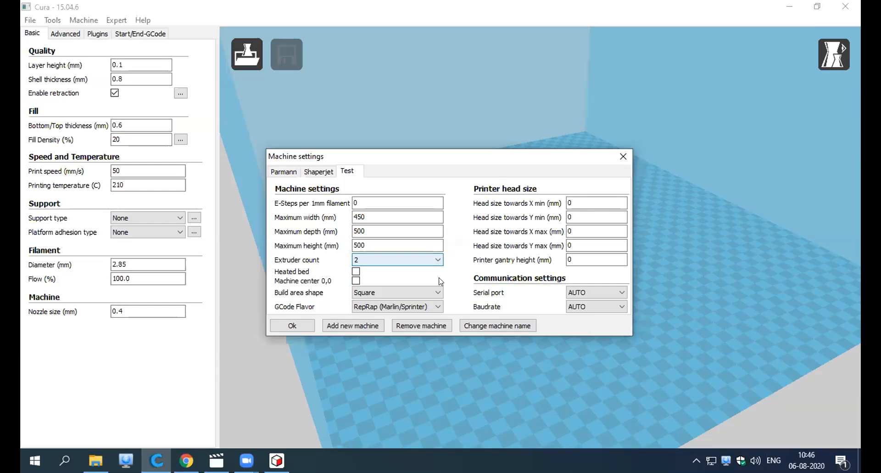
pyautogui.click(301, 323)
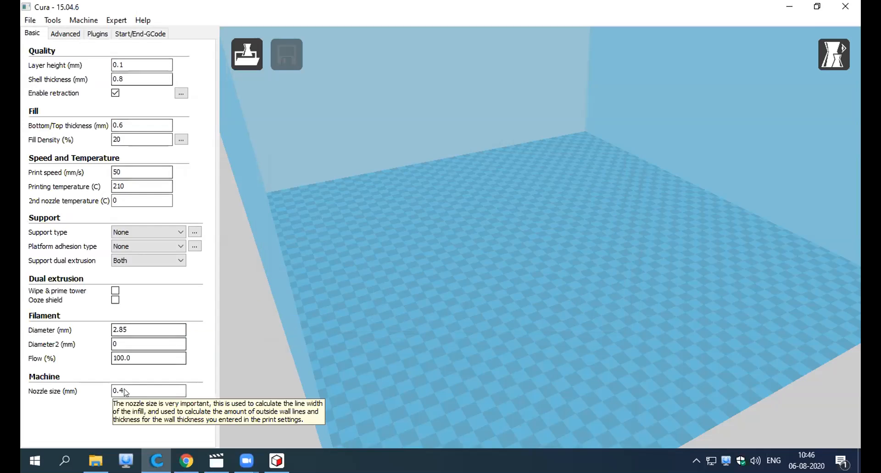
# Examine the filament Diameter and Diameter2 settings of the dual-extruder machine and its build volume.
pyautogui.moveTo(56, 334)
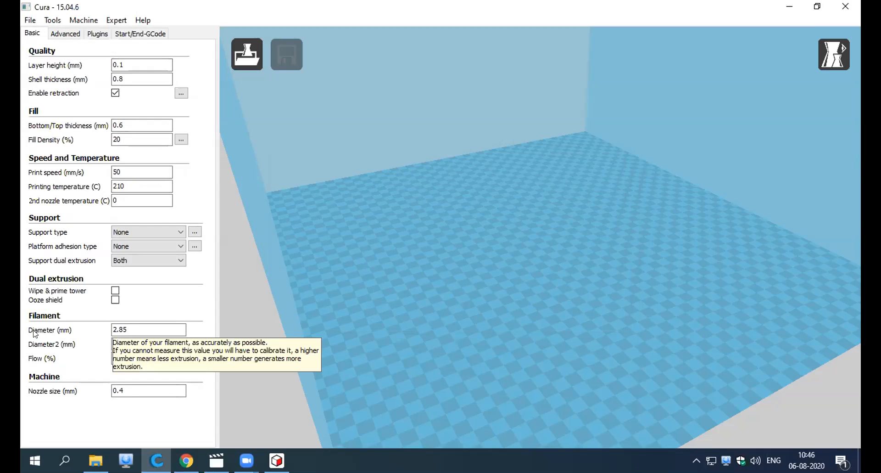
pyautogui.moveTo(28, 334)
pyautogui.click(131, 329)
pyautogui.moveTo(105, 325); pyautogui.dragTo(93, 330)
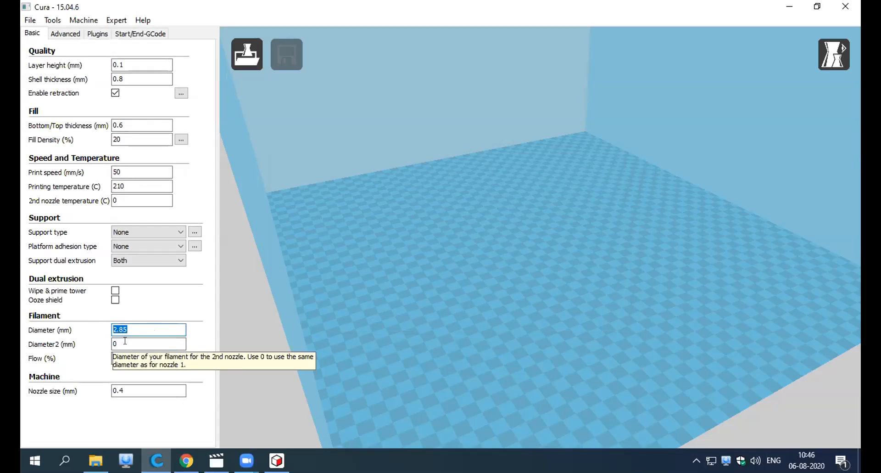
pyautogui.click(125, 341)
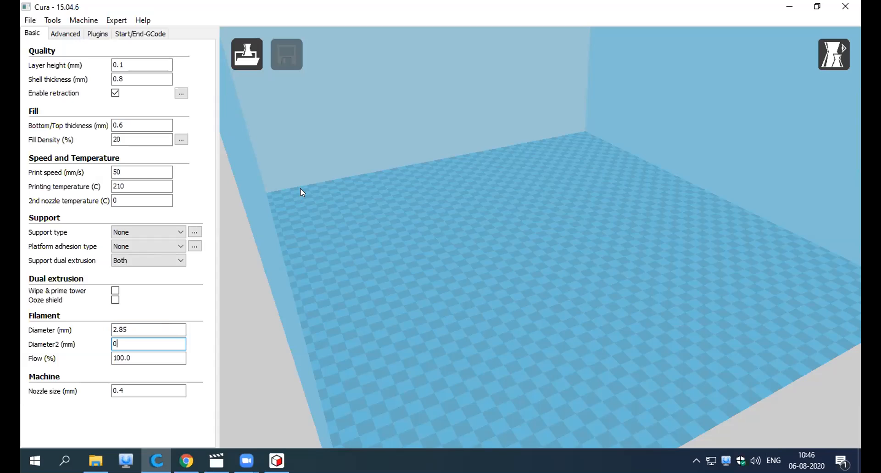
pyautogui.moveTo(438, 274); pyautogui.dragTo(317, 290, button='right')
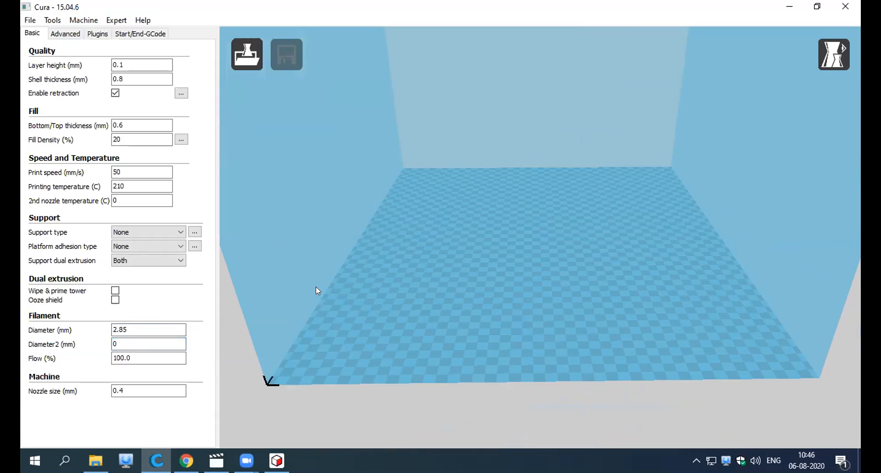
# Select the Test machine and look over its build volume and layer height setting.
pyautogui.click(84, 20)
pyautogui.moveTo(83, 20)
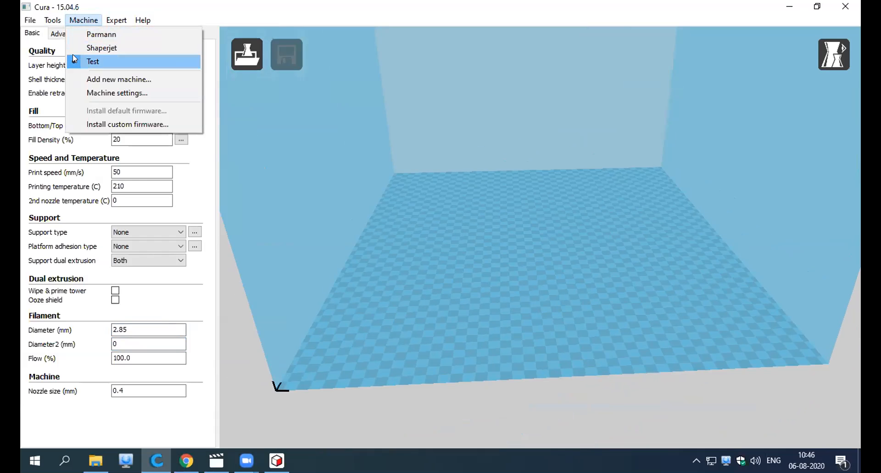
pyautogui.click(75, 61)
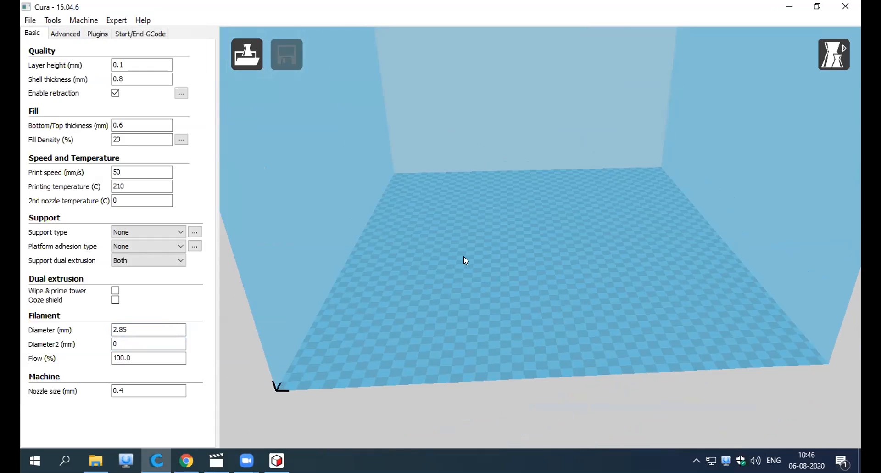
pyautogui.moveTo(401, 255); pyautogui.dragTo(437, 255, button='right')
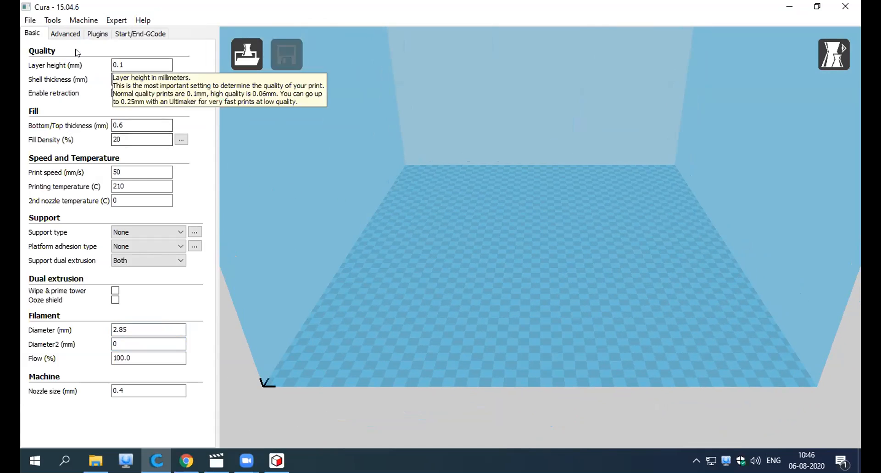
pyautogui.moveTo(133, 64)
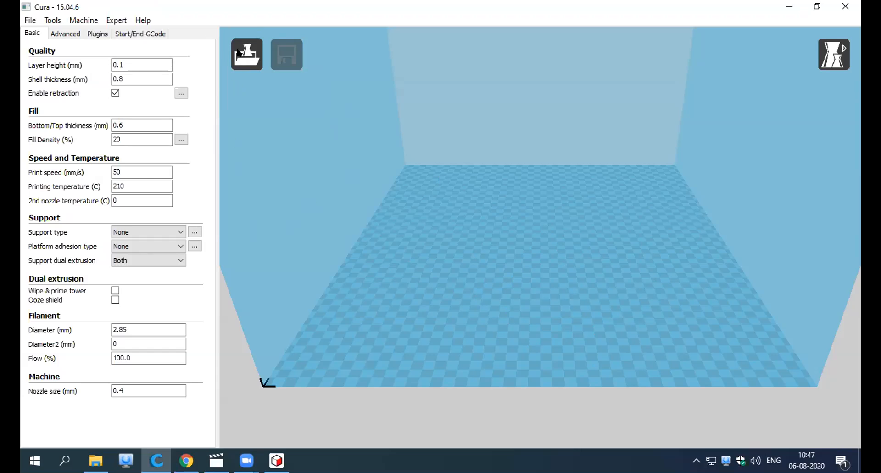
# Load the Final pen stand design STL file from the Desktop folder.
pyautogui.click(252, 56)
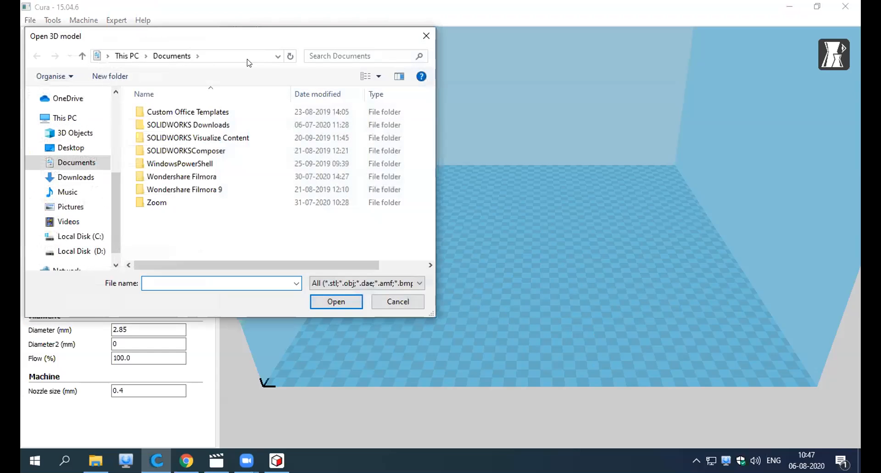
pyautogui.moveTo(252, 35); pyautogui.dragTo(456, 80)
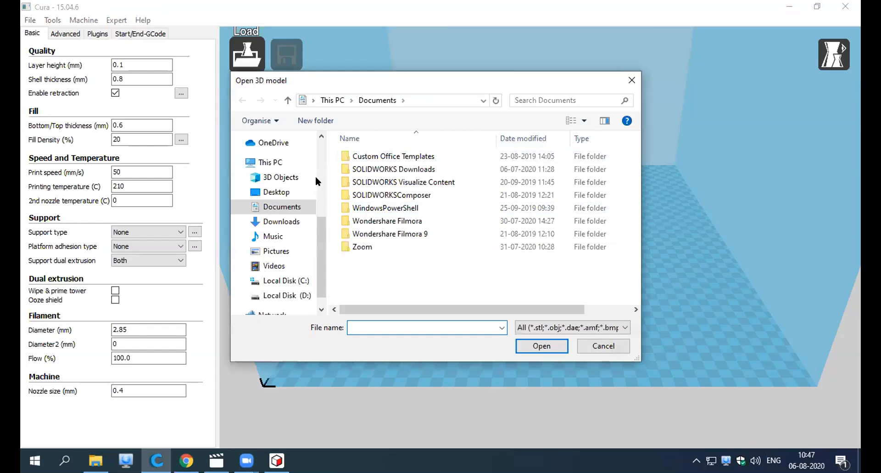
pyautogui.click(276, 192)
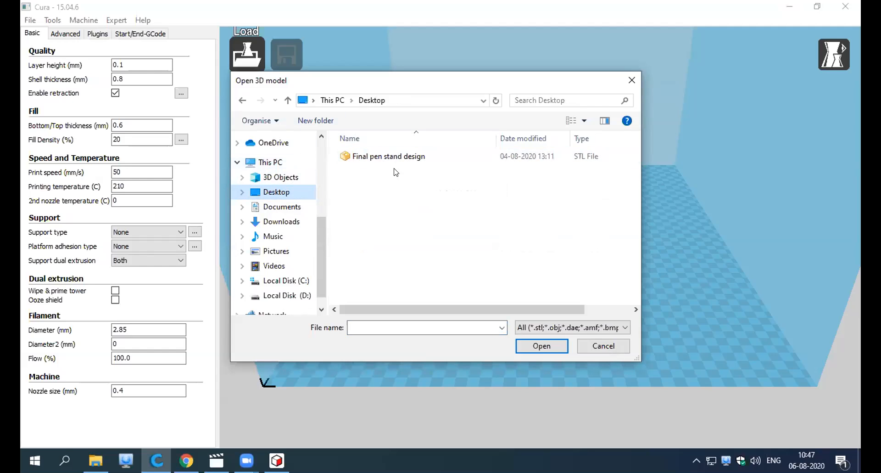
pyautogui.click(437, 156)
pyautogui.click(542, 348)
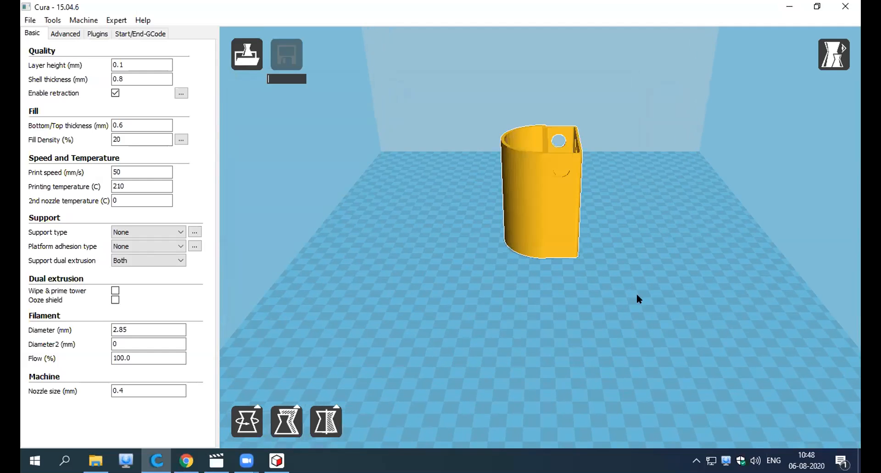
# Examine the pen stand on the build platform from several angles, along with its print estimate and layer height setting.
pyautogui.moveTo(633, 319); pyautogui.dragTo(564, 310, button='right')
pyautogui.scroll(4, 565, 311)
pyautogui.scroll(-9, 554, 309)
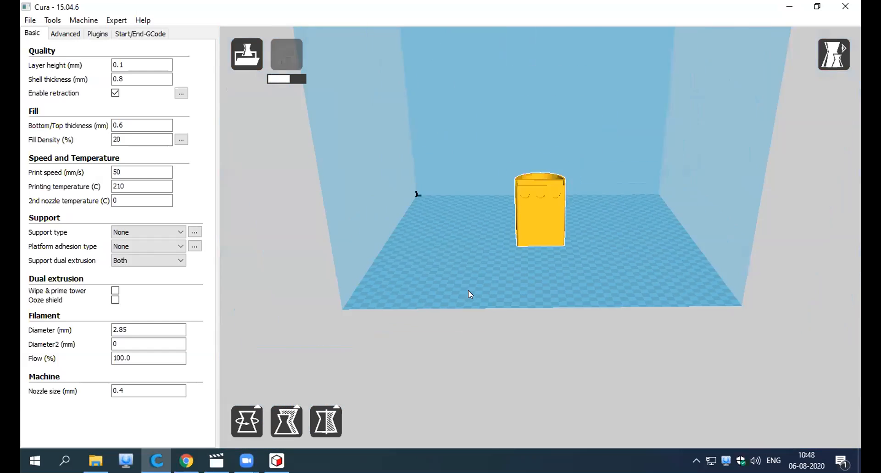
pyautogui.moveTo(457, 259); pyautogui.dragTo(459, 271, button='right')
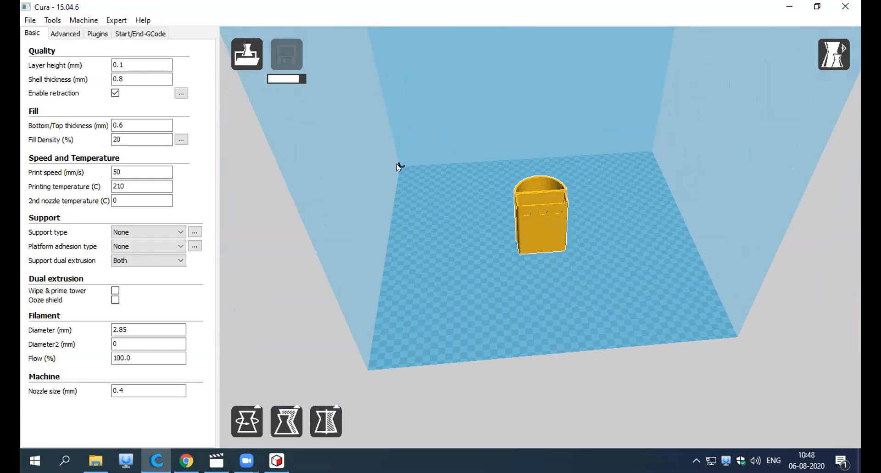
pyautogui.moveTo(422, 228); pyautogui.dragTo(423, 139, button='right')
pyautogui.moveTo(434, 193); pyautogui.dragTo(436, 202, button='right')
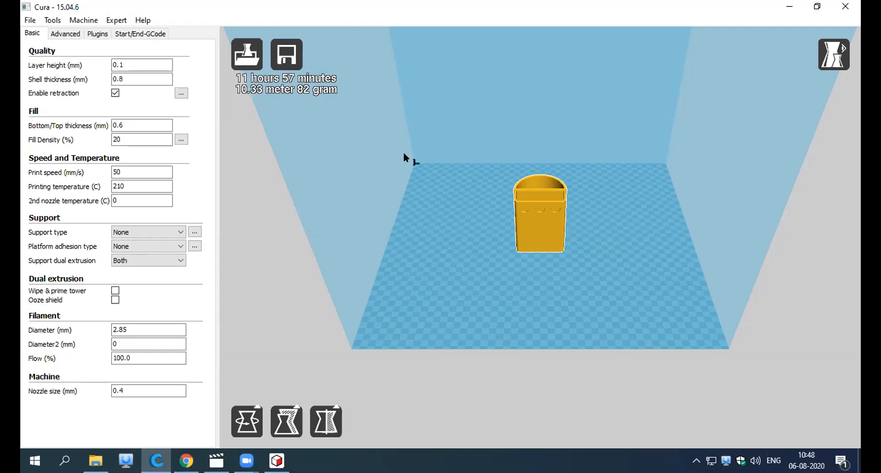
pyautogui.moveTo(475, 242)
pyautogui.mouseDown(button='right')
pyautogui.moveTo(464, 246)
pyautogui.moveTo(474, 236)
pyautogui.moveTo(489, 239)
pyautogui.moveTo(467, 234)
pyautogui.moveTo(478, 248)
pyautogui.mouseUp(button='right')
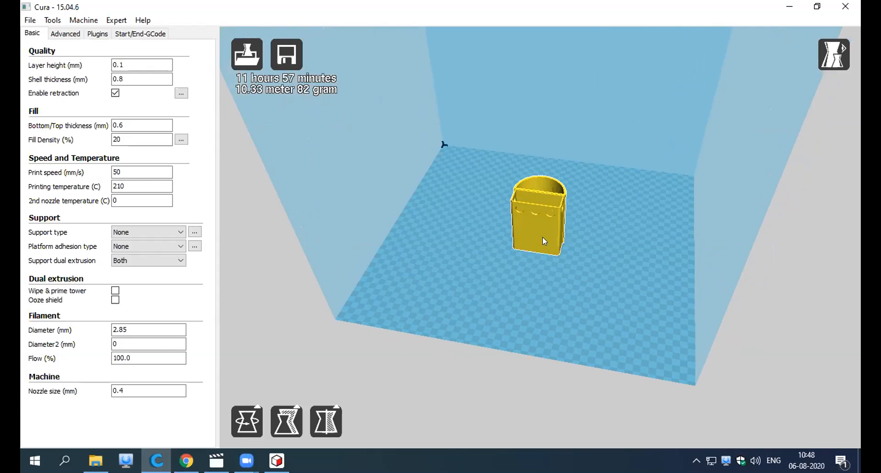
pyautogui.scroll(5, 542, 236)
pyautogui.scroll(-5, 512, 333)
pyautogui.moveTo(514, 326); pyautogui.dragTo(486, 318, button='right')
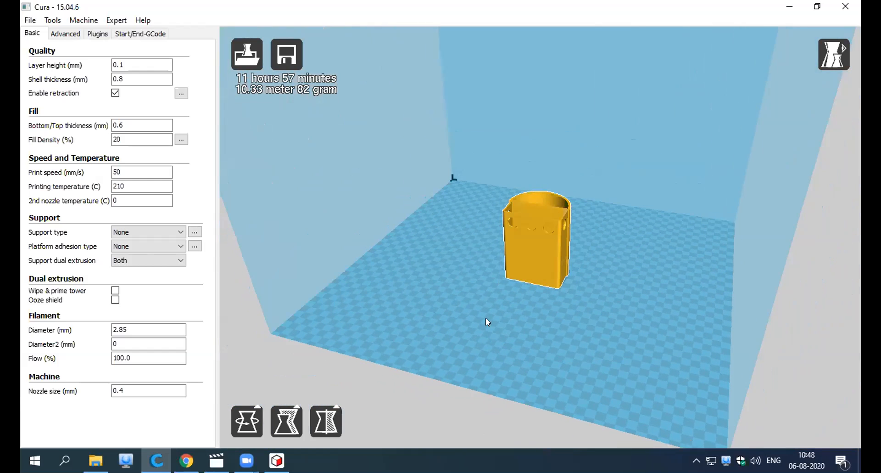
pyautogui.moveTo(401, 309); pyautogui.dragTo(388, 306, button='right')
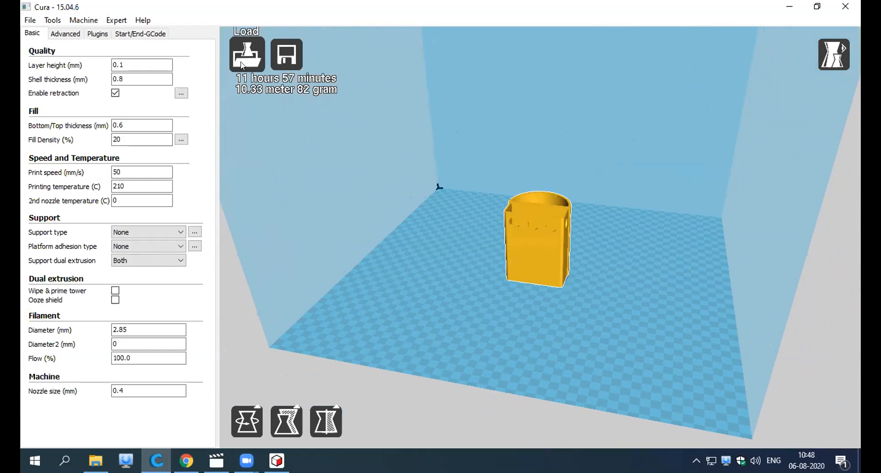
pyautogui.moveTo(136, 60)
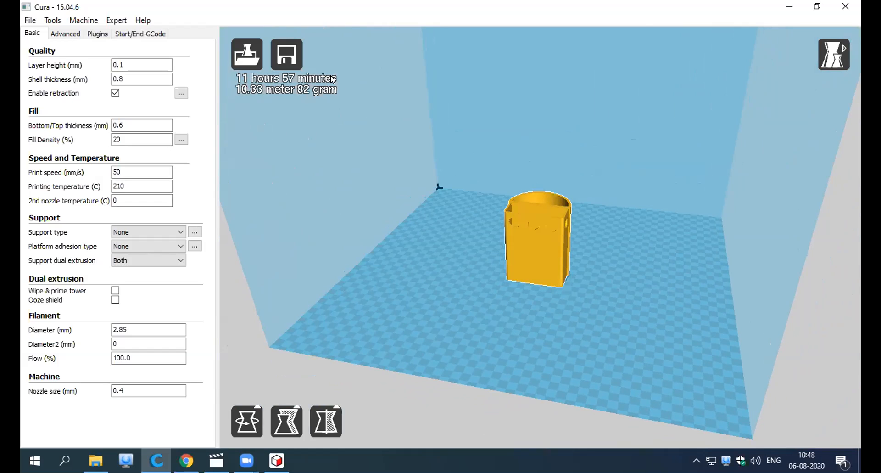
pyautogui.doubleClick(124, 62)
# Switch the active machine to Parmann.
pyautogui.click(84, 22)
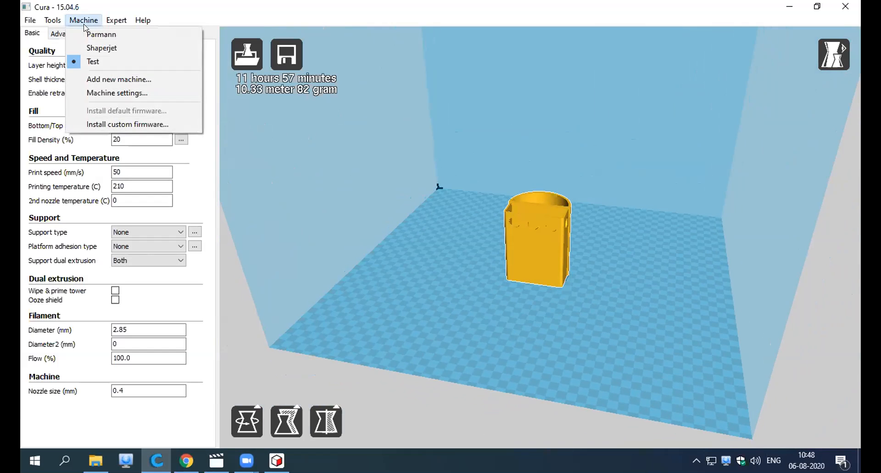
pyautogui.click(118, 36)
pyautogui.moveTo(475, 308)
pyautogui.mouseDown(button='right')
pyautogui.moveTo(498, 309)
pyautogui.moveTo(475, 317)
pyautogui.mouseUp(button='right')
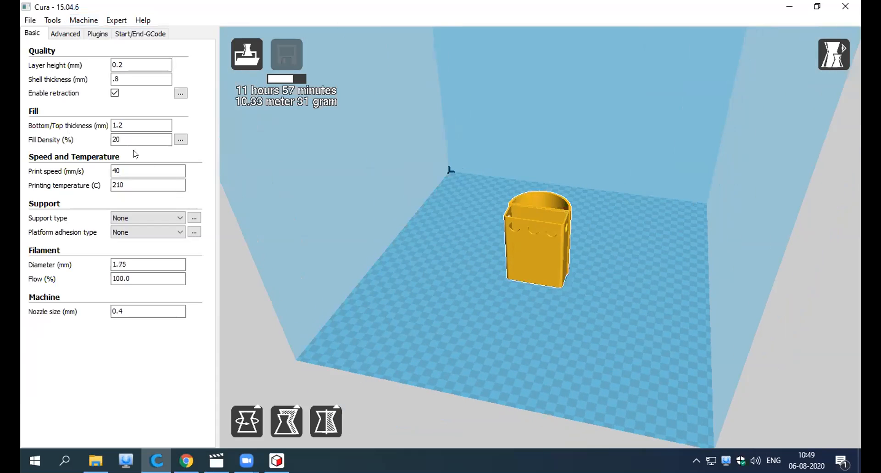
pyautogui.click(84, 21)
pyautogui.click(100, 34)
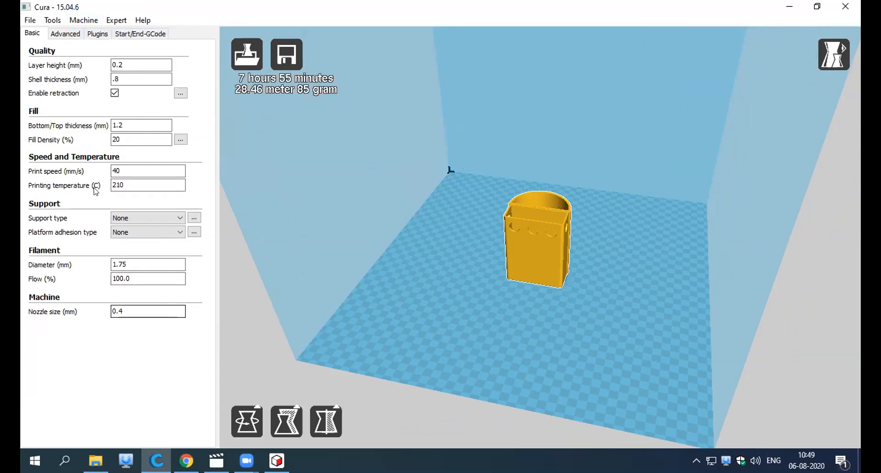
# Set the Parmann machine's extruder count to 2 and accept the machine settings.
pyautogui.click(84, 20)
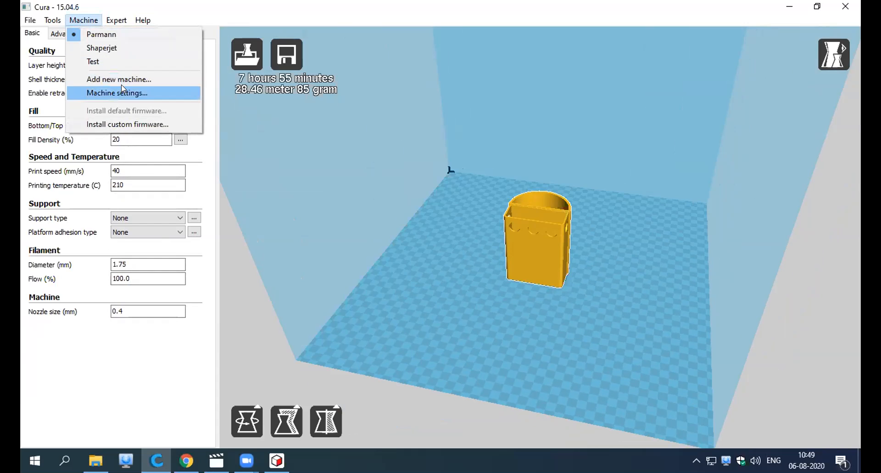
pyautogui.click(118, 93)
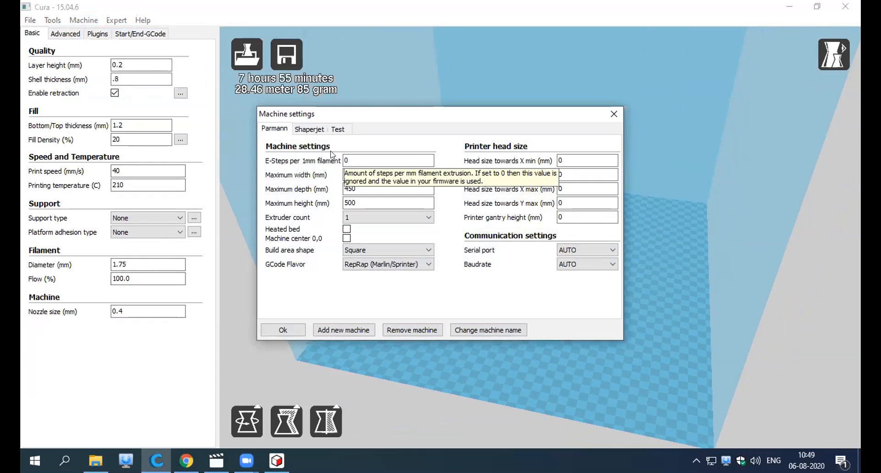
pyautogui.click(388, 218)
pyautogui.click(385, 232)
pyautogui.click(276, 330)
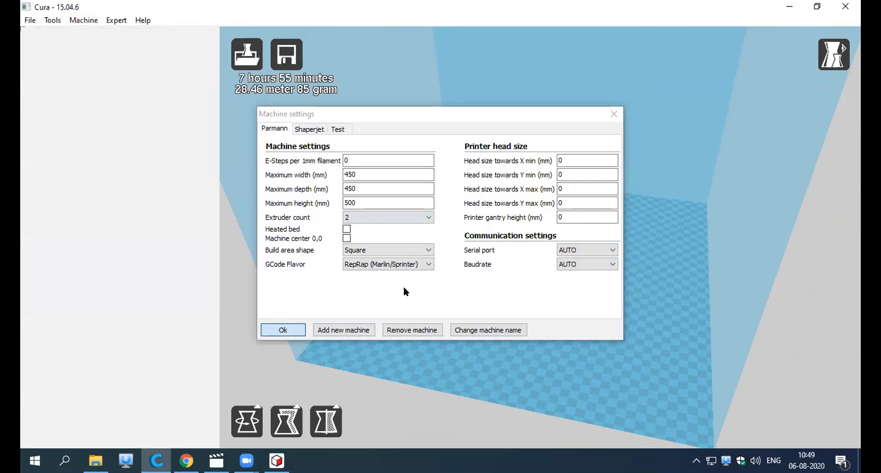
# Set the layer height to 0.1 mm for the pen stand print.
pyautogui.moveTo(566, 317)
pyautogui.mouseDown(button='right')
pyautogui.moveTo(575, 308)
pyautogui.moveTo(572, 323)
pyautogui.mouseUp(button='right')
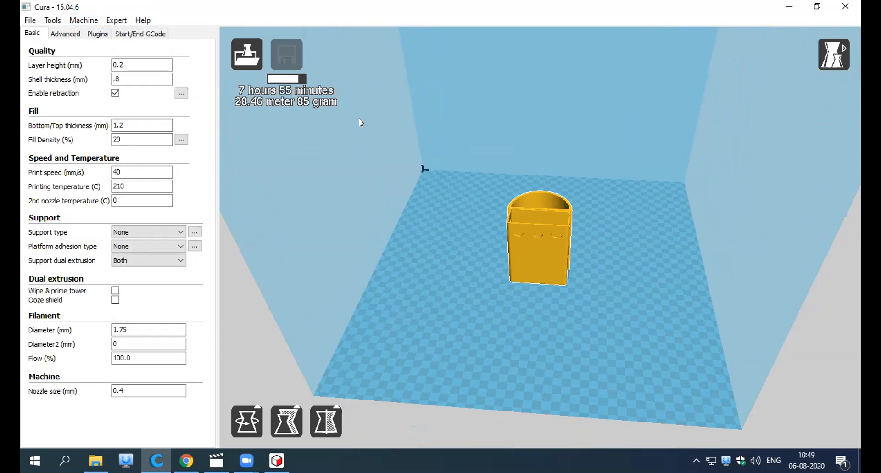
pyautogui.moveTo(427, 277); pyautogui.dragTo(431, 276, button='right')
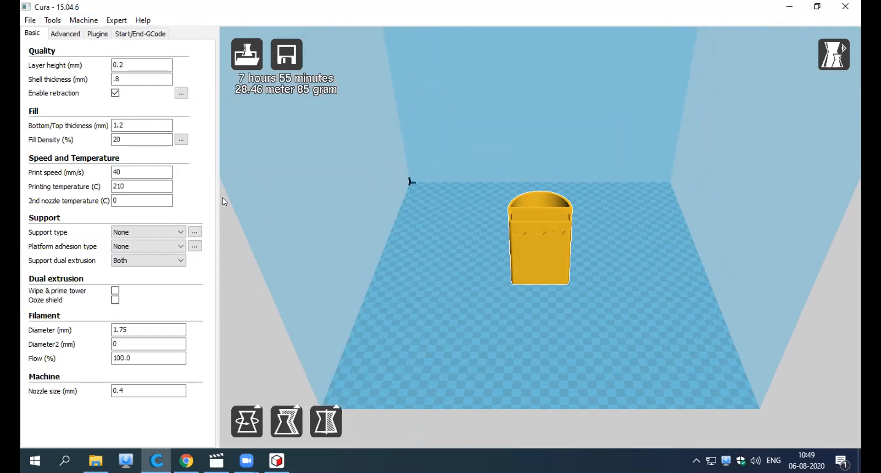
pyautogui.moveTo(586, 329); pyautogui.dragTo(569, 328, button='right')
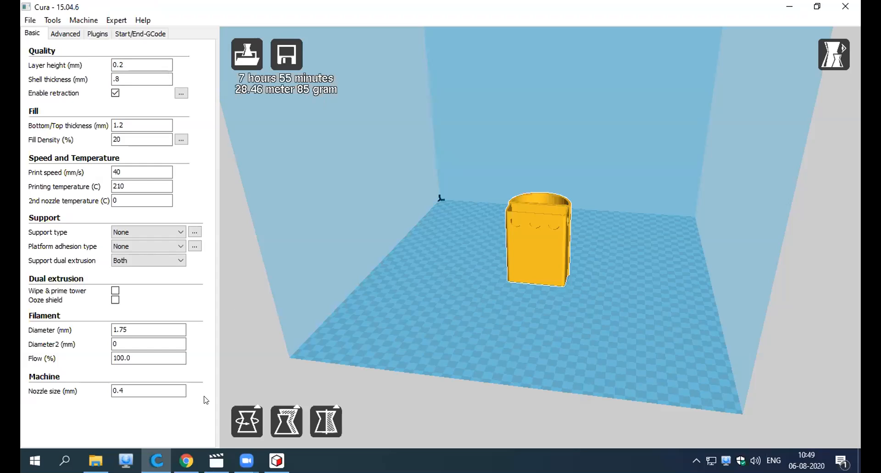
pyautogui.click(143, 65)
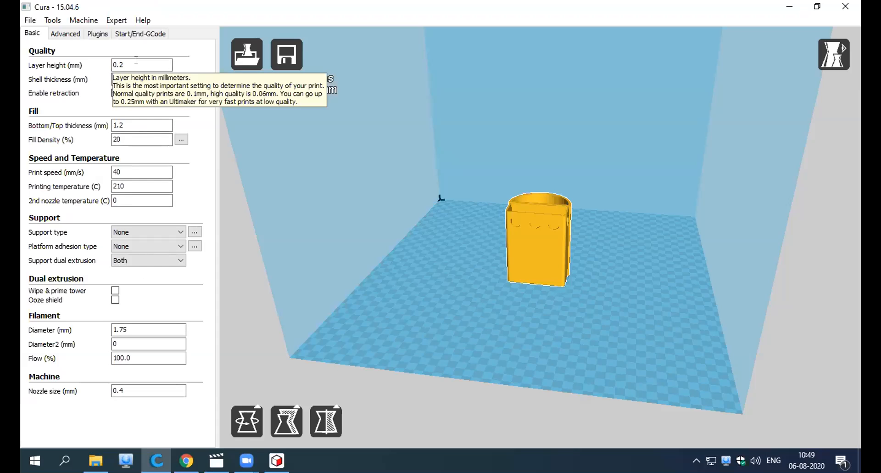
pyautogui.moveTo(148, 64)
pyautogui.press('BackSpace')
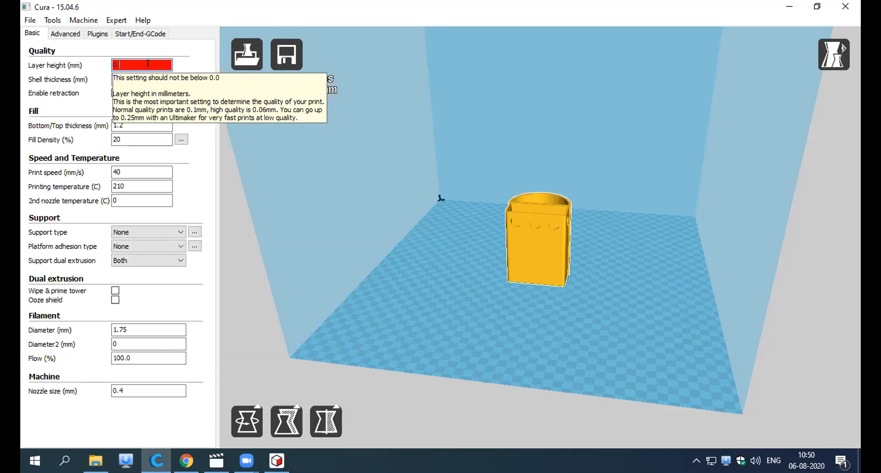
pyautogui.write('1')
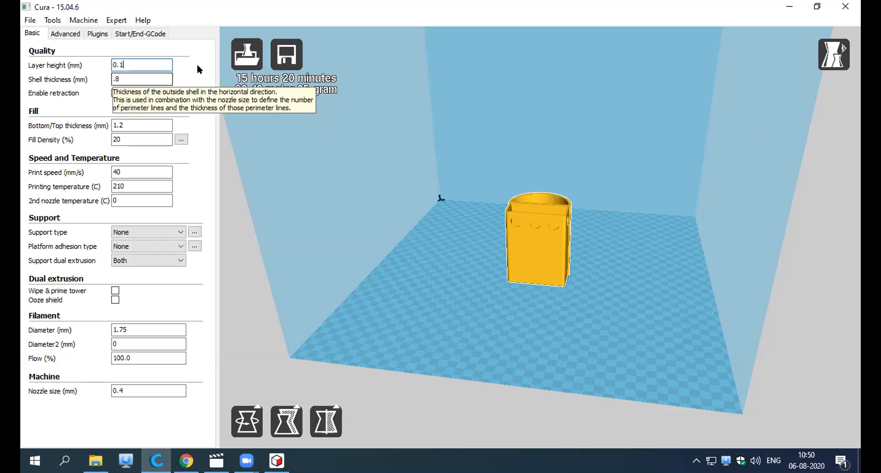
# Display the pen stand in Layers view and look at its sliced outer walls.
pyautogui.click(836, 58)
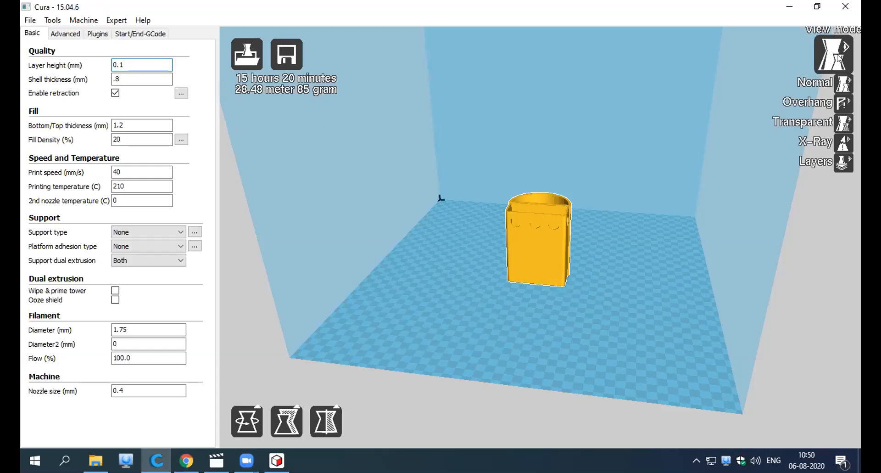
pyautogui.click(844, 162)
pyautogui.moveTo(719, 211); pyautogui.dragTo(664, 230, button='right')
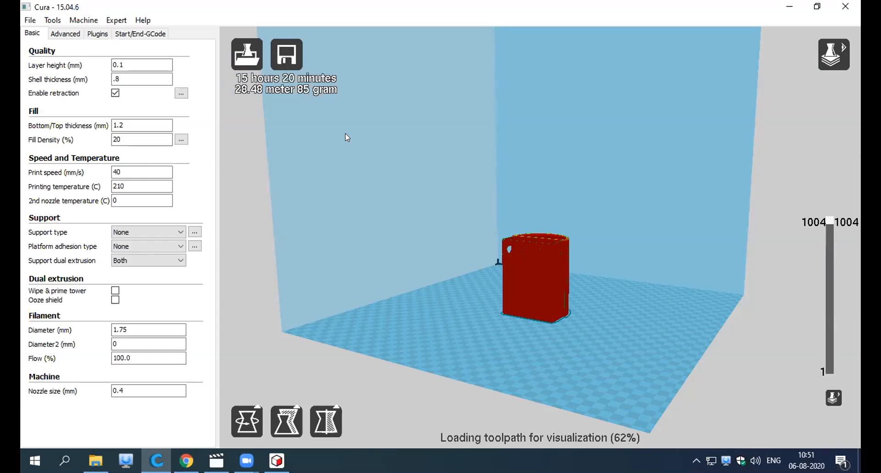
# Try layer heights of 0.2 mm and 0.25 mm, ending on 0.2 mm.
pyautogui.click(123, 65)
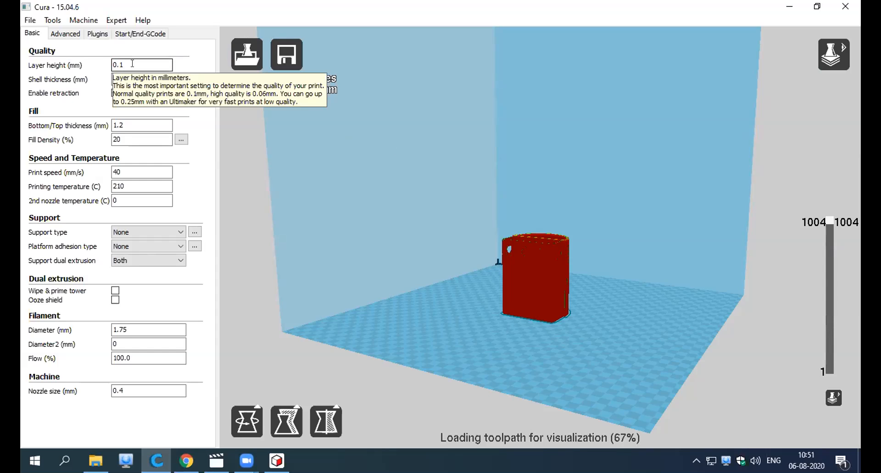
pyautogui.press('BackSpace')
pyautogui.write('2')
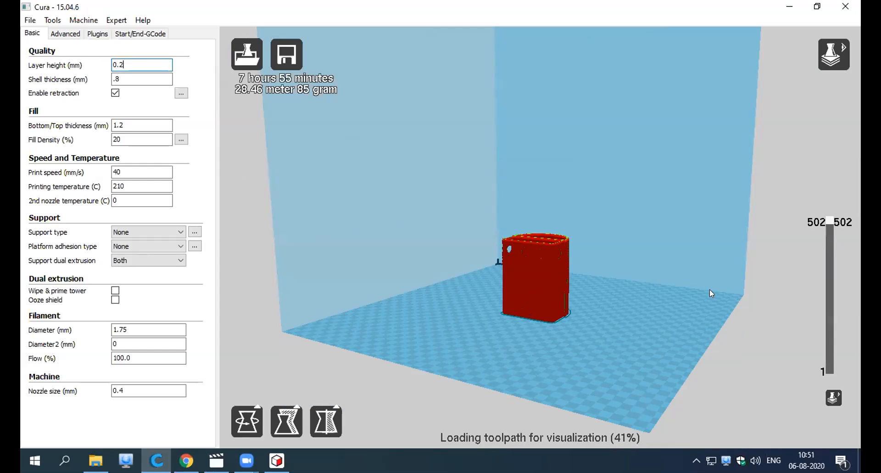
pyautogui.write('5')
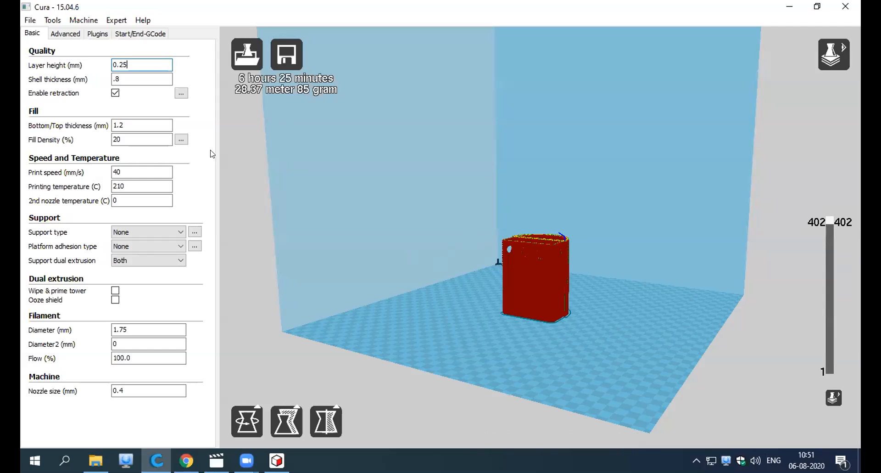
pyautogui.press('BackSpace')
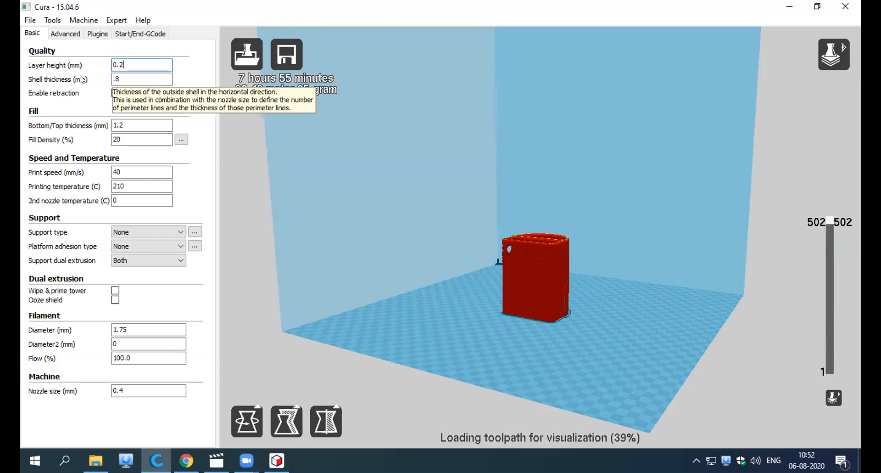
# Examine the toolpaths of the pen stand's walls and divider from above at close range.
pyautogui.moveTo(422, 249); pyautogui.dragTo(518, 260, button='right')
pyautogui.scroll(10, 518, 257)
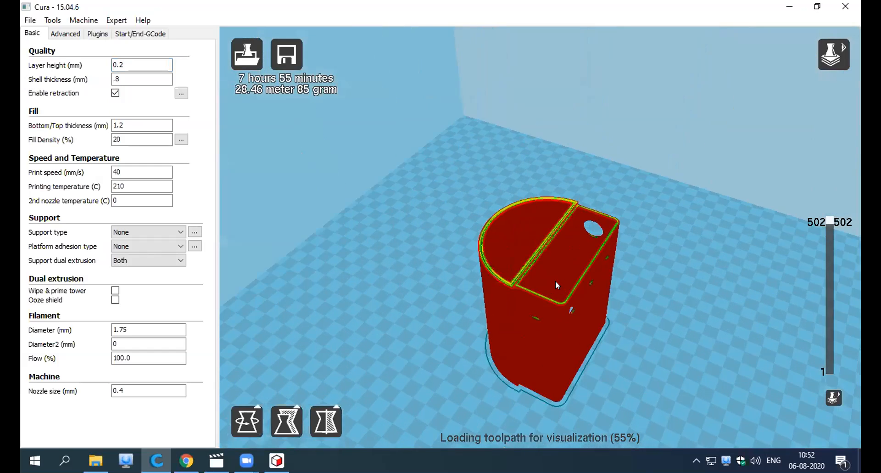
pyautogui.moveTo(564, 279)
pyautogui.mouseDown(button='right')
pyautogui.moveTo(584, 268)
pyautogui.moveTo(585, 285)
pyautogui.moveTo(563, 285)
pyautogui.moveTo(574, 285)
pyautogui.mouseUp(button='right')
pyautogui.scroll(5, 576, 252)
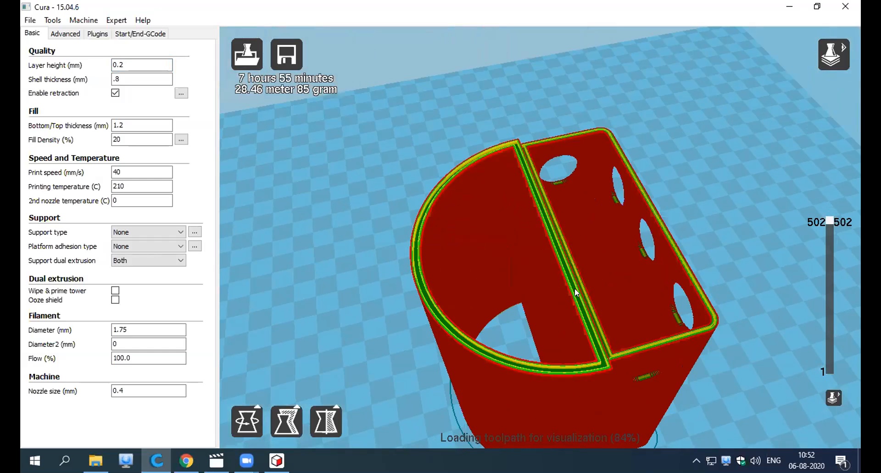
# Try shell thicknesses of 1.2 mm and 1.6 mm for the pen stand.
pyautogui.scroll(2, 574, 290)
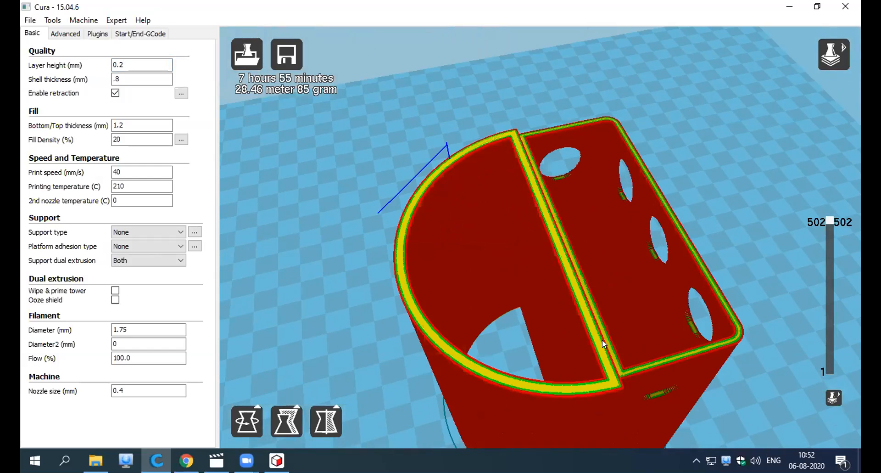
pyautogui.scroll(5, 602, 340)
pyautogui.moveTo(596, 337); pyautogui.dragTo(564, 291, button='right')
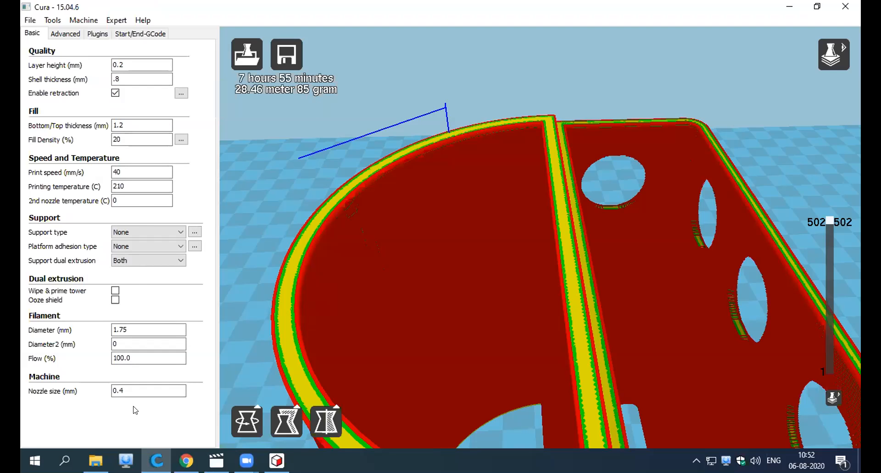
pyautogui.click(113, 391)
pyautogui.click(126, 389)
pyautogui.press('BackSpace')
pyautogui.press('BackSpace')
pyautogui.write('1.2')
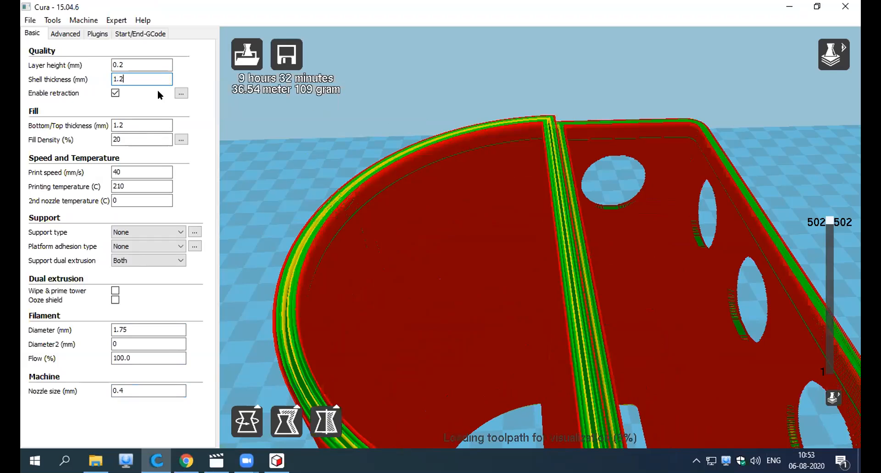
pyautogui.press('BackSpace')
pyautogui.write('6')
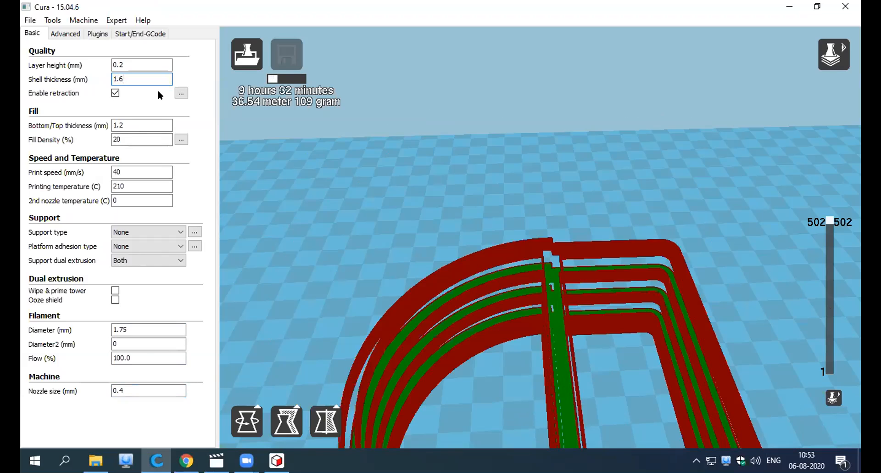
# Try a shell thickness of 0.7 mm, check the setting's tooltip, and end on 0.8 mm.
pyautogui.press('BackSpace')
pyautogui.press('BackSpace')
pyautogui.press('BackSpace')
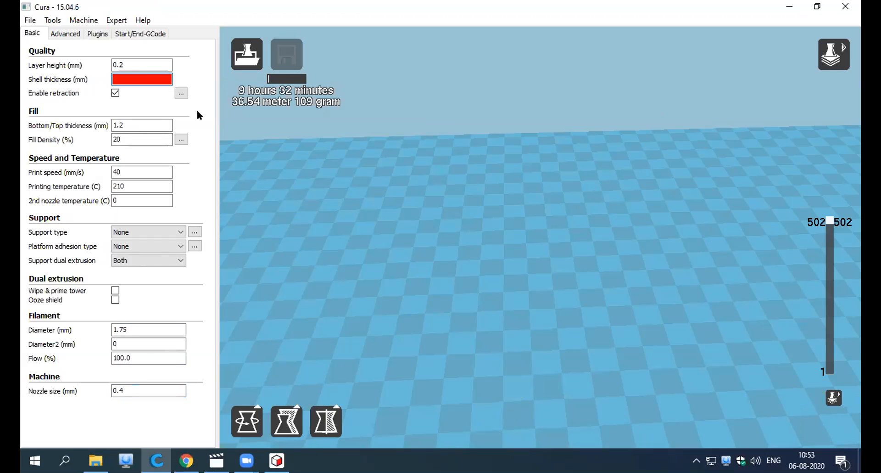
pyautogui.write('0.7')
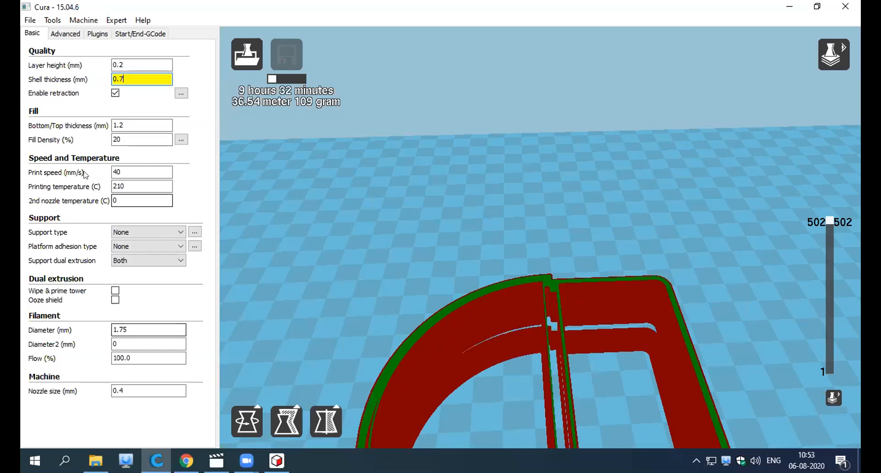
pyautogui.moveTo(154, 78)
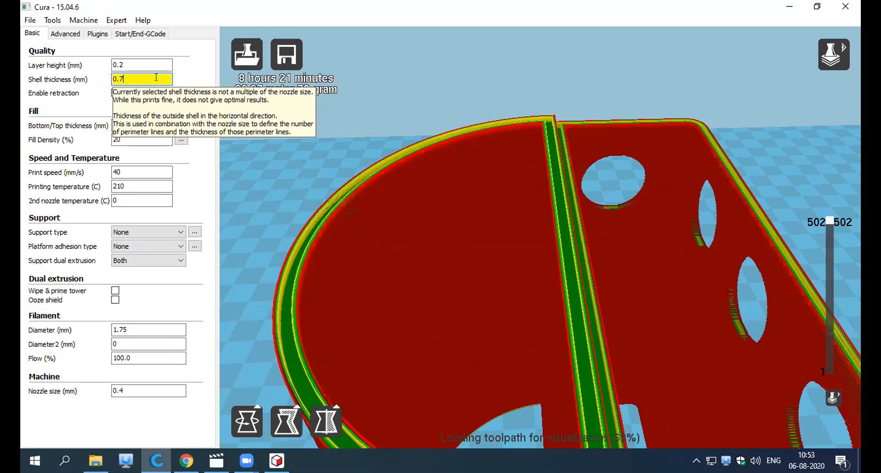
pyautogui.press('BackSpace')
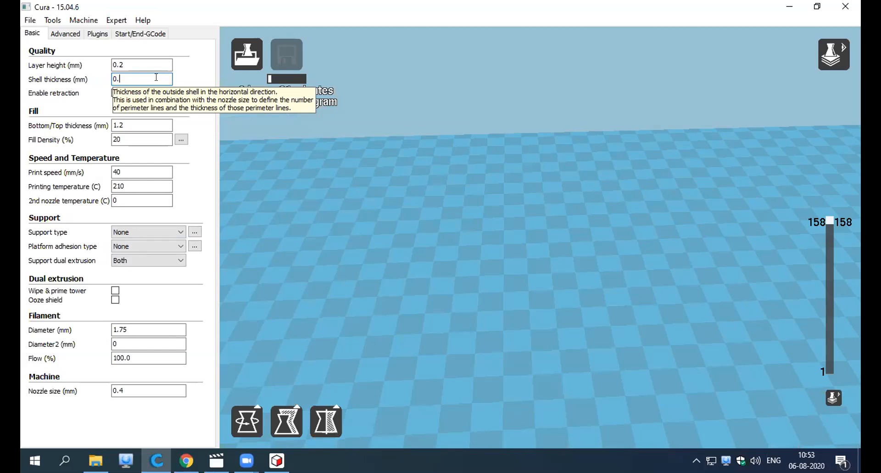
pyautogui.write('8')
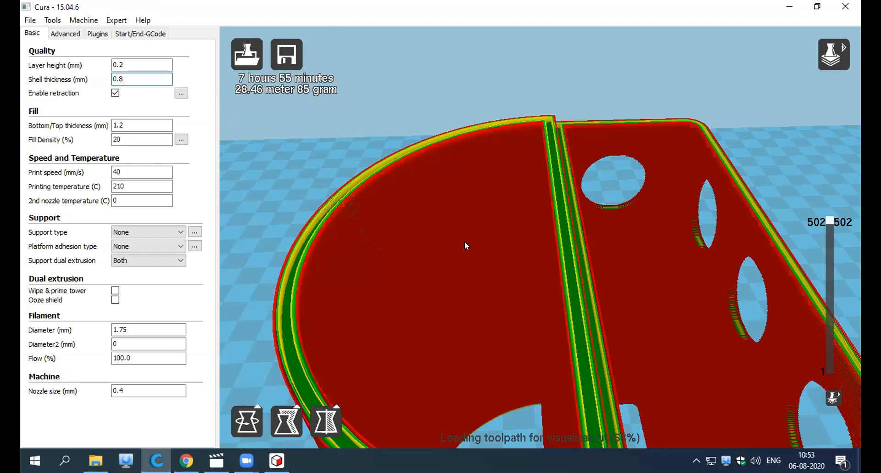
# Inspect the wall toolpaths from above and lower the displayed layer to 462 to see the infill inside the divider.
pyautogui.scroll(1, 465, 242)
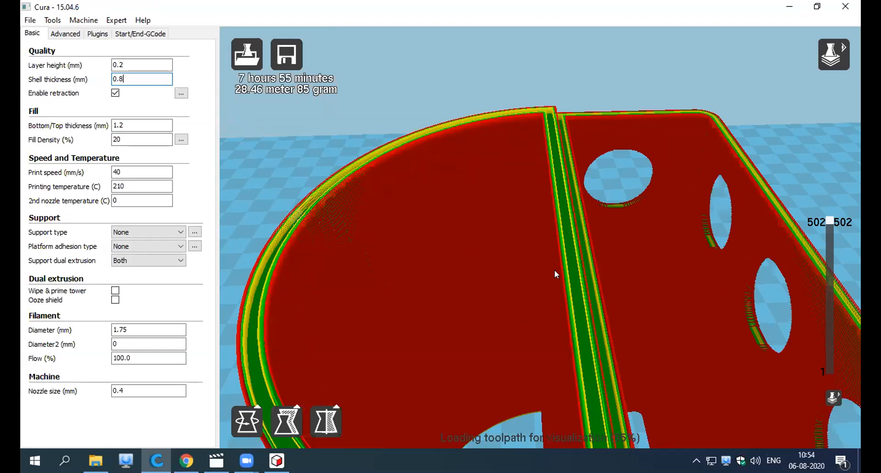
pyautogui.moveTo(390, 238); pyautogui.dragTo(440, 206, button='right')
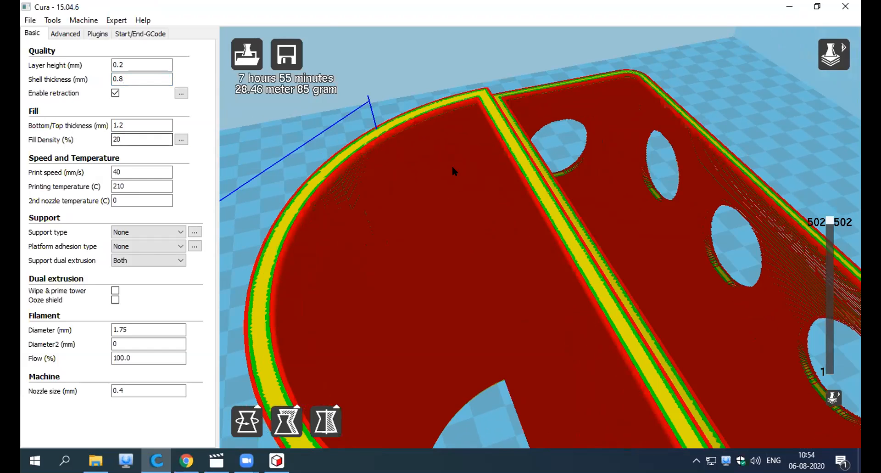
pyautogui.scroll(-2, 556, 230)
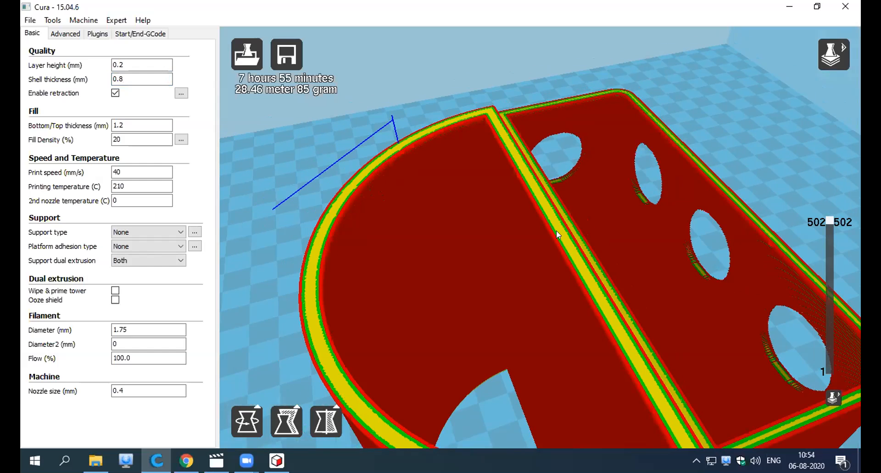
pyautogui.scroll(-2, 387, 124)
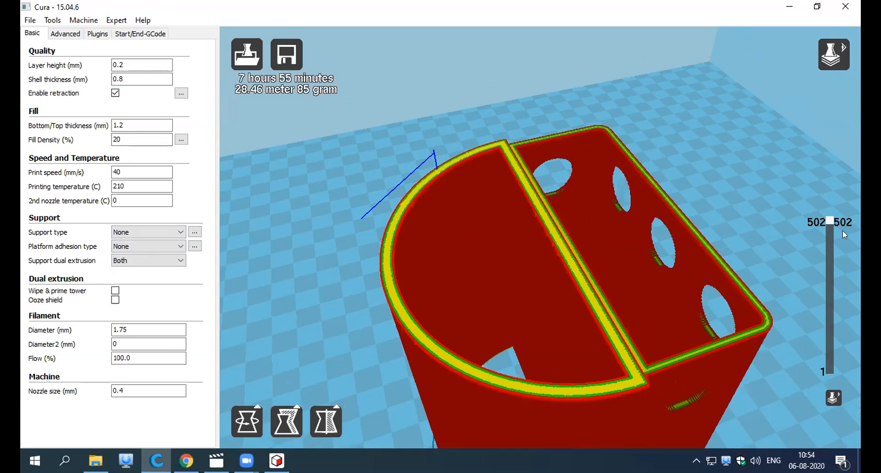
pyautogui.moveTo(830, 222); pyautogui.dragTo(829, 235)
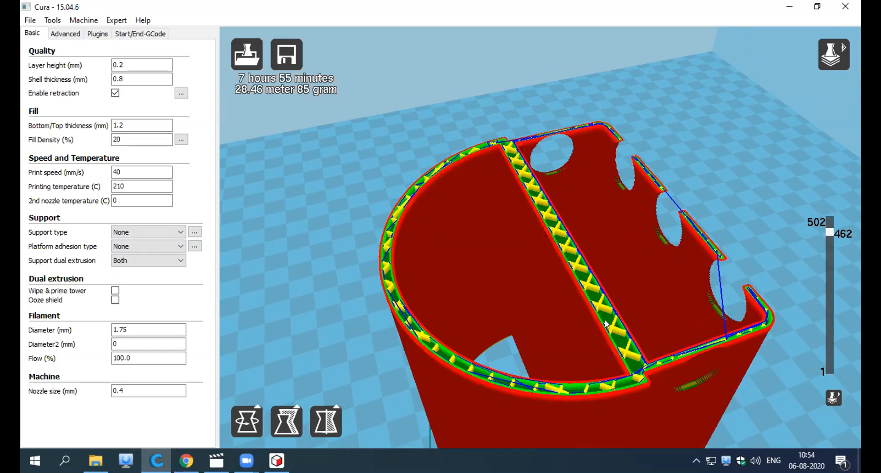
# Set the fill density to 25%.
pyautogui.doubleClick(125, 139)
pyautogui.write('2100')
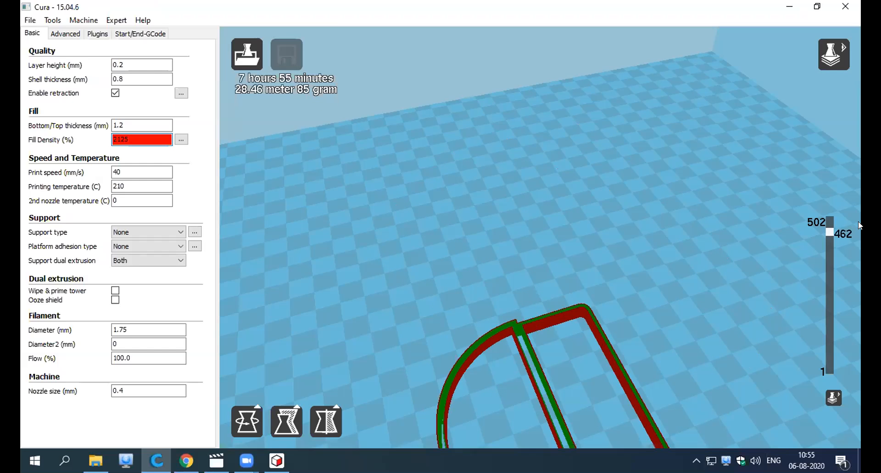
pyautogui.press('BackSpace')
pyautogui.press('BackSpace')
pyautogui.press('BackSpace')
pyautogui.write('5')
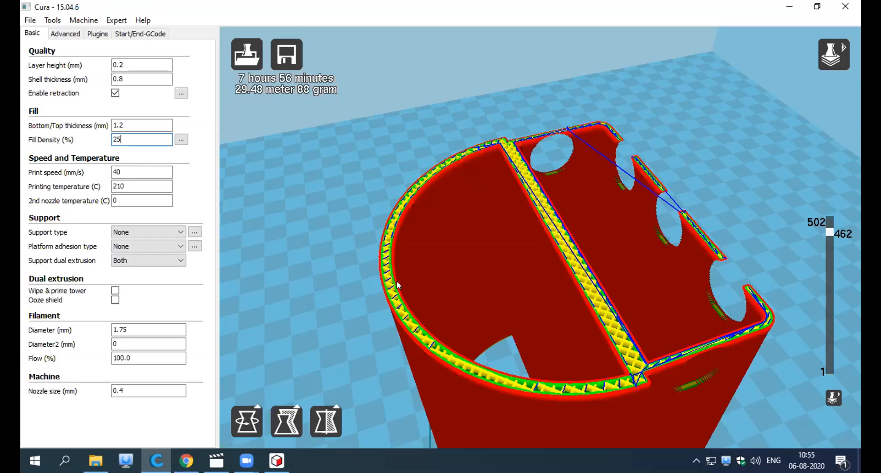
# Look closely at the divider's infill pattern and set the fill density to 50%.
pyautogui.moveTo(308, 292); pyautogui.dragTo(481, 311, button='right')
pyautogui.scroll(5, 481, 312)
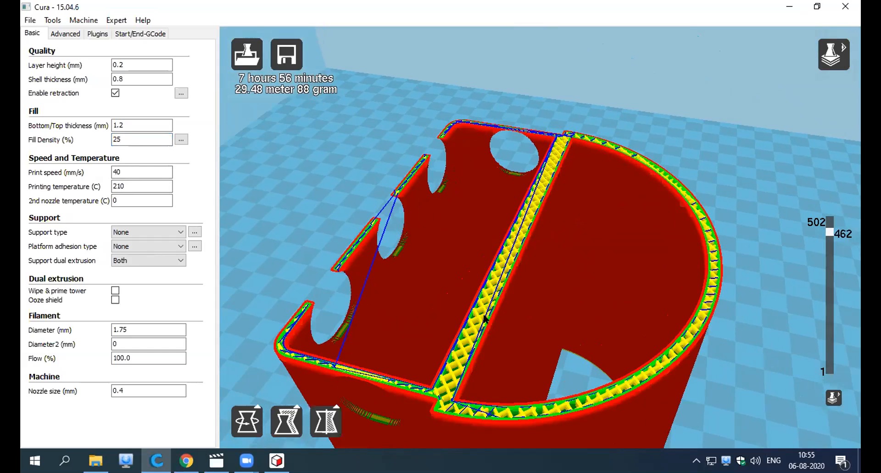
pyautogui.scroll(3, 507, 246)
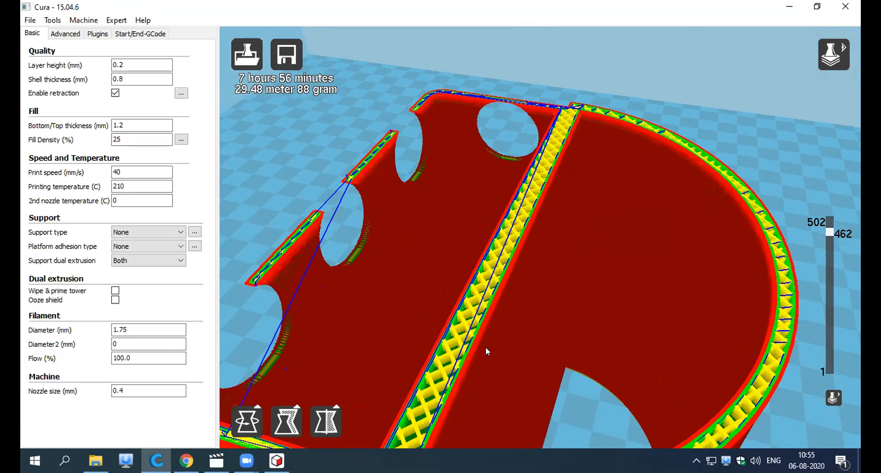
pyautogui.scroll(1, 473, 346)
pyautogui.scroll(1, 449, 300)
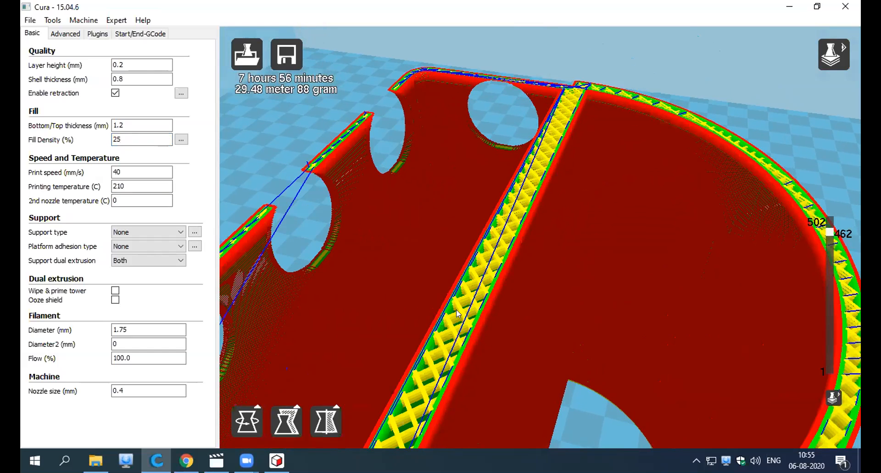
pyautogui.doubleClick(126, 143)
pyautogui.write('50')
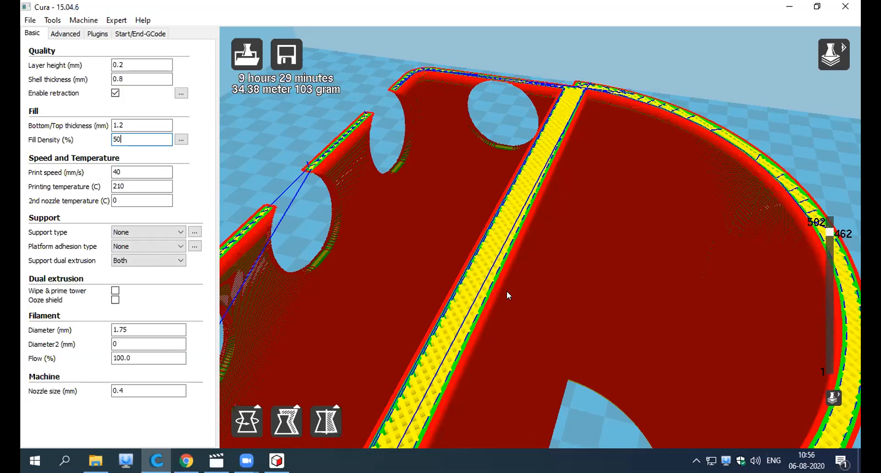
# Examine the denser infill of the walls and divider at layer 340 from several angles.
pyautogui.moveTo(449, 375); pyautogui.dragTo(408, 363, button='right')
pyautogui.scroll(-5, 417, 358)
pyautogui.moveTo(698, 202); pyautogui.dragTo(830, 235, button='right')
pyautogui.moveTo(830, 235); pyautogui.dragTo(831, 270)
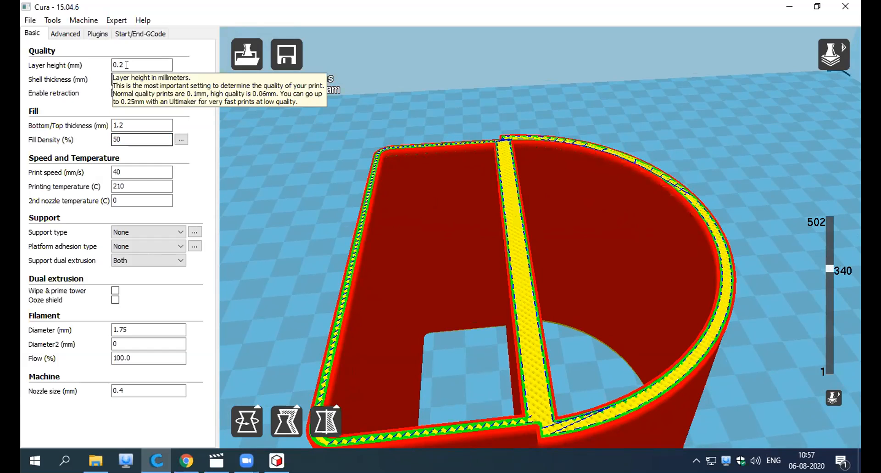
pyautogui.moveTo(123, 65); pyautogui.dragTo(111, 65)
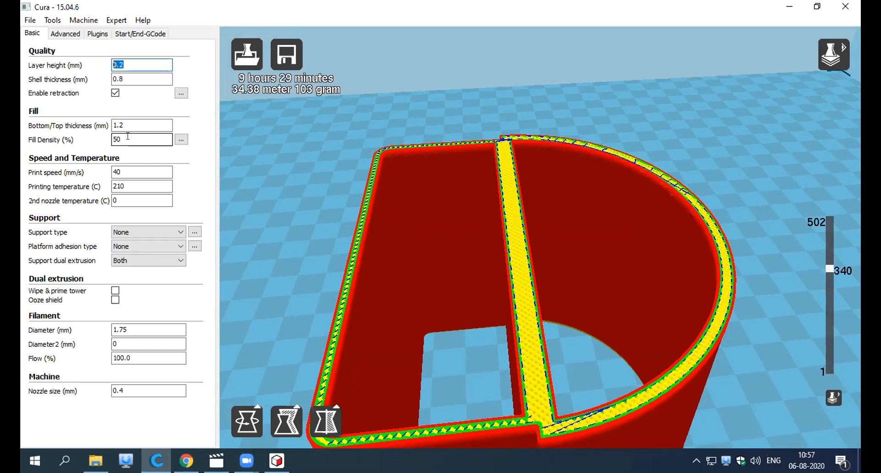
pyautogui.click(775, 319)
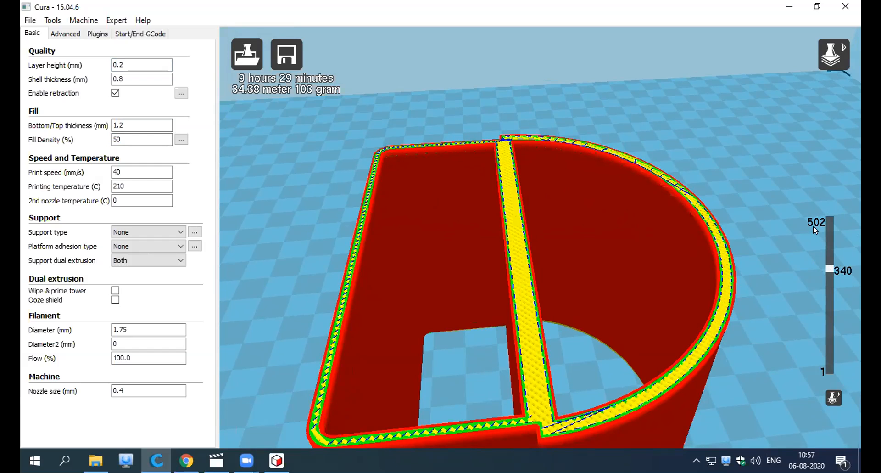
pyautogui.moveTo(773, 310)
pyautogui.mouseDown(button='right')
pyautogui.moveTo(761, 300)
pyautogui.moveTo(597, 309)
pyautogui.moveTo(370, 341)
pyautogui.mouseUp(button='right')
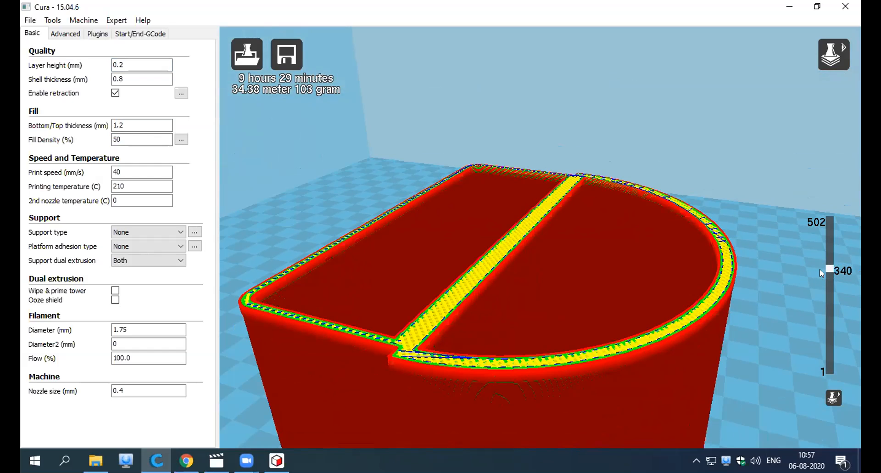
pyautogui.moveTo(820, 286); pyautogui.dragTo(509, 331, button='right')
pyautogui.moveTo(484, 385); pyautogui.dragTo(418, 309, button='right')
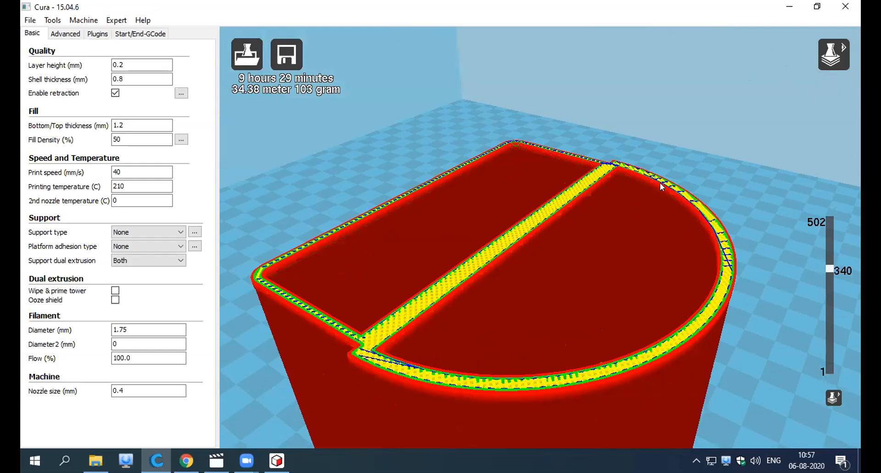
# Read the explanation of the bottom/top thickness setting and display the pen stand up to its uppermost layer, 502.
pyautogui.doubleClick(121, 140)
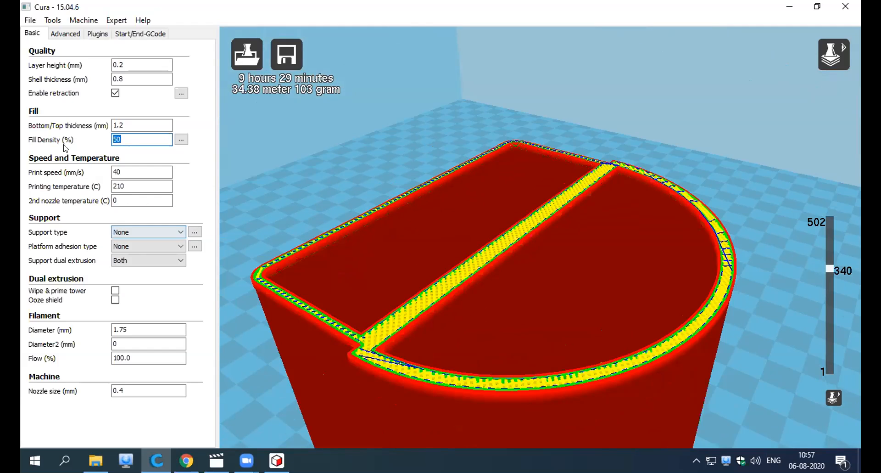
pyautogui.moveTo(54, 129)
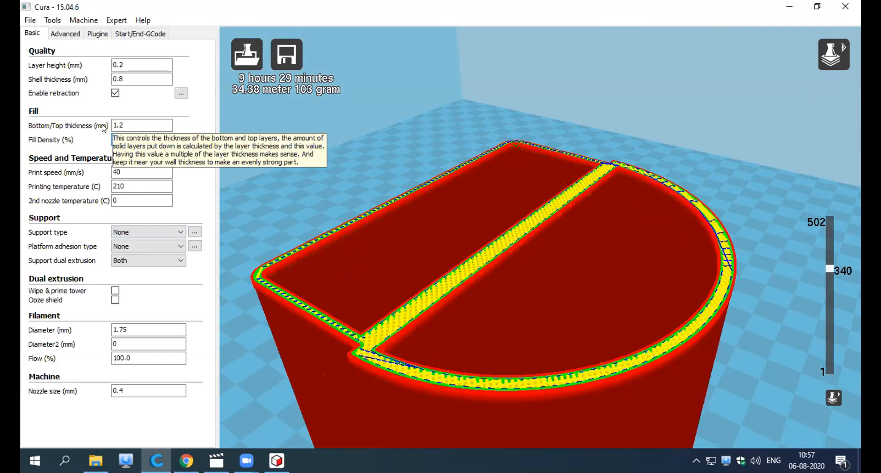
pyautogui.hotkey('shift', 'Tab')
pyautogui.moveTo(319, 131); pyautogui.dragTo(474, 280, button='right')
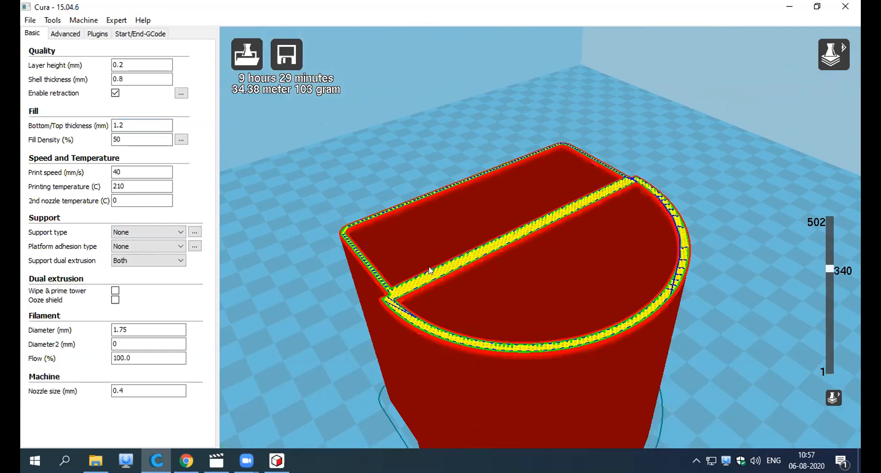
pyautogui.moveTo(830, 271); pyautogui.dragTo(827, 218)
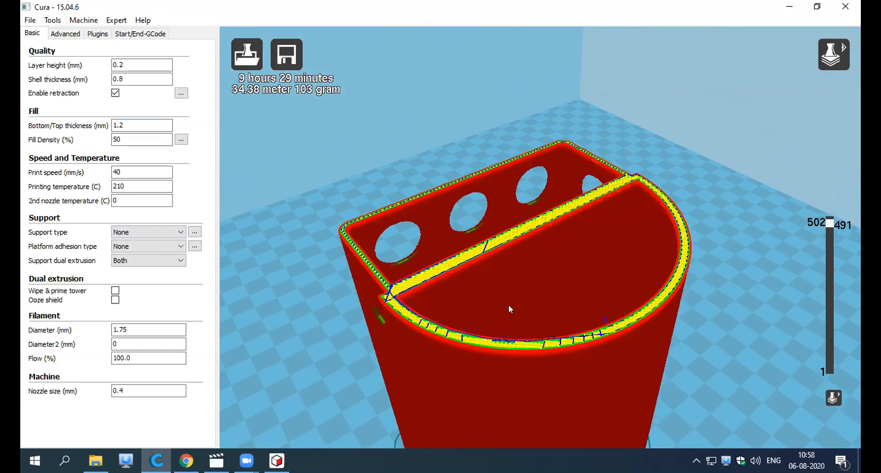
pyautogui.moveTo(487, 316); pyautogui.dragTo(422, 298, button='right')
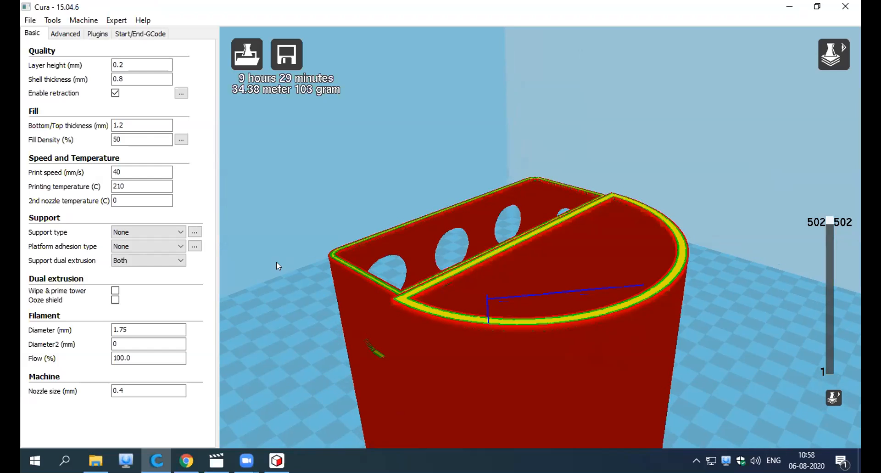
pyautogui.doubleClick(125, 124)
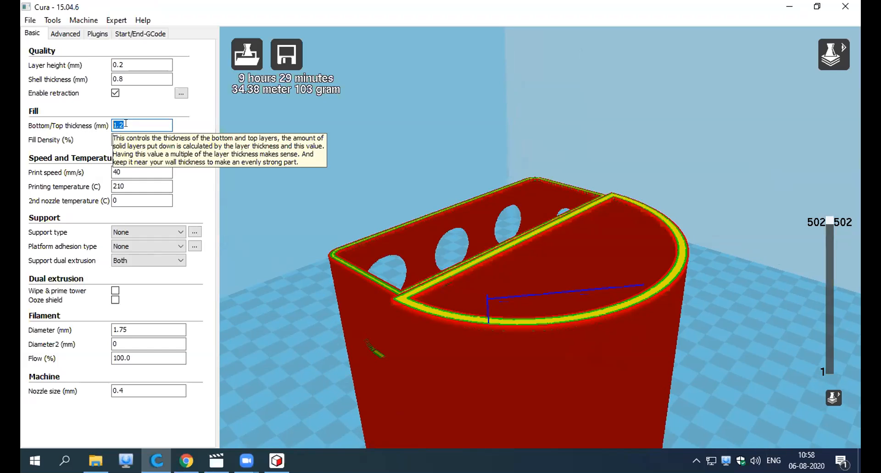
pyautogui.click(126, 123)
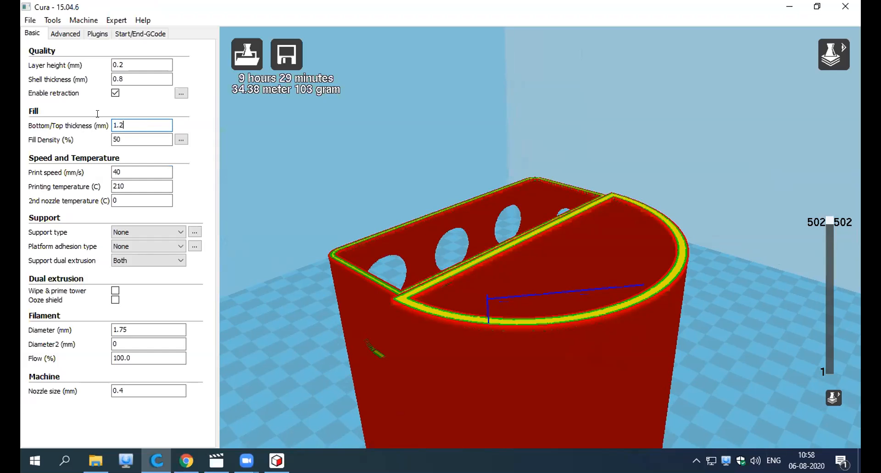
# Compare the fill of the divider and curved wall at layers 493 and 495, just below the rim.
pyautogui.moveTo(597, 158); pyautogui.dragTo(788, 198, button='right')
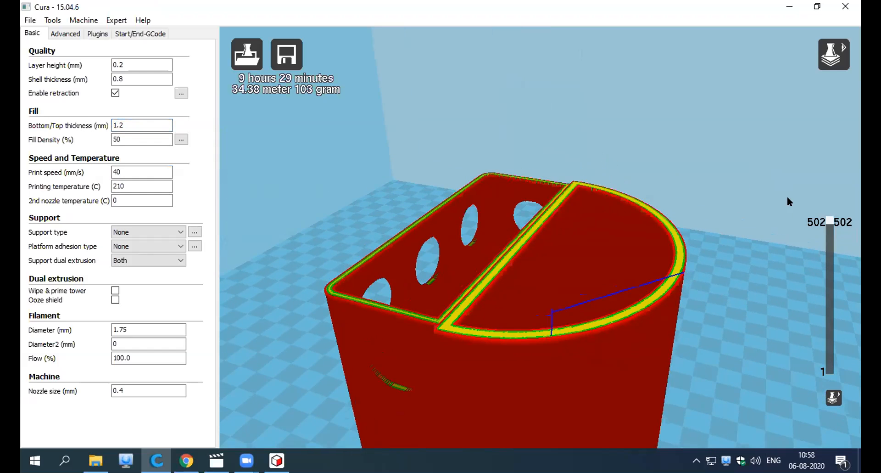
pyautogui.moveTo(829, 226); pyautogui.dragTo(826, 225)
pyautogui.scroll(-2, 615, 338)
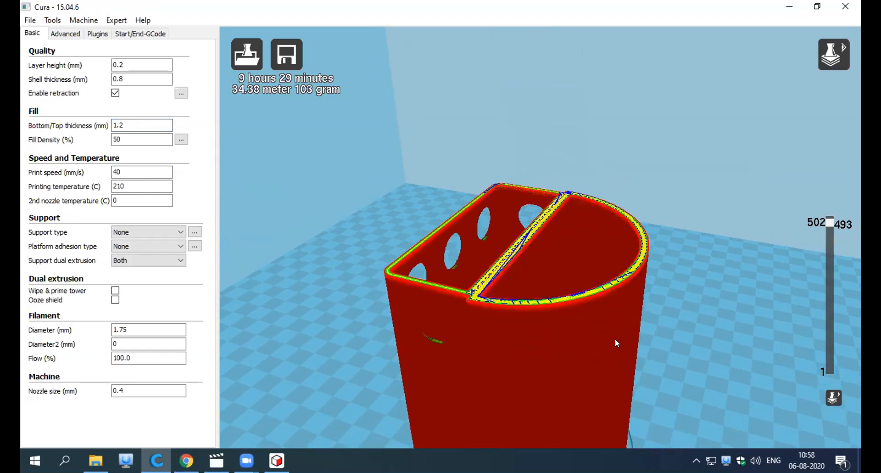
pyautogui.scroll(5, 538, 321)
pyautogui.scroll(2, 539, 321)
pyautogui.moveTo(527, 318); pyautogui.dragTo(569, 343, button='right')
pyautogui.moveTo(826, 222); pyautogui.dragTo(824, 222)
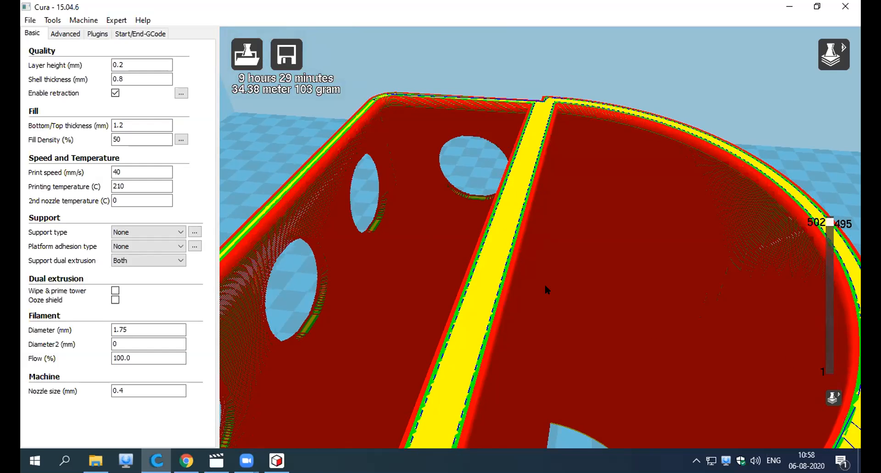
pyautogui.scroll(-8, 548, 287)
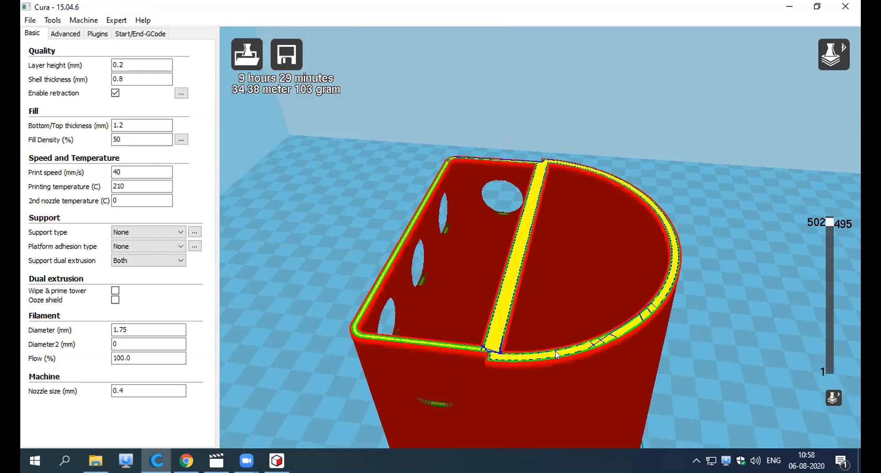
# Lower the displayed layer from the rim to layer 17 and on to layer 1 to inspect the pen stand's solid base.
pyautogui.scroll(-6, 555, 351)
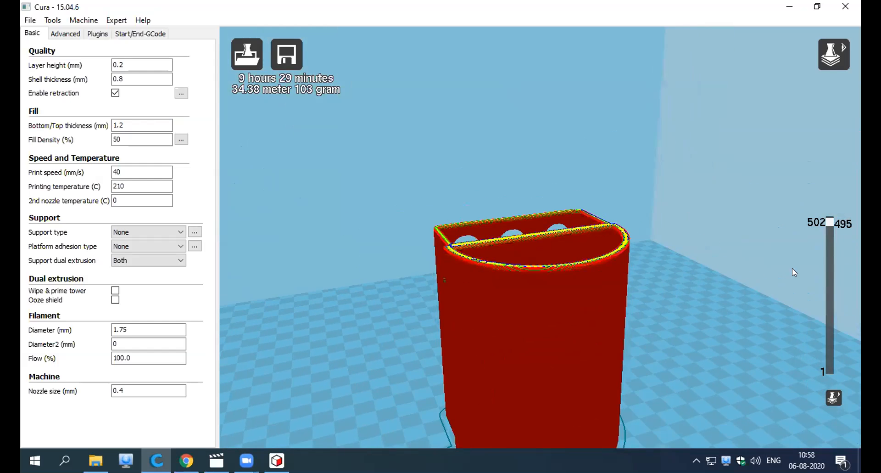
pyautogui.scroll(-5, 793, 269)
pyautogui.moveTo(655, 262); pyautogui.dragTo(687, 279, button='right')
pyautogui.moveTo(829, 229); pyautogui.dragTo(834, 367)
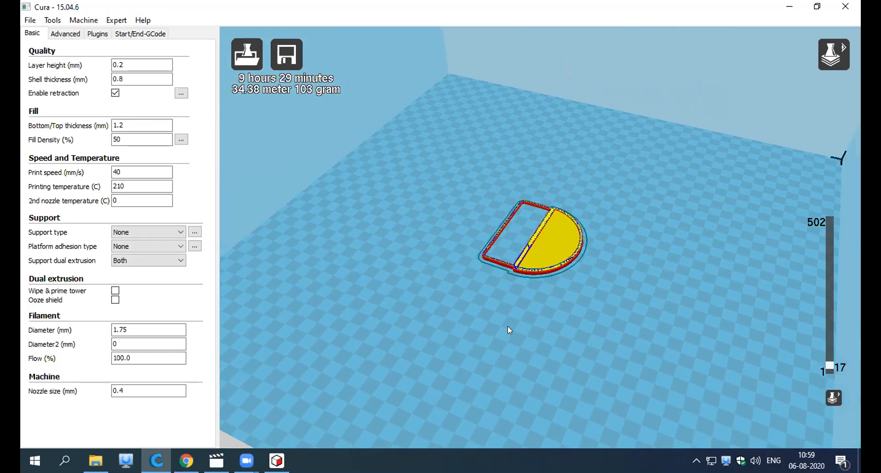
pyautogui.scroll(8, 508, 326)
pyautogui.moveTo(703, 317); pyautogui.dragTo(700, 313, button='right')
pyautogui.moveTo(825, 362); pyautogui.dragTo(830, 371)
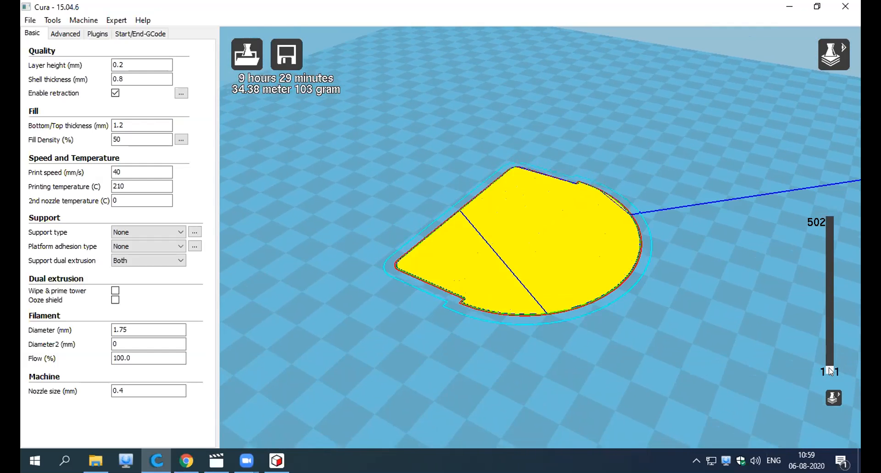
pyautogui.scroll(3, 586, 336)
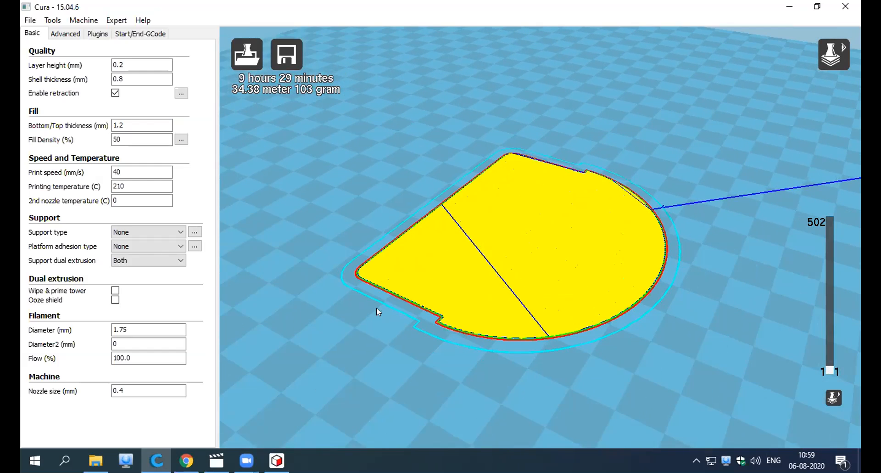
# Read the explanations of the fill density and bottom/top thickness settings.
pyautogui.moveTo(137, 137); pyautogui.dragTo(92, 136)
pyautogui.click(132, 126)
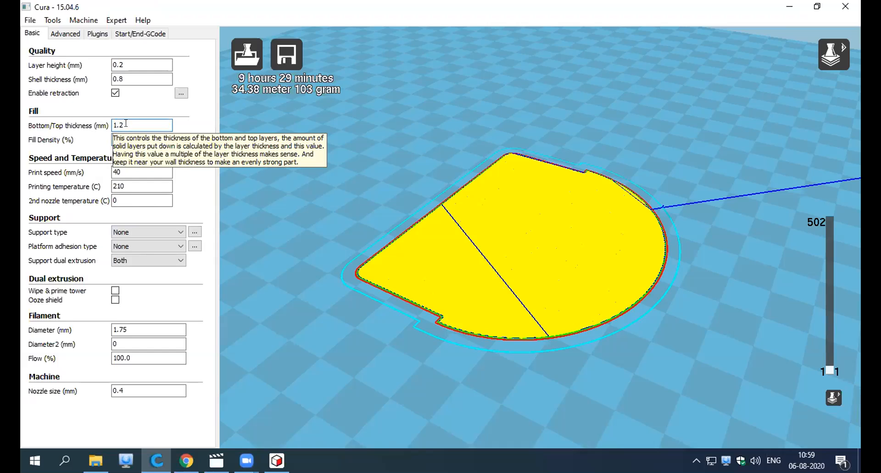
pyautogui.doubleClick(126, 123)
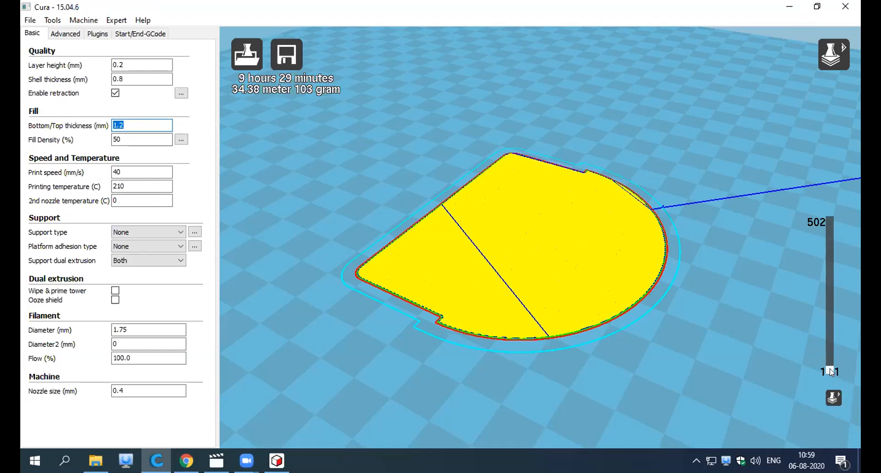
# Compare the pen stand's lower compartments, walls and divider at layers 17 and 23 from several angles.
pyautogui.moveTo(830, 368); pyautogui.dragTo(831, 367)
pyautogui.moveTo(354, 304); pyautogui.dragTo(461, 272, button='right')
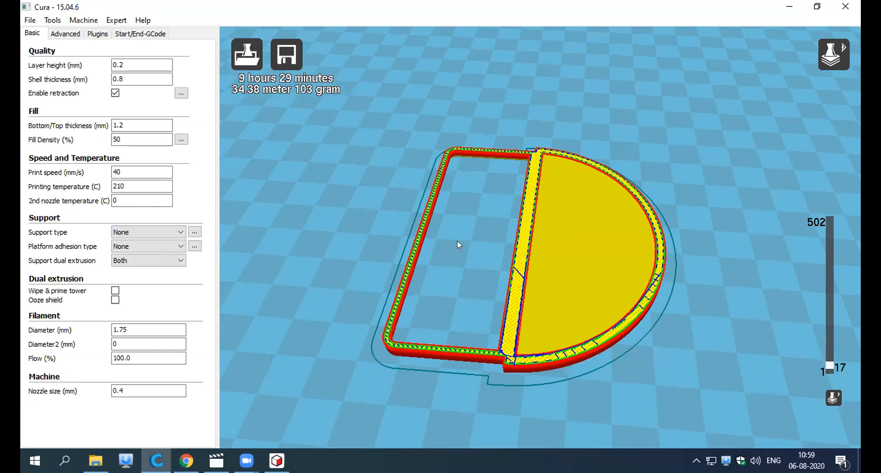
pyautogui.moveTo(468, 253); pyautogui.dragTo(538, 335, button='right')
pyautogui.moveTo(831, 366); pyautogui.dragTo(830, 364)
pyautogui.moveTo(626, 394); pyautogui.dragTo(585, 235, button='right')
pyautogui.moveTo(572, 268); pyautogui.dragTo(535, 311, button='right')
pyautogui.moveTo(572, 272); pyautogui.dragTo(394, 257, button='right')
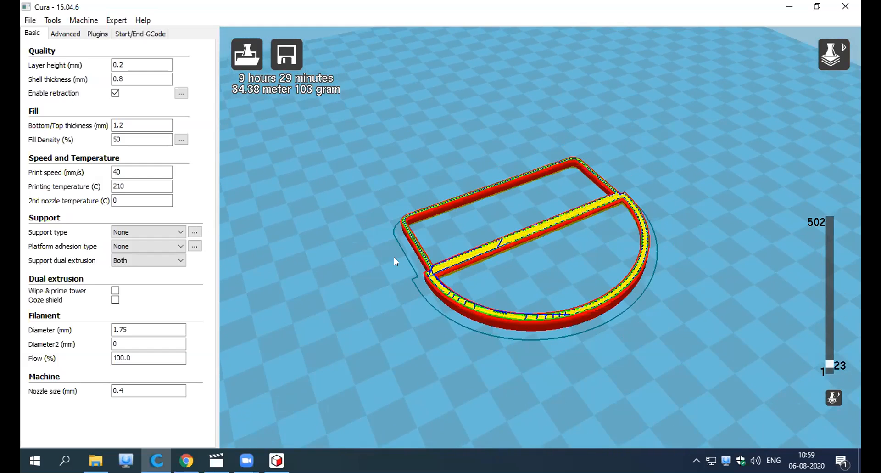
# Examine the infill of the divider, curved wall and straight walls up close at layer 23 from different angles.
pyautogui.scroll(3, 399, 257)
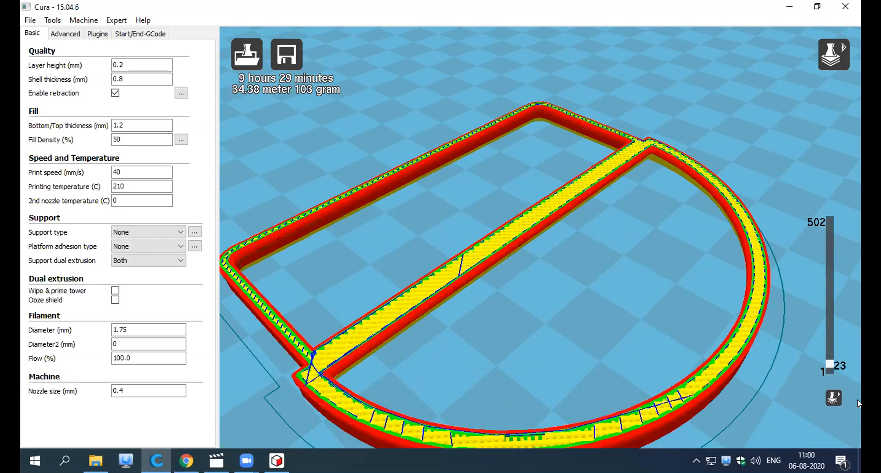
pyautogui.moveTo(762, 362); pyautogui.dragTo(744, 360, button='right')
pyautogui.moveTo(394, 368); pyautogui.dragTo(455, 357, button='right')
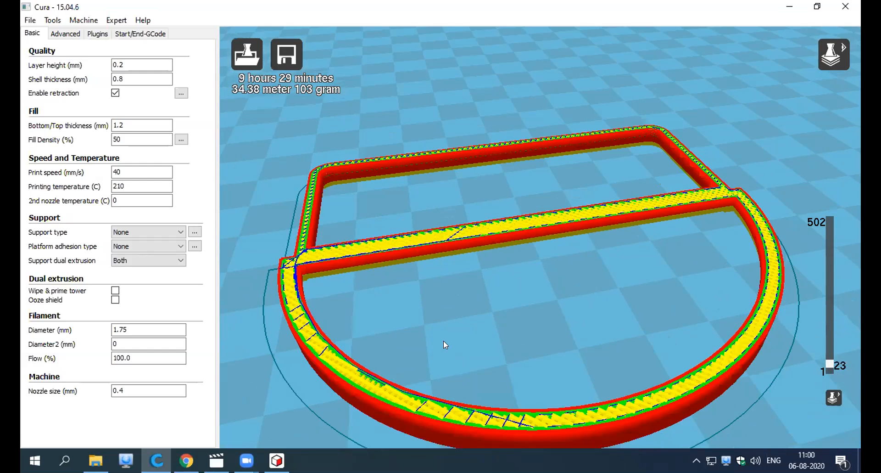
pyautogui.scroll(-1, 445, 344)
pyautogui.scroll(4, 446, 347)
pyautogui.scroll(-4, 349, 363)
pyautogui.moveTo(367, 359)
pyautogui.mouseDown(button='right')
pyautogui.moveTo(350, 364)
pyautogui.moveTo(355, 357)
pyautogui.mouseUp(button='right')
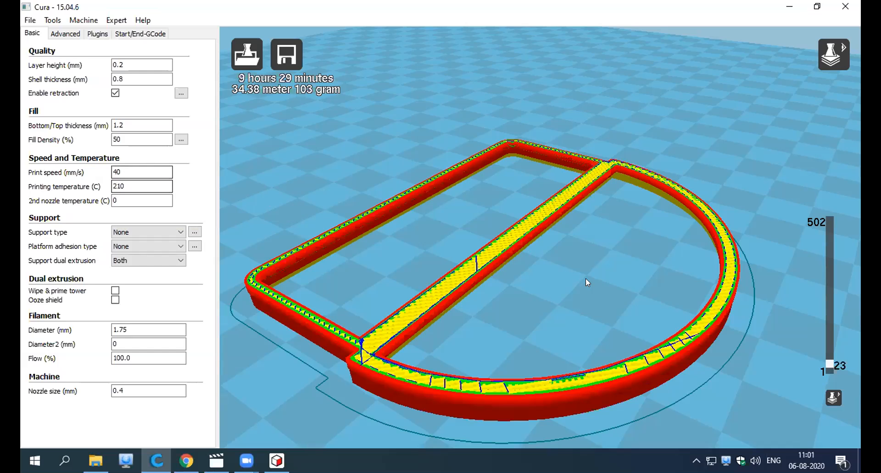
pyautogui.moveTo(665, 306); pyautogui.dragTo(229, 239, button='right')
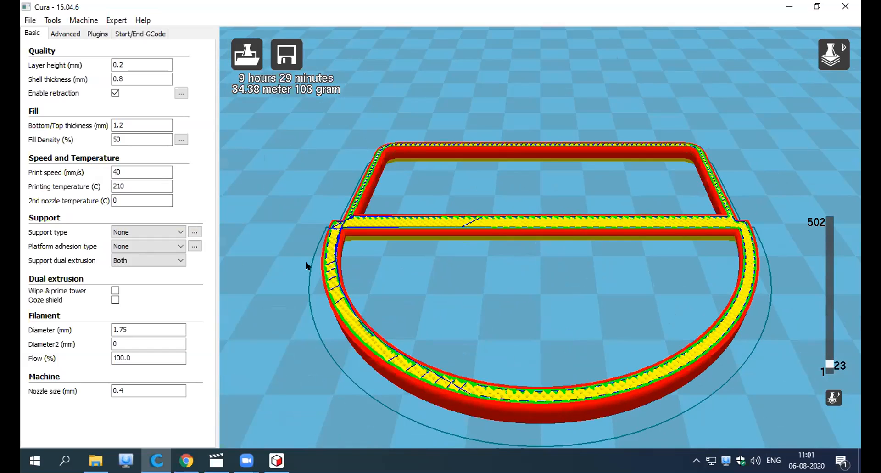
pyautogui.moveTo(319, 310); pyautogui.dragTo(186, 225, button='right')
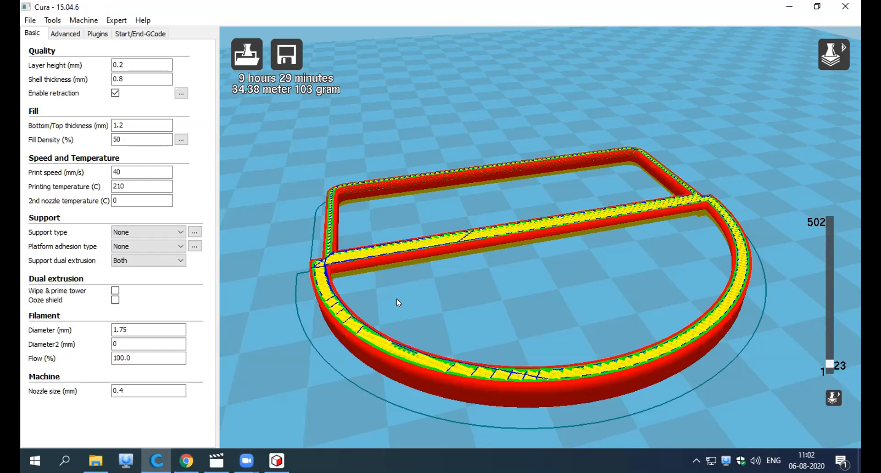
pyautogui.moveTo(435, 305); pyautogui.dragTo(430, 303, button='right')
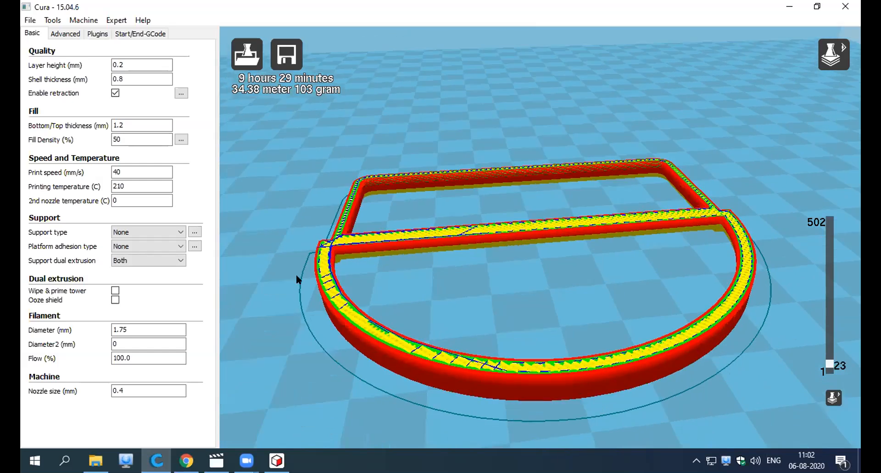
# Read the explanations of the print speed and printing temperature settings.
pyautogui.click(146, 168)
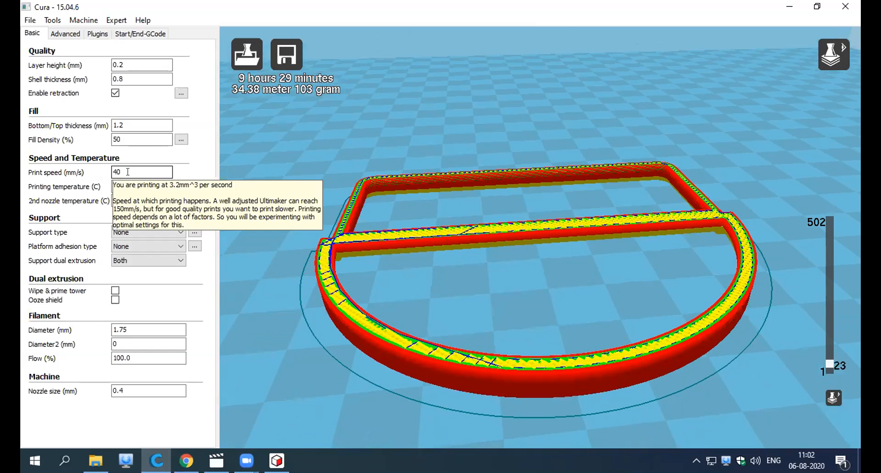
pyautogui.doubleClick(157, 173)
pyautogui.press('Tab')
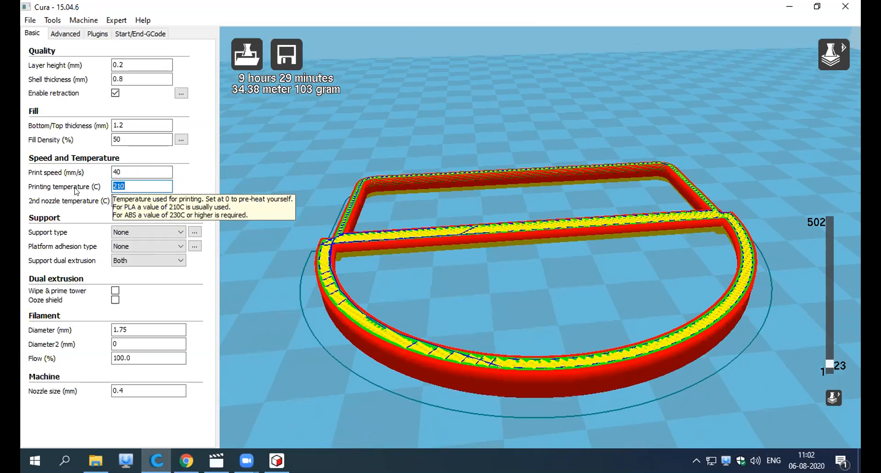
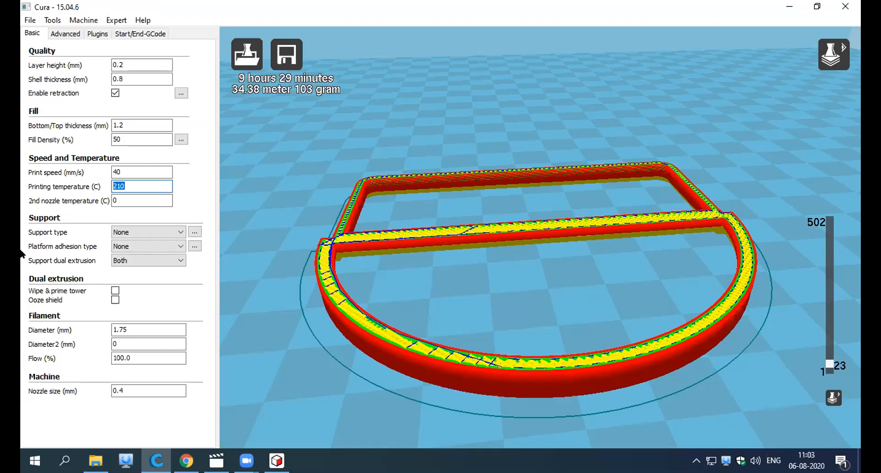
# Read the explanation of the printing temperature setting and move on to the second nozzle temperature.
pyautogui.click(127, 184)
pyautogui.doubleClick(127, 184)
pyautogui.click(135, 185)
pyautogui.moveTo(125, 186)
pyautogui.mouseDown()
pyautogui.moveTo(114, 186)
pyautogui.moveTo(122, 186)
pyautogui.mouseUp()
pyautogui.press('Tab')
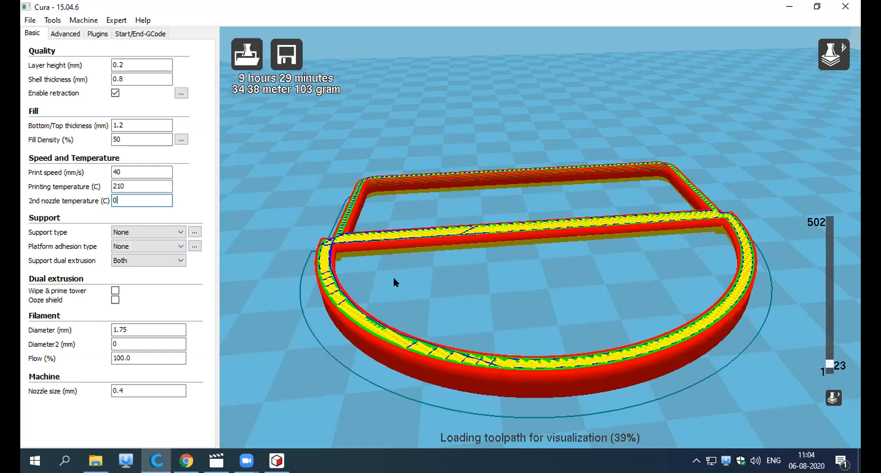
# Switch from the layer view back to the normal model view and select the pen stand.
pyautogui.scroll(-5, 394, 281)
pyautogui.scroll(-3, 413, 275)
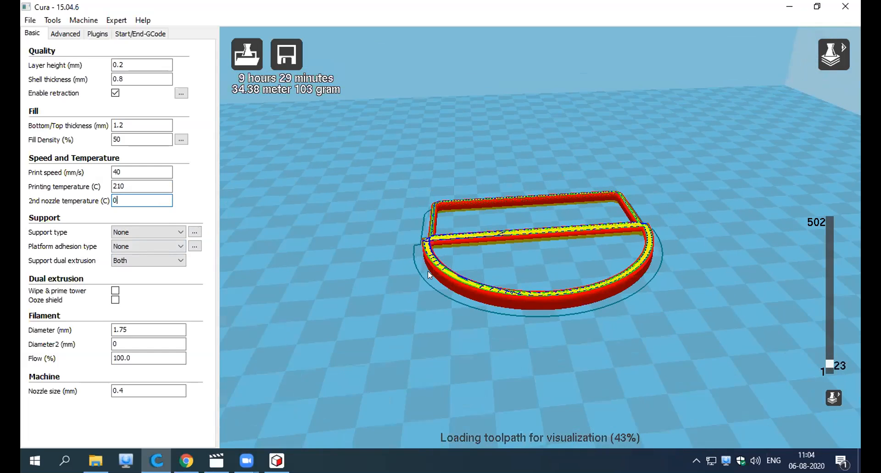
pyautogui.click(833, 84)
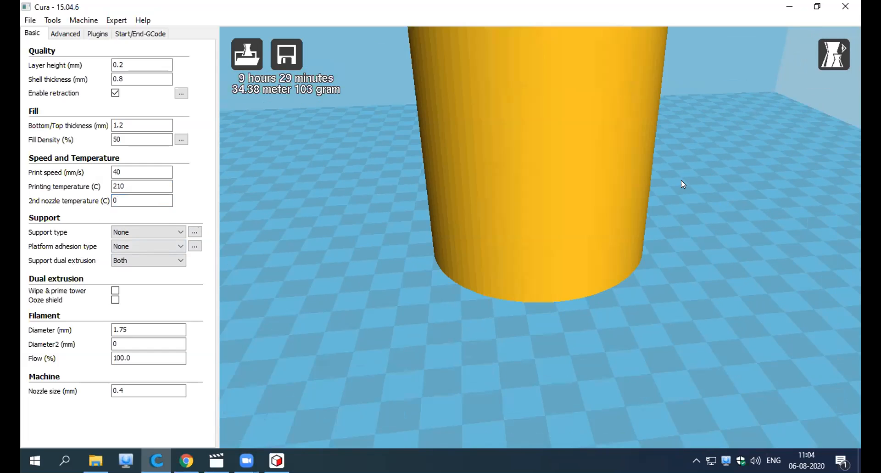
pyautogui.click(563, 153)
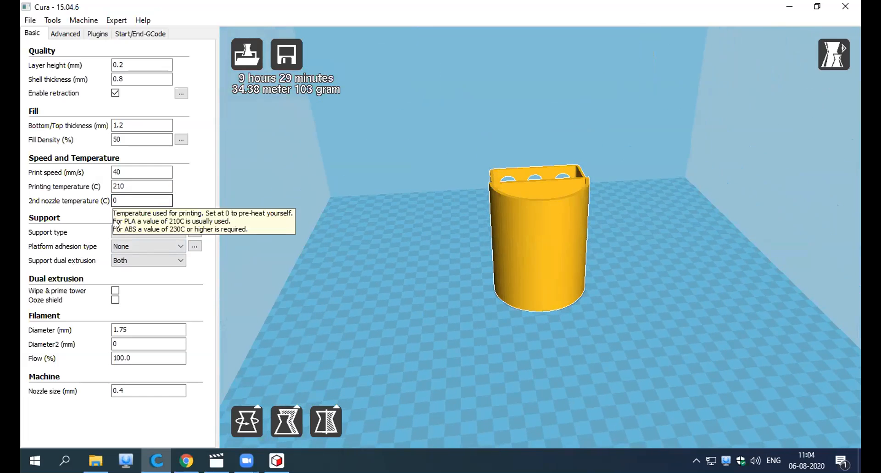
# Check the pen stand's scale options, tilt it sideways with the Rotate tool and view the raised underside.
pyautogui.click(287, 421)
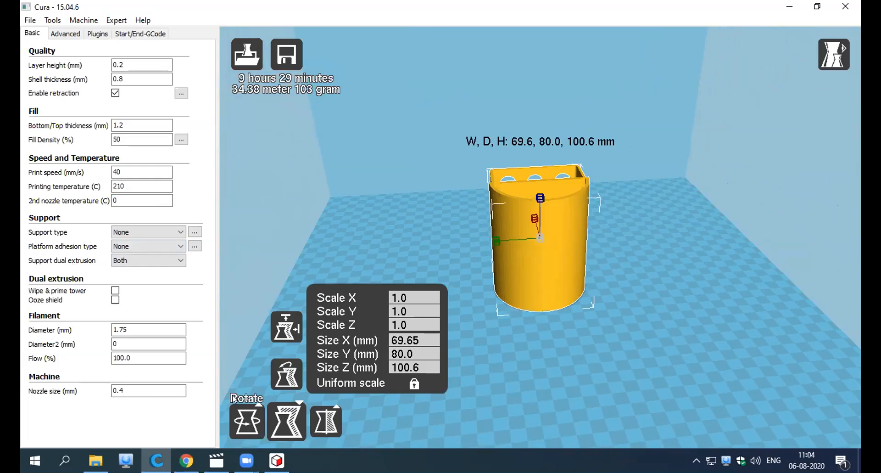
pyautogui.click(233, 418)
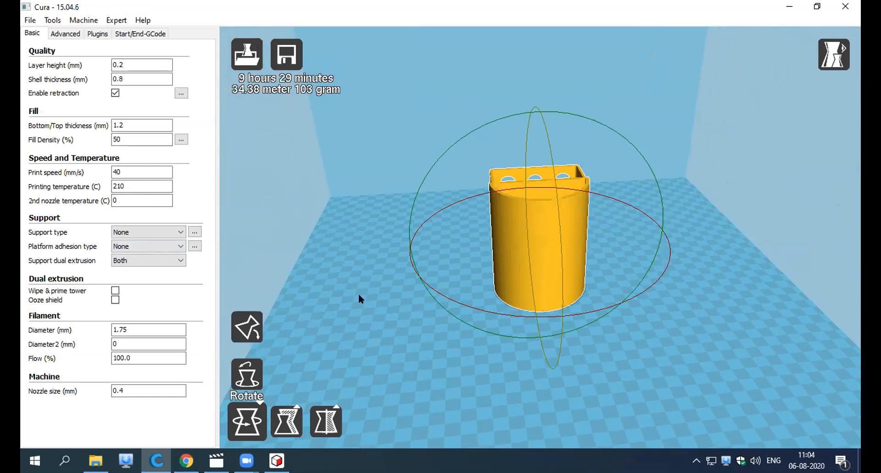
pyautogui.moveTo(440, 161); pyautogui.dragTo(496, 131)
pyautogui.click(399, 379)
pyautogui.moveTo(388, 397); pyautogui.dragTo(401, 385, button='right')
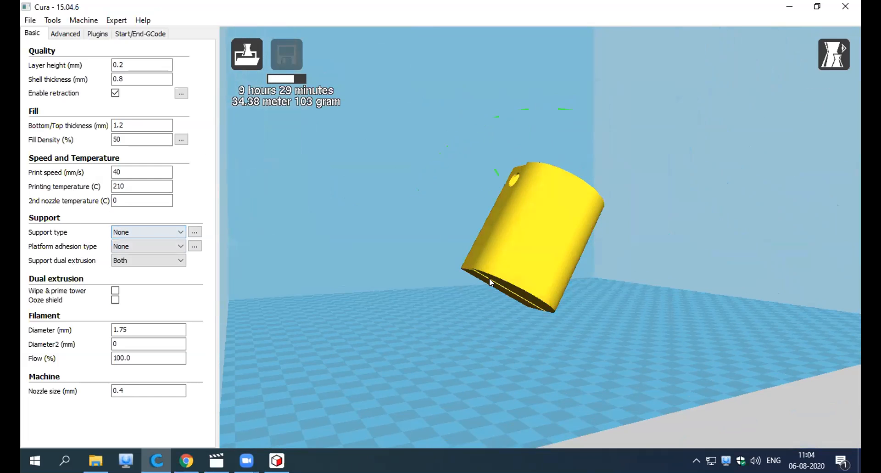
pyautogui.moveTo(474, 299); pyautogui.dragTo(486, 281, button='right')
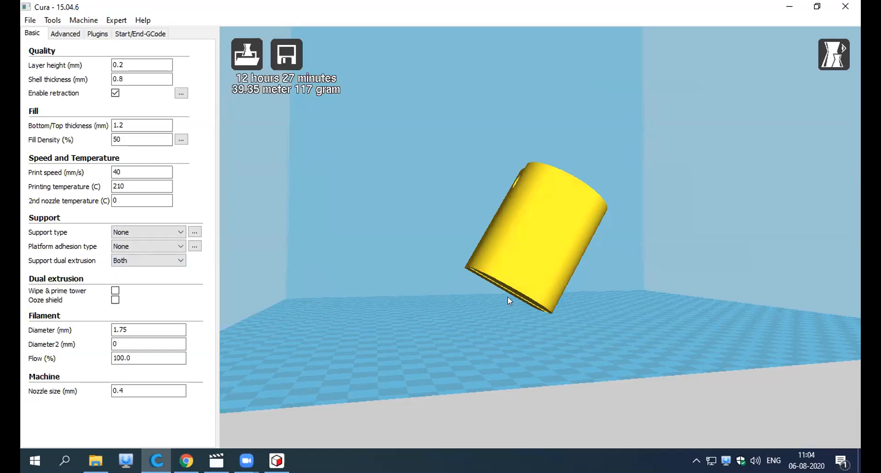
# Try the Touching buildplate support type on the tilted pen stand and return the support type to None.
pyautogui.click(141, 231)
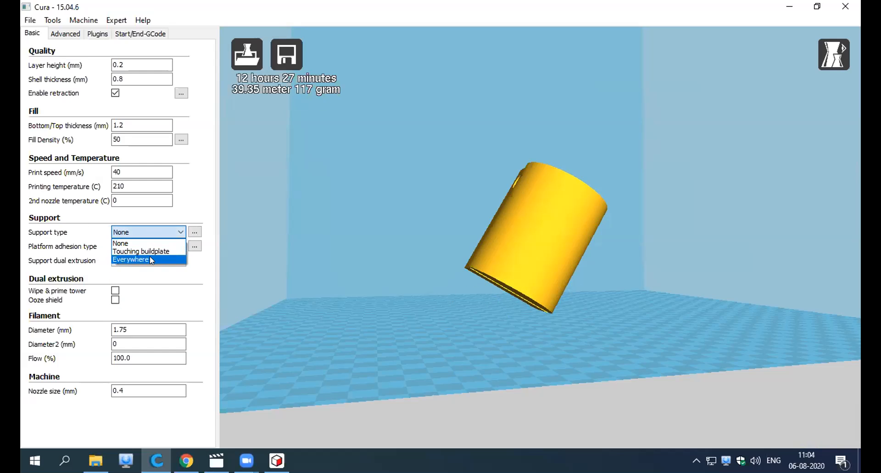
pyautogui.click(147, 251)
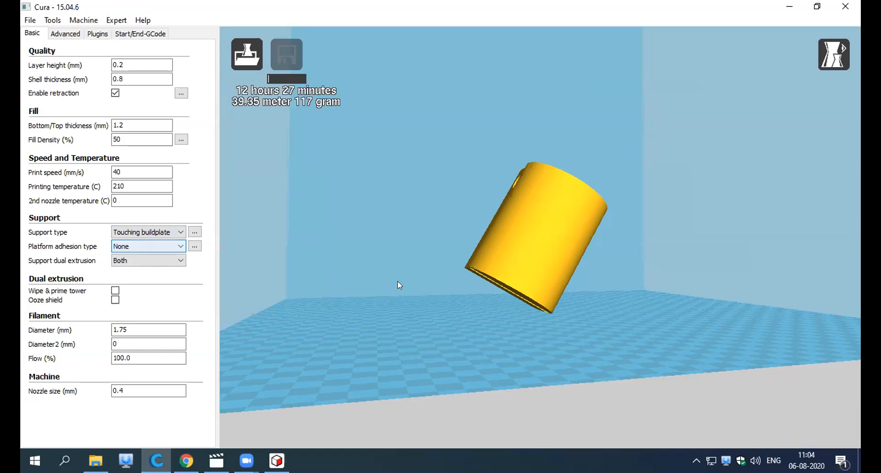
pyautogui.moveTo(351, 267); pyautogui.dragTo(150, 235, button='right')
pyautogui.click(150, 235)
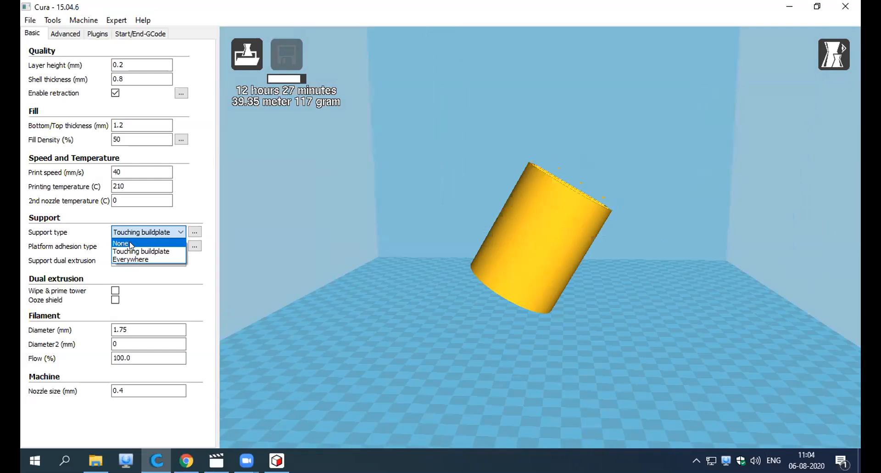
pyautogui.click(132, 244)
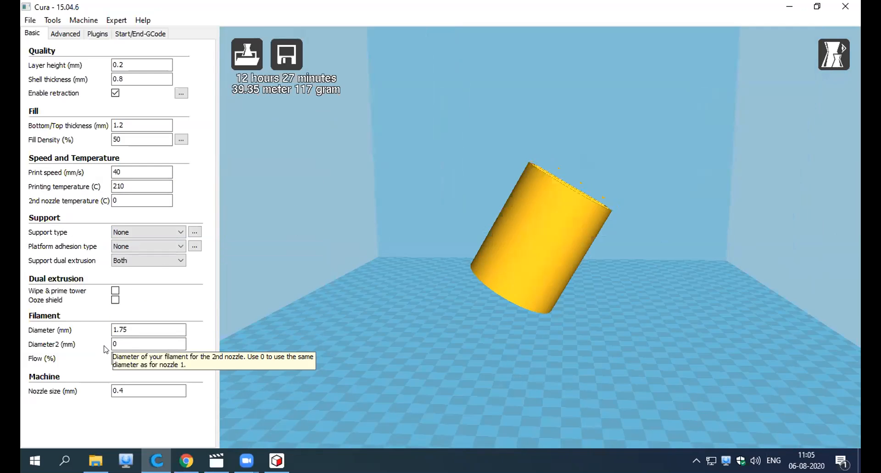
# Set the filament diameter to 1.75 mm and review the second-nozzle diameter, flow and nozzle size settings.
pyautogui.moveTo(129, 330); pyautogui.dragTo(94, 330)
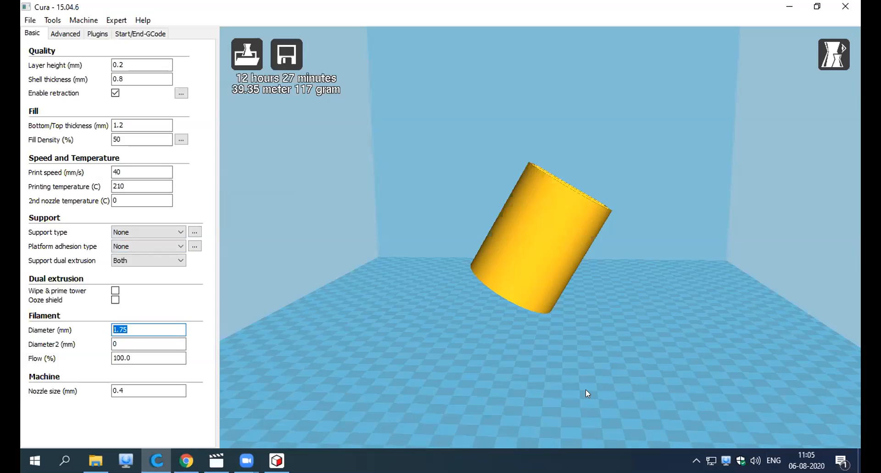
pyautogui.write('1.75')
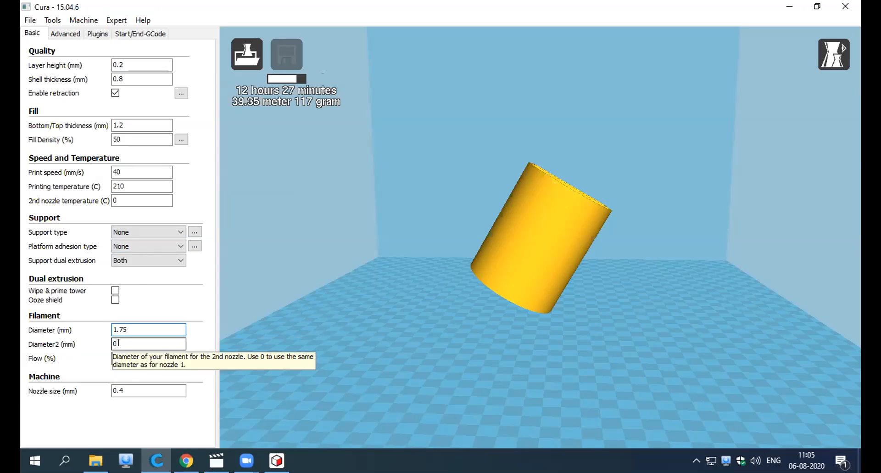
pyautogui.moveTo(123, 342); pyautogui.dragTo(55, 345)
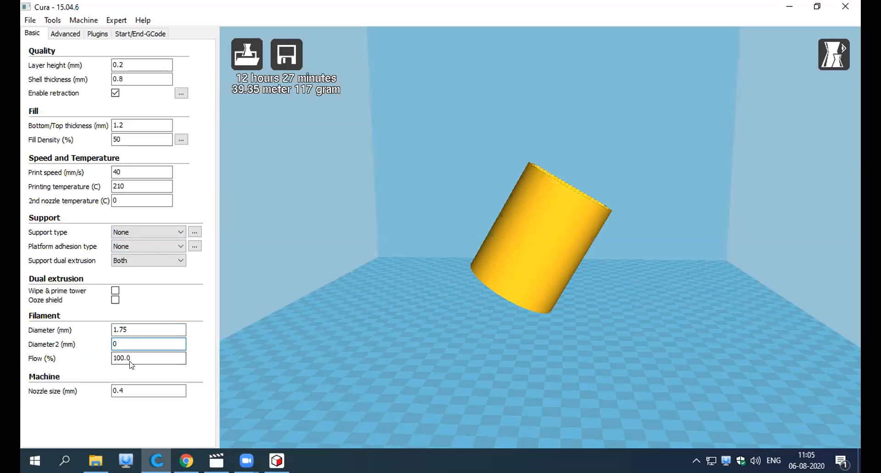
pyautogui.press('Tab')
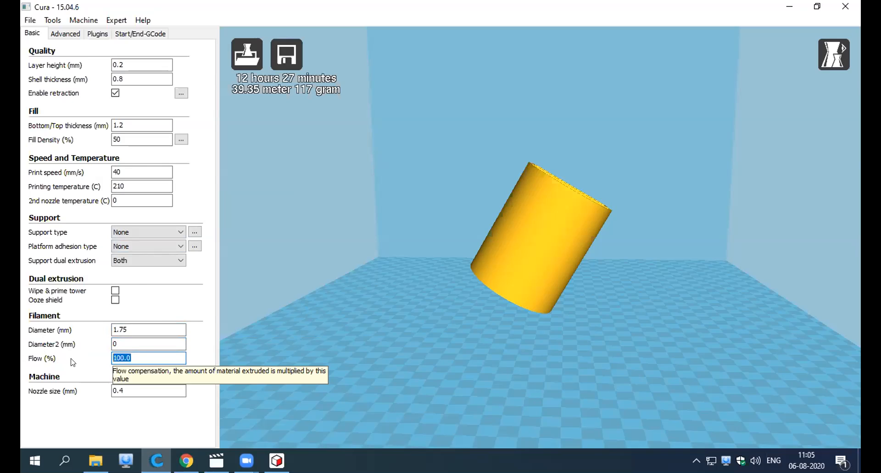
pyautogui.click(169, 354)
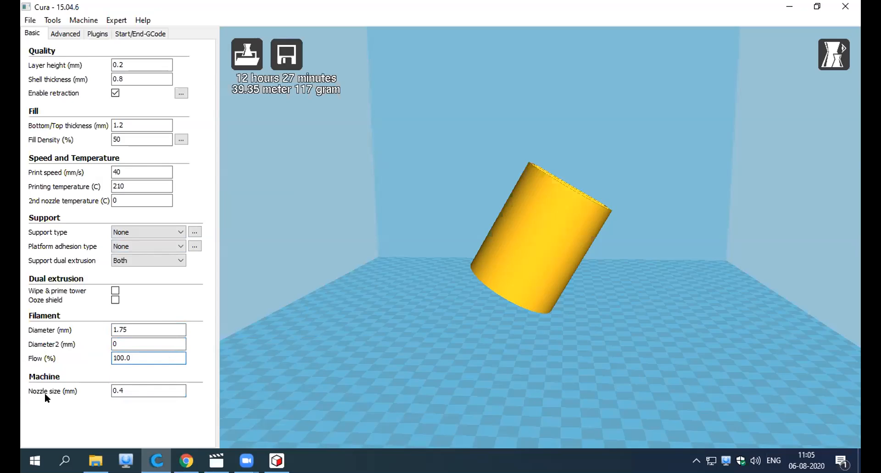
pyautogui.click(140, 394)
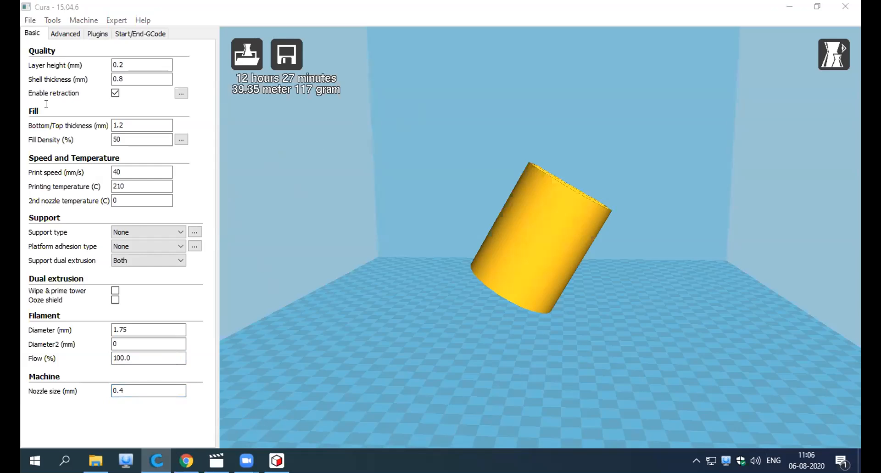
# Return the tilted pen stand to its upright orientation on the build plate.
pyautogui.moveTo(743, 255); pyautogui.dragTo(677, 269, button='right')
pyautogui.click(554, 218)
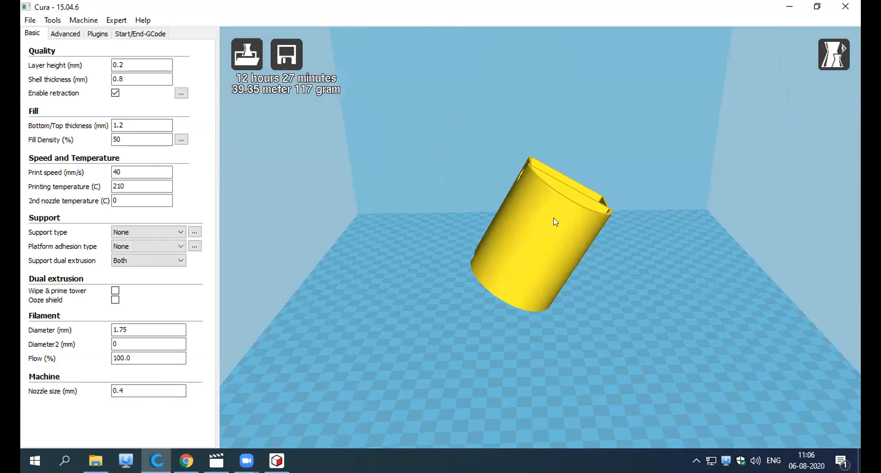
pyautogui.click(243, 422)
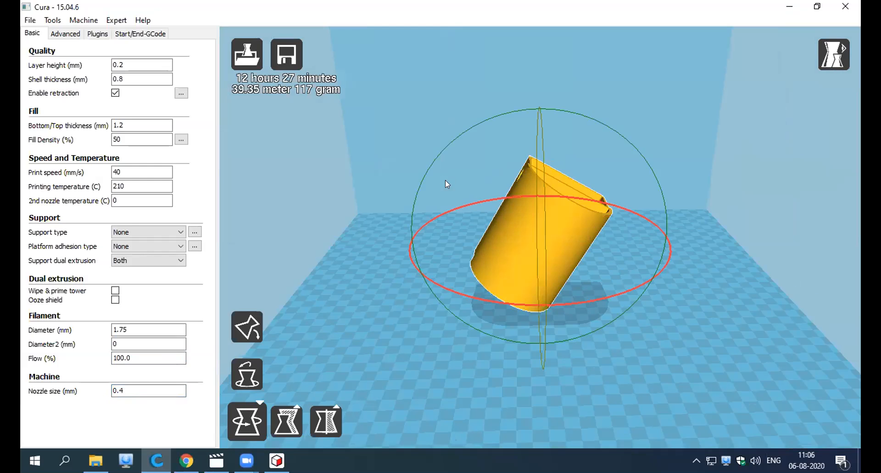
pyautogui.moveTo(420, 150); pyautogui.dragTo(414, 180)
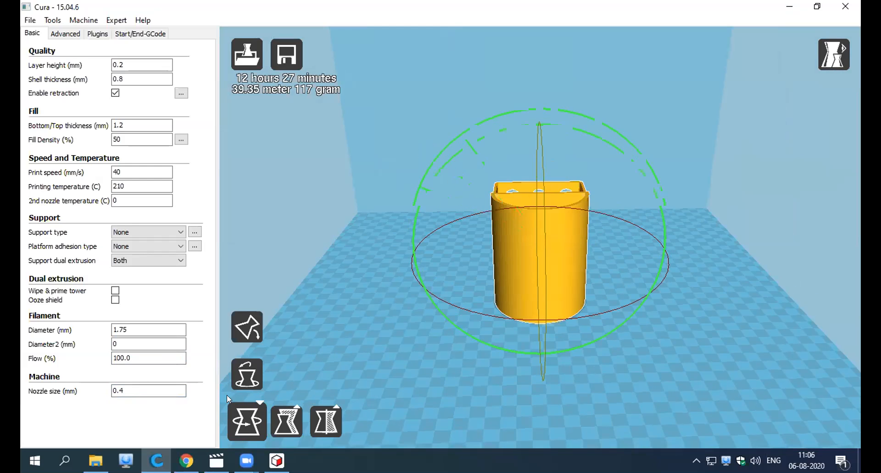
pyautogui.click(305, 216)
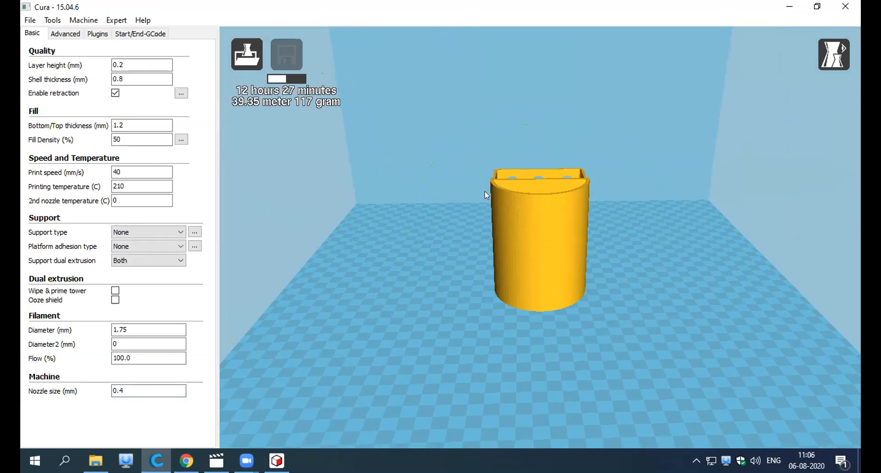
pyautogui.moveTo(394, 281); pyautogui.dragTo(276, 171, button='right')
pyautogui.moveTo(356, 250); pyautogui.dragTo(272, 69, button='right')
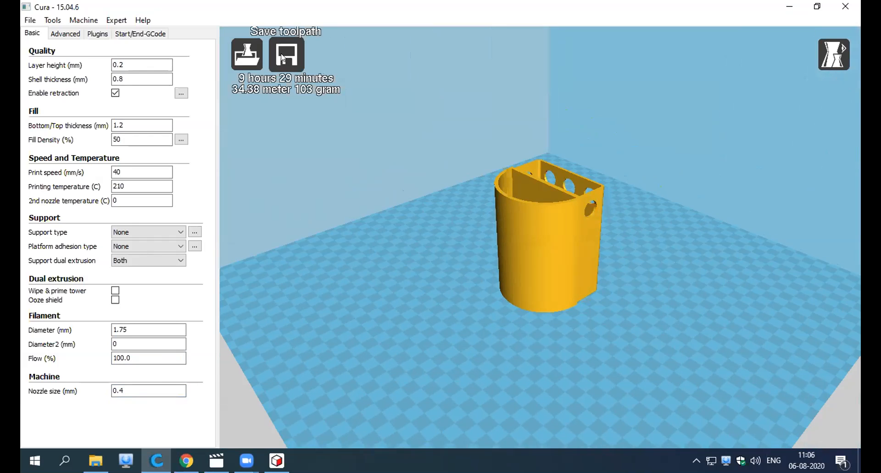
# Save the toolpath to Local Disk (D:) as the G-code file "Final pen stand design".
pyautogui.click(283, 58)
pyautogui.moveTo(529, 83); pyautogui.dragTo(606, 116)
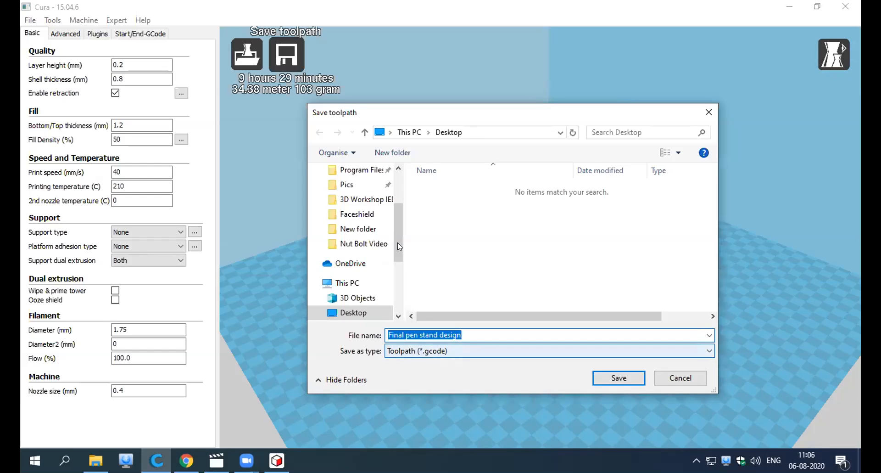
pyautogui.scroll(-2, 326, 285)
pyautogui.scroll(-1, 349, 287)
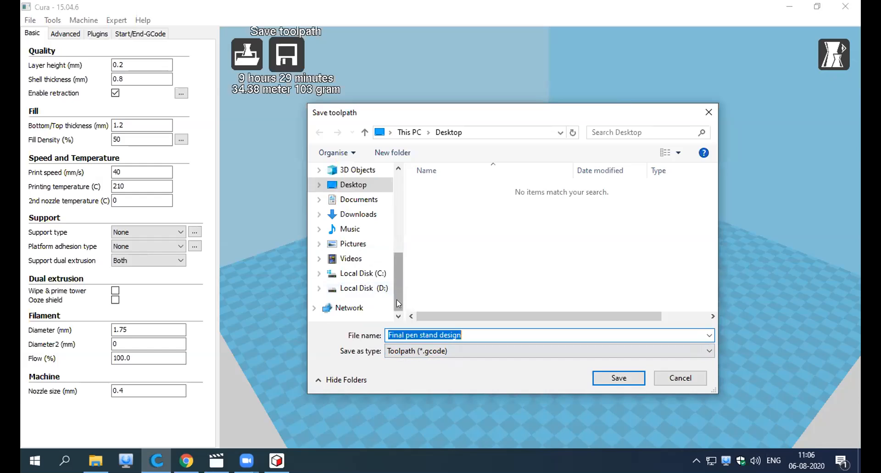
pyautogui.click(369, 289)
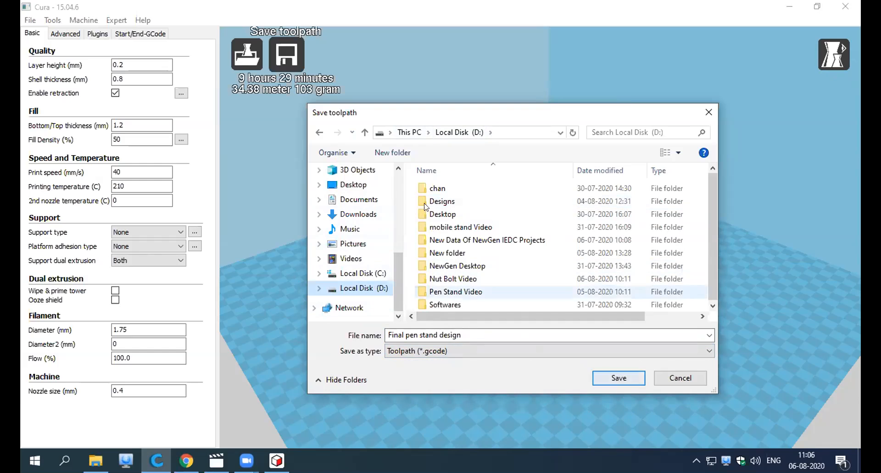
pyautogui.click(619, 379)
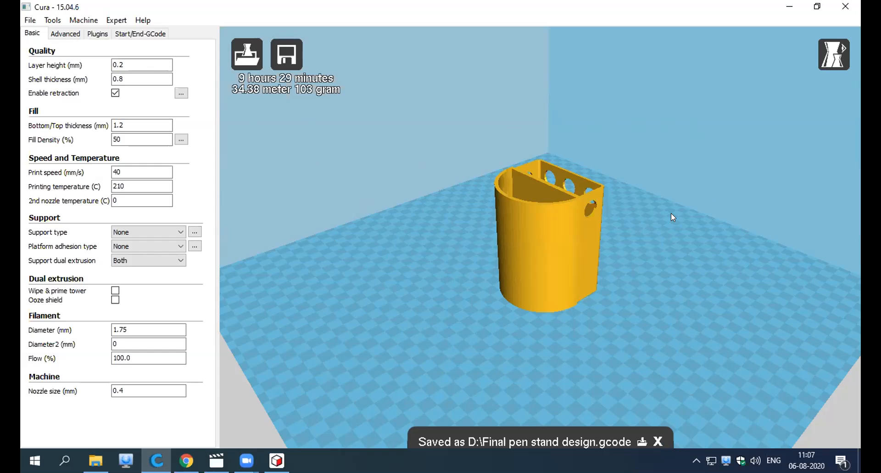
# View the pen stand from several angles and review its layer height, shell thickness, bottom/top thickness and fill density settings.
pyautogui.moveTo(470, 379); pyautogui.dragTo(592, 448, button='right')
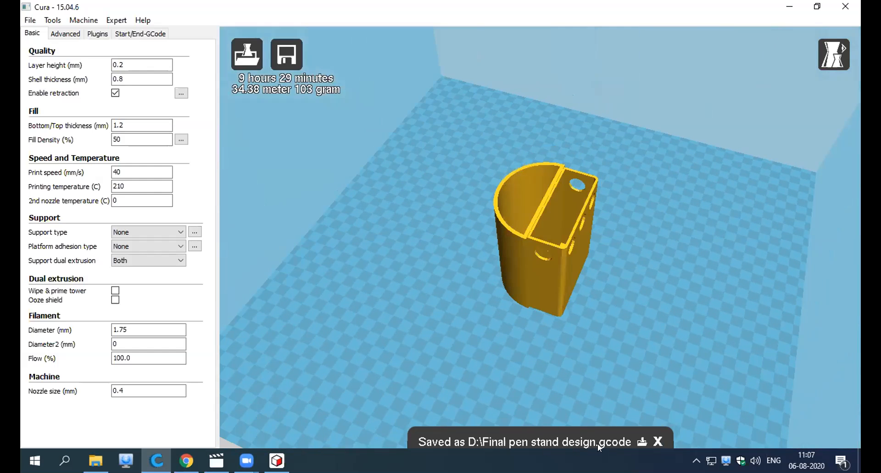
pyautogui.moveTo(125, 65); pyautogui.dragTo(106, 79)
pyautogui.moveTo(126, 125); pyautogui.dragTo(102, 142)
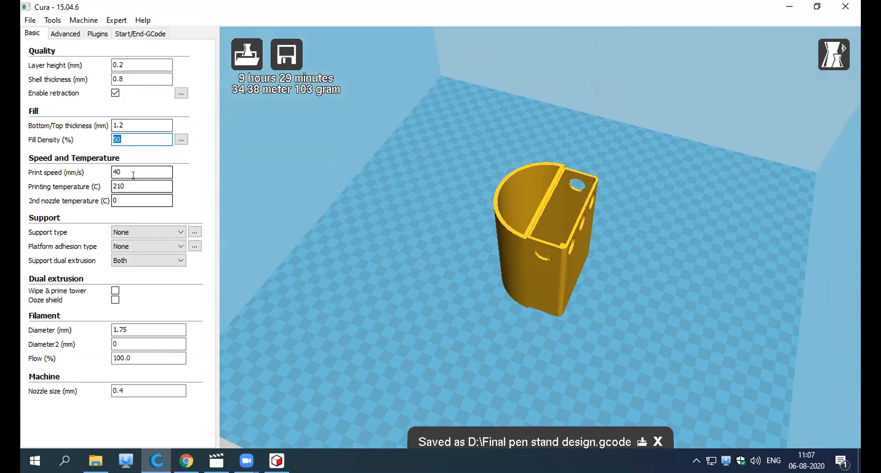
pyautogui.moveTo(397, 330); pyautogui.dragTo(430, 327, button='right')
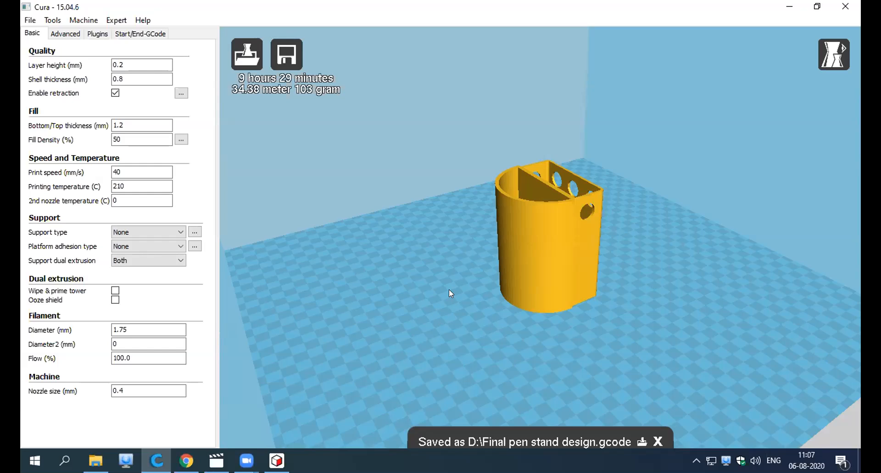
pyautogui.moveTo(449, 291); pyautogui.dragTo(448, 329, button='right')
pyautogui.scroll(-3, 424, 298)
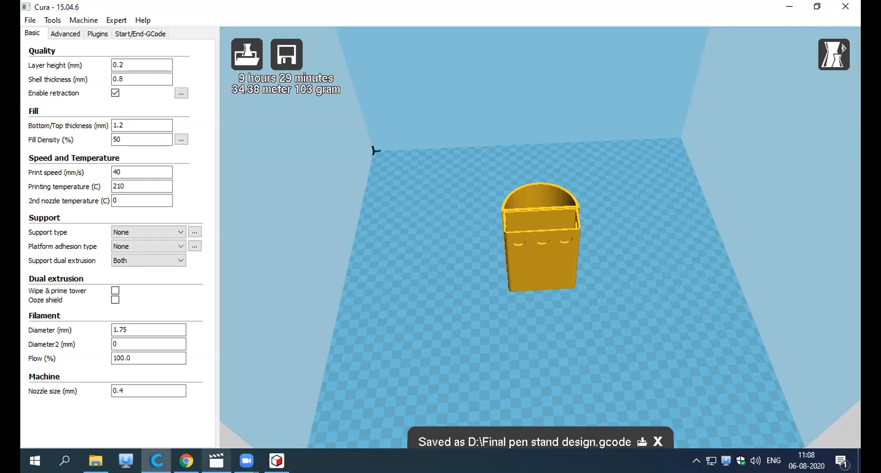
# Switch to the open video application and close it.
pyautogui.moveTo(217, 460)
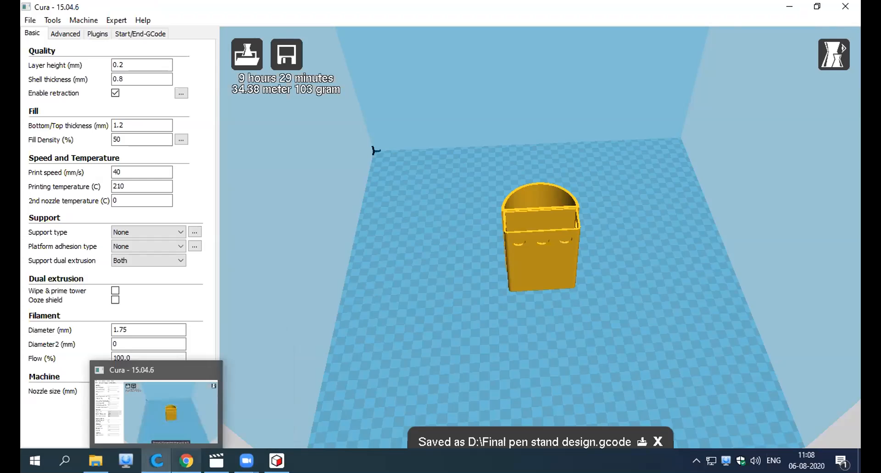
pyautogui.moveTo(185, 460)
pyautogui.click(216, 460)
pyautogui.click(852, 8)
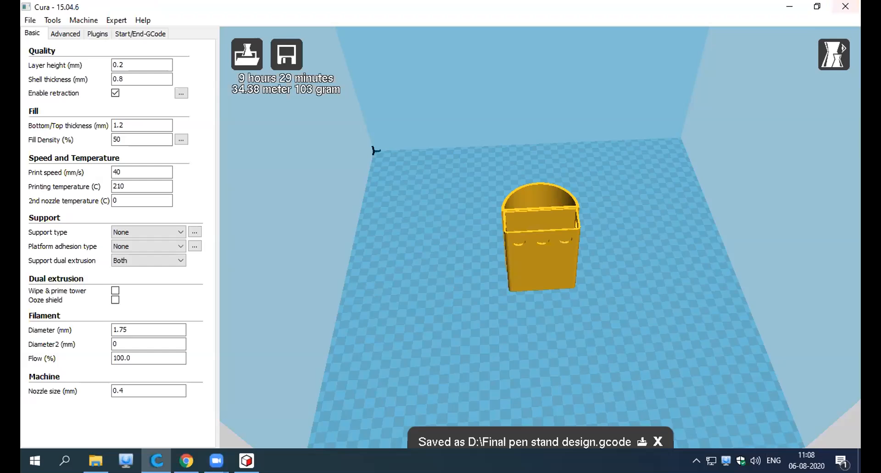
# In File Explorer, open the video "Pen stand video" from the Pen Stand Video folder on Local Disk (D:) and pause it.
pyautogui.hotkey('alt', 'Tab')
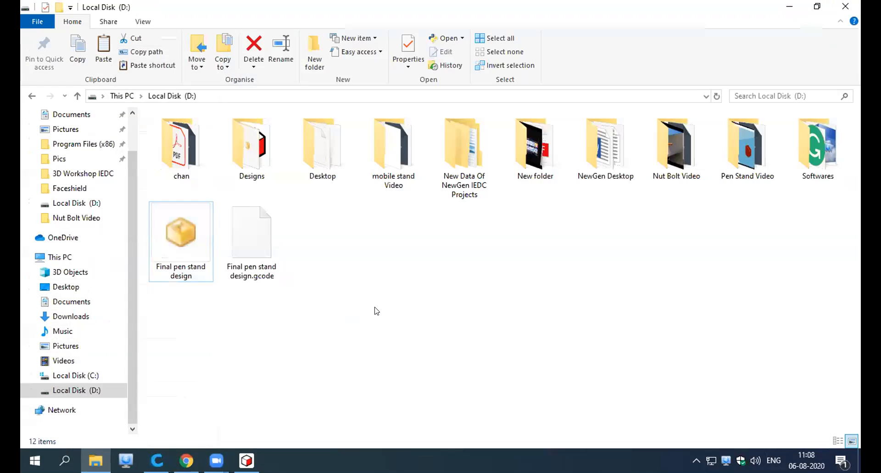
pyautogui.rightClick(362, 310)
pyautogui.click(390, 186)
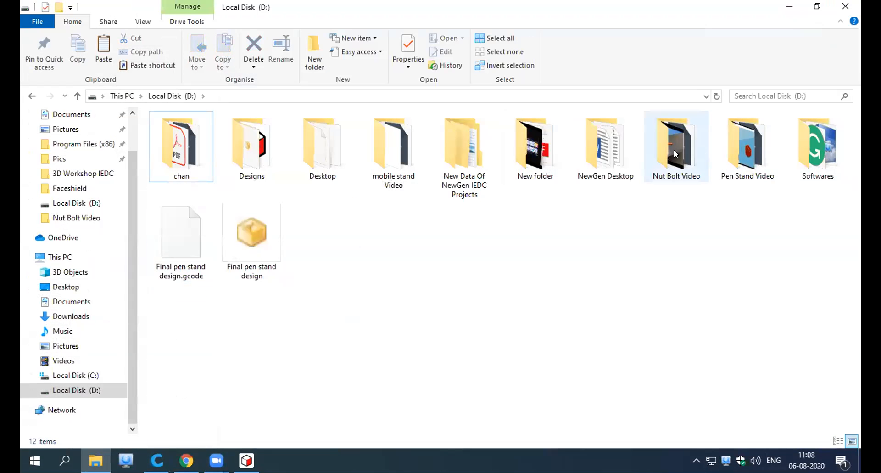
pyautogui.click(399, 156)
pyautogui.doubleClick(745, 147)
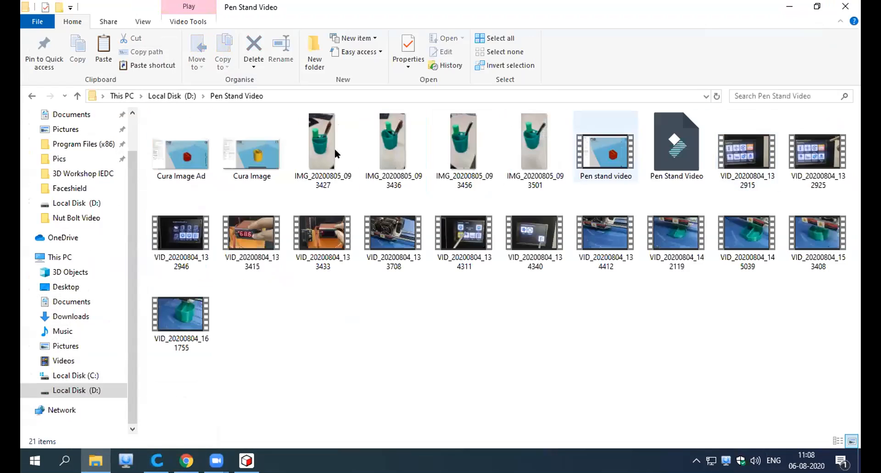
pyautogui.doubleClick(612, 137)
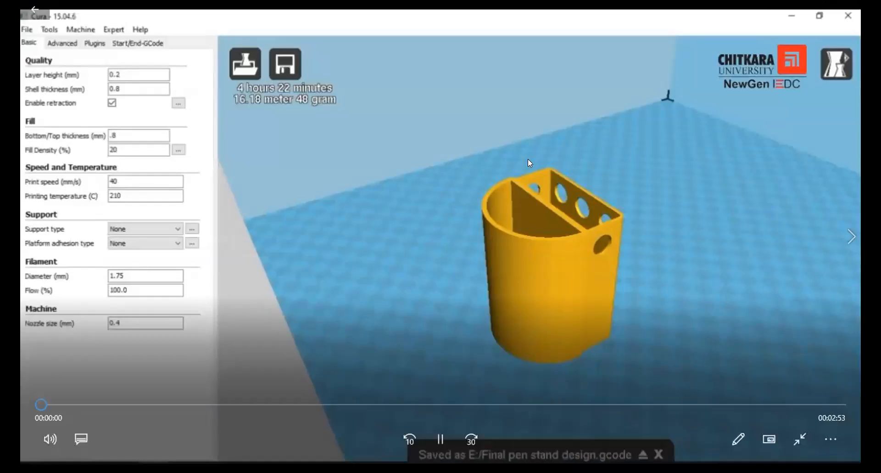
pyautogui.click(441, 440)
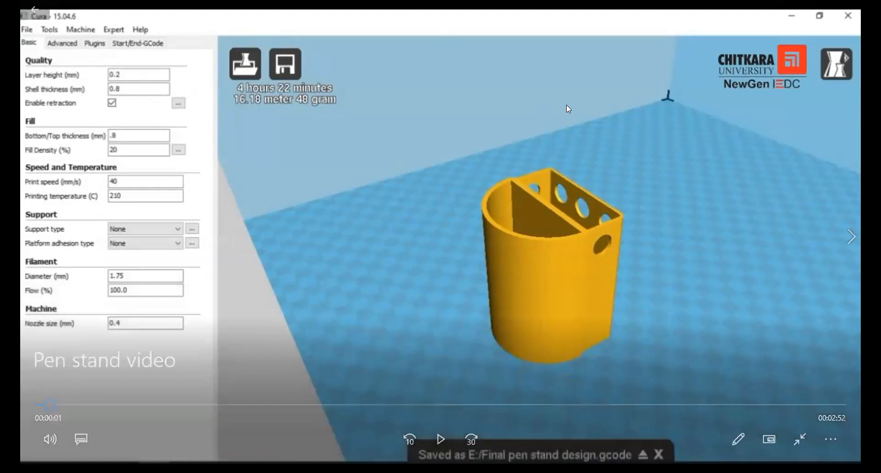
# Rewind the pen stand video to its beginning and play it in full screen, pausing once at the sliced layer view.
pyautogui.doubleClick(566, 104)
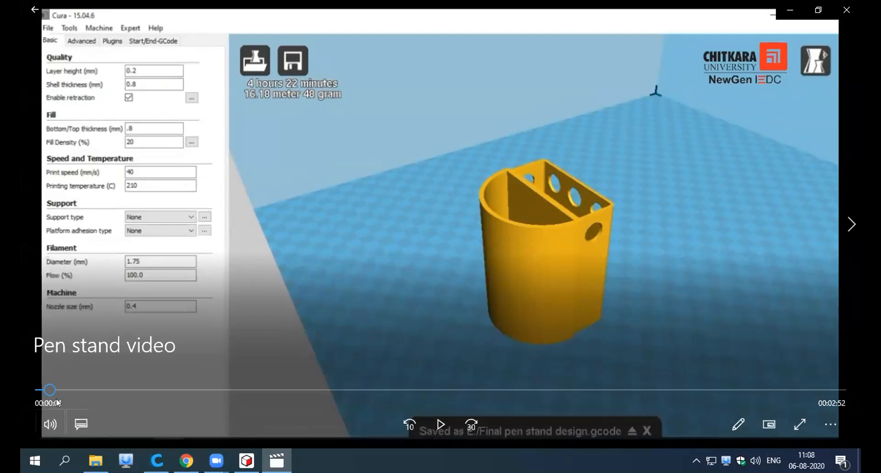
pyautogui.moveTo(48, 390); pyautogui.dragTo(29, 388)
pyautogui.click(441, 424)
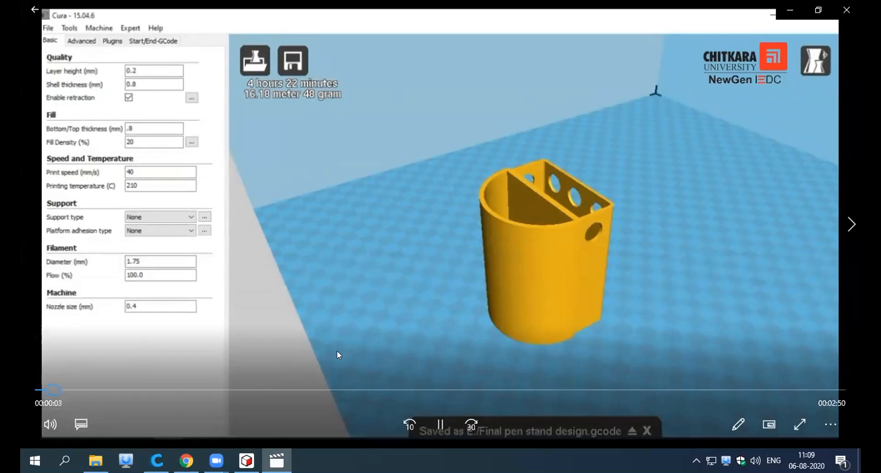
pyautogui.doubleClick(523, 282)
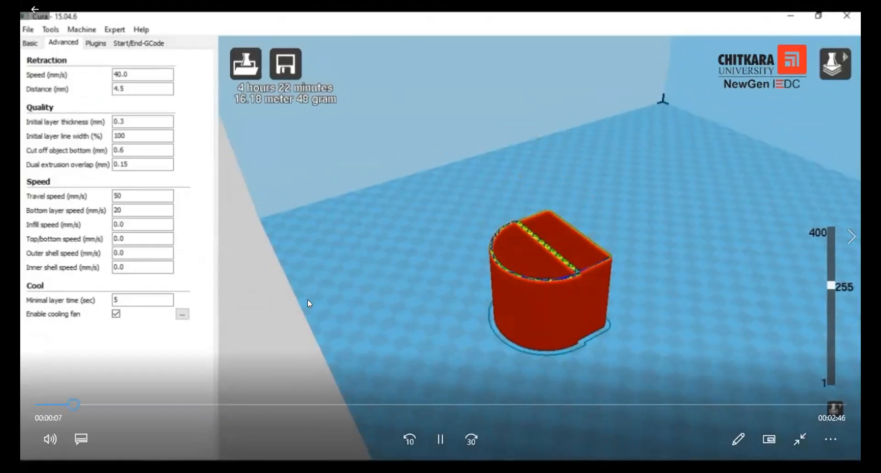
pyautogui.click(262, 313)
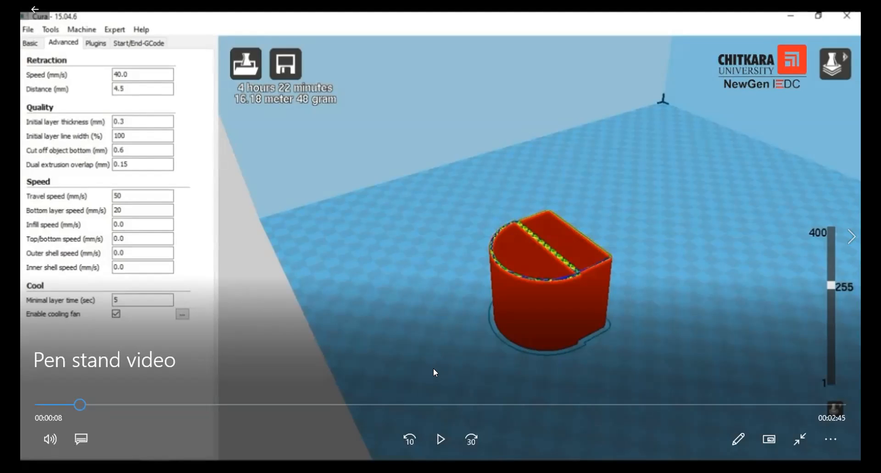
pyautogui.click(444, 428)
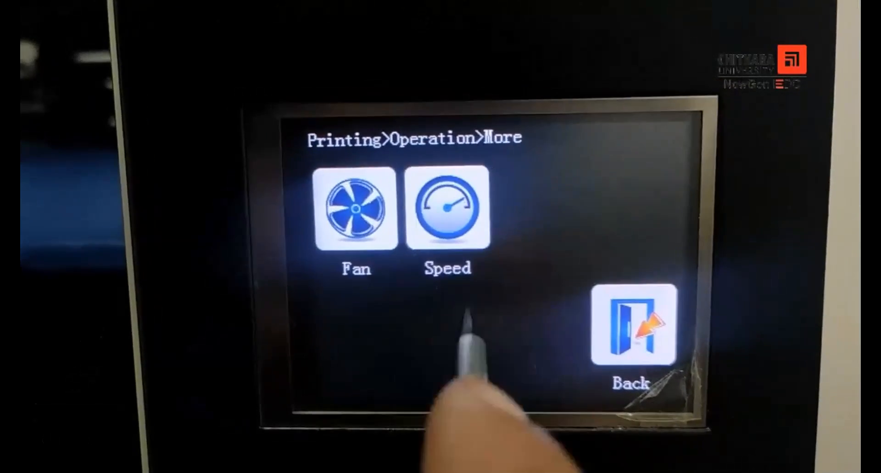
pyautogui.click(447, 199)
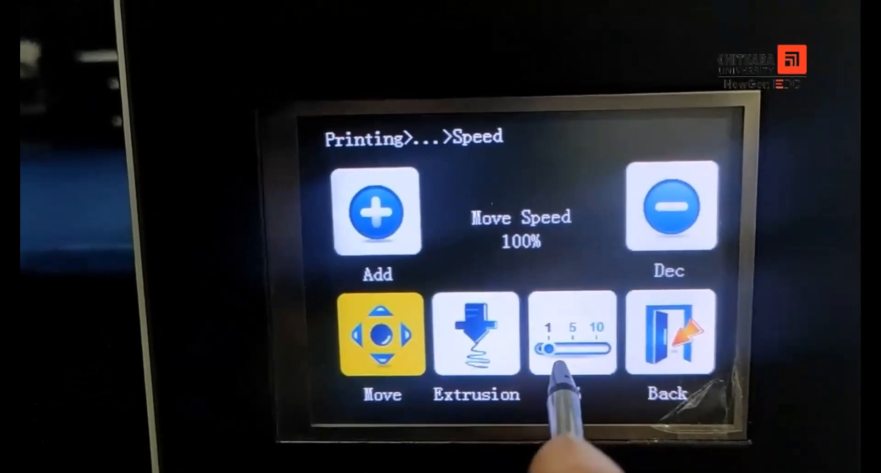
pyautogui.click(563, 324)
pyautogui.click(542, 338)
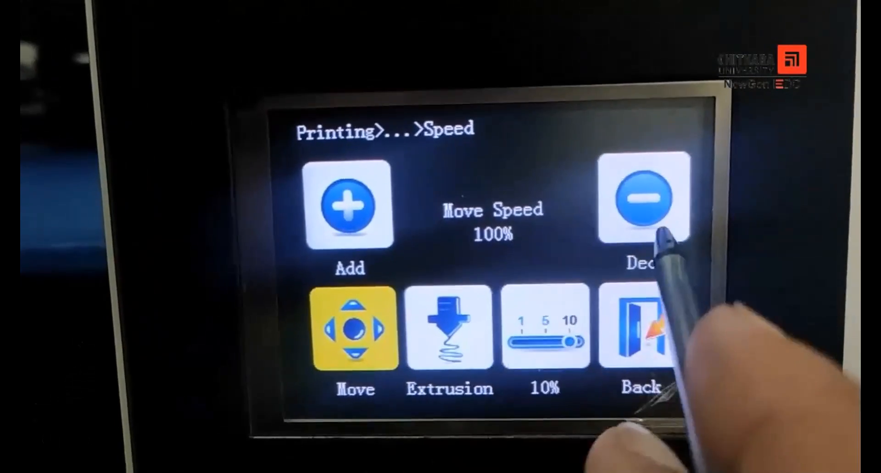
pyautogui.click(656, 210)
pyautogui.click(652, 211)
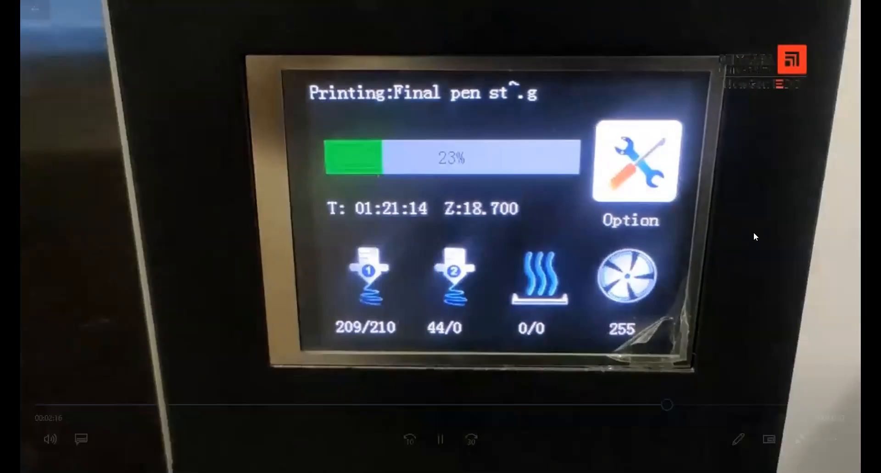
# Pause on the printer's progress display, play the video to its end and minimize the player.
pyautogui.click(430, 153)
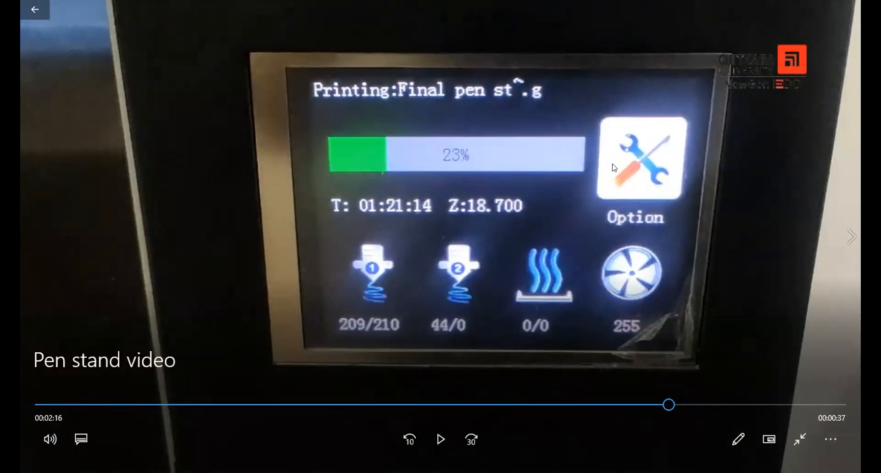
pyautogui.click(659, 161)
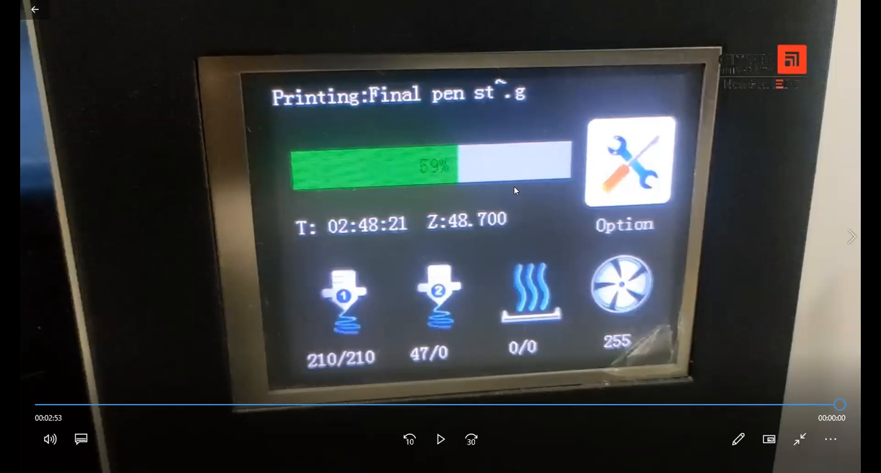
pyautogui.doubleClick(397, 163)
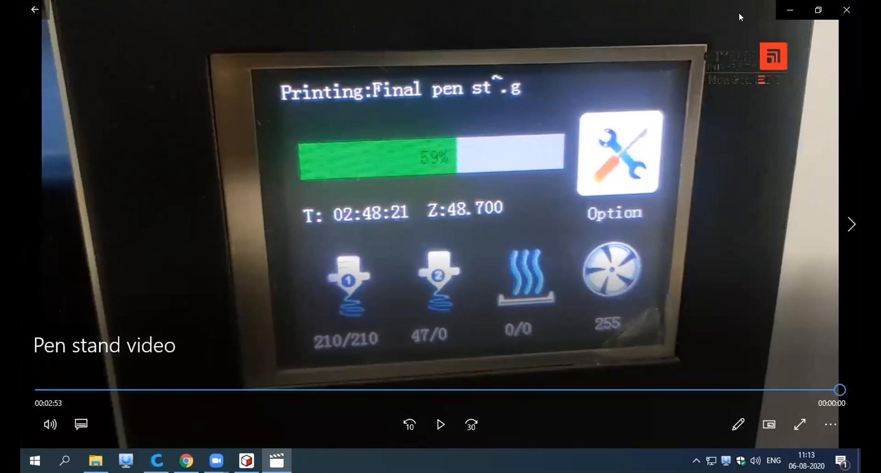
pyautogui.click(789, 9)
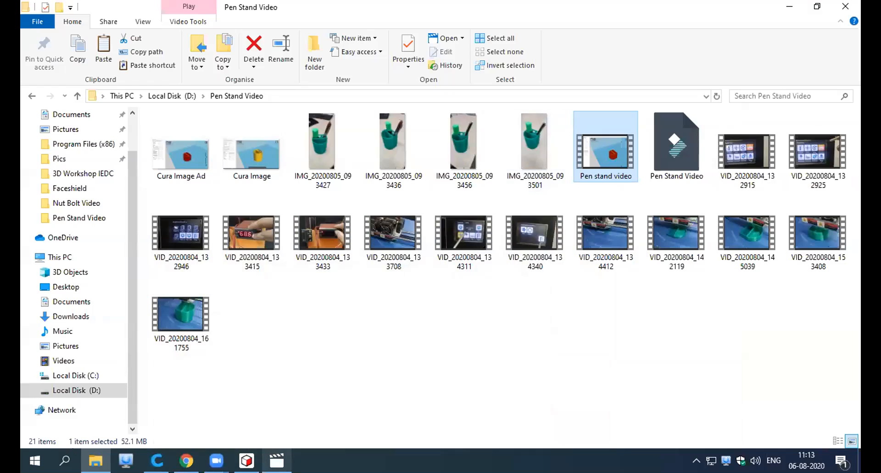
pyautogui.moveTo(277, 461)
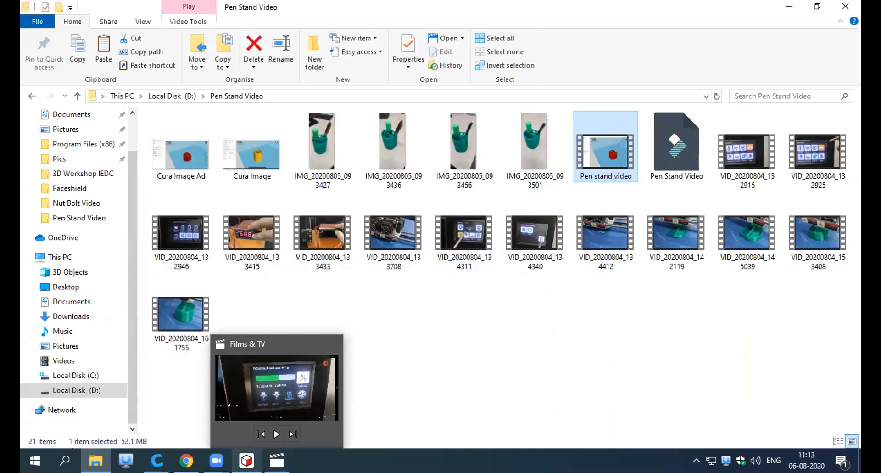
pyautogui.moveTo(247, 460)
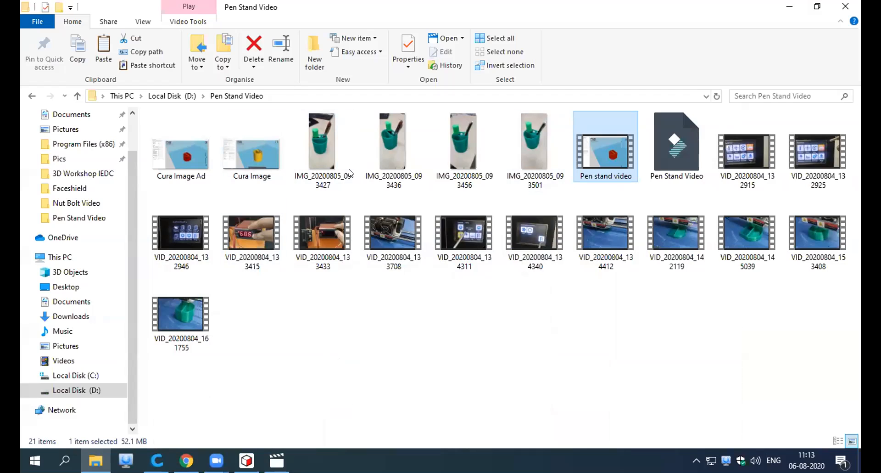
pyautogui.moveTo(311, 142)
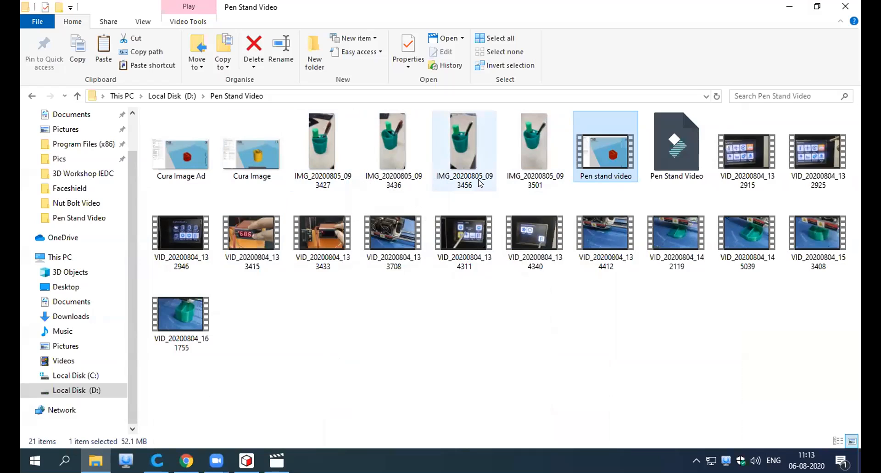
pyautogui.moveTo(480, 183)
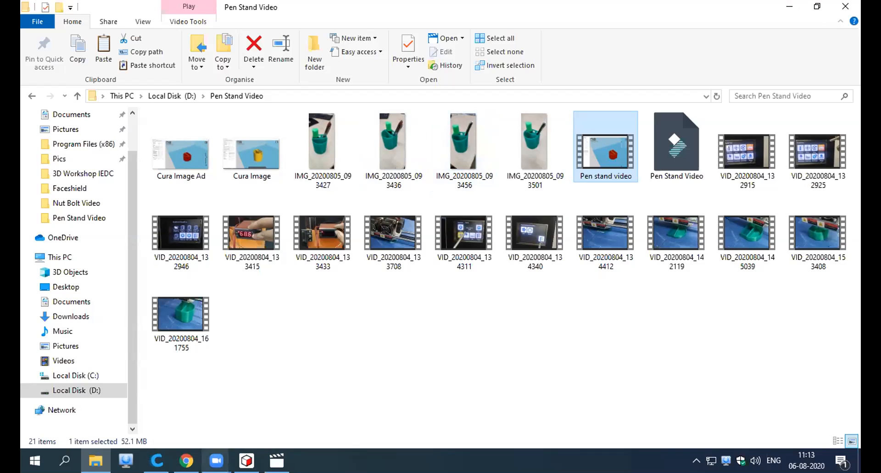
pyautogui.click(216, 460)
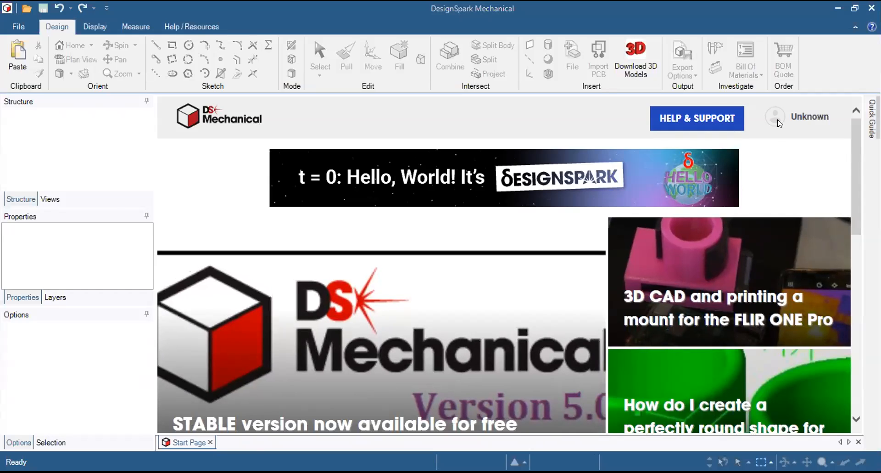
# Close the start page in DesignSpark Mechanical and create a new empty design document.
pyautogui.doubleClick(744, 27)
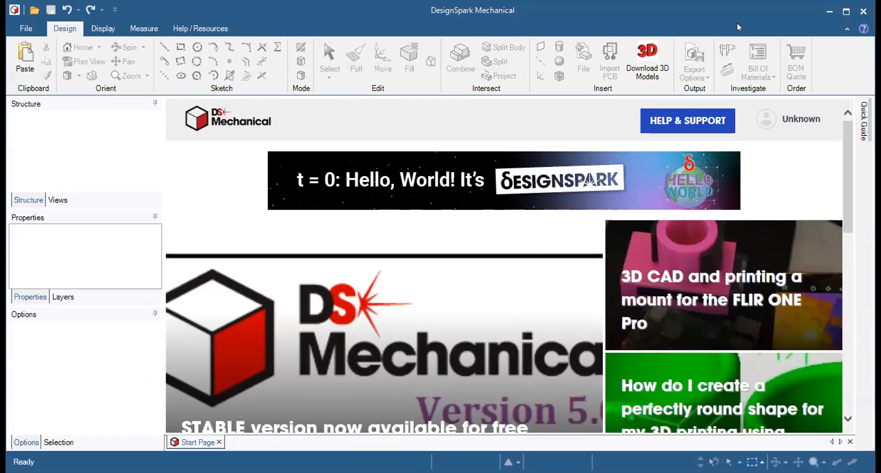
pyautogui.doubleClick(764, 14)
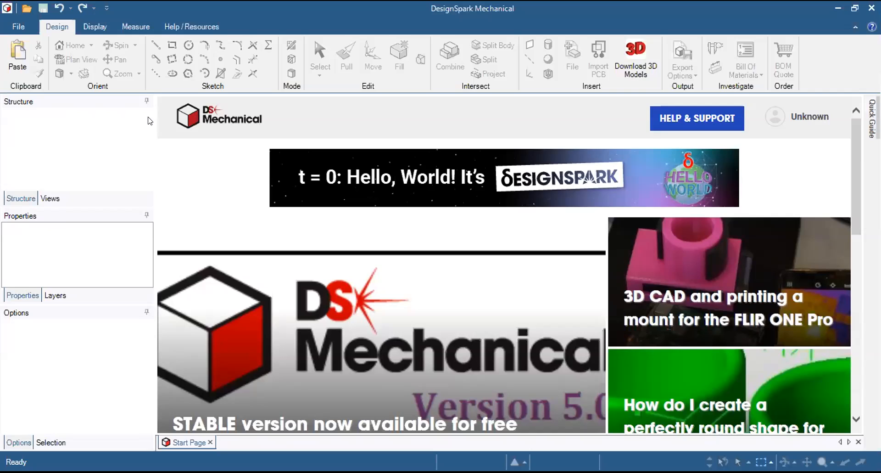
pyautogui.click(210, 442)
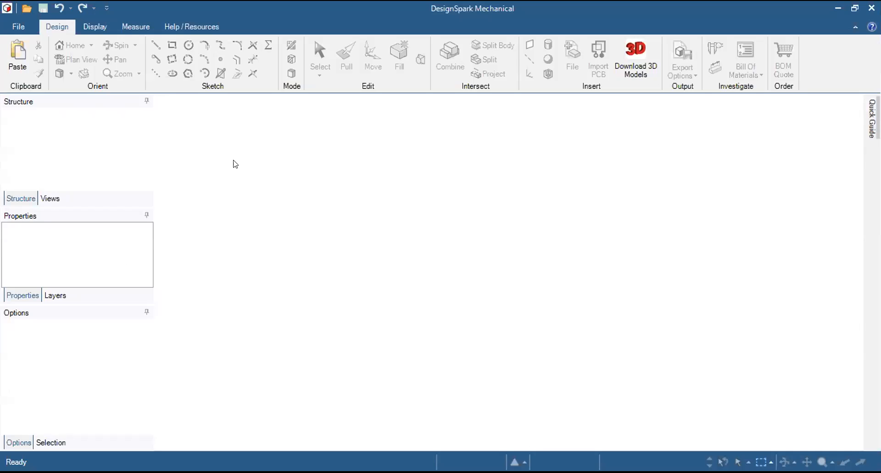
pyautogui.click(20, 27)
pyautogui.moveTo(12, 49)
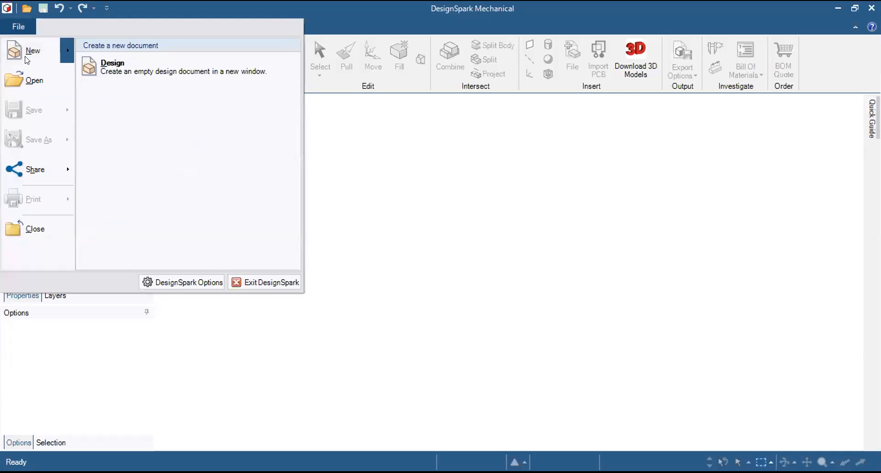
pyautogui.click(157, 67)
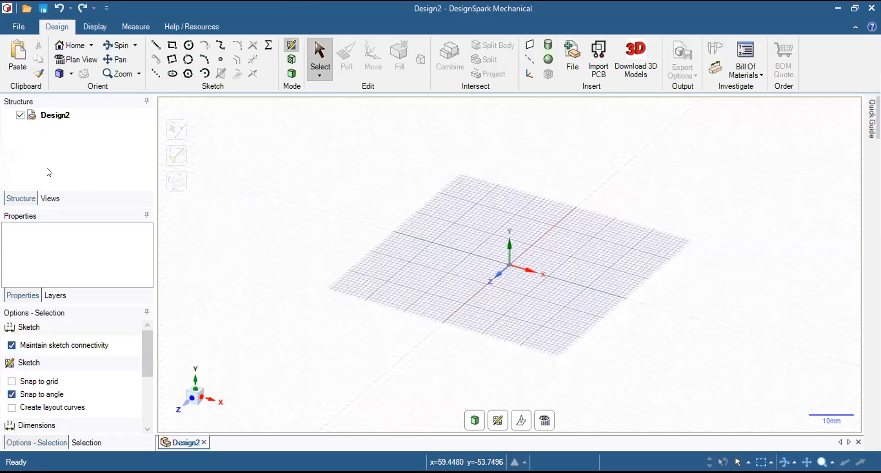
# Rename the new design to "Bolt" through its display name property.
pyautogui.click(56, 116)
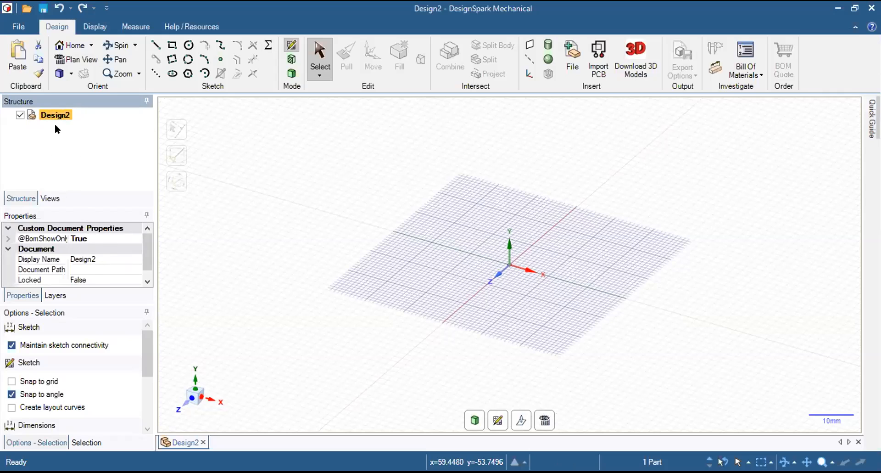
pyautogui.click(111, 258)
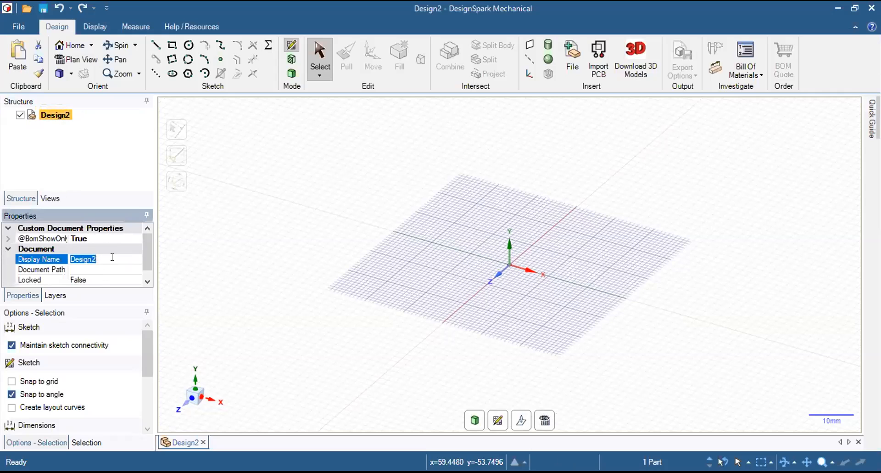
pyautogui.click(98, 258)
pyautogui.press('BackSpace')
pyautogui.press('BackSpace')
pyautogui.press('BackSpace')
pyautogui.press('BackSpace')
pyautogui.press('BackSpace')
pyautogui.press('BackSpace')
pyautogui.press('BackSpace')
pyautogui.write('Bolt')
pyautogui.press('Return')
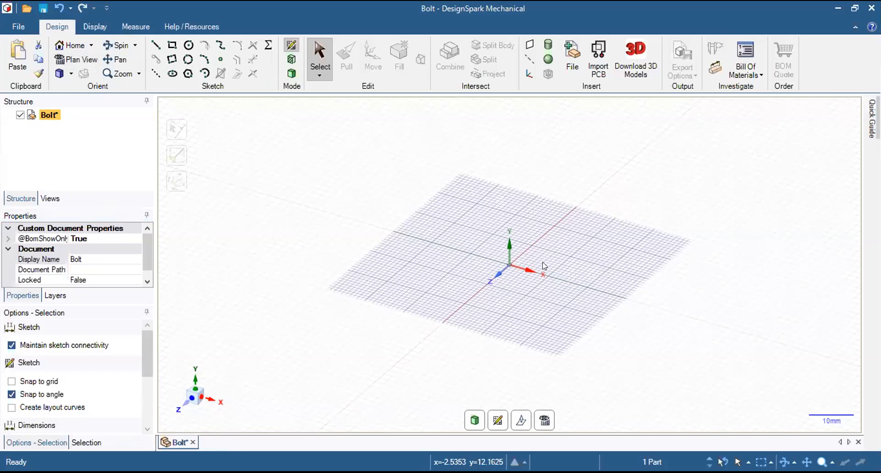
# In plan view, turn on grid snapping and start a polygon centred on the origin.
pyautogui.click(74, 59)
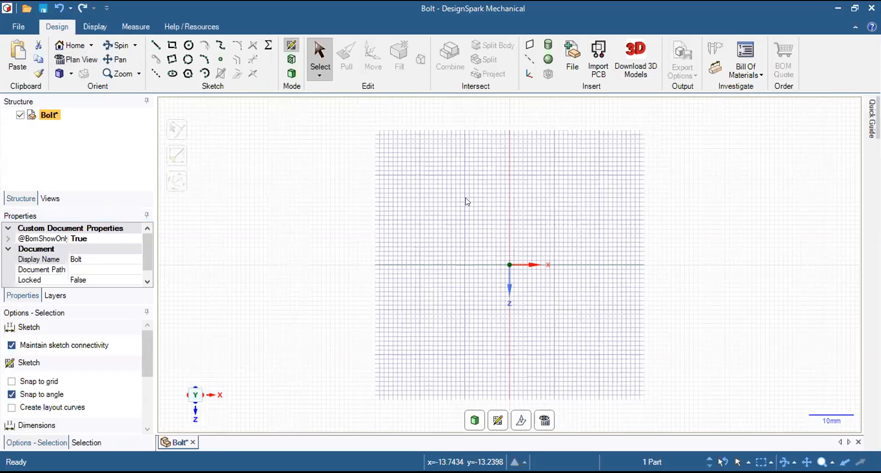
pyautogui.click(189, 78)
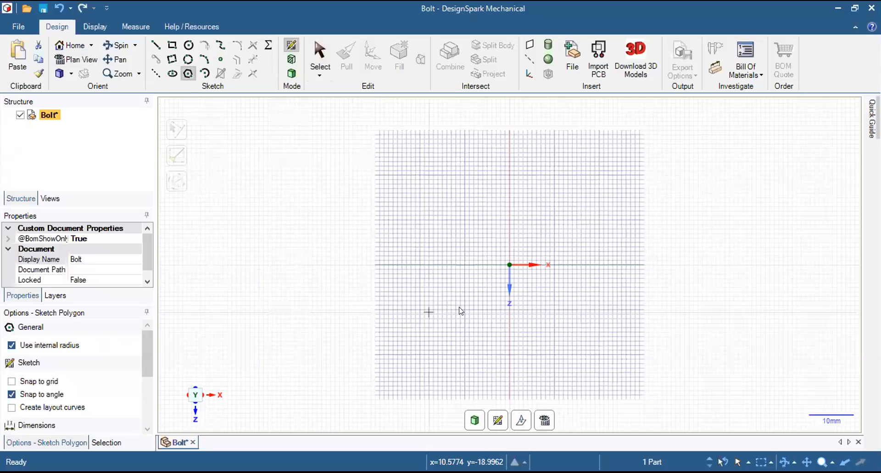
pyautogui.click(51, 382)
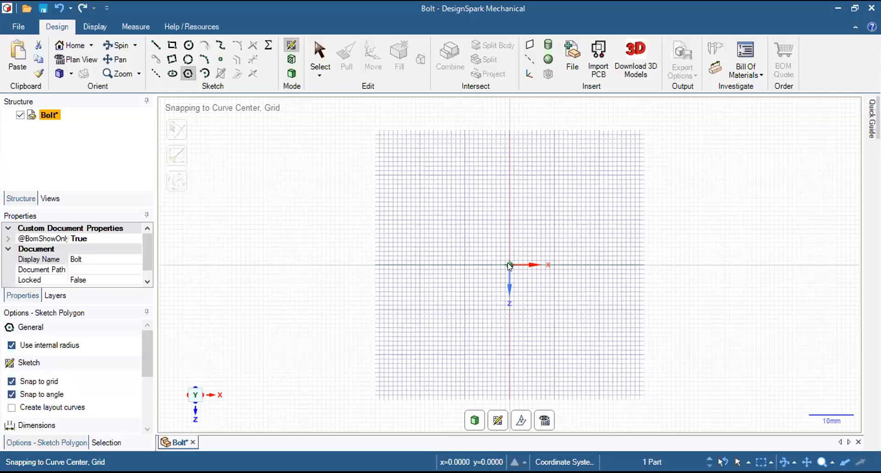
pyautogui.click(509, 265)
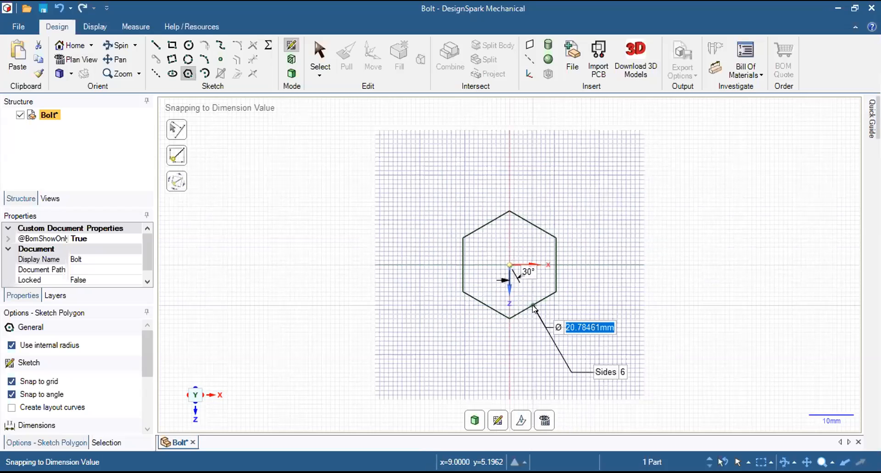
# Try a 20 mm diameter with eight sides for the polygon, and return it to six sides.
pyautogui.write('20')
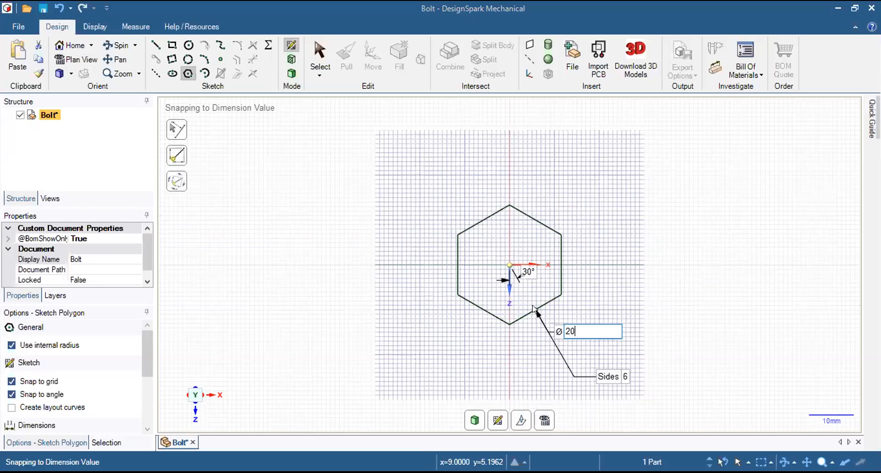
pyautogui.write('mm')
pyautogui.press('Tab')
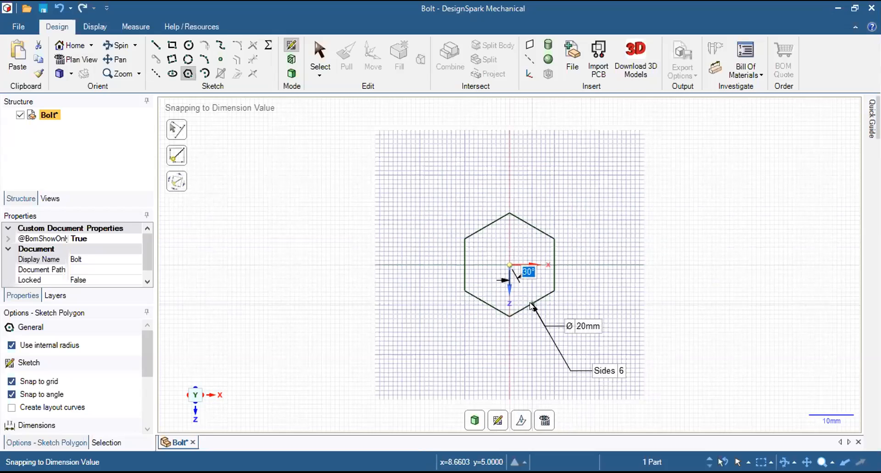
pyautogui.press('Tab')
pyautogui.write('8')
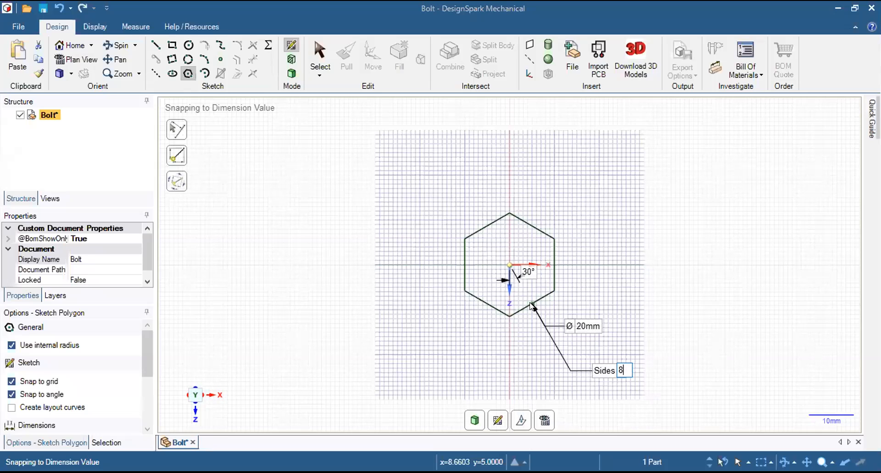
pyautogui.press('Escape')
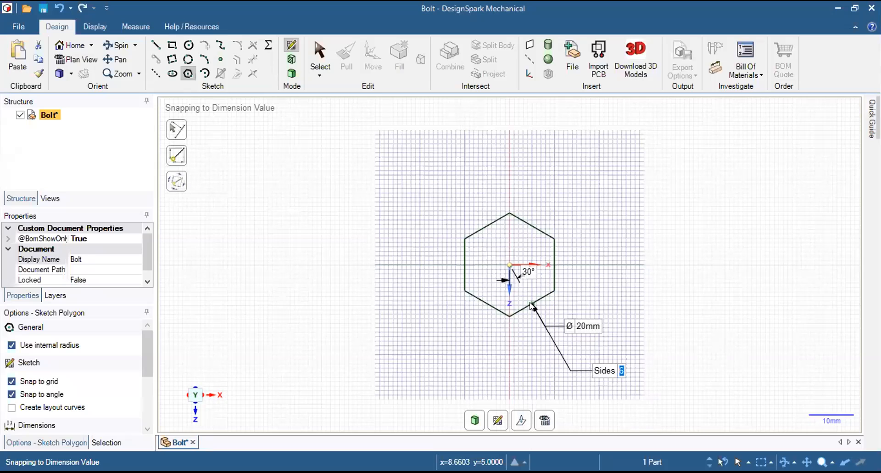
pyautogui.write('8')
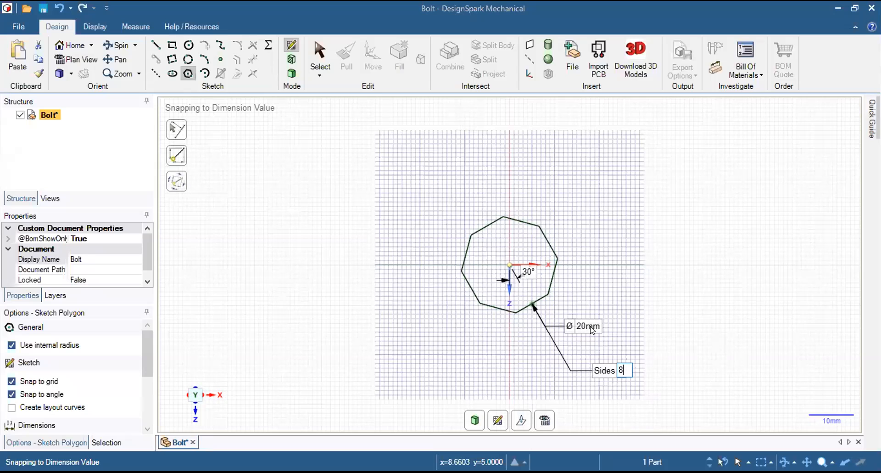
pyautogui.press('BackSpace')
pyautogui.write('6')
pyautogui.press('Tab')
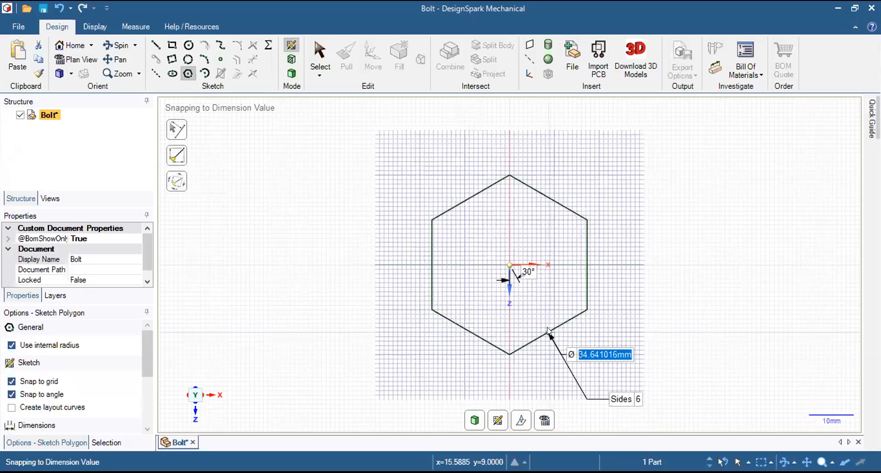
# Set the hexagon's diameter to 20 mm and complete it.
pyautogui.write('20')
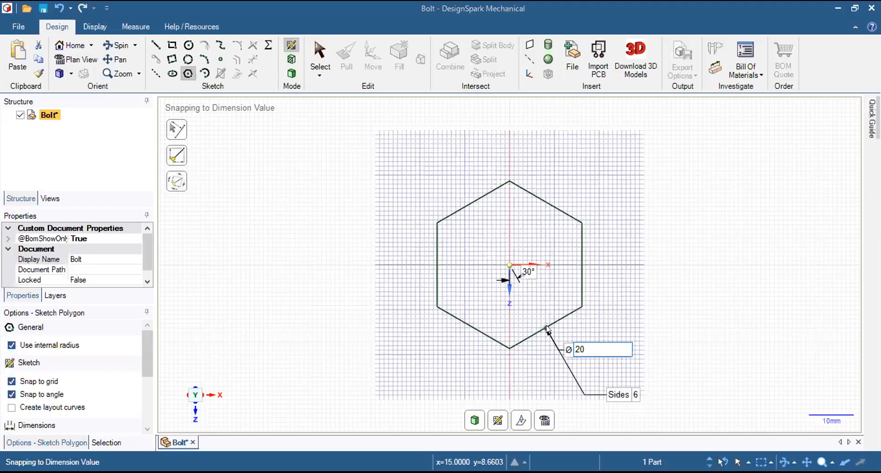
pyautogui.write('mm')
pyautogui.press('Return')
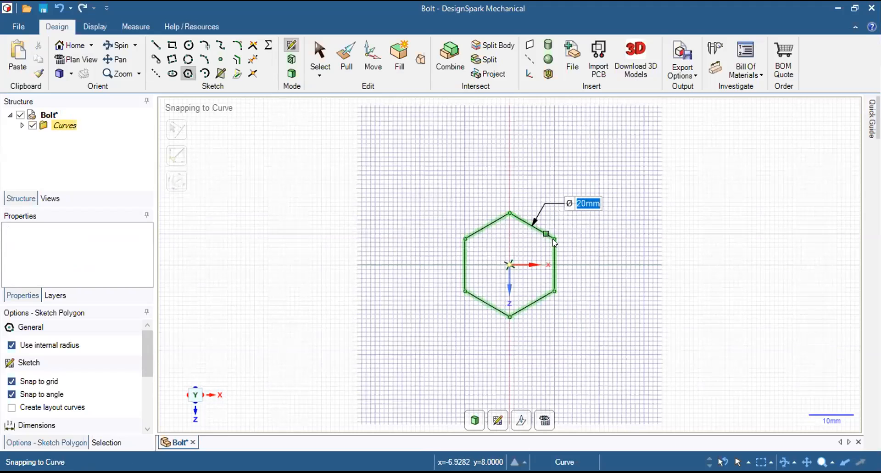
# Pull the hexagonal face upward by 10 mm to form the solid bolt head.
pyautogui.click(345, 61)
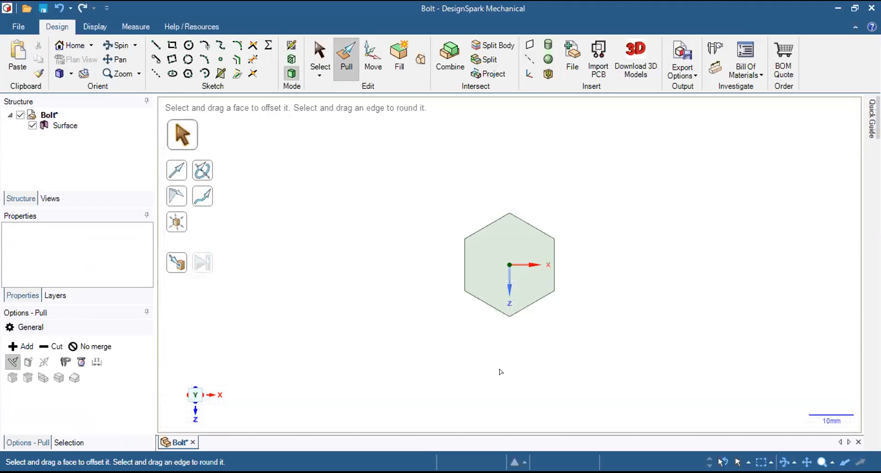
pyautogui.moveTo(498, 349)
pyautogui.mouseDown(button='middle')
pyautogui.moveTo(496, 278)
pyautogui.moveTo(523, 255)
pyautogui.mouseUp(button='middle')
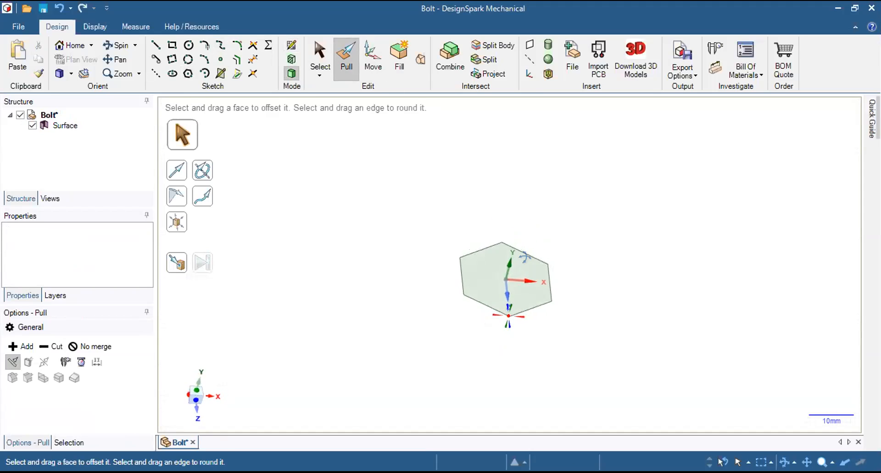
pyautogui.click(71, 45)
pyautogui.click(480, 281)
pyautogui.scroll(-3, 480, 278)
pyautogui.click(624, 252)
pyautogui.scroll(-1, 640, 252)
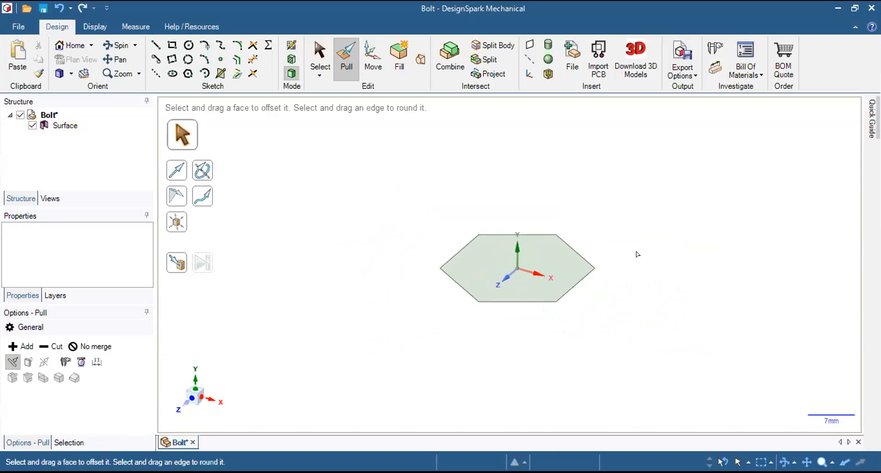
pyautogui.click(478, 252)
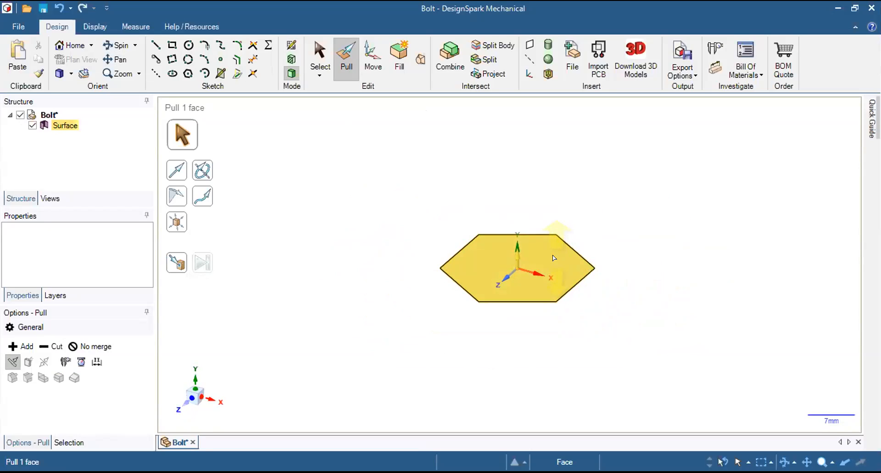
pyautogui.moveTo(554, 258); pyautogui.dragTo(550, 214)
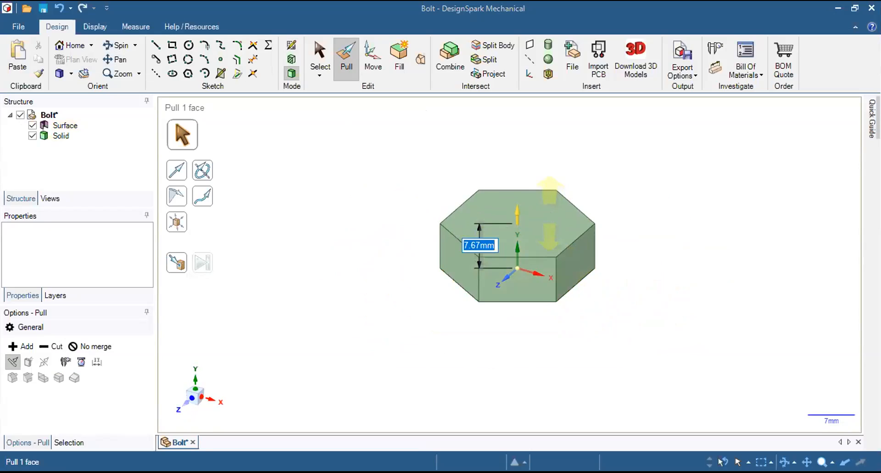
pyautogui.write('10mm')
pyautogui.press('Return')
pyautogui.press('Escape')
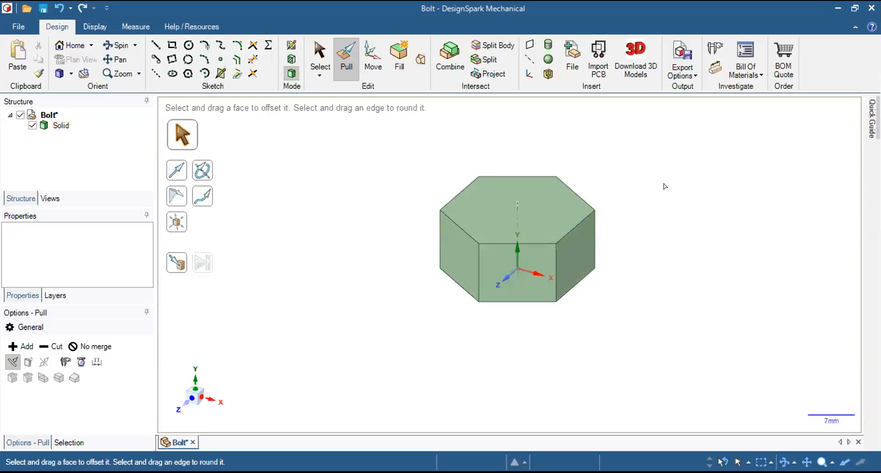
pyautogui.moveTo(640, 187); pyautogui.dragTo(649, 225, button='middle')
pyautogui.moveTo(669, 225); pyautogui.dragTo(675, 200, button='middle')
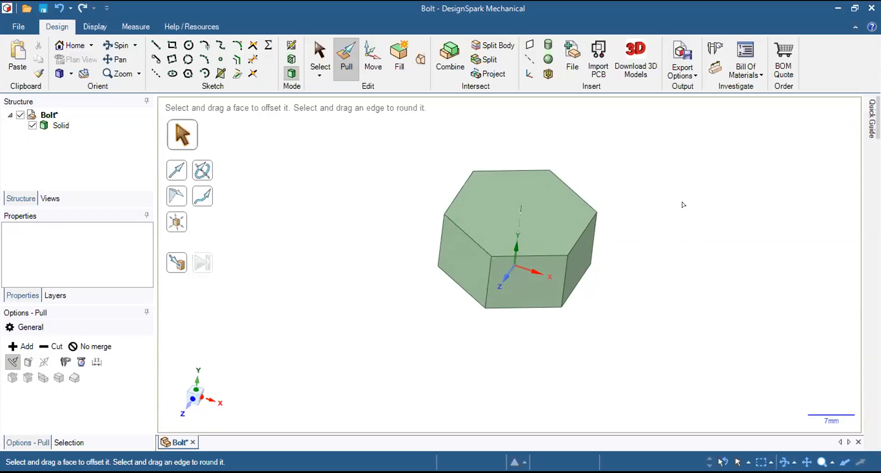
pyautogui.click(495, 198)
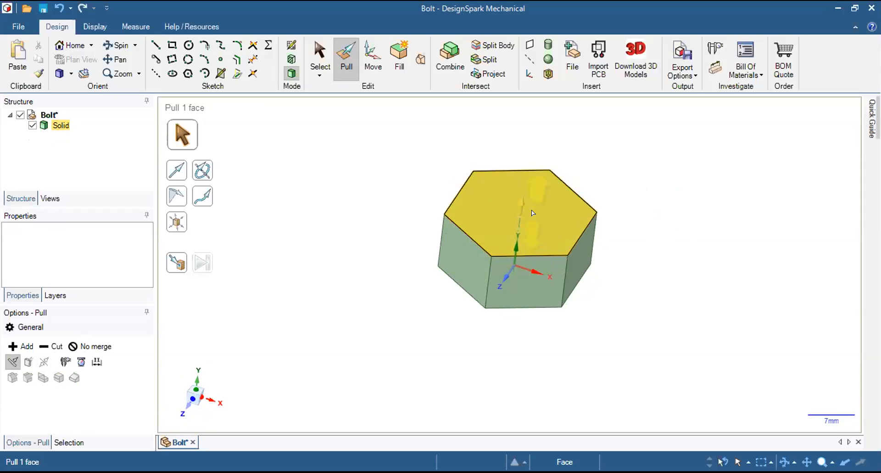
pyautogui.click(415, 184)
pyautogui.click(487, 204)
pyautogui.click(458, 224)
pyautogui.click(462, 213)
pyautogui.click(345, 148)
pyautogui.click(582, 233)
pyautogui.click(499, 180)
pyautogui.click(336, 181)
pyautogui.click(463, 183)
pyautogui.click(292, 132)
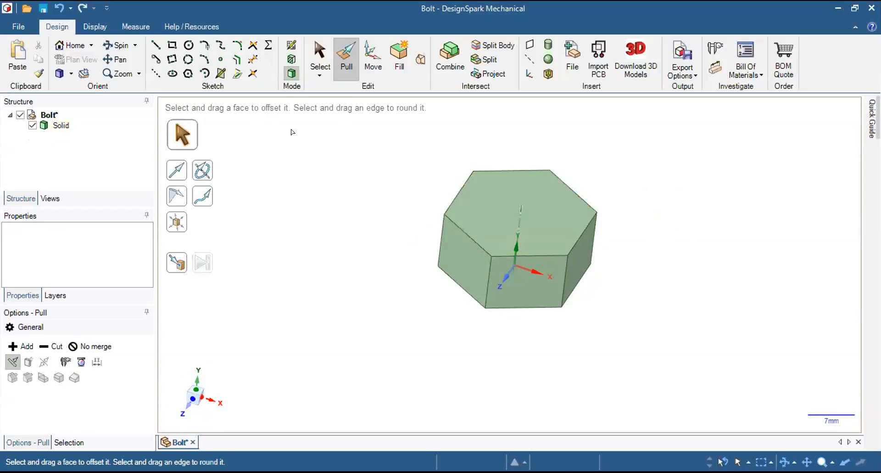
# Open a sketch on the top face of the hexagonal head and view it in plan.
pyautogui.click(314, 55)
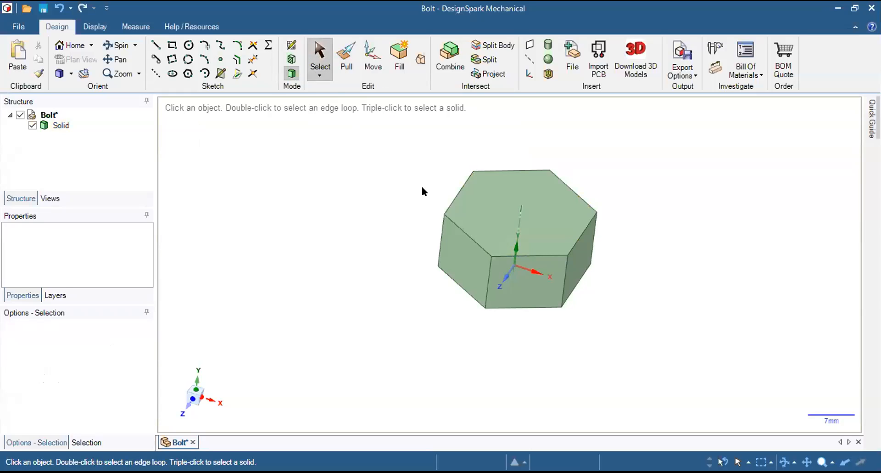
pyautogui.click(541, 225)
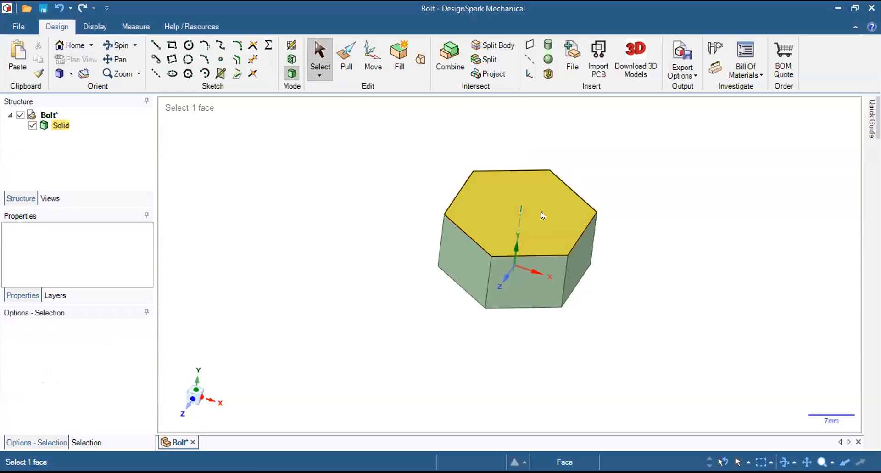
pyautogui.click(530, 214)
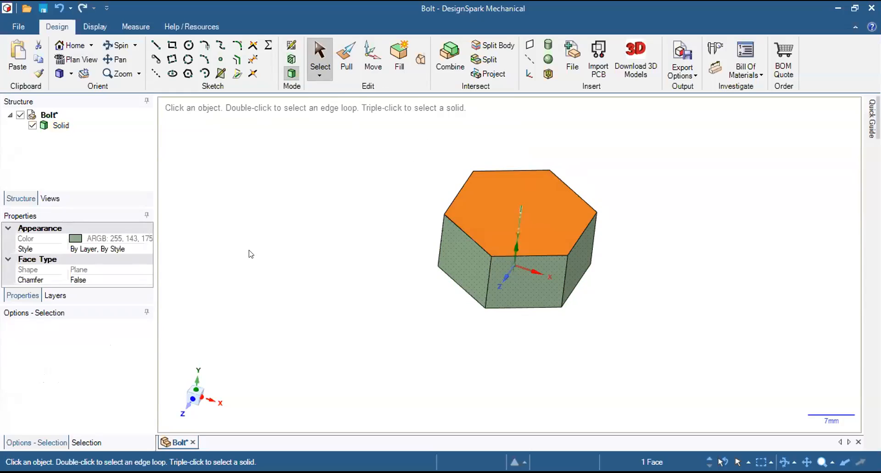
pyautogui.click(291, 46)
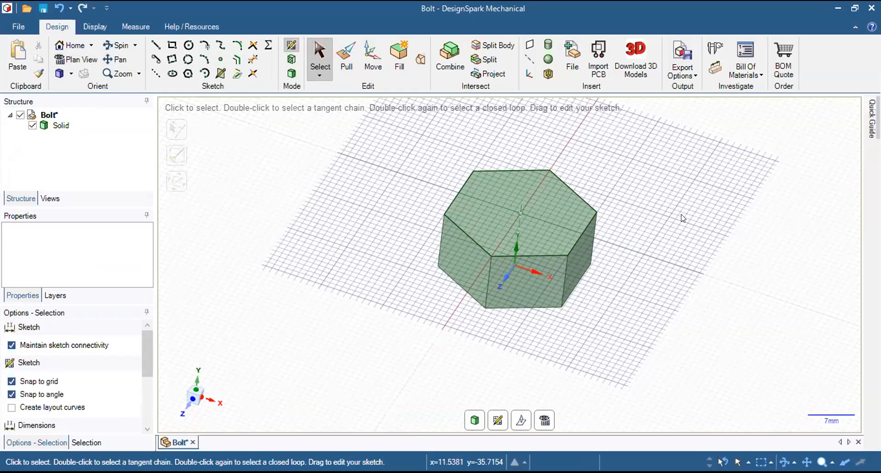
pyautogui.click(76, 60)
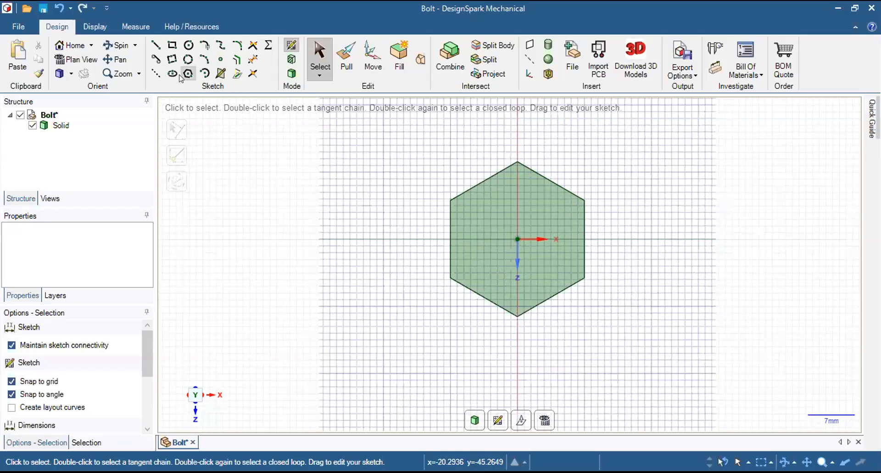
# Sketch a 10 mm diameter circle centred on the origin of the hexagonal top face.
pyautogui.click(183, 47)
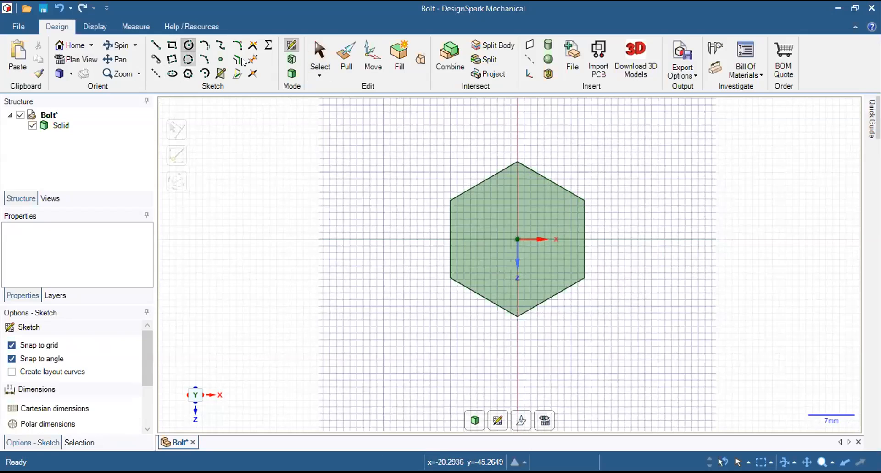
pyautogui.click(517, 238)
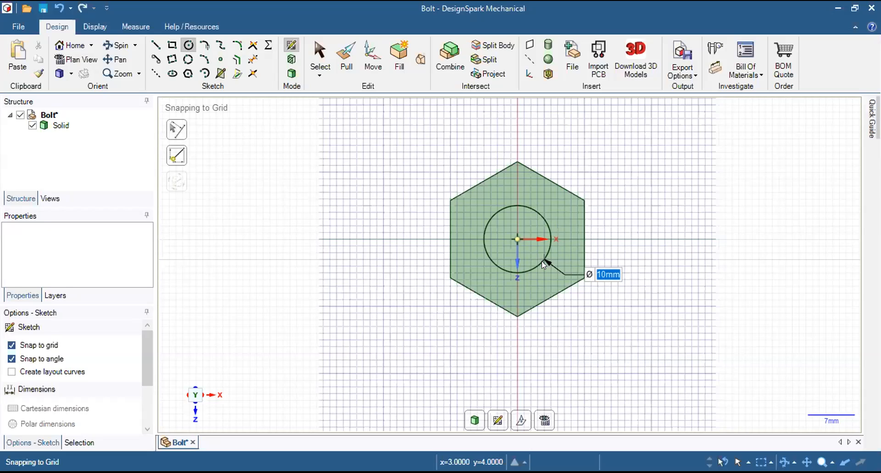
pyautogui.write('10')
pyautogui.press('Return')
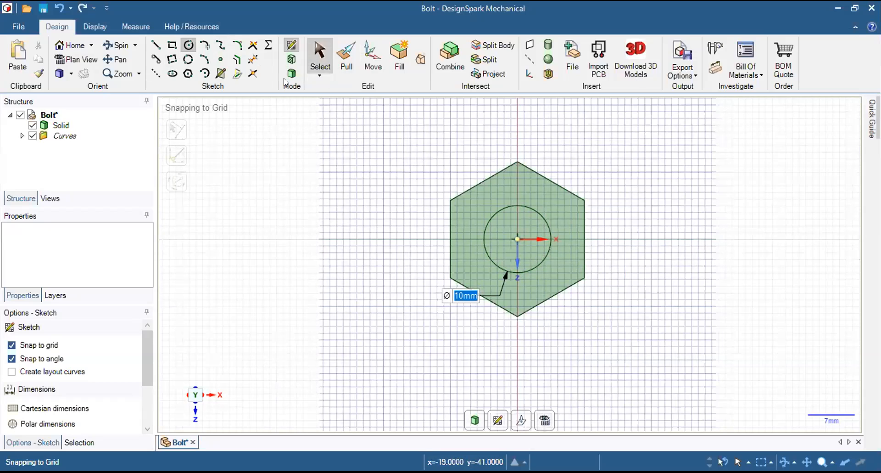
# Finish the circle sketch on the hexagonal face and return to an angled 3D view of the bolt head.
pyautogui.click(345, 58)
pyautogui.moveTo(340, 330); pyautogui.dragTo(394, 235, button='right')
pyautogui.click(592, 141)
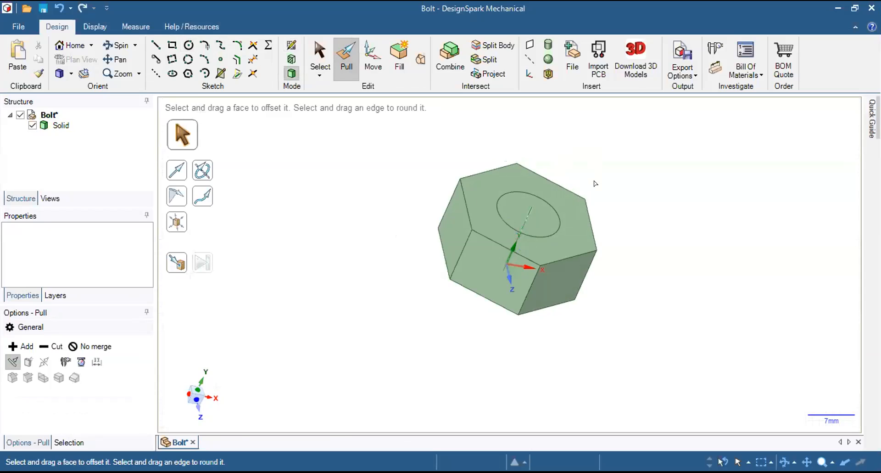
pyautogui.press('s')
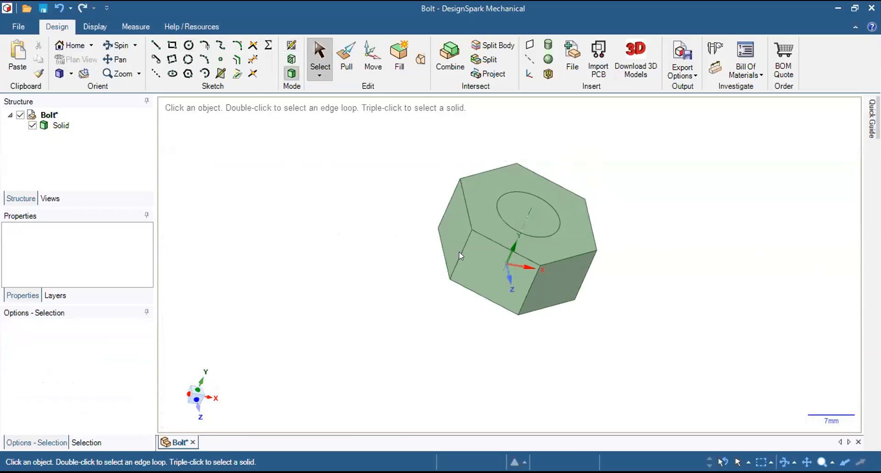
# Pull the circular face on the hexagonal head outward by 50 mm to form the bolt's shank.
pyautogui.scroll(4, 500, 264)
pyautogui.scroll(-7, 500, 264)
pyautogui.scroll(2, 550, 223)
pyautogui.scroll(5, 532, 243)
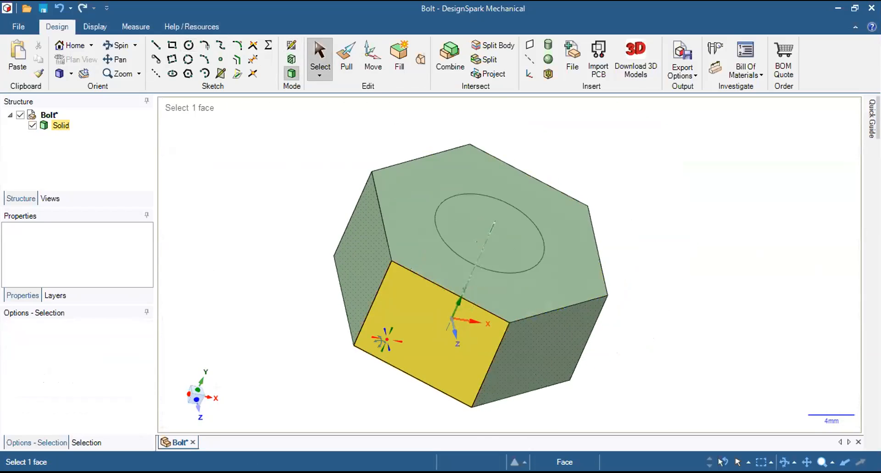
pyautogui.scroll(-5, 532, 232)
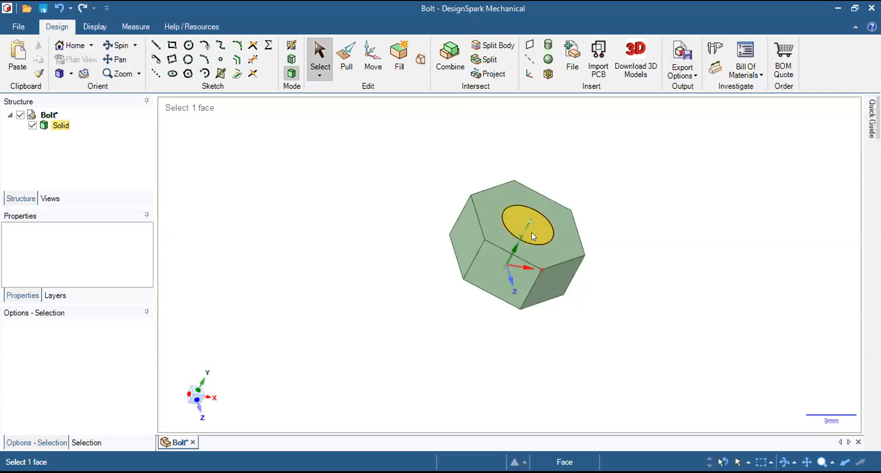
pyautogui.scroll(1, 551, 182)
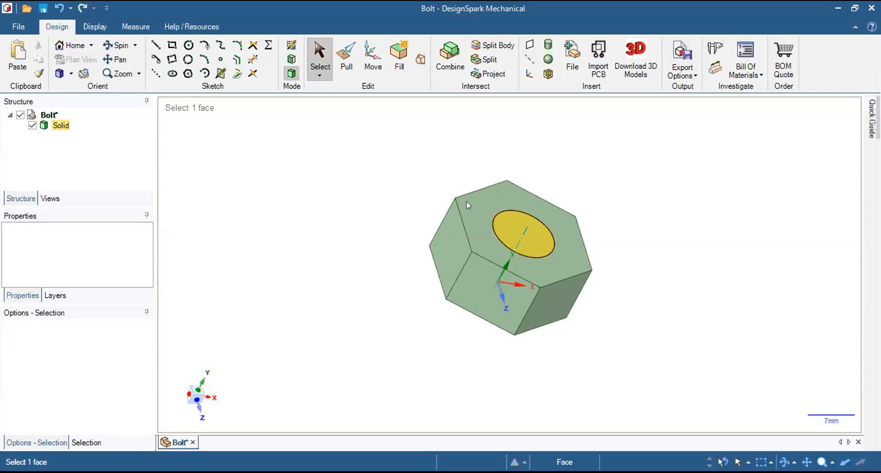
pyautogui.click(347, 60)
pyautogui.click(540, 245)
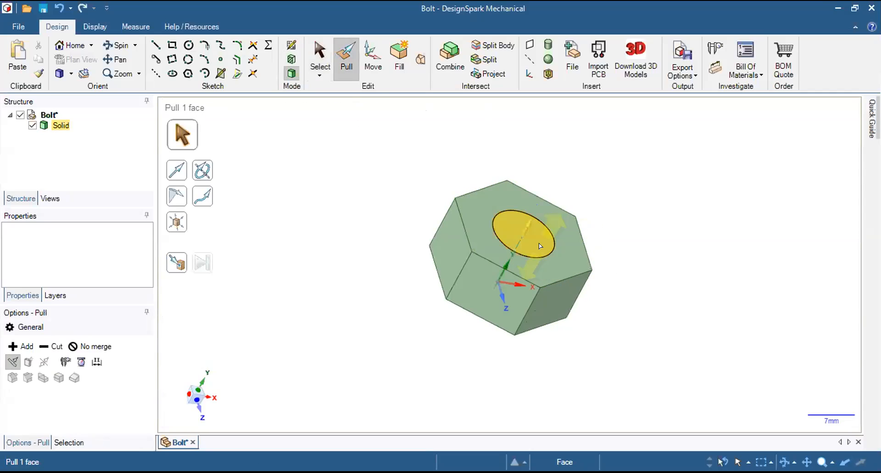
pyautogui.moveTo(542, 225); pyautogui.dragTo(664, 131)
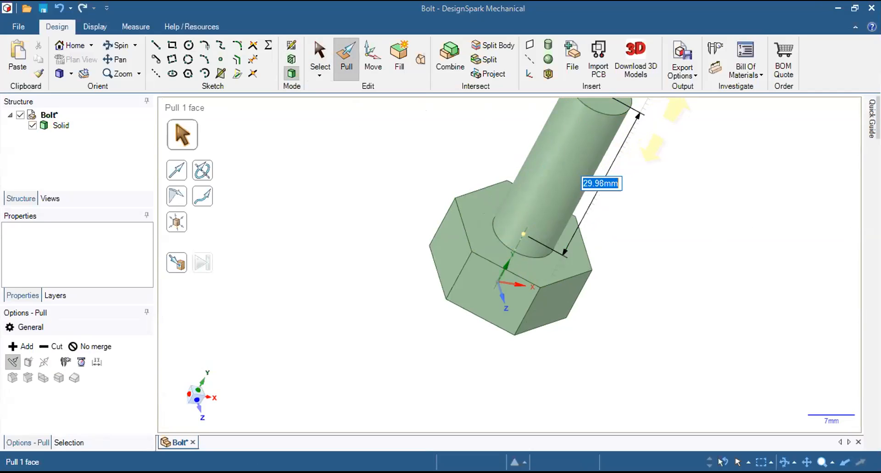
pyautogui.write('50')
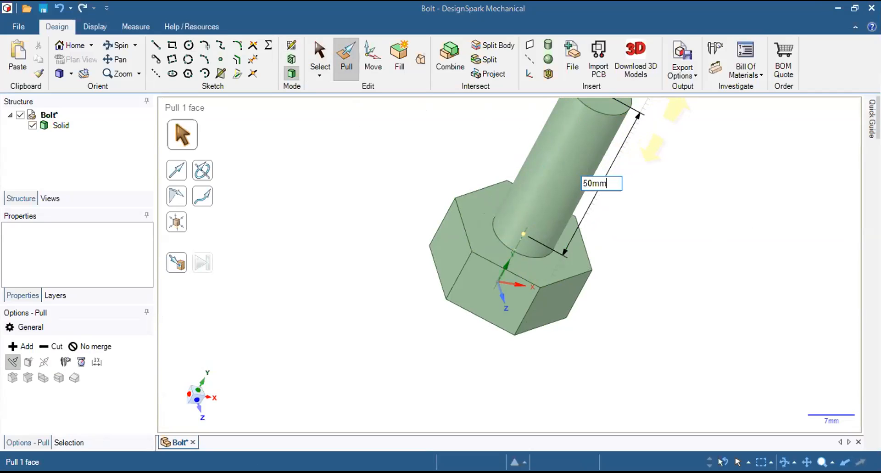
pyautogui.press('Return')
# Examine the bolt's head, cylindrical shank, end face and centre axis from several angles.
pyautogui.moveTo(667, 184); pyautogui.dragTo(727, 204, button='middle')
pyautogui.moveTo(393, 172)
pyautogui.mouseDown(button='middle')
pyautogui.moveTo(435, 166)
pyautogui.moveTo(560, 191)
pyautogui.moveTo(498, 230)
pyautogui.moveTo(499, 261)
pyautogui.mouseUp(button='middle')
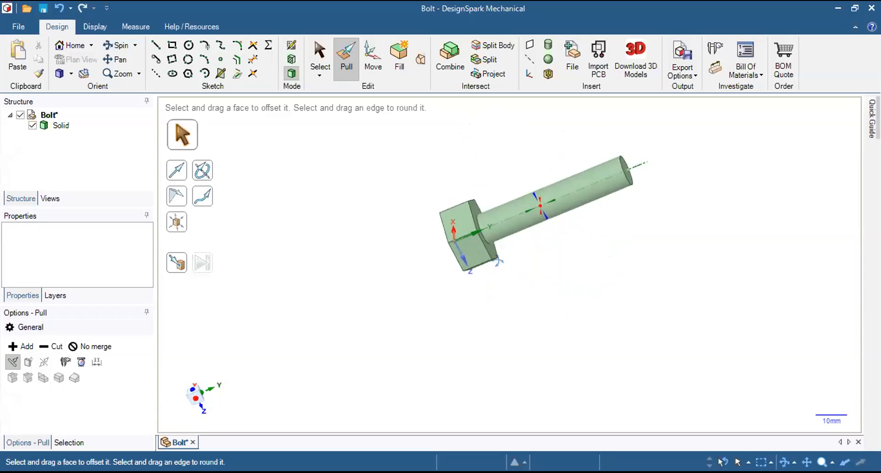
pyautogui.moveTo(549, 120); pyautogui.dragTo(555, 205, button='middle')
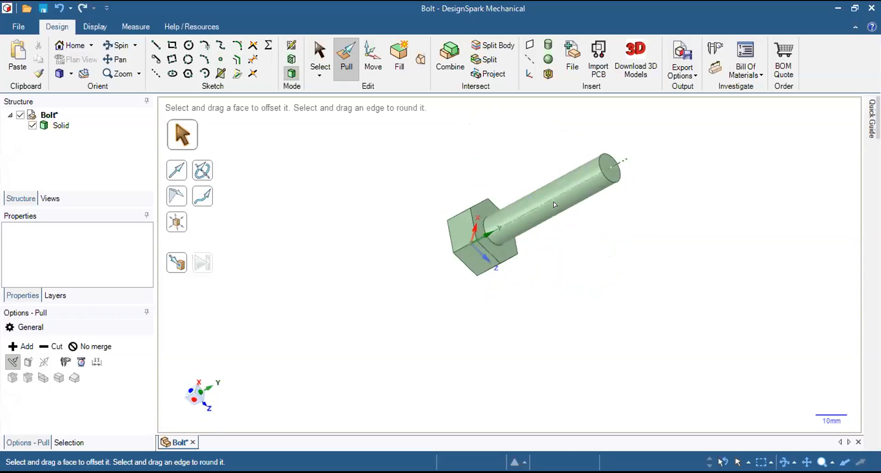
pyautogui.scroll(3, 637, 147)
pyautogui.scroll(-1, 577, 206)
pyautogui.moveTo(622, 219); pyautogui.dragTo(580, 197, button='middle')
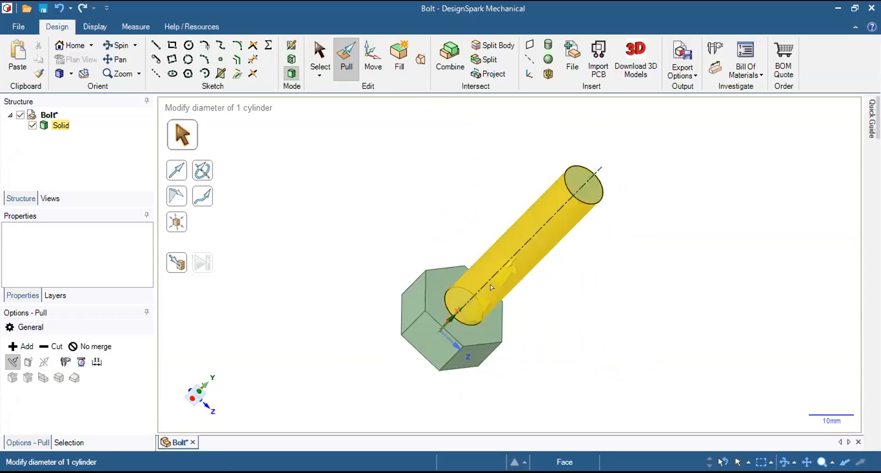
pyautogui.click(422, 341)
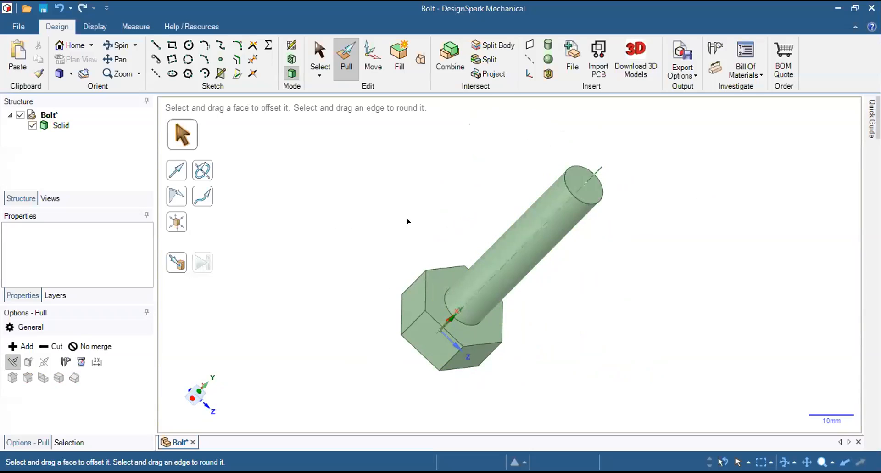
pyautogui.click(596, 173)
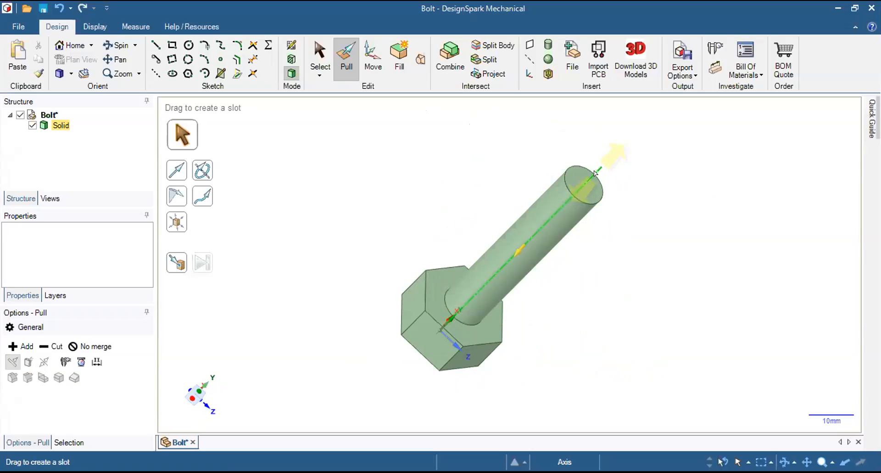
pyautogui.click(633, 173)
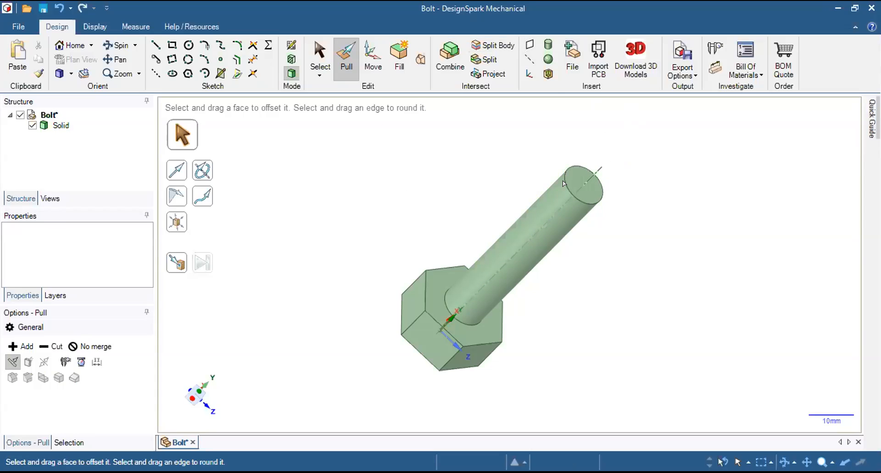
pyautogui.click(559, 204)
pyautogui.moveTo(649, 140); pyautogui.dragTo(623, 139, button='middle')
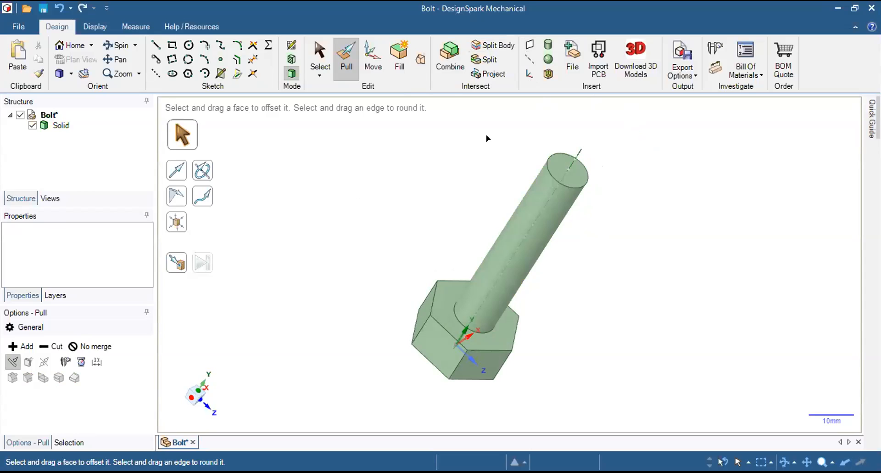
pyautogui.moveTo(512, 142); pyautogui.dragTo(500, 134, button='middle')
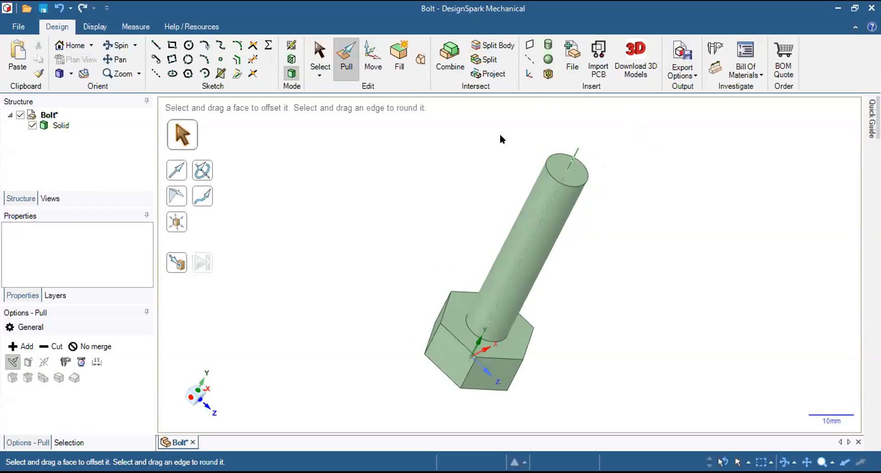
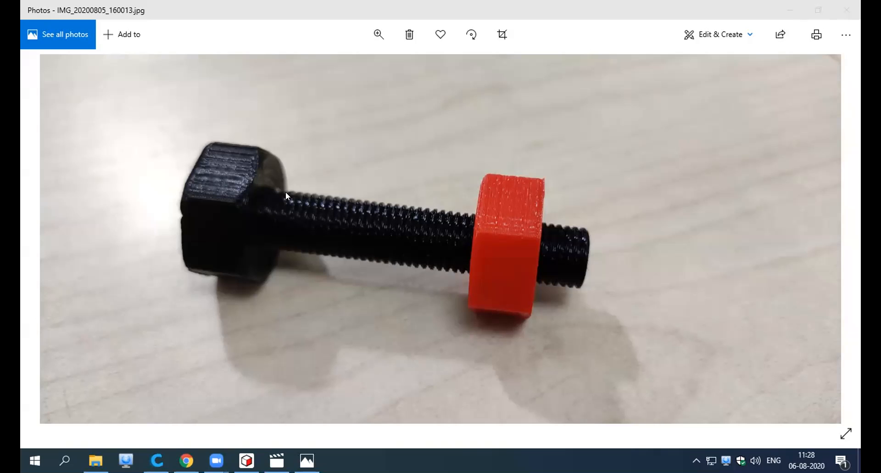
# Switch from the bolt and nut photo to the Bolt design in DesignSpark Mechanical.
pyautogui.click(449, 73)
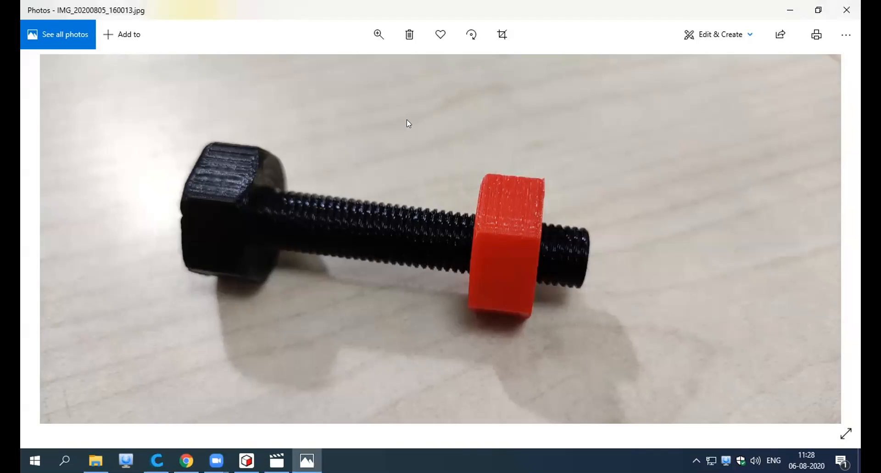
pyautogui.moveTo(247, 460)
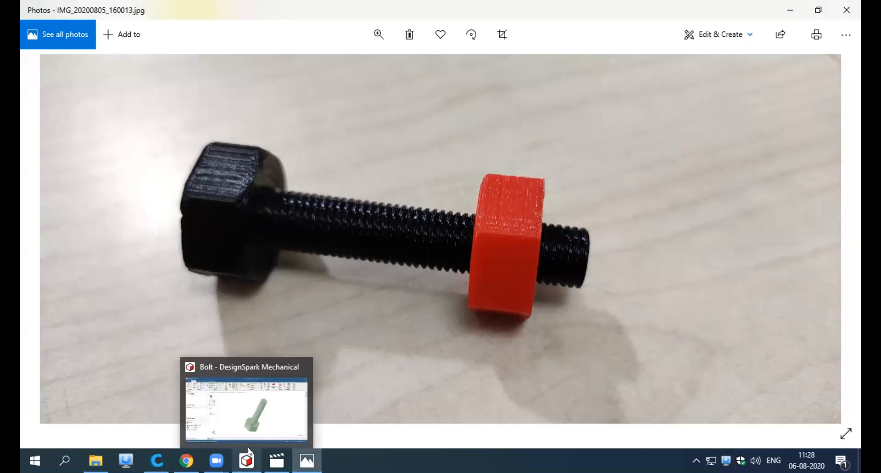
pyautogui.click(216, 460)
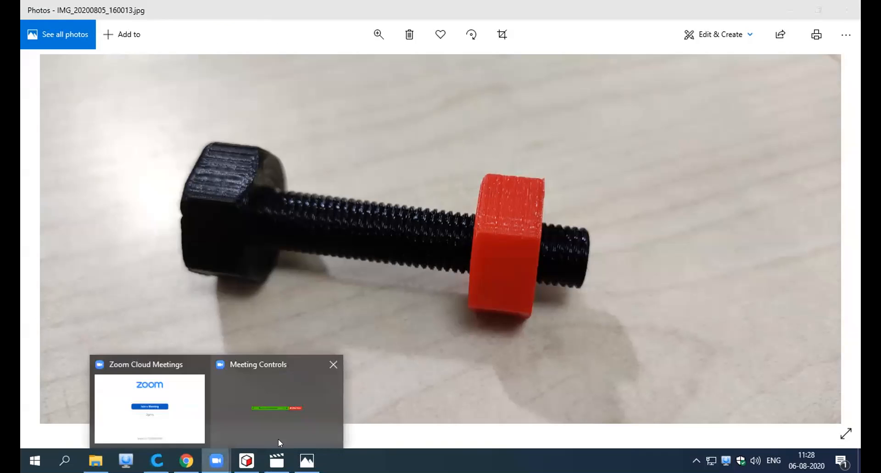
pyautogui.click(278, 434)
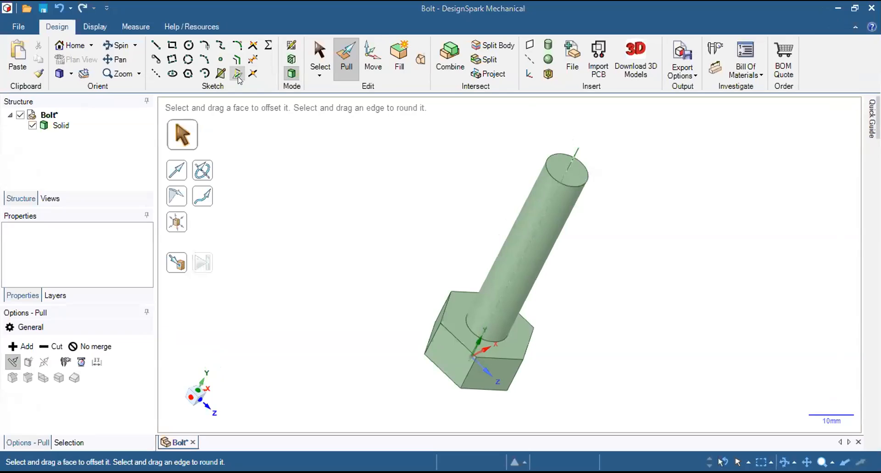
pyautogui.moveTo(478, 155); pyautogui.dragTo(467, 152, button='middle')
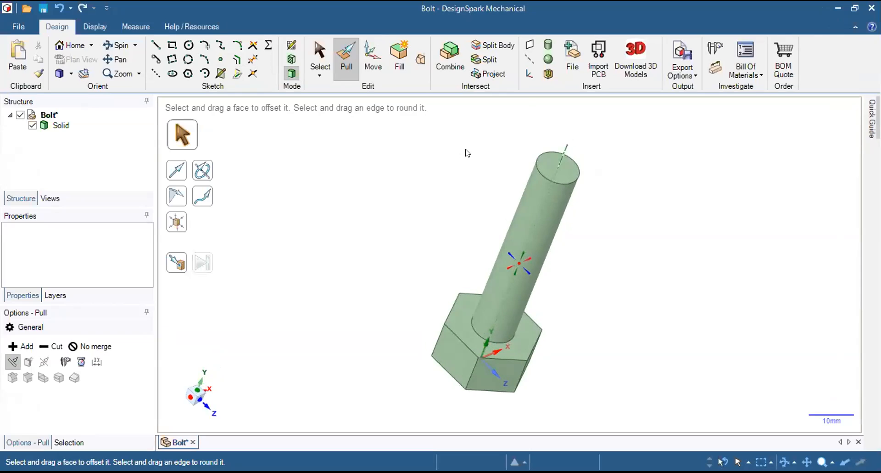
pyautogui.rightClick(467, 151)
pyautogui.click(659, 151)
pyautogui.click(556, 165)
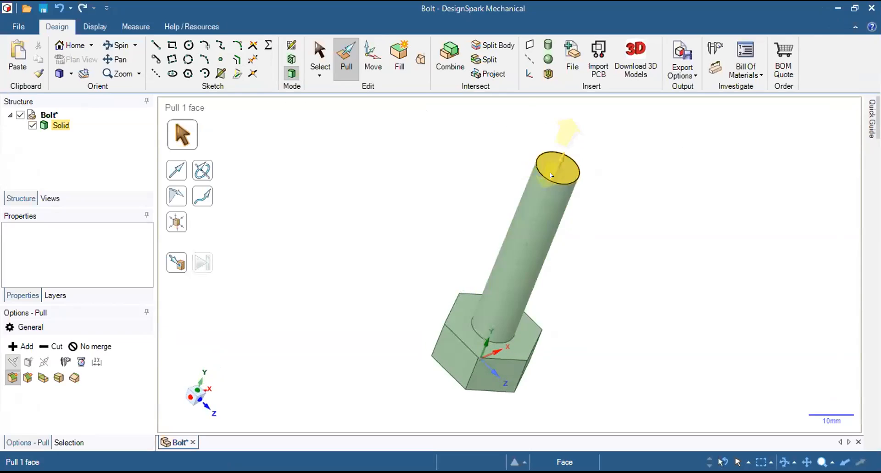
pyautogui.click(553, 206)
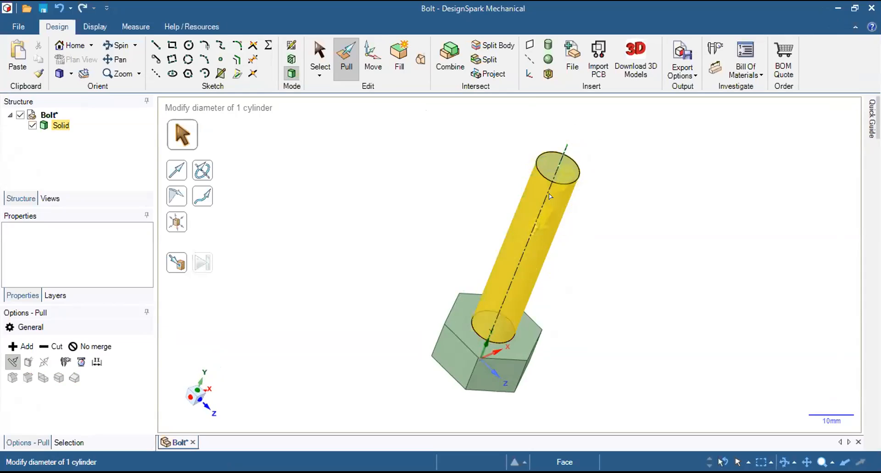
pyautogui.click(535, 132)
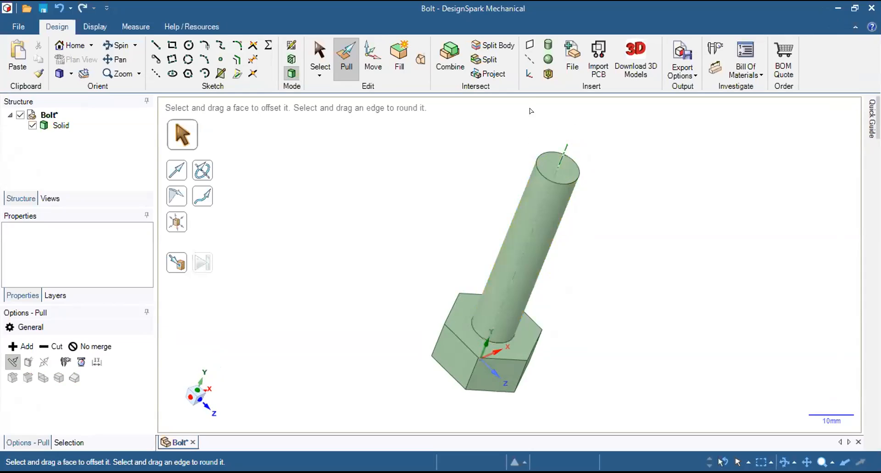
# Create a plane through the centre axis of the bolt's cylindrical shank.
pyautogui.click(529, 45)
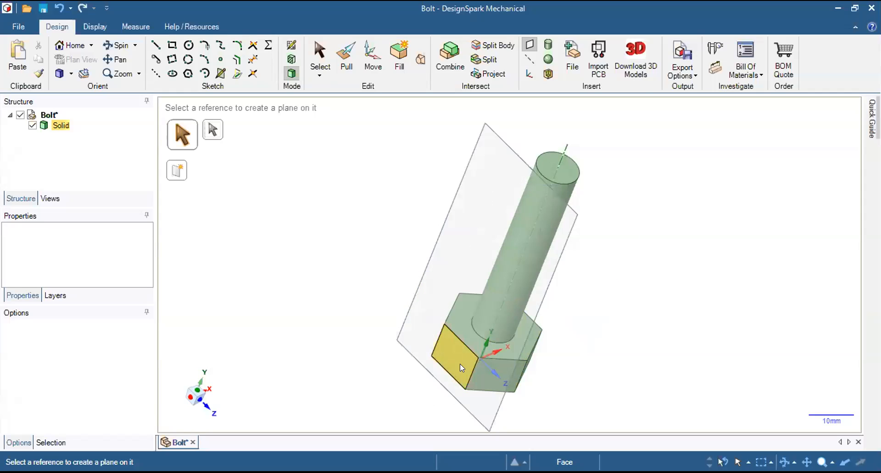
pyautogui.click(561, 149)
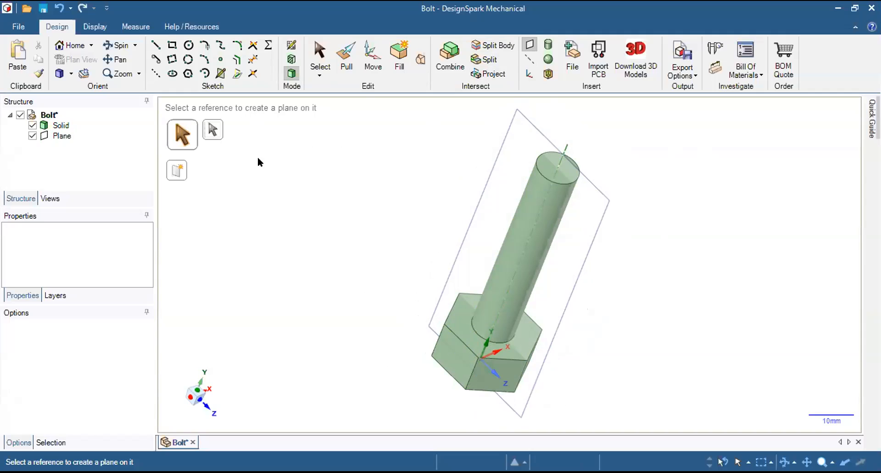
pyautogui.press('Escape')
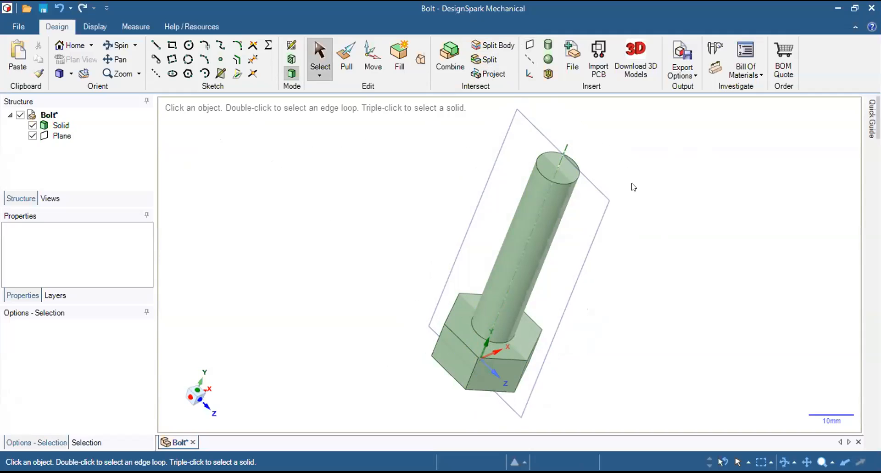
# Start a sketch on the lengthwise plane through the bolt's axis and view it head-on.
pyautogui.click(491, 171)
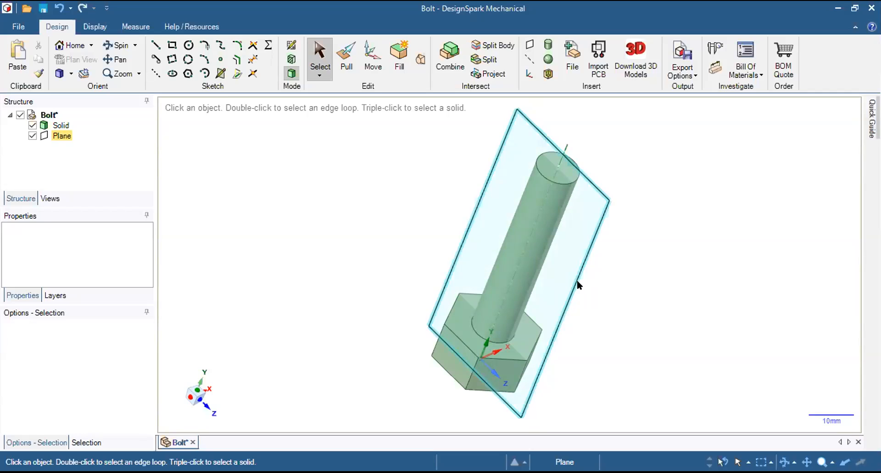
pyautogui.moveTo(671, 191); pyautogui.dragTo(614, 133, button='middle')
pyautogui.scroll(-1, 614, 134)
pyautogui.moveTo(508, 327); pyautogui.dragTo(574, 206, button='middle')
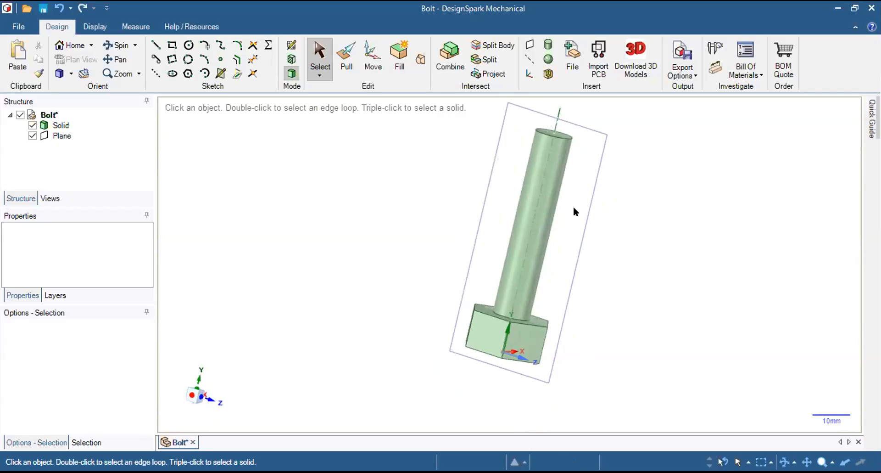
pyautogui.click(513, 108)
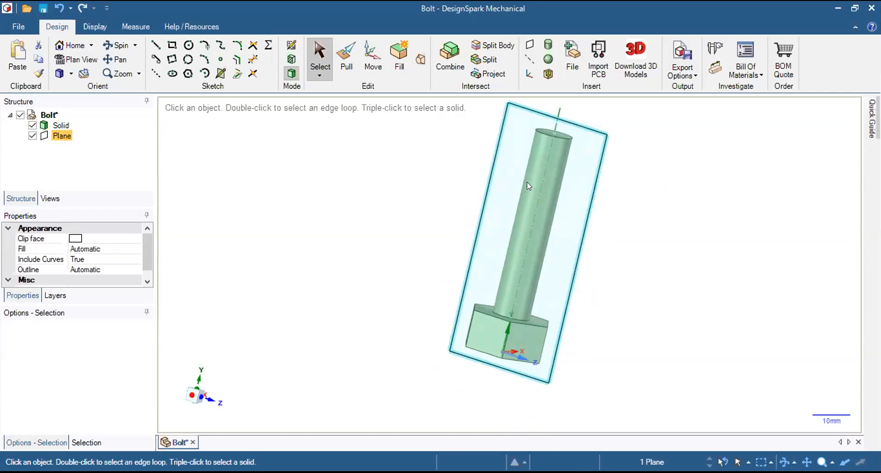
pyautogui.click(290, 45)
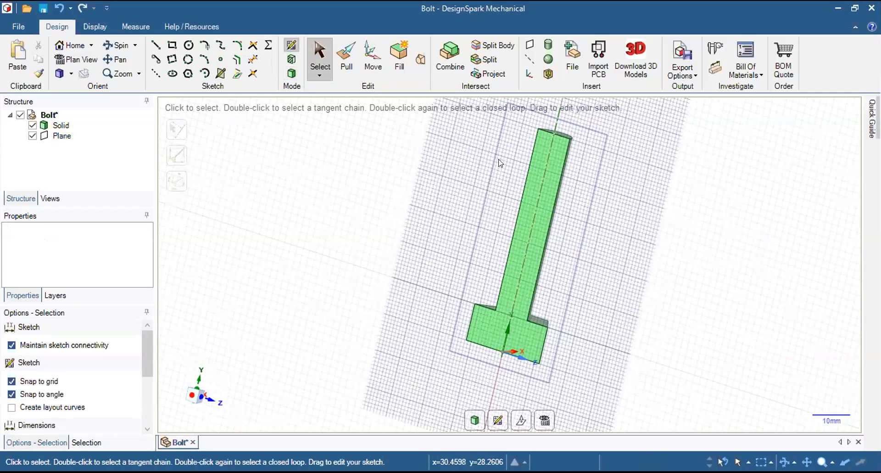
pyautogui.click(67, 61)
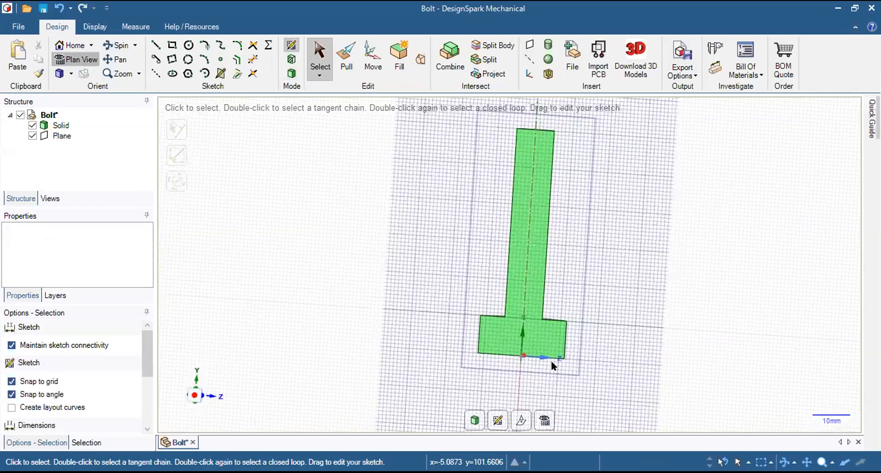
# With grid snapping off, sketch a 1 mm line along the shank's edge, starting at the corner where it meets the head.
pyautogui.scroll(1, 539, 357)
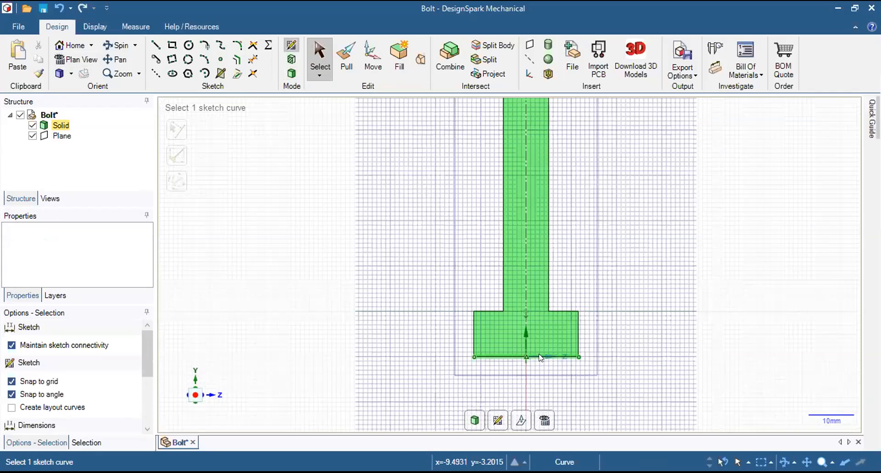
pyautogui.scroll(1, 540, 358)
pyautogui.scroll(1, 502, 261)
pyautogui.scroll(3, 470, 302)
pyautogui.scroll(4, 490, 281)
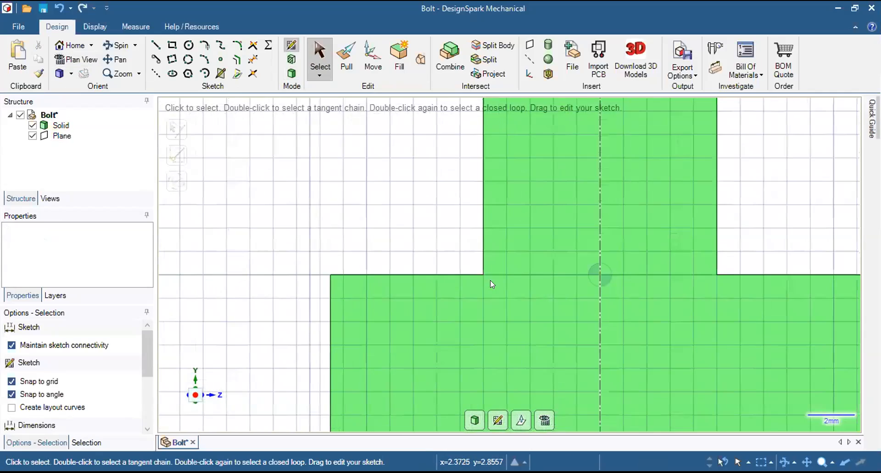
pyautogui.scroll(1, 540, 251)
pyautogui.scroll(2, 539, 250)
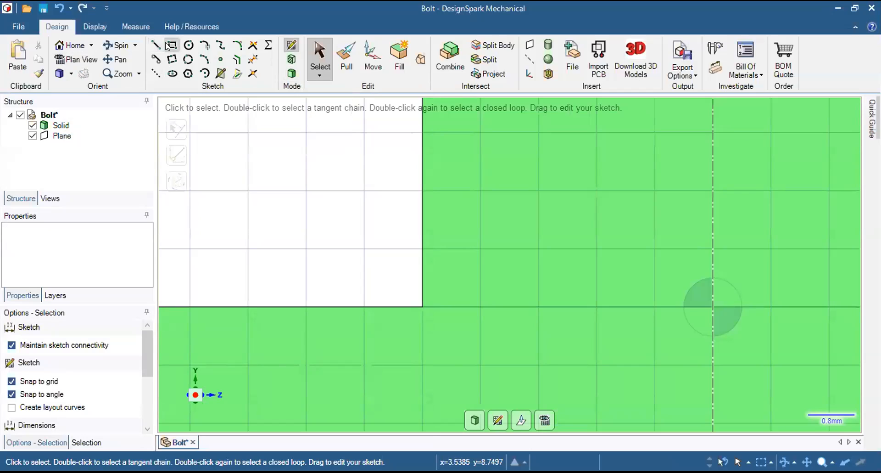
pyautogui.click(152, 46)
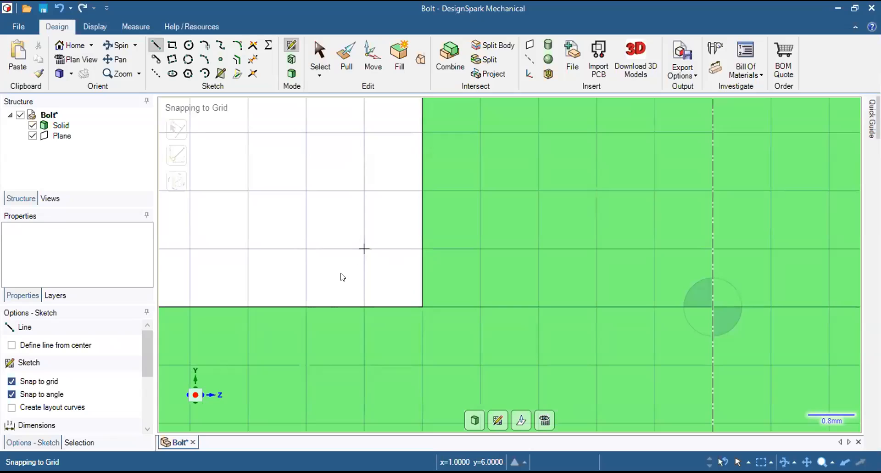
pyautogui.click(12, 382)
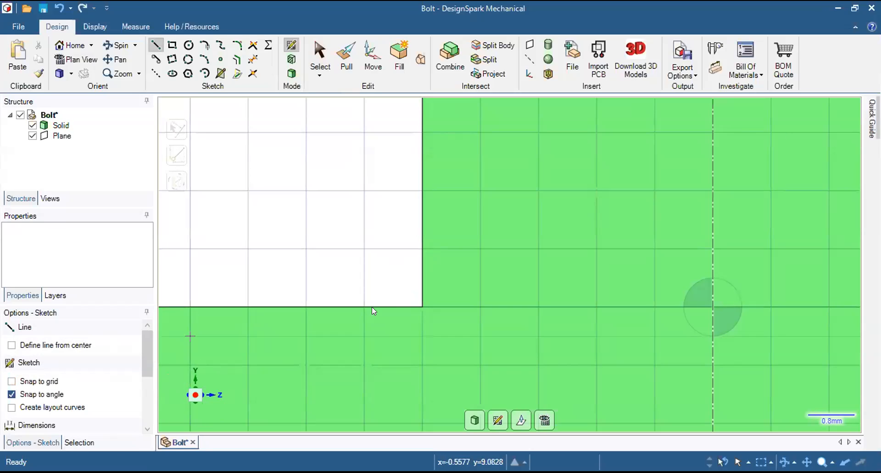
pyautogui.click(422, 306)
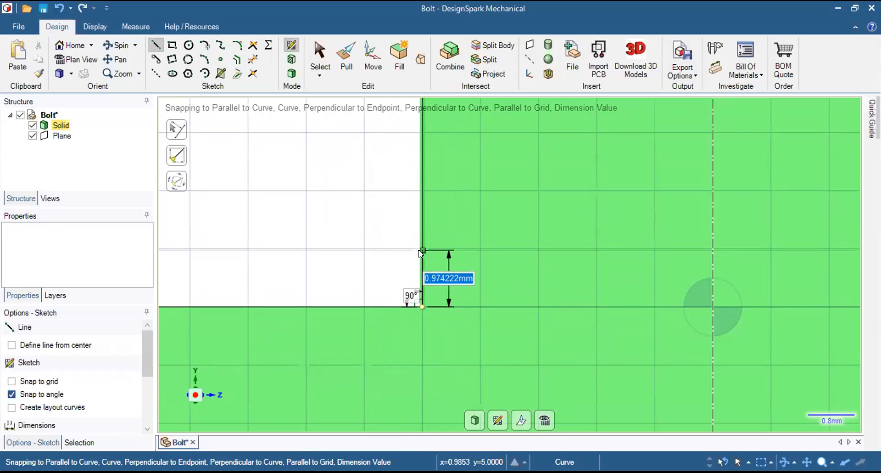
pyautogui.write('1mm')
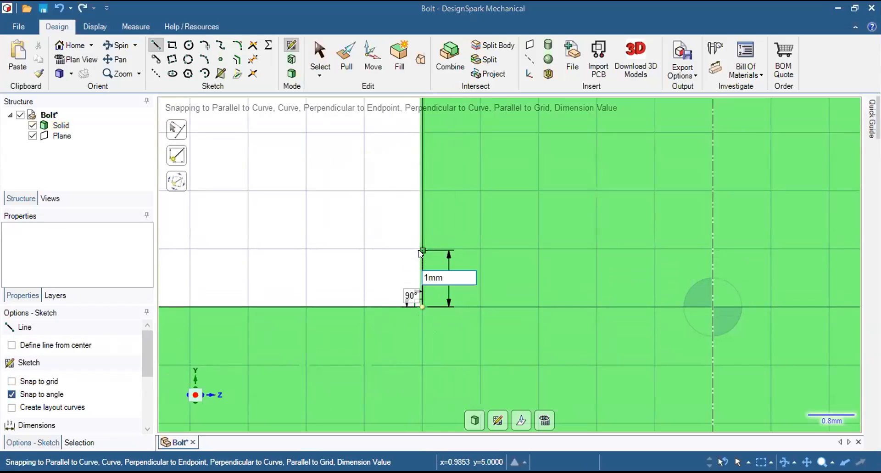
pyautogui.press('Return')
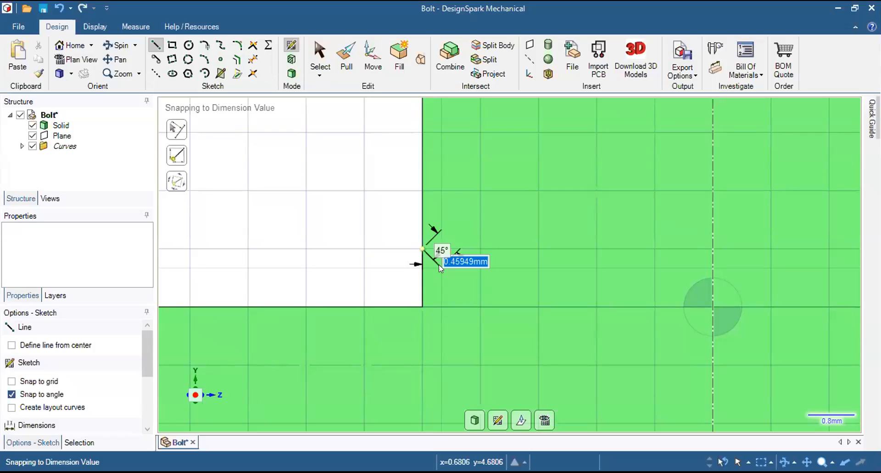
# Close the thread profile into a triangle with two lines meeting about 1 mm inside the shank, ending at the head corner.
pyautogui.click(479, 272)
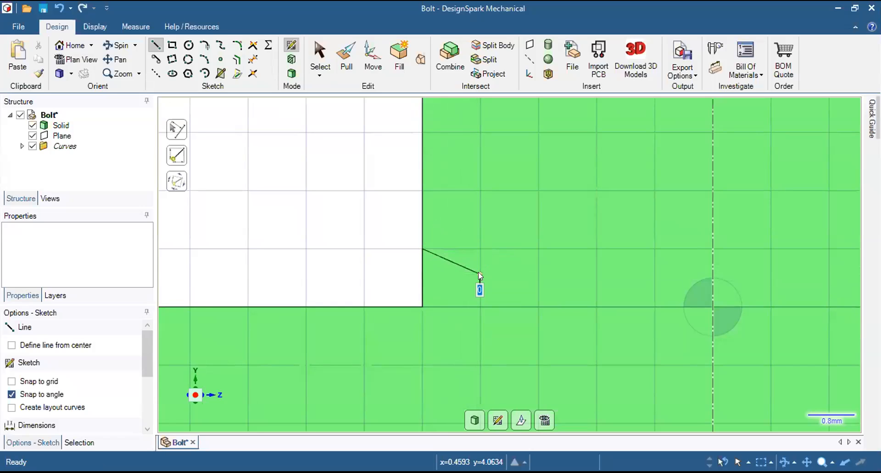
pyautogui.click(424, 305)
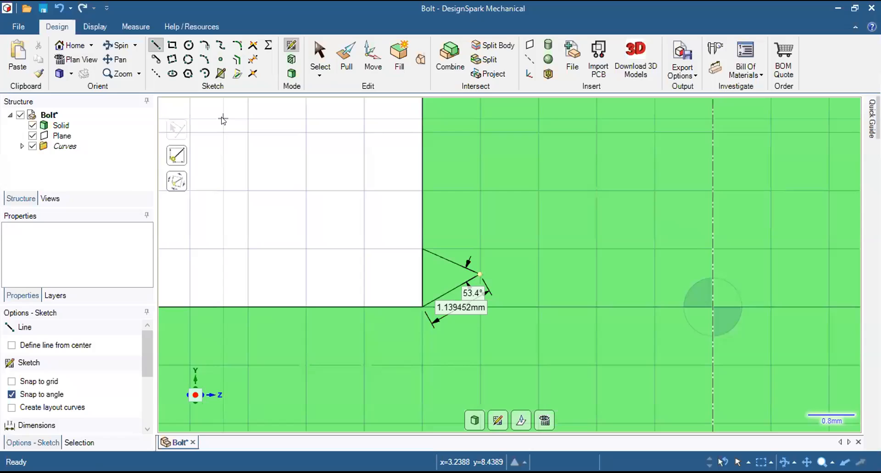
pyautogui.press('Escape')
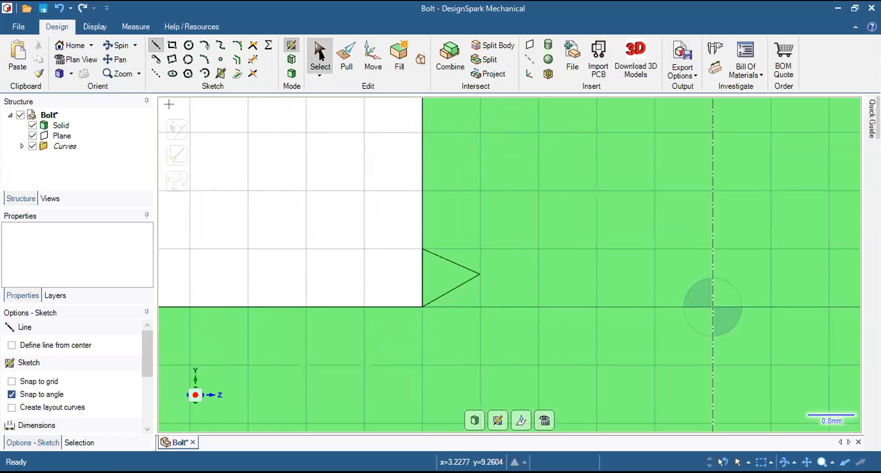
pyautogui.click(313, 68)
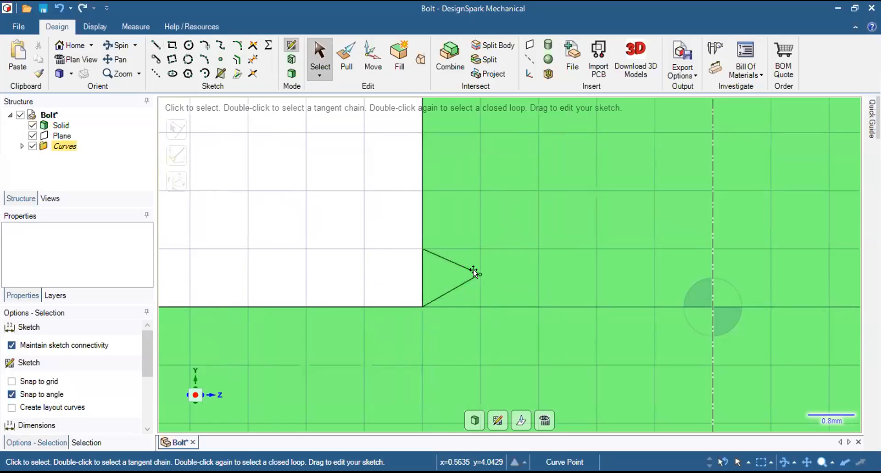
# Move the triangle's inner vertex to about mid-height of its 1 mm side, about 1 mm inside the shank.
pyautogui.click(474, 270)
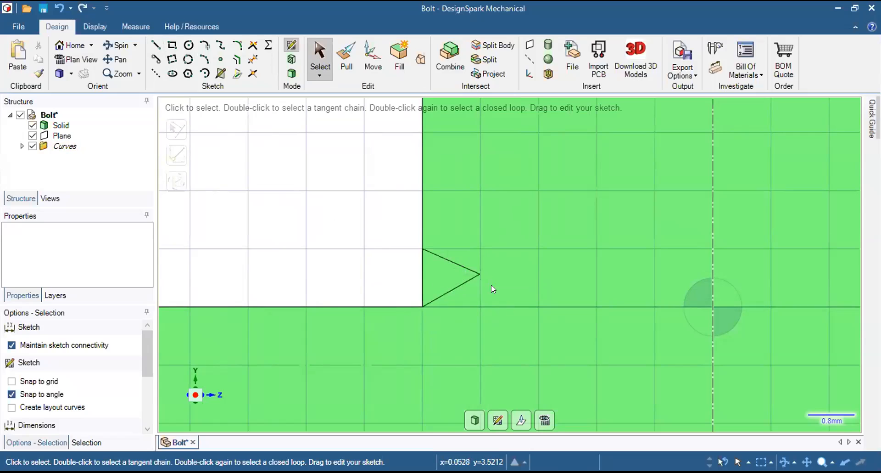
pyautogui.moveTo(475, 275); pyautogui.dragTo(475, 273)
pyautogui.moveTo(477, 269)
pyautogui.mouseDown()
pyautogui.moveTo(487, 276)
pyautogui.moveTo(467, 287)
pyautogui.moveTo(471, 279)
pyautogui.mouseUp()
pyautogui.scroll(3, 481, 277)
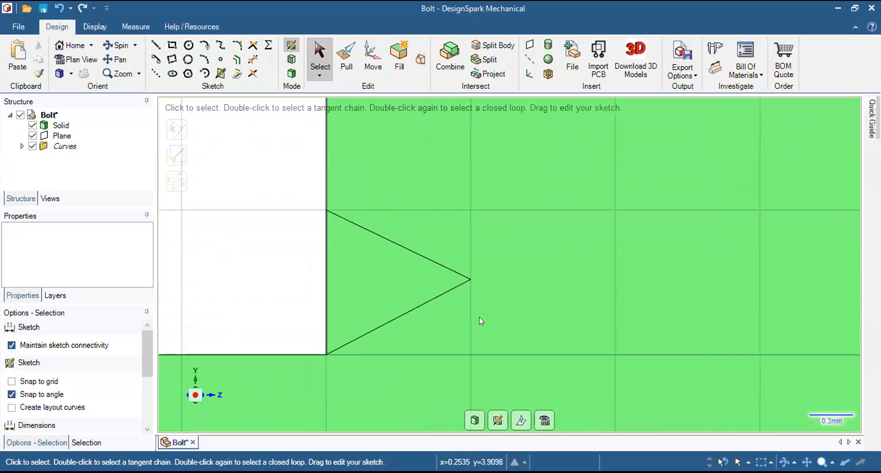
# Finish the triangular thread-profile sketch as a surface and return to an angled 3D view of the bolt.
pyautogui.scroll(-6, 346, 330)
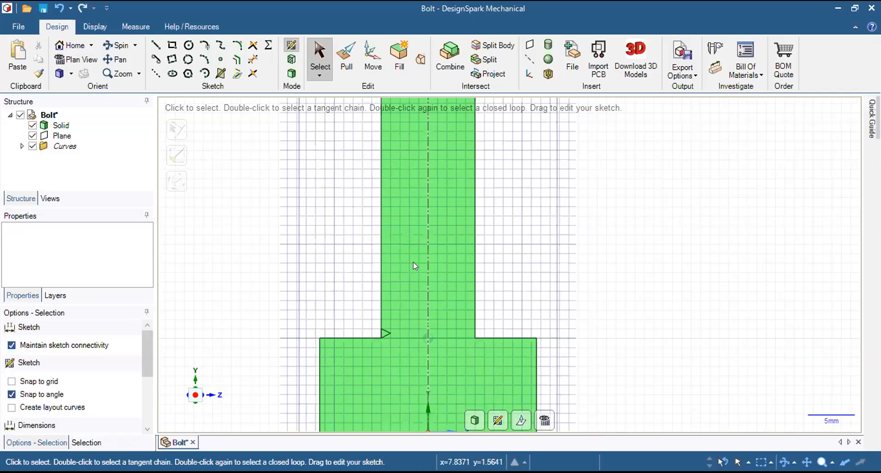
pyautogui.scroll(-5, 412, 254)
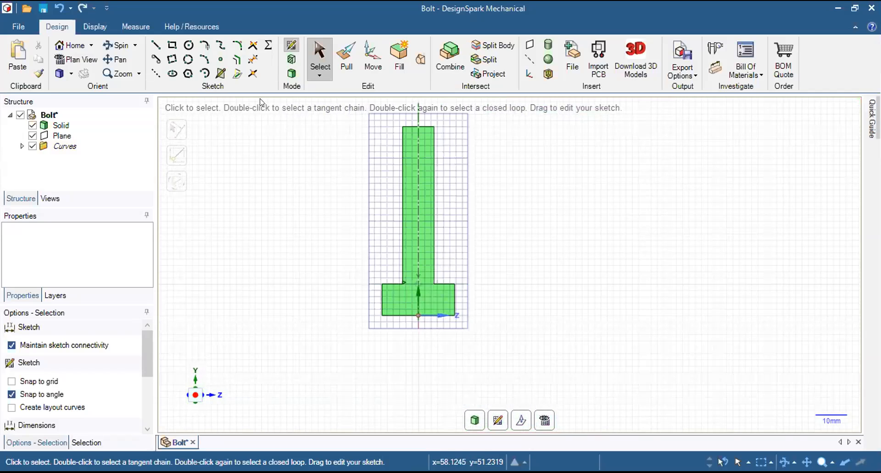
pyautogui.click(291, 74)
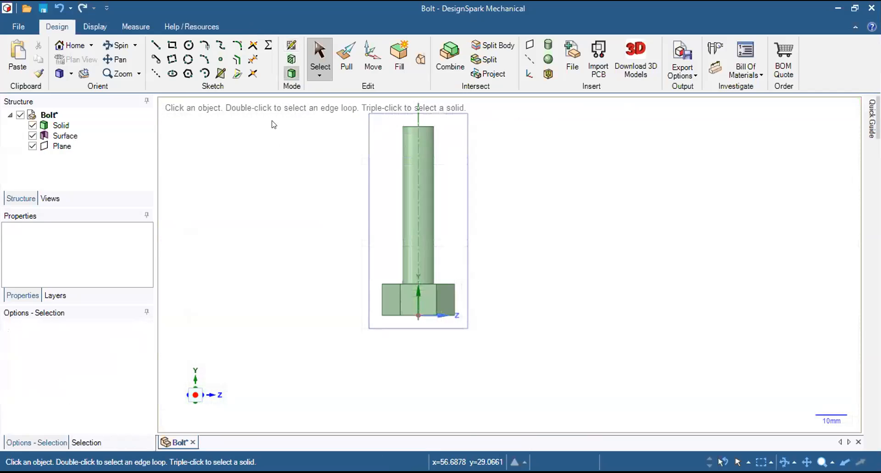
pyautogui.moveTo(296, 198); pyautogui.dragTo(481, 259, button='middle')
pyautogui.scroll(3, 483, 259)
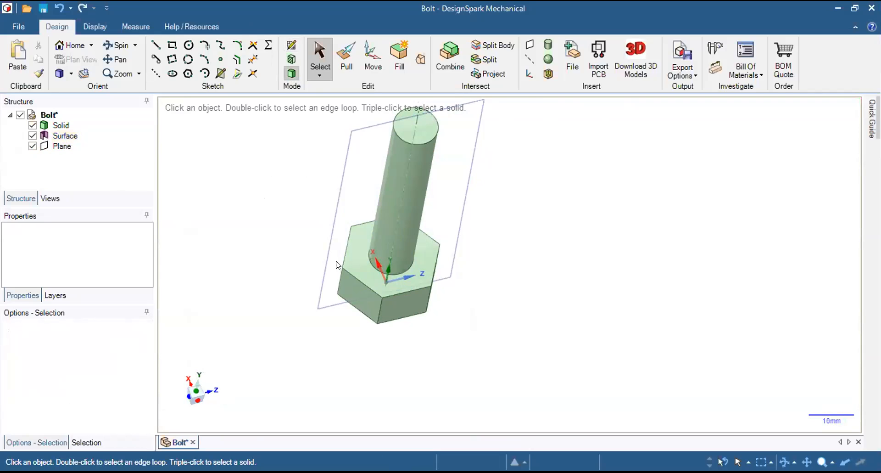
# Inspect the triangular thread-profile surface and the faces around it where the shank meets the bolt head.
pyautogui.click(65, 135)
pyautogui.scroll(5, 355, 292)
pyautogui.scroll(10, 415, 161)
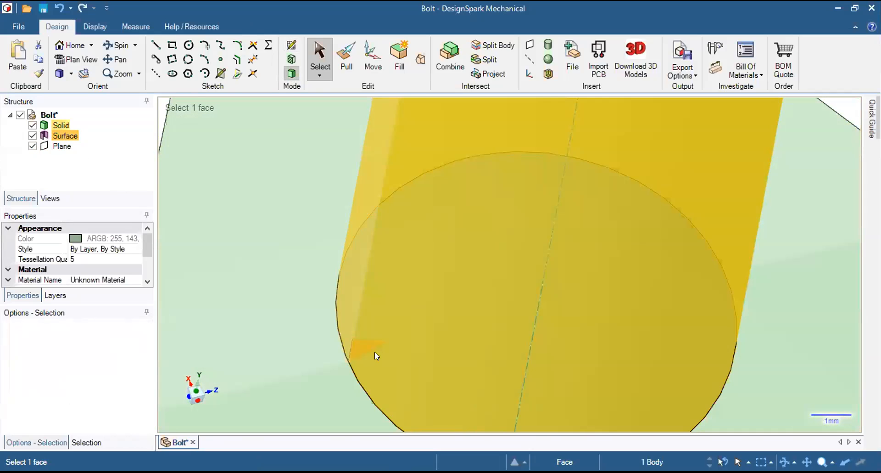
pyautogui.scroll(-8, 510, 288)
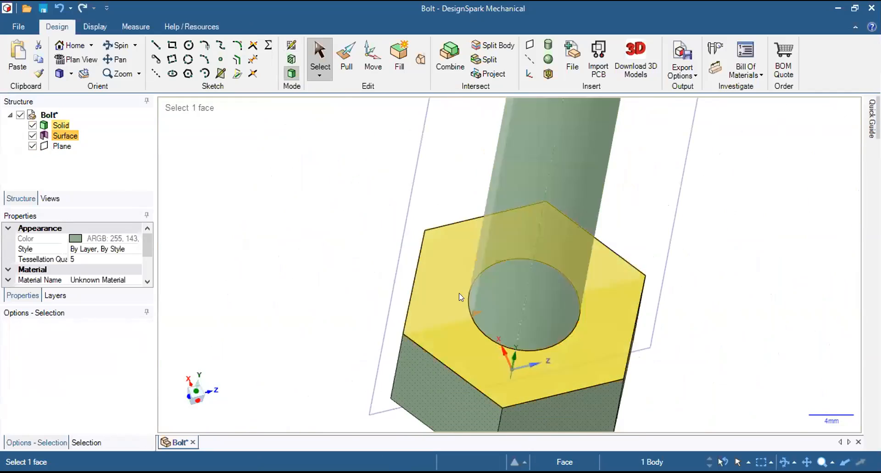
pyautogui.click(383, 223)
pyautogui.click(533, 243)
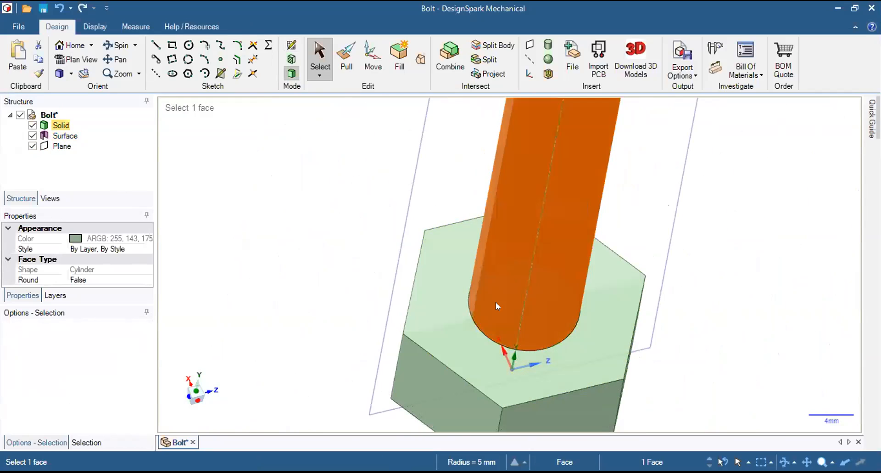
pyautogui.click(472, 312)
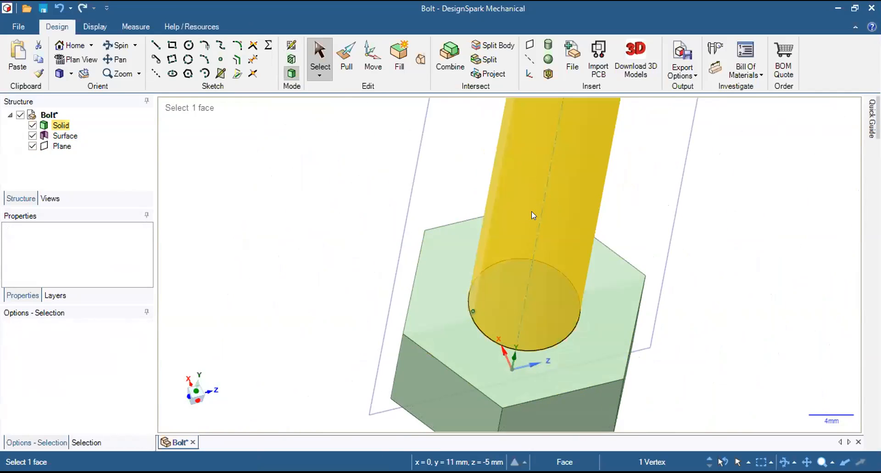
pyautogui.click(253, 198)
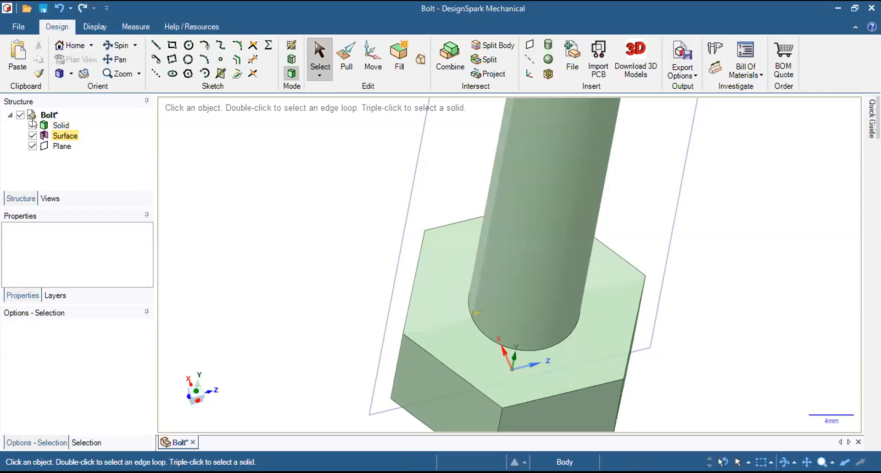
pyautogui.click(68, 136)
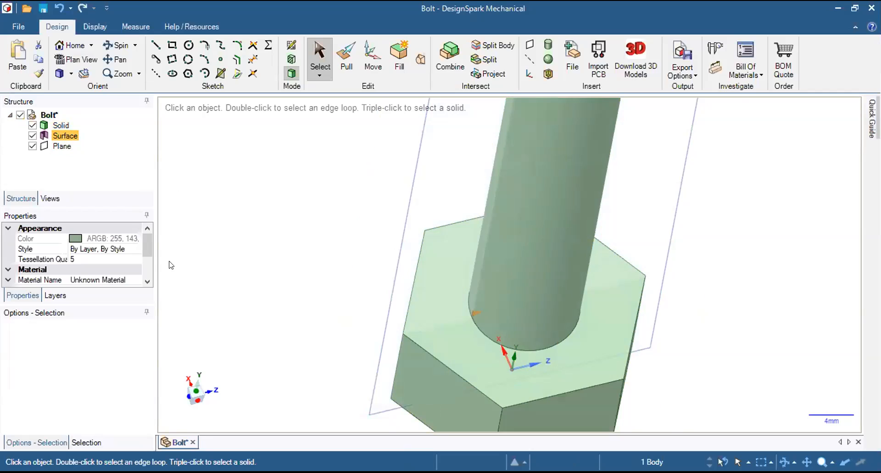
pyautogui.scroll(-4, 301, 213)
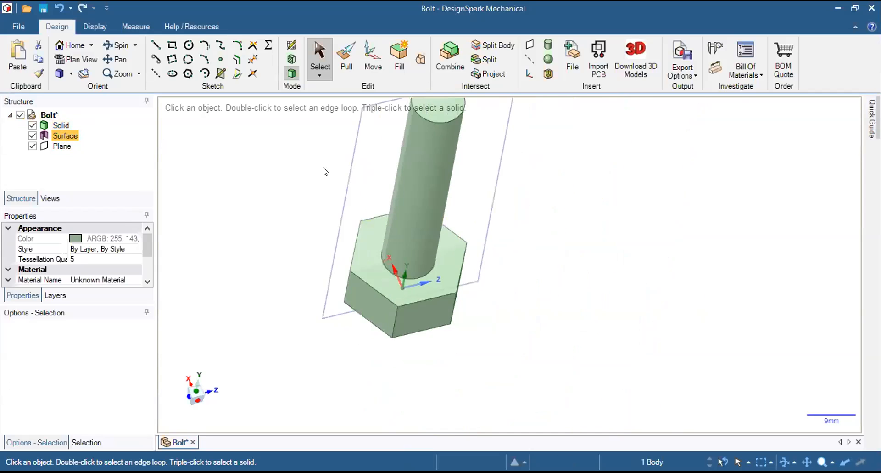
pyautogui.scroll(-3, 324, 168)
pyautogui.moveTo(398, 159); pyautogui.dragTo(383, 134, button='middle')
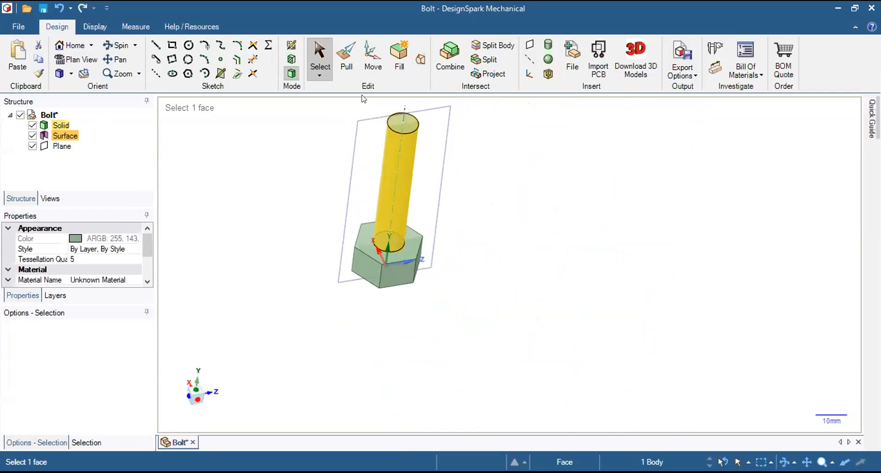
pyautogui.click(343, 62)
pyautogui.moveTo(333, 110); pyautogui.dragTo(309, 95, button='middle')
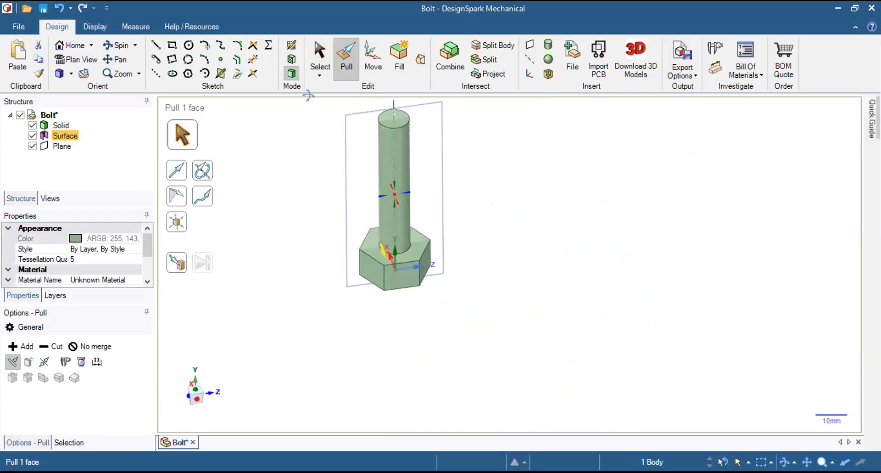
pyautogui.moveTo(352, 138)
pyautogui.mouseDown(button='middle')
pyautogui.moveTo(365, 146)
pyautogui.moveTo(358, 139)
pyautogui.mouseUp(button='middle')
pyautogui.keyDown('shift'); pyautogui.moveTo(373, 171); pyautogui.dragTo(474, 220, button='middle'); pyautogui.keyUp('shift')
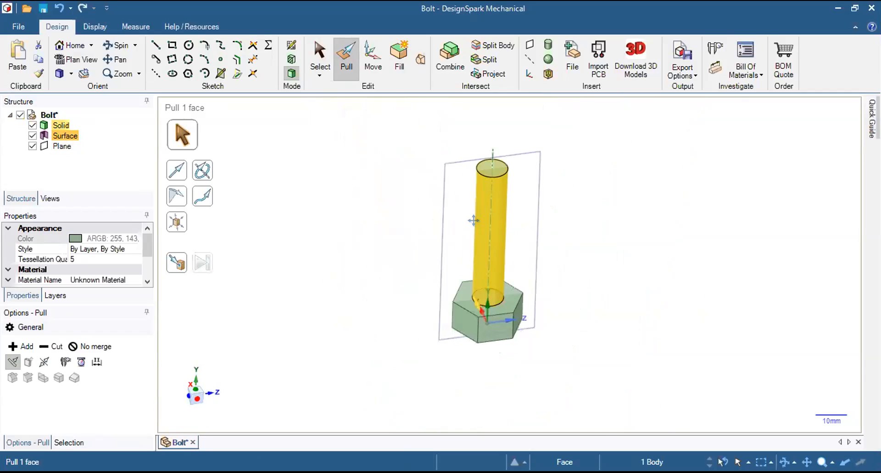
pyautogui.scroll(3, 480, 225)
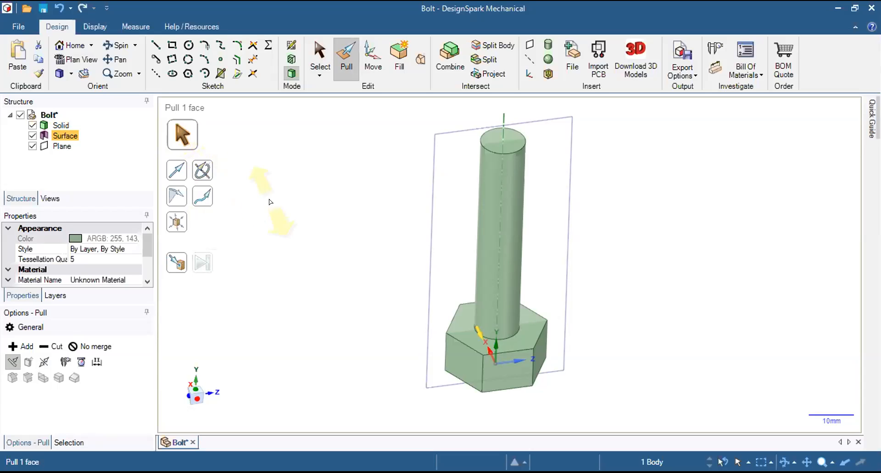
# Check the thread-profile triangle in the sketch on the section plane, and return to the 3D model.
pyautogui.press('ctrl')
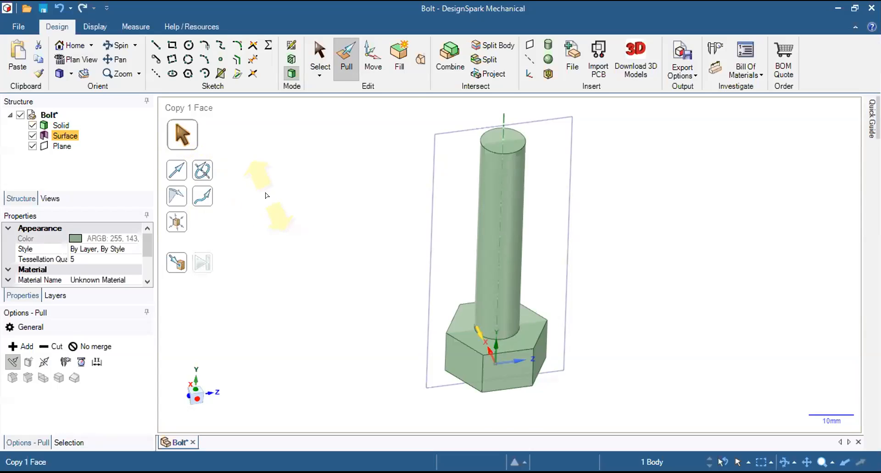
pyautogui.press('k')
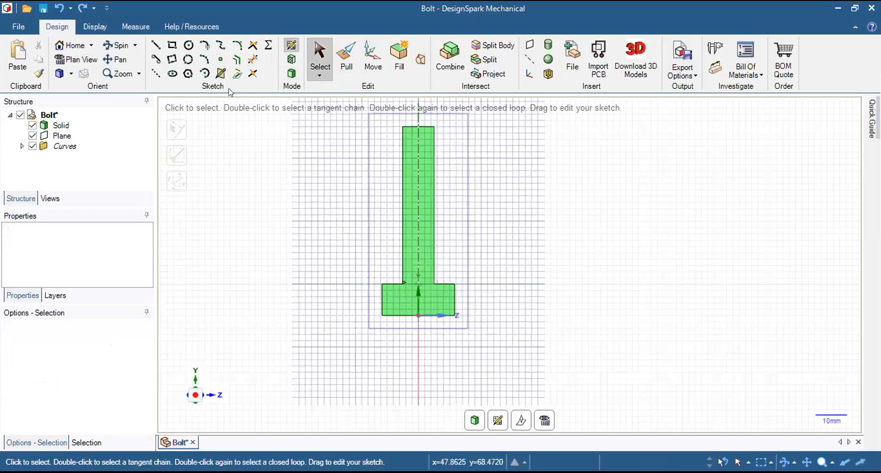
pyautogui.scroll(2, 400, 280)
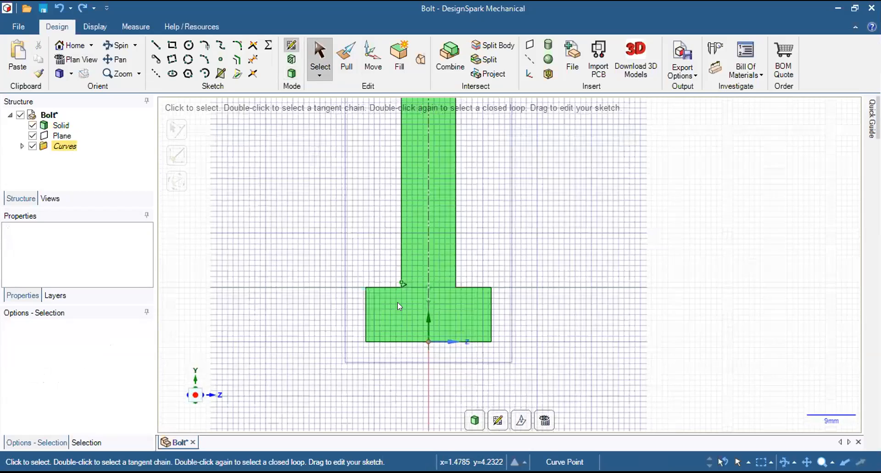
pyautogui.scroll(3, 402, 281)
pyautogui.scroll(-7, 395, 289)
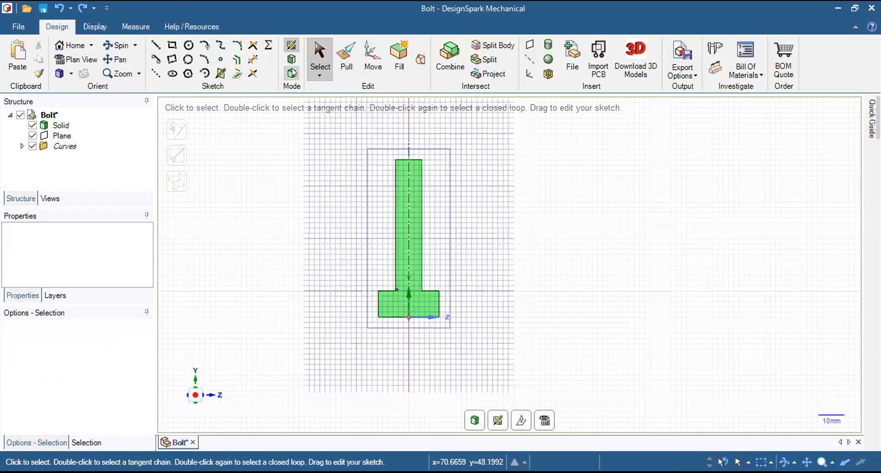
pyautogui.click(293, 72)
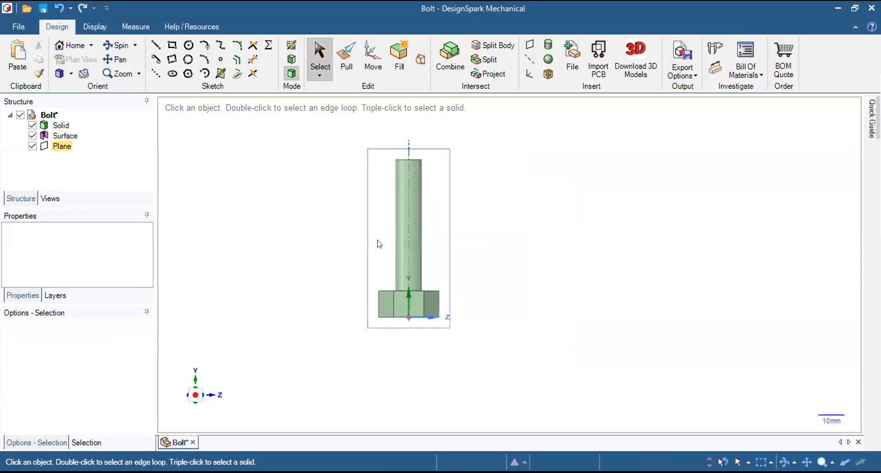
# Examine the triangular surface close up at the shank's base to check its shape and its position against the head.
pyautogui.moveTo(331, 230); pyautogui.dragTo(347, 203, button='middle')
pyautogui.scroll(5, 347, 202)
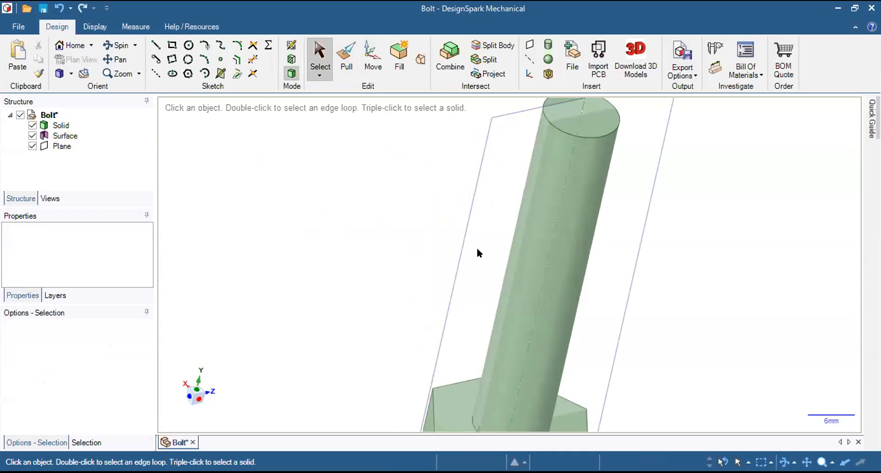
pyautogui.scroll(-4, 478, 247)
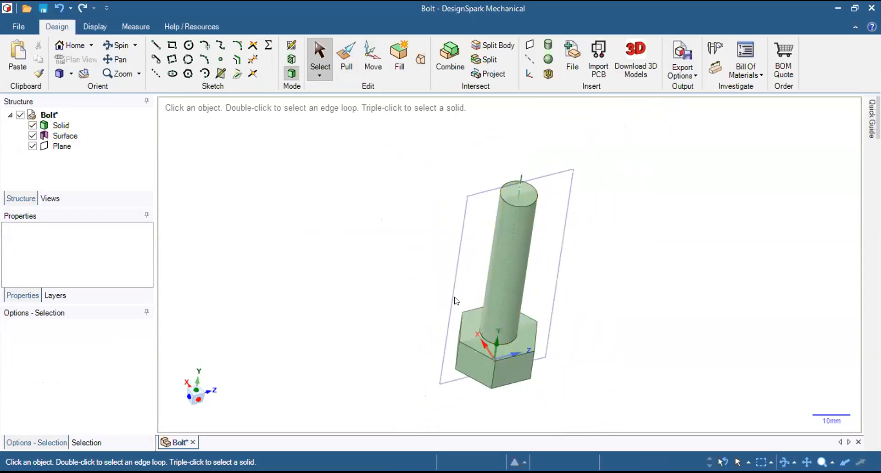
pyautogui.scroll(3, 489, 349)
pyautogui.scroll(2, 489, 349)
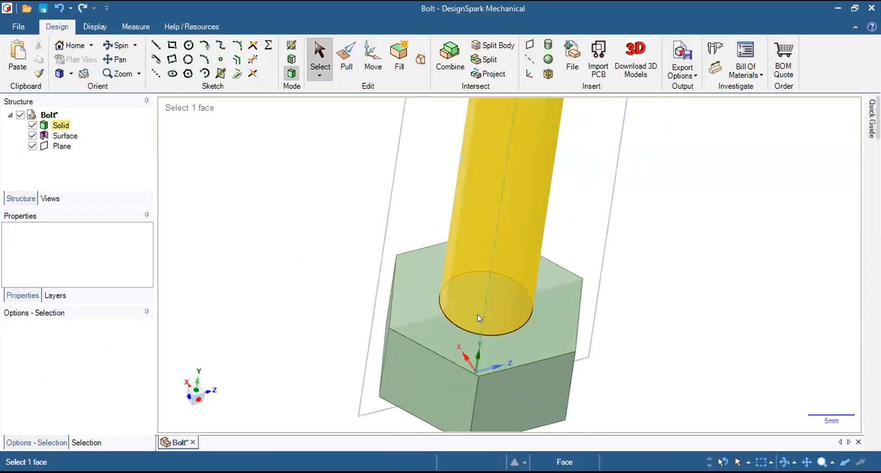
pyautogui.click(46, 133)
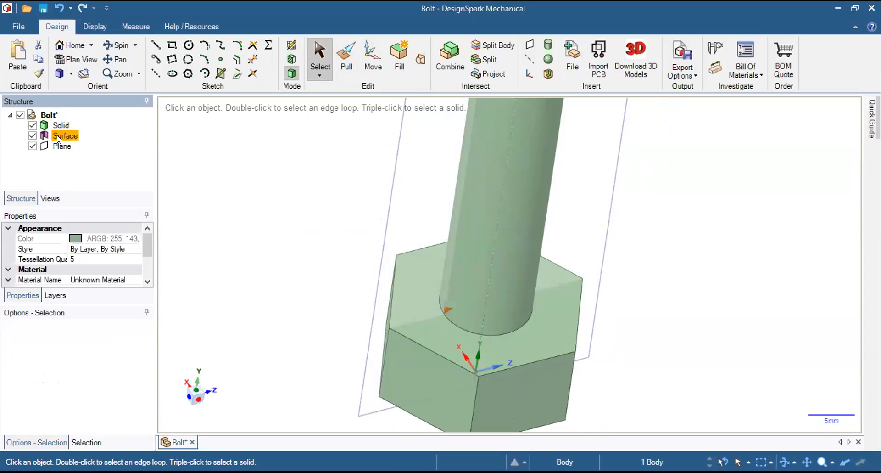
pyautogui.click(280, 258)
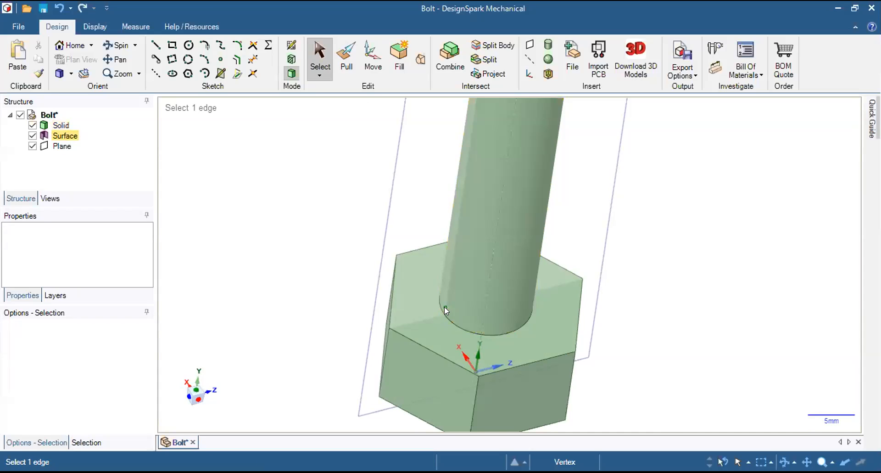
pyautogui.scroll(3, 446, 312)
pyautogui.scroll(6, 444, 311)
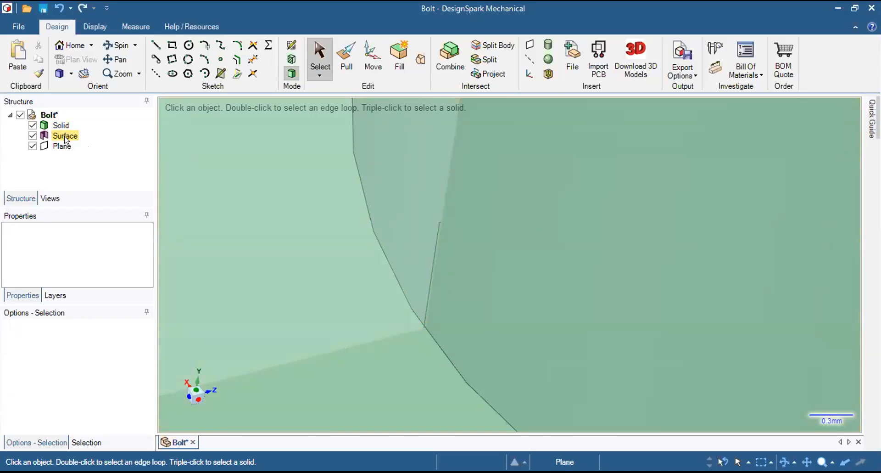
pyautogui.click(48, 137)
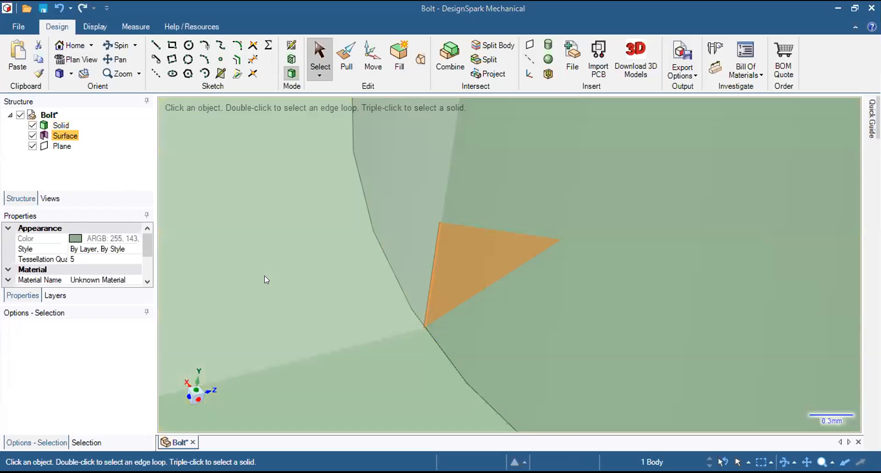
pyautogui.scroll(2, 289, 276)
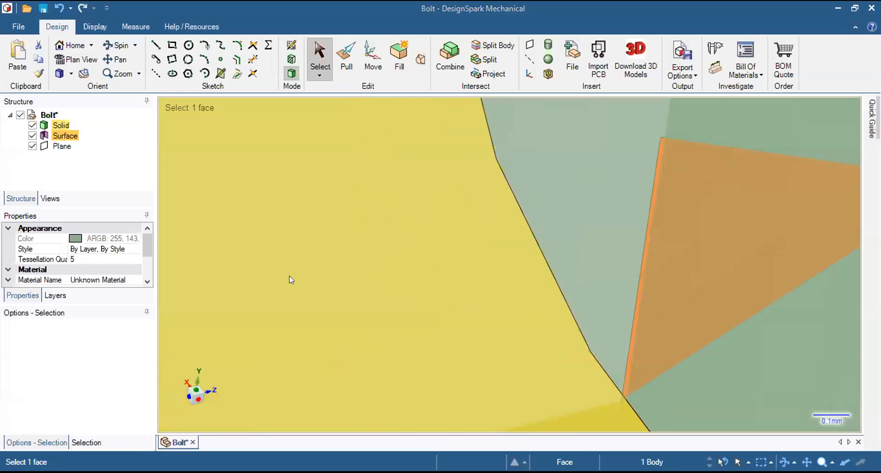
pyautogui.scroll(-5, 290, 275)
pyautogui.scroll(-5, 291, 272)
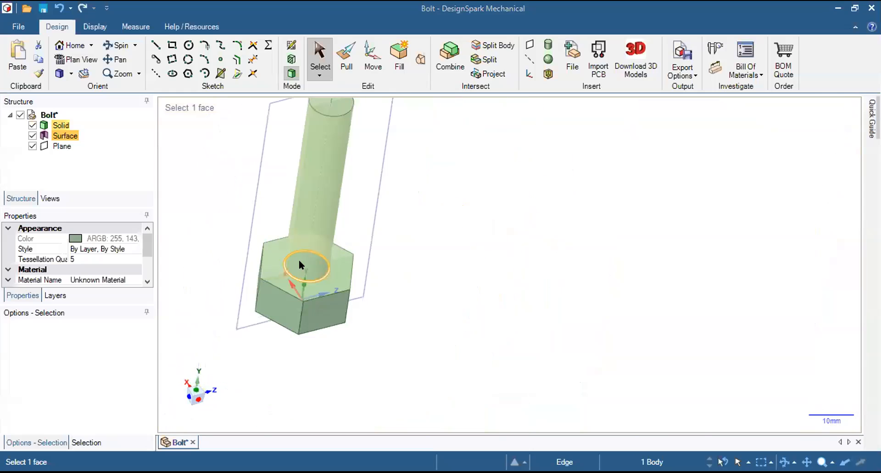
# Examine the shank along its full length, from the profile at the head to its free end.
pyautogui.moveTo(299, 260); pyautogui.dragTo(345, 222, button='middle')
pyautogui.moveTo(256, 184); pyautogui.dragTo(251, 174, button='middle')
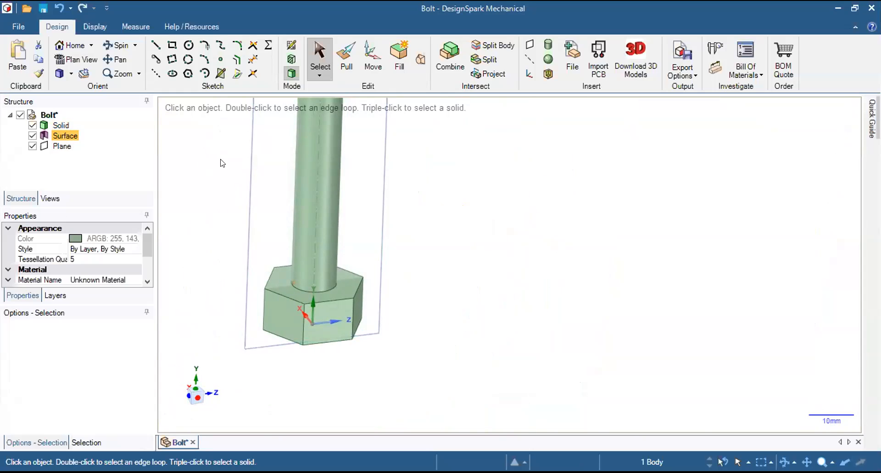
pyautogui.scroll(-2, 213, 154)
pyautogui.scroll(4, 209, 153)
pyautogui.scroll(-2, 207, 152)
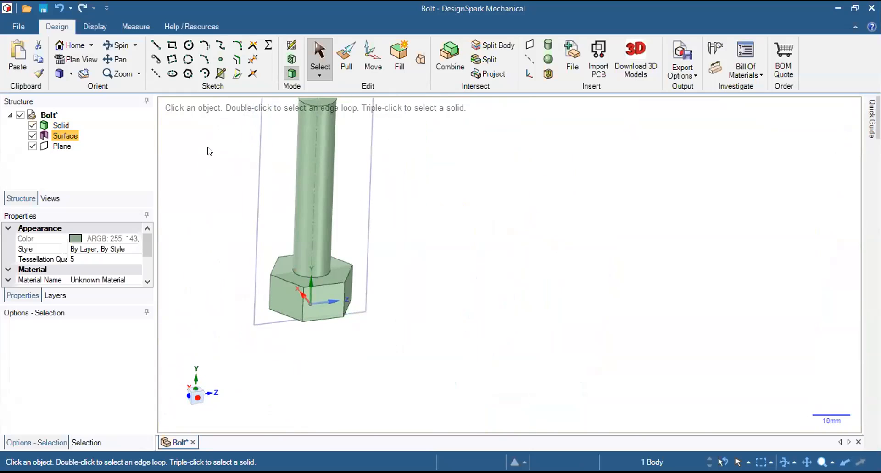
pyautogui.keyDown('shift'); pyautogui.moveTo(271, 157); pyautogui.dragTo(453, 250, button='middle'); pyautogui.keyUp('shift')
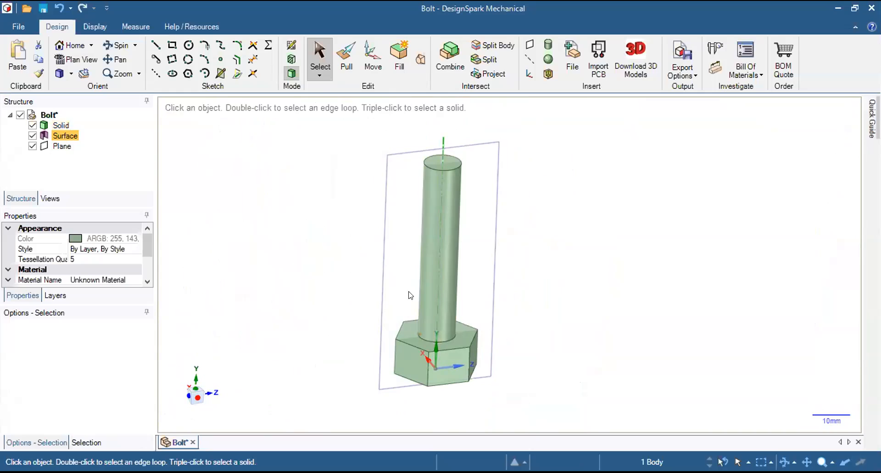
pyautogui.click(426, 304)
pyautogui.moveTo(508, 142)
pyautogui.mouseDown(button='middle')
pyautogui.moveTo(504, 164)
pyautogui.moveTo(515, 153)
pyautogui.mouseUp(button='middle')
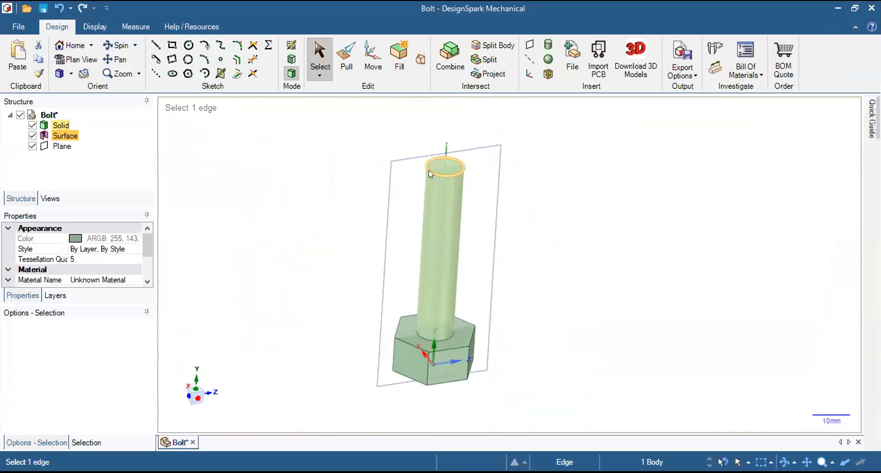
pyautogui.scroll(3, 432, 171)
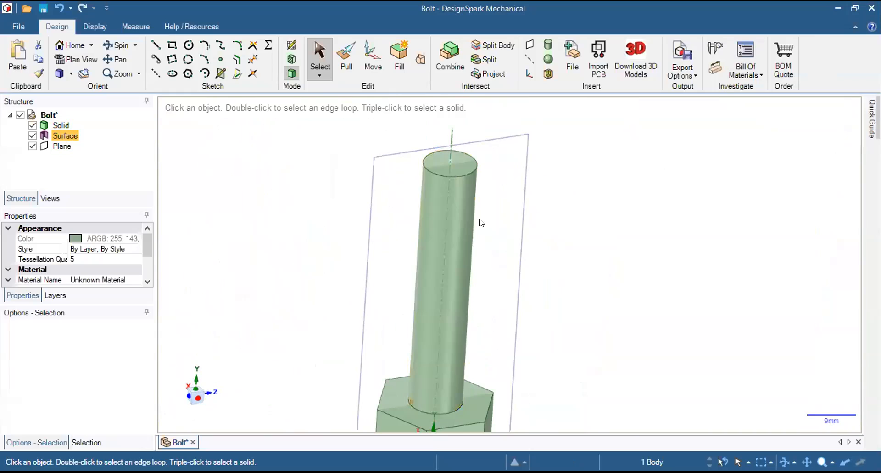
pyautogui.click(440, 260)
pyautogui.click(564, 256)
pyautogui.scroll(-1, 564, 255)
pyautogui.scroll(1, 564, 256)
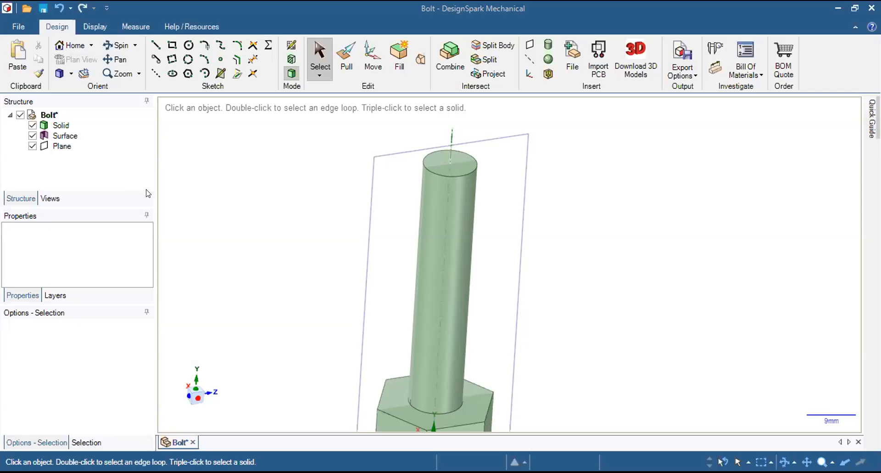
# Examine the triangle's position between shank and head in the section-plane sketch, and return to the 3D model.
pyautogui.press('ctrl')
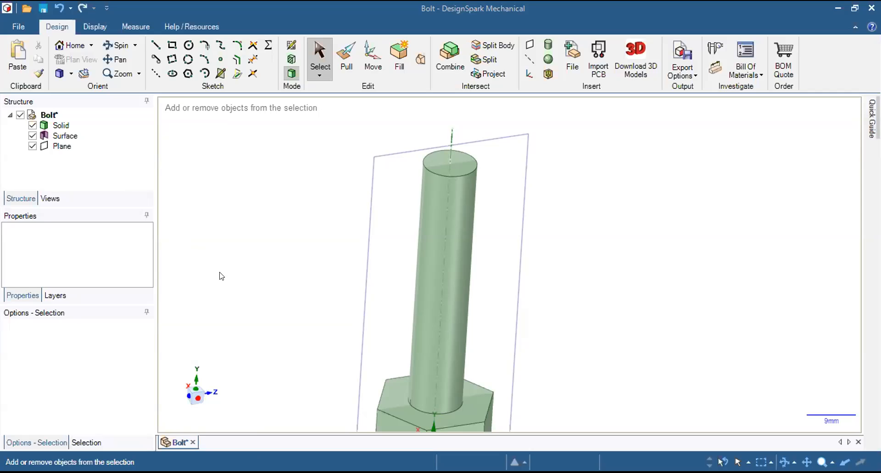
pyautogui.press('k')
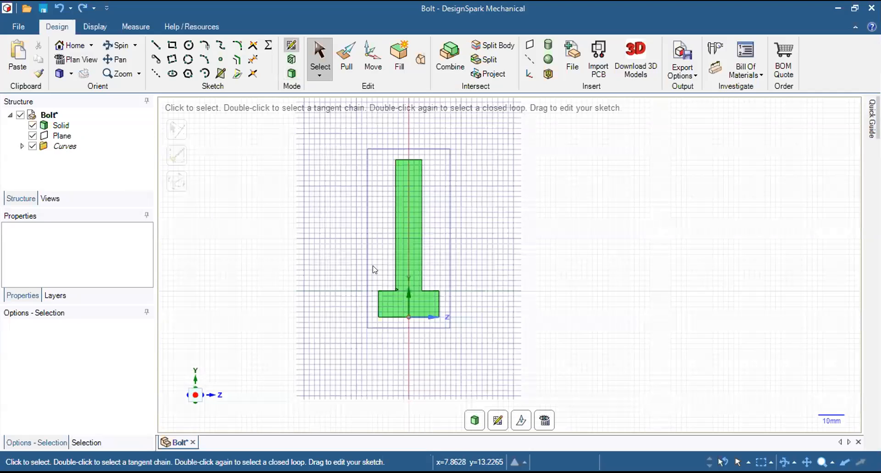
pyautogui.scroll(5, 399, 274)
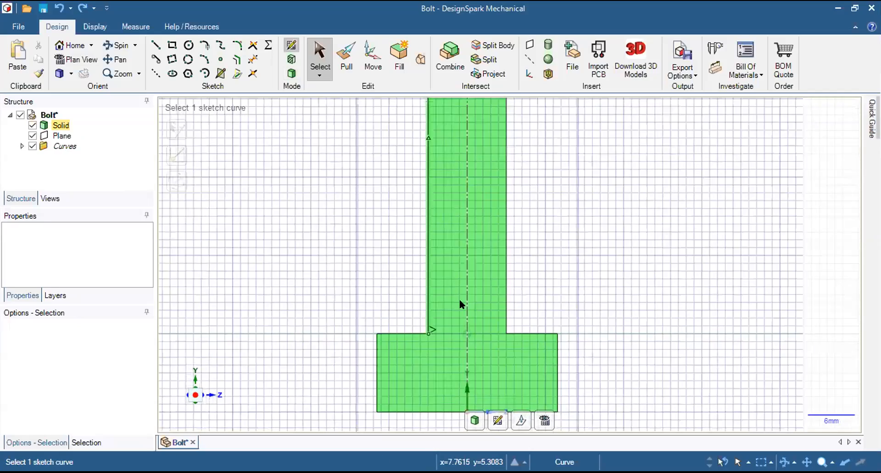
pyautogui.scroll(-2, 440, 314)
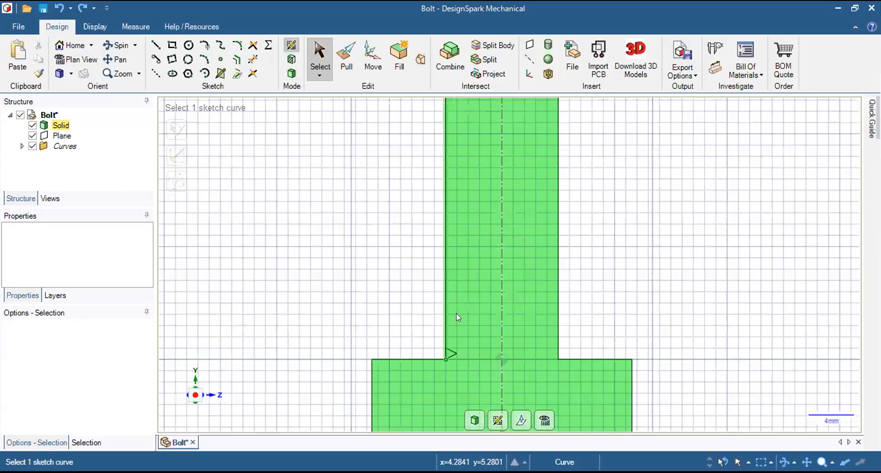
pyautogui.scroll(-1, 460, 379)
pyautogui.scroll(3, 392, 260)
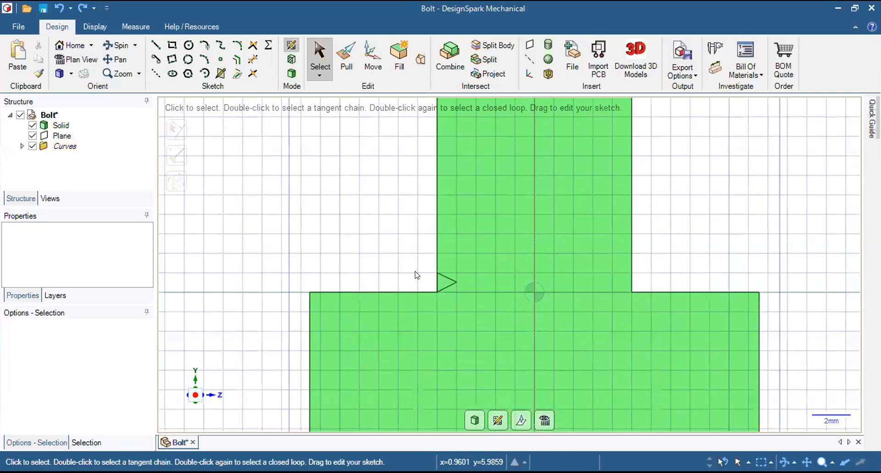
pyautogui.scroll(-3, 379, 259)
pyautogui.scroll(-5, 379, 258)
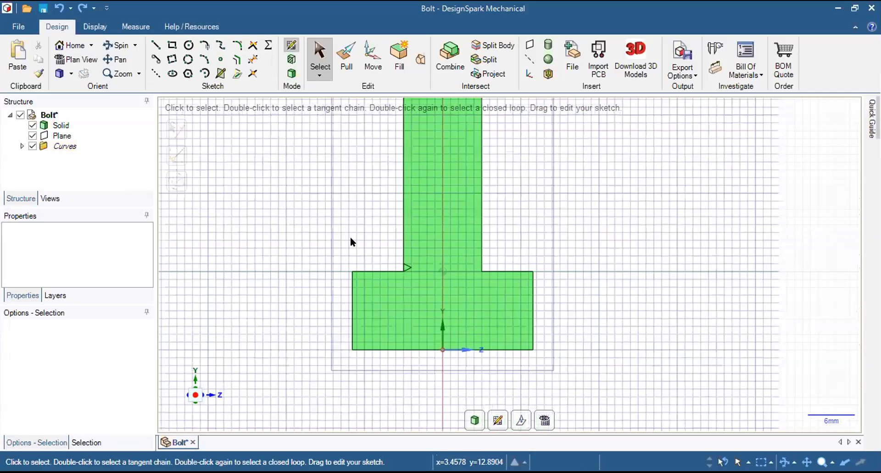
pyautogui.scroll(-3, 342, 138)
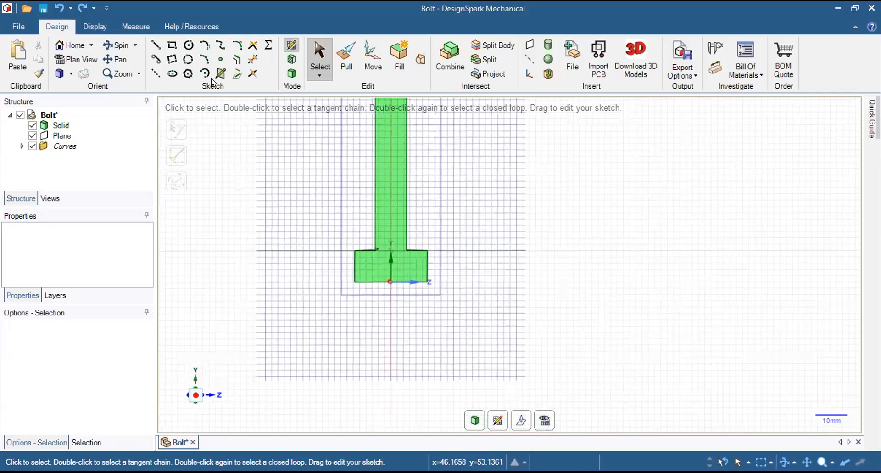
pyautogui.click(285, 73)
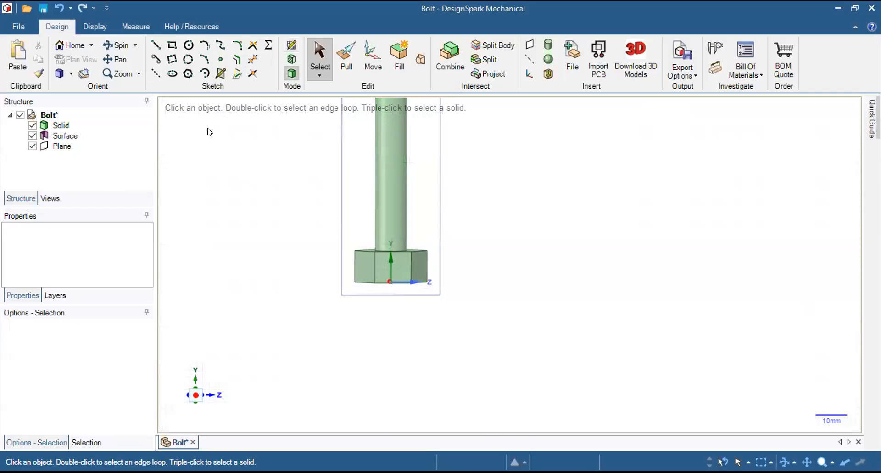
# Select the triangular thread-profile surface at the base of the shank.
pyautogui.keyDown('shift'); pyautogui.moveTo(291, 195); pyautogui.dragTo(360, 287, button='middle'); pyautogui.keyUp('shift')
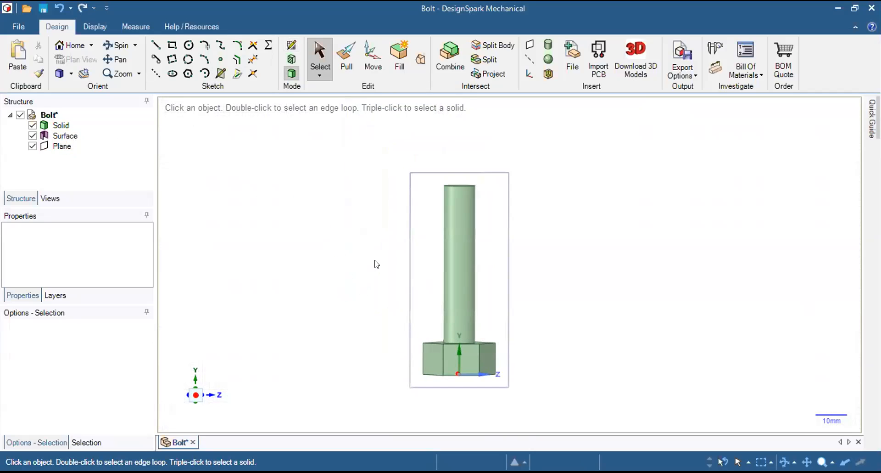
pyautogui.keyDown('shift'); pyautogui.moveTo(340, 247); pyautogui.dragTo(313, 236, button='middle'); pyautogui.keyUp('shift')
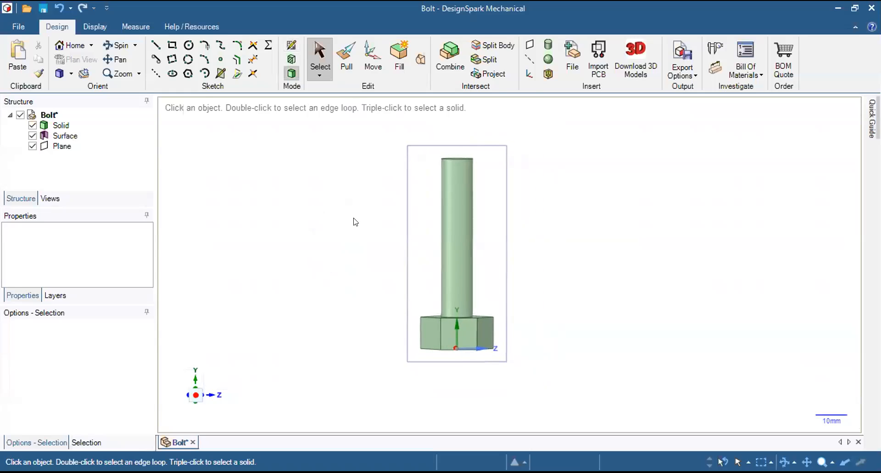
pyautogui.moveTo(344, 193)
pyautogui.keyDown('shift'); pyautogui.mouseDown(button='middle')
pyautogui.moveTo(360, 219)
pyautogui.moveTo(352, 199)
pyautogui.moveTo(402, 241)
pyautogui.mouseUp(button='middle'); pyautogui.keyUp('shift')
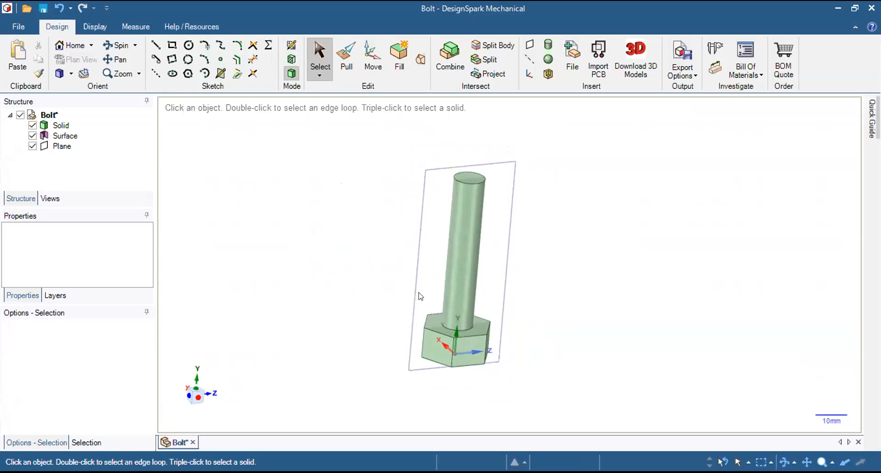
pyautogui.scroll(3, 427, 296)
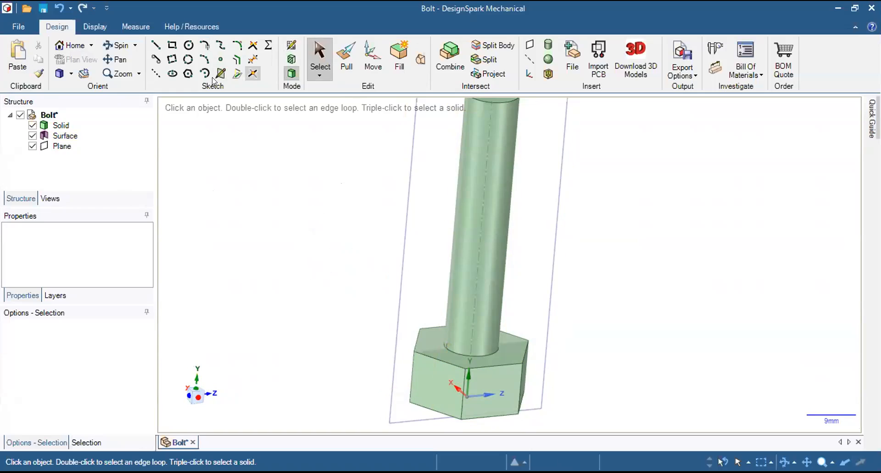
pyautogui.click(57, 127)
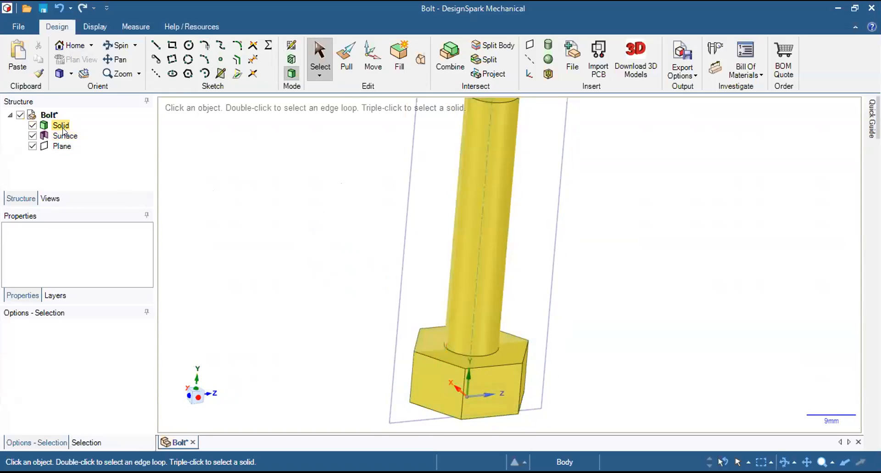
pyautogui.click(60, 136)
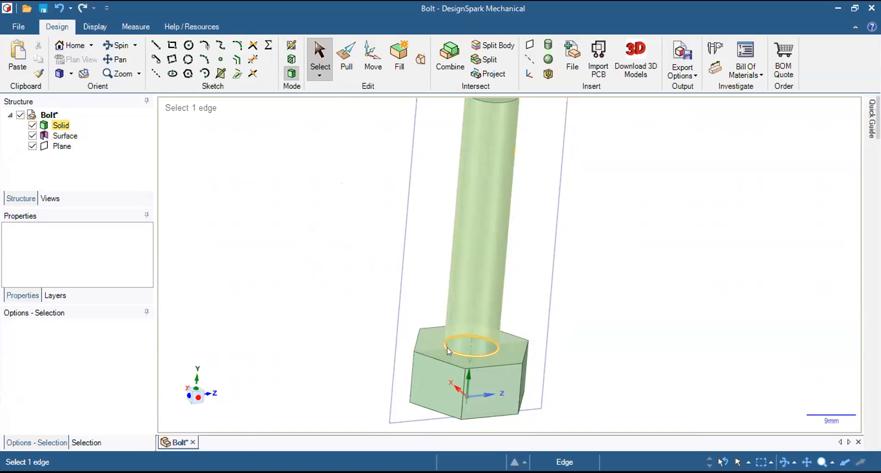
pyautogui.scroll(5, 448, 347)
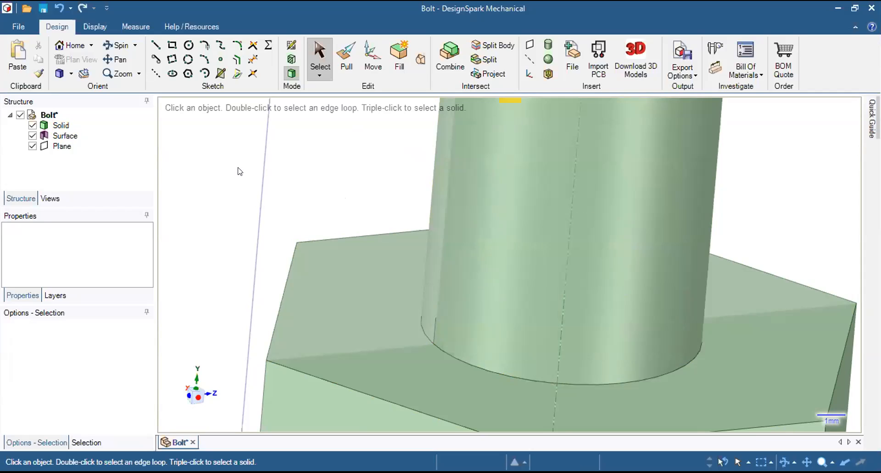
pyautogui.click(63, 136)
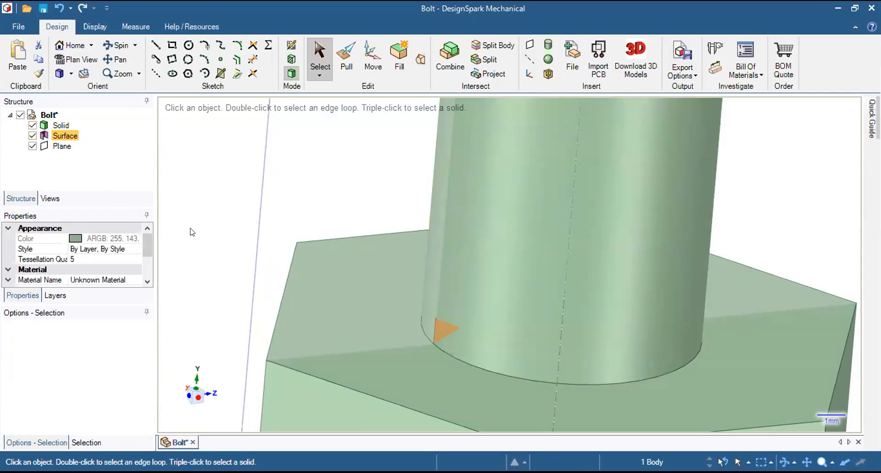
# Examine the whole bolt, including the shank's axis and cylindrical face, with the thread-profile surface selected.
pyautogui.click(256, 268)
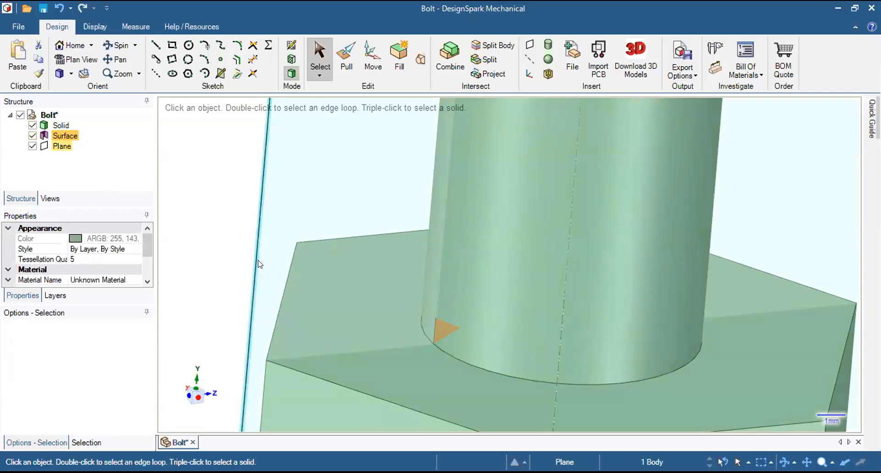
pyautogui.scroll(-5, 260, 264)
pyautogui.scroll(-5, 260, 264)
pyautogui.moveTo(282, 187); pyautogui.dragTo(263, 189, button='middle')
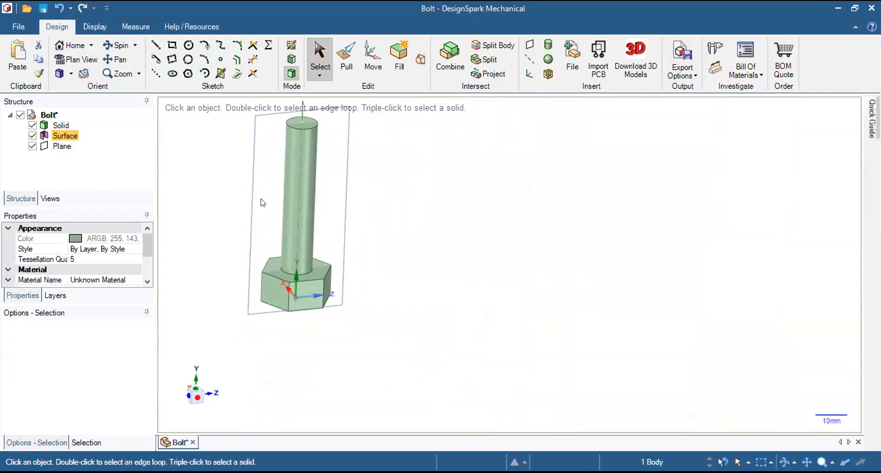
pyautogui.keyDown('shift'); pyautogui.moveTo(218, 214); pyautogui.dragTo(316, 273, button='middle'); pyautogui.keyUp('shift')
pyautogui.scroll(3, 316, 272)
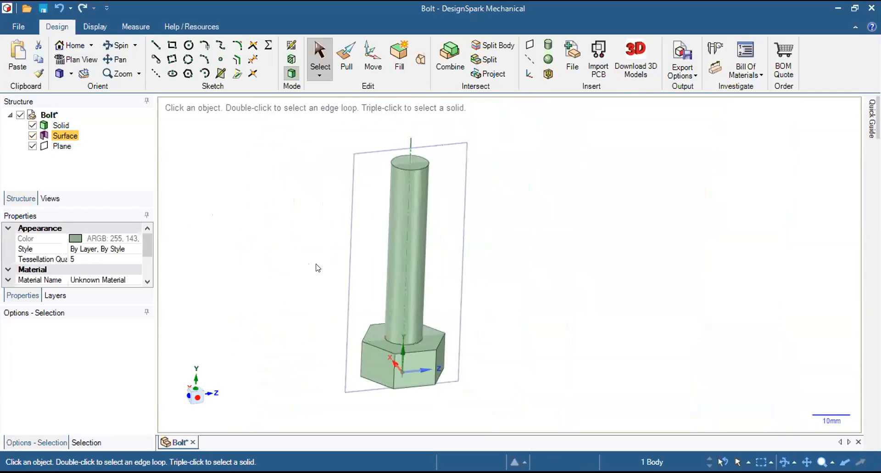
pyautogui.click(354, 288)
pyautogui.scroll(1, 355, 285)
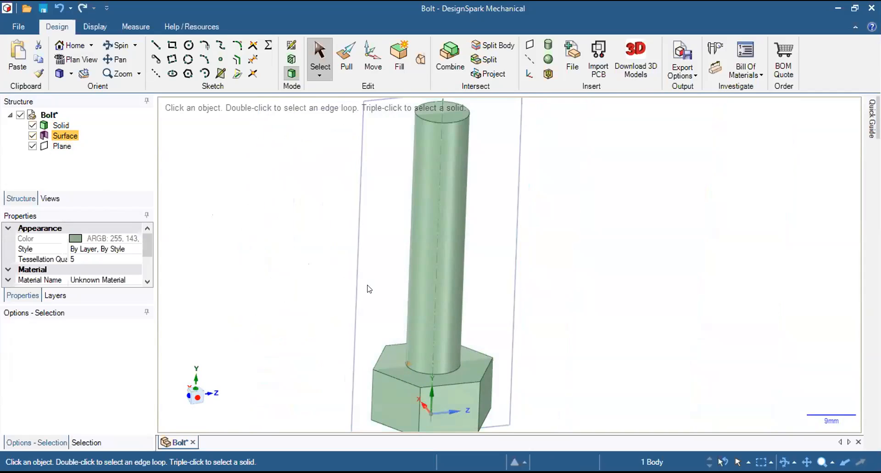
pyautogui.scroll(-2, 367, 285)
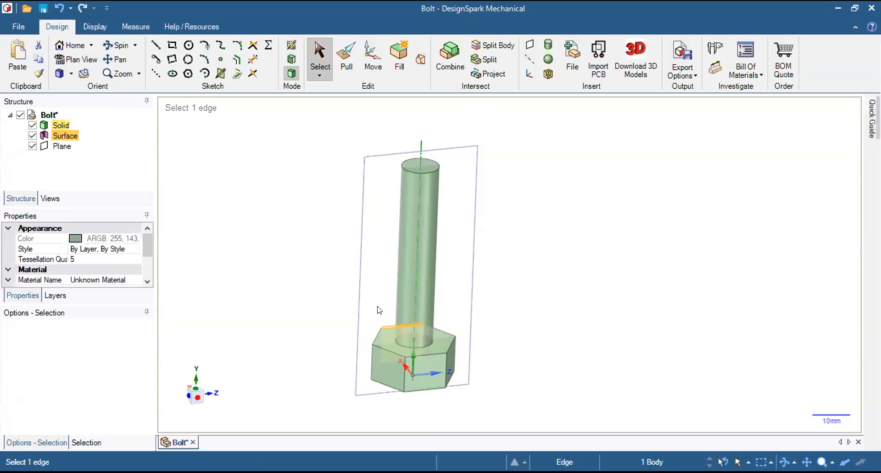
pyautogui.scroll(3, 394, 278)
pyautogui.click(433, 280)
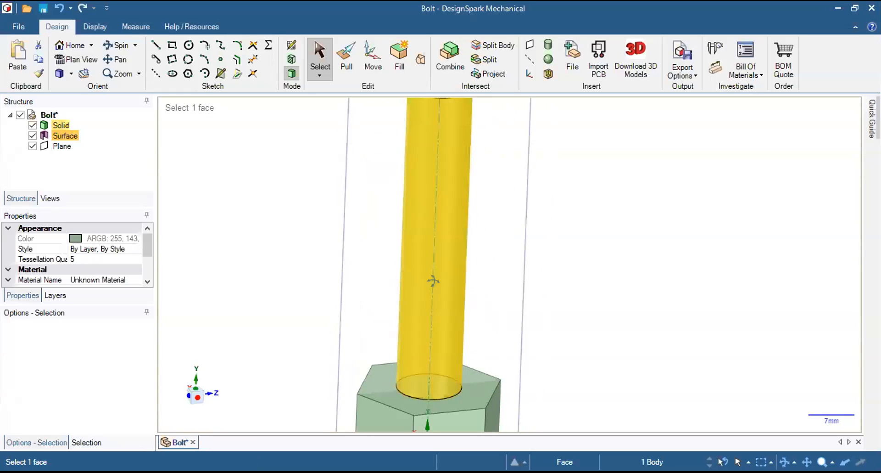
pyautogui.scroll(-2, 436, 292)
pyautogui.press('Escape')
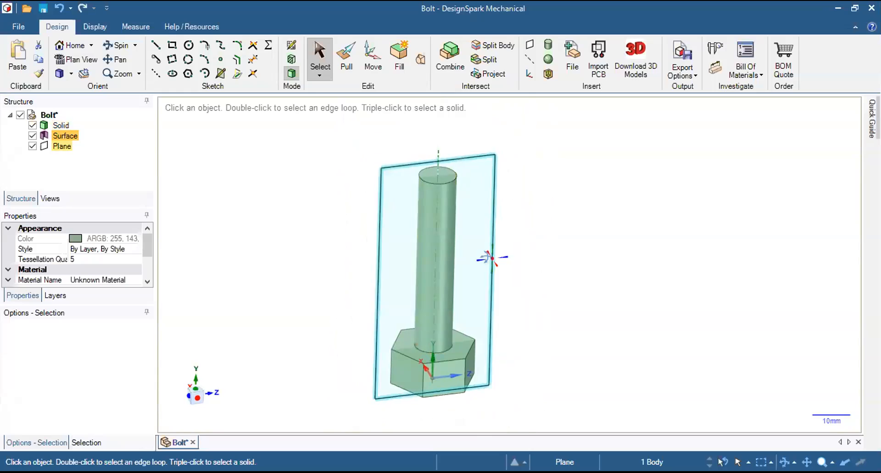
# Start a Pull revolve of the selected profile surface, using the shank's centre axis as the rotation axis.
pyautogui.click(346, 59)
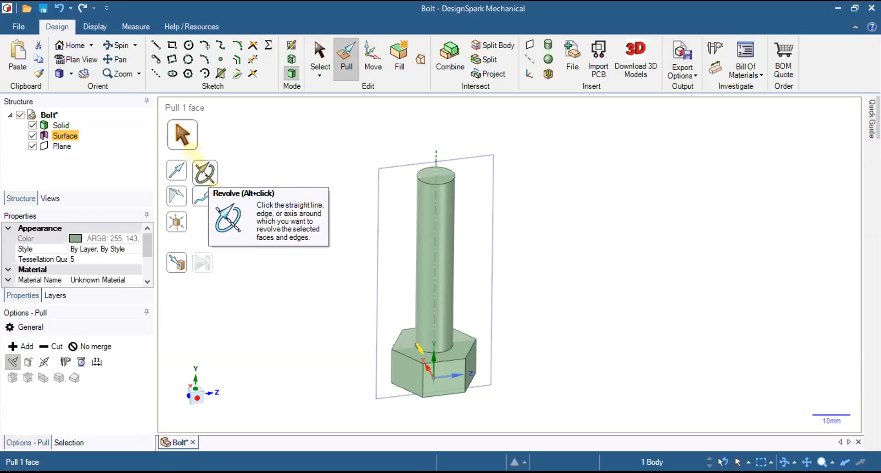
pyautogui.click(204, 174)
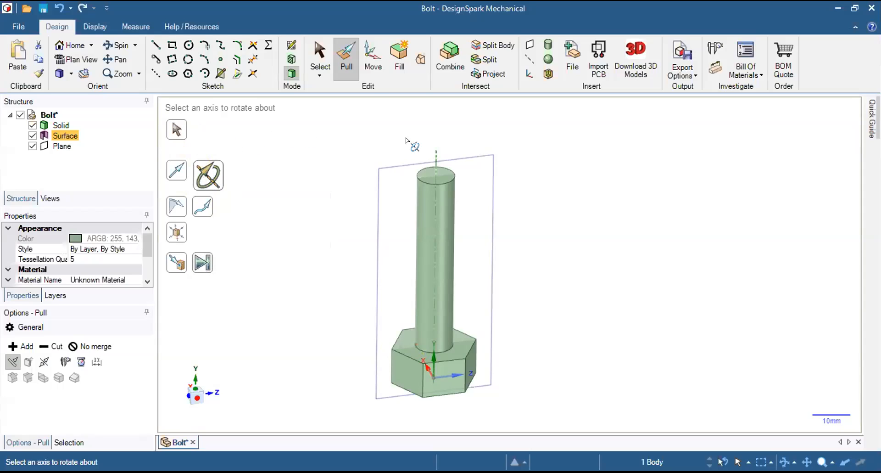
pyautogui.click(435, 151)
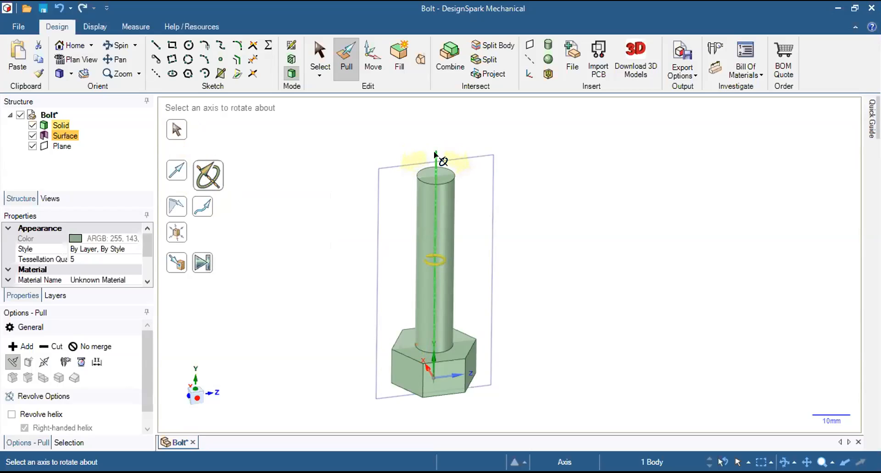
pyautogui.click(435, 154)
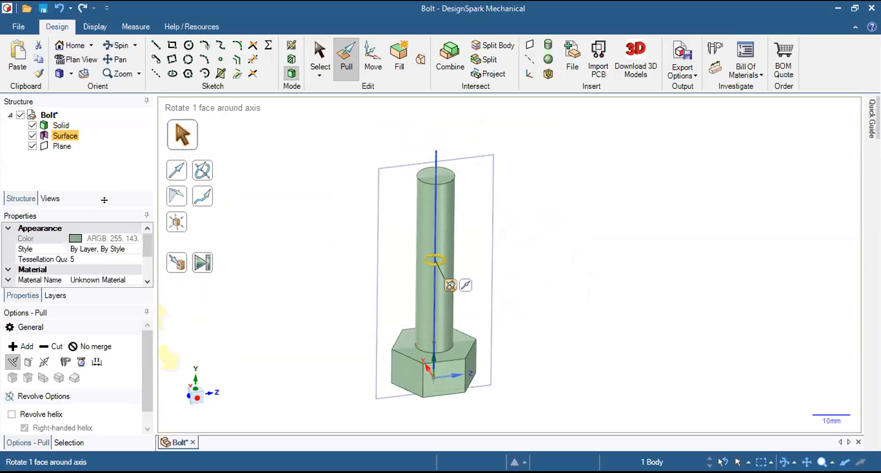
# Make more room for the revolve options, turn on Revolve helix, and set the helix height to 50 mm.
pyautogui.moveTo(105, 200); pyautogui.dragTo(105, 170)
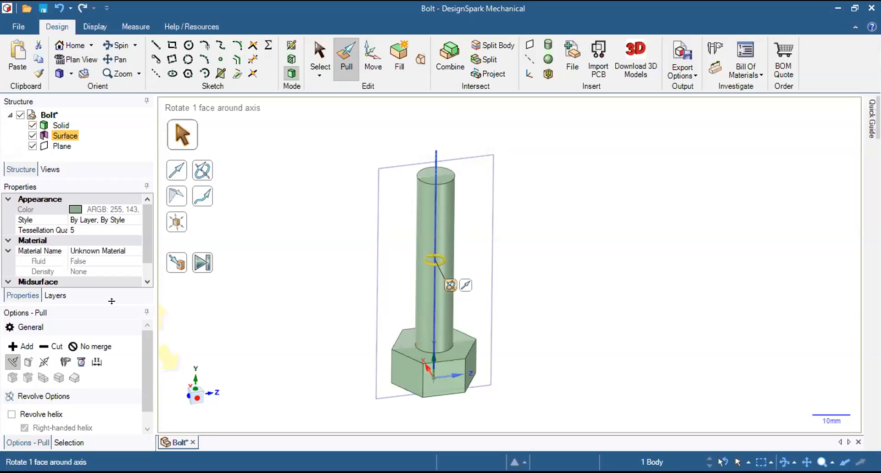
pyautogui.moveTo(112, 300); pyautogui.dragTo(112, 283)
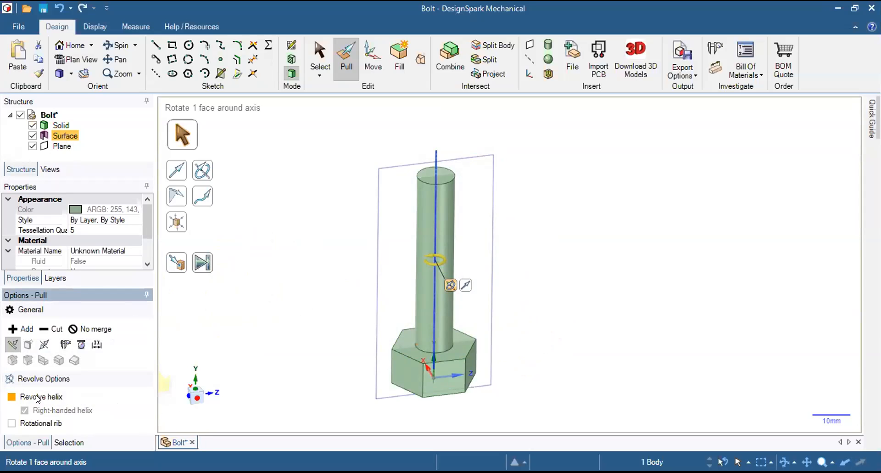
pyautogui.click(12, 397)
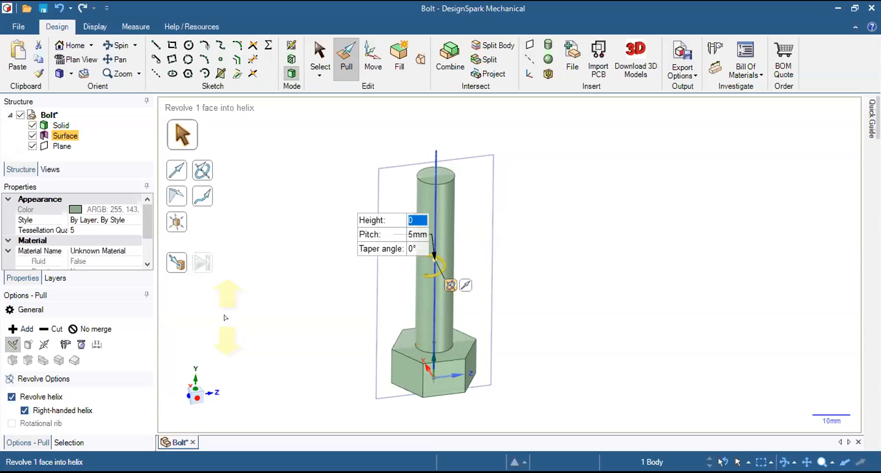
pyautogui.write('50')
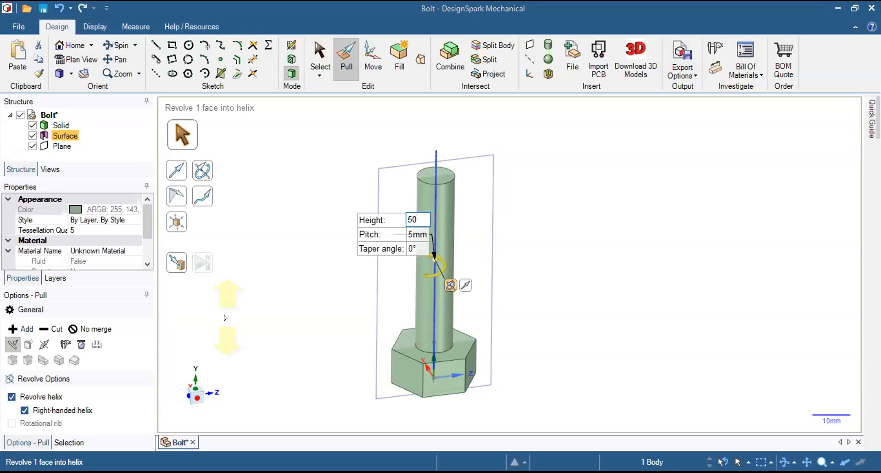
pyautogui.write('MM')
pyautogui.press('BackSpace')
pyautogui.press('BackSpace')
pyautogui.write('mm')
pyautogui.press('Tab')
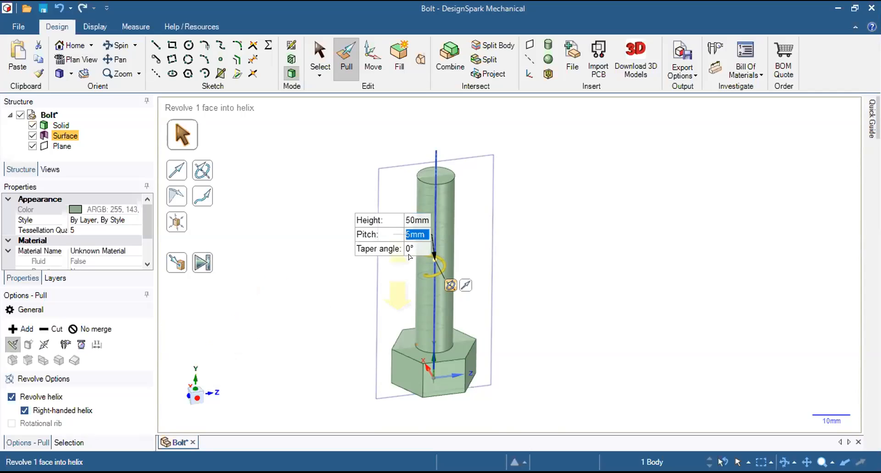
# Set the helix pitch to 1.2 mm.
pyautogui.scroll(2, 448, 239)
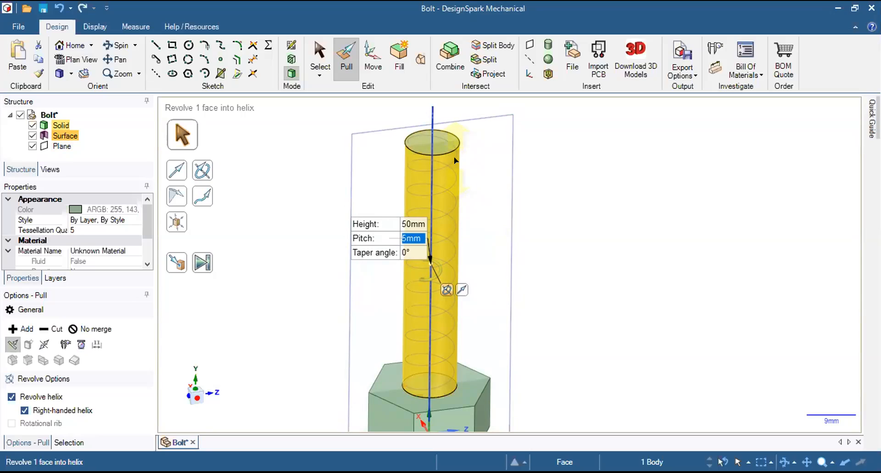
pyautogui.write('1.2')
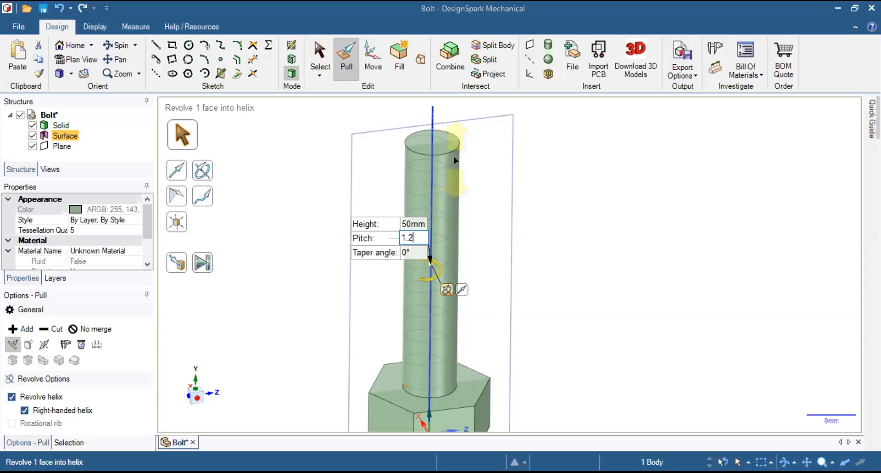
pyautogui.press('Tab')
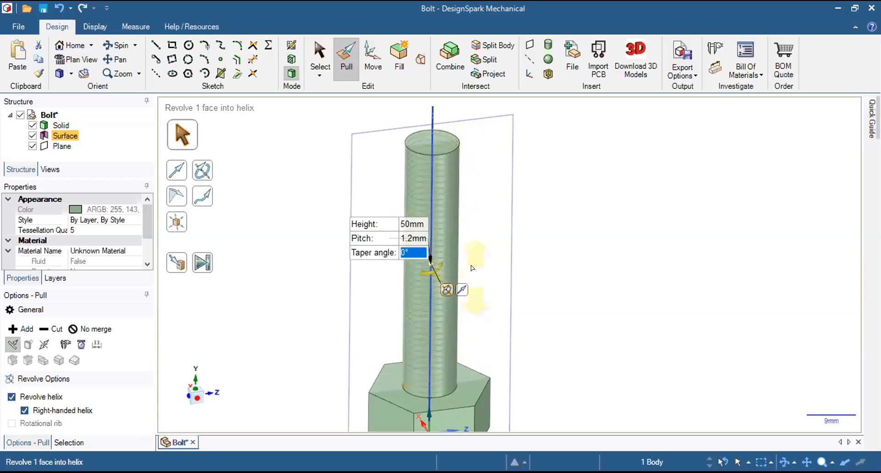
# Examine the helix preview along the shank, try applying the helical revolve, and undo it.
pyautogui.scroll(3, 456, 291)
pyautogui.scroll(5, 401, 241)
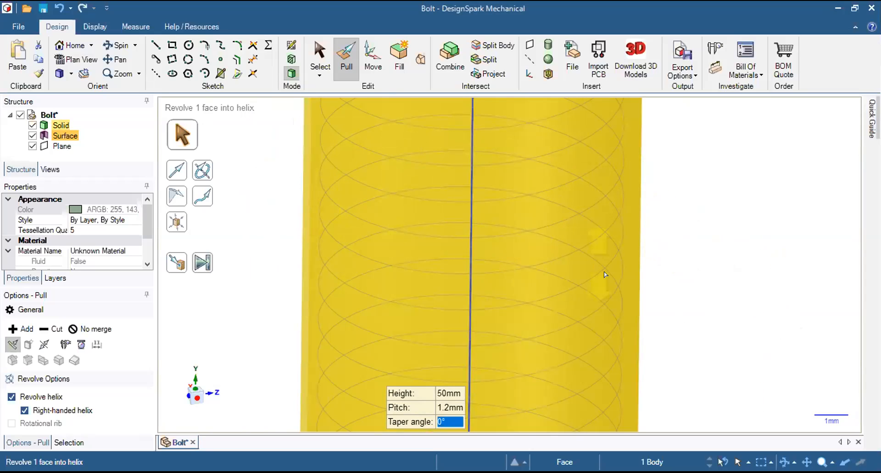
pyautogui.scroll(-3, 753, 253)
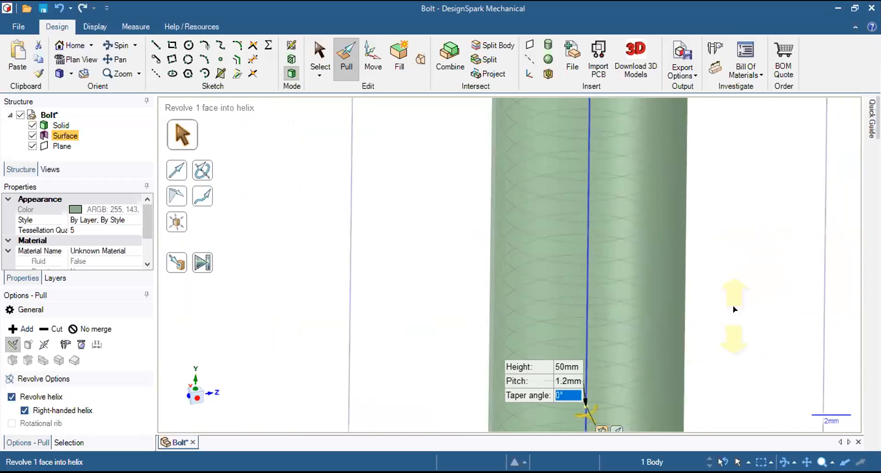
pyautogui.scroll(-5, 730, 305)
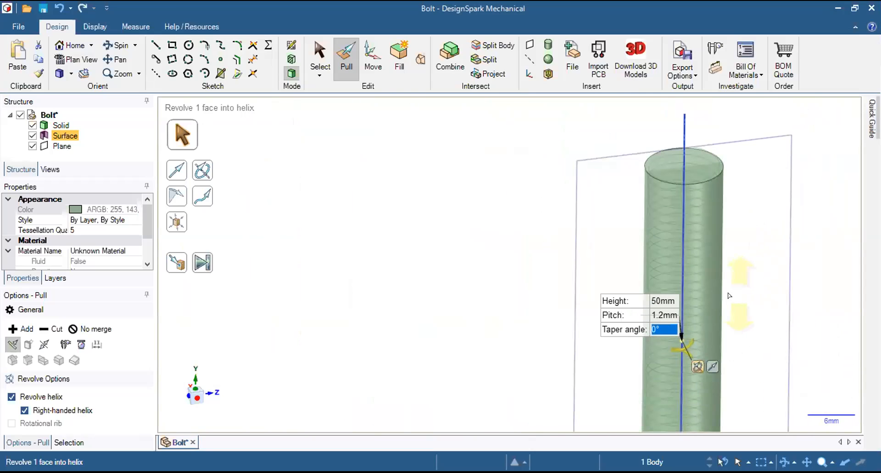
pyautogui.keyDown('shift'); pyautogui.moveTo(504, 261); pyautogui.dragTo(368, 218, button='middle'); pyautogui.keyUp('shift')
pyautogui.scroll(-1, 368, 216)
pyautogui.scroll(1, 532, 235)
pyautogui.scroll(-3, 532, 236)
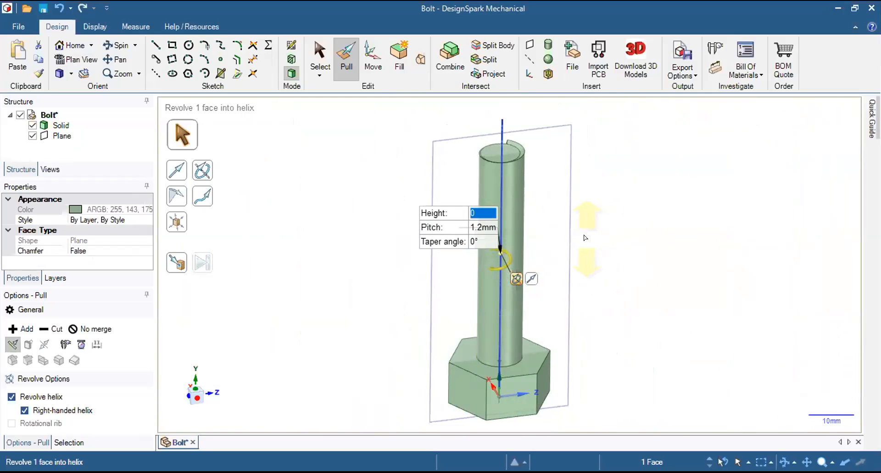
pyautogui.click(541, 253)
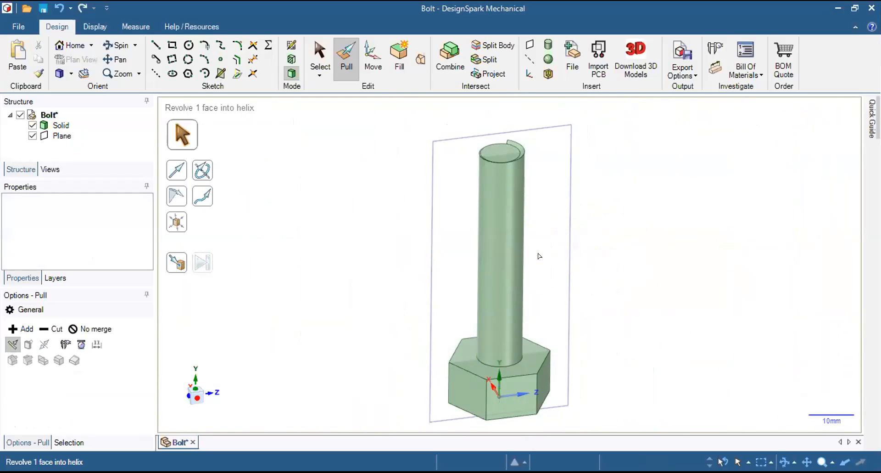
pyautogui.hotkey('ctrl', 'z')
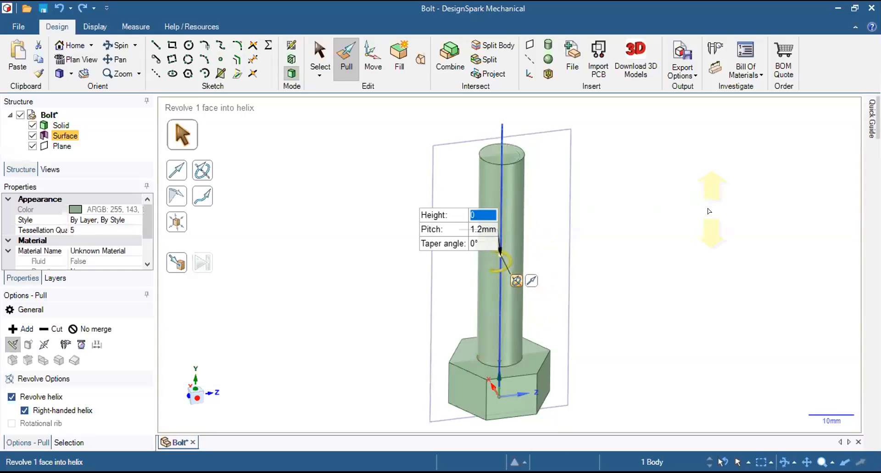
# Retry the helical revolve with a height of 50 mm and undo back to the thread-profile sketch.
pyautogui.write('50mm')
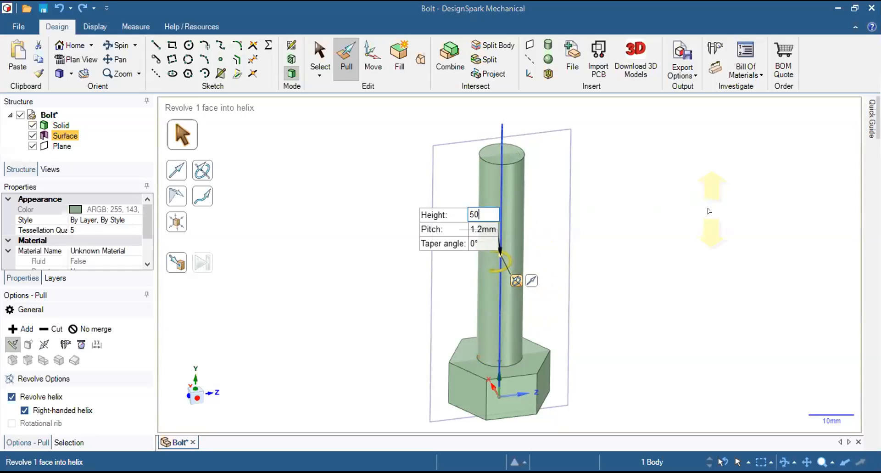
pyautogui.press('Tab')
pyautogui.press('Tab')
pyautogui.press('Return')
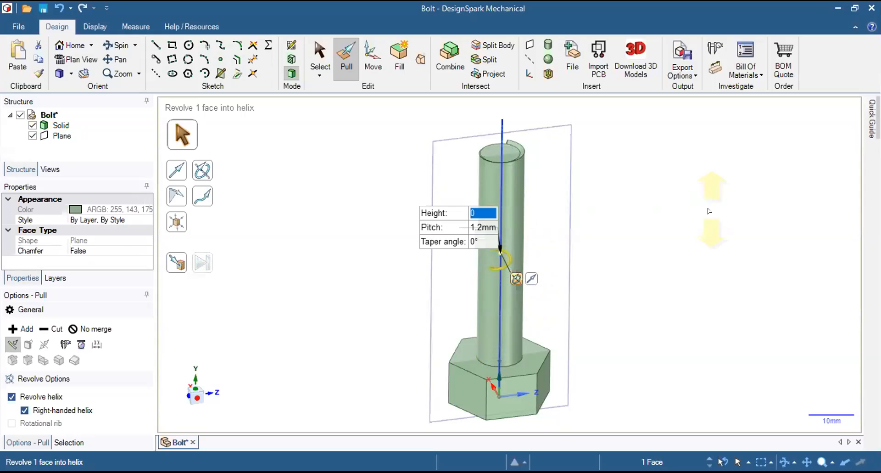
pyautogui.hotkey('ctrl', 'z')
pyautogui.hotkey('ctrl', 'z')
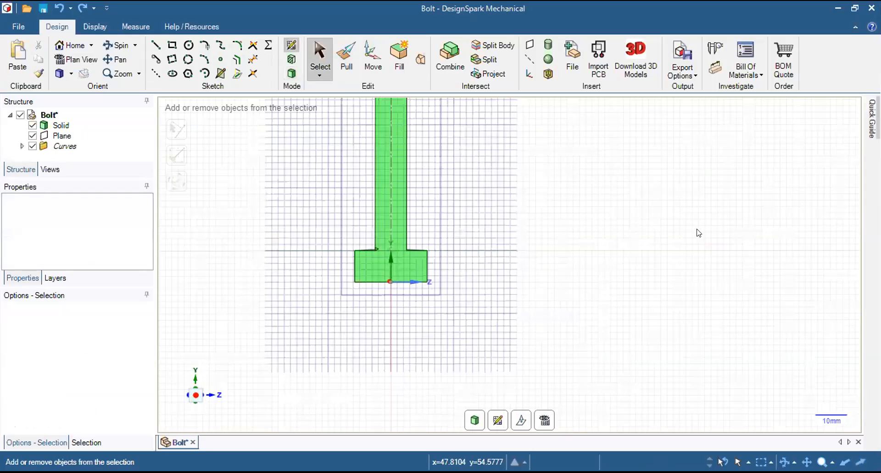
# Examine the edge lengths of the triangular thread profile at the base of the shank.
pyautogui.scroll(10, 381, 249)
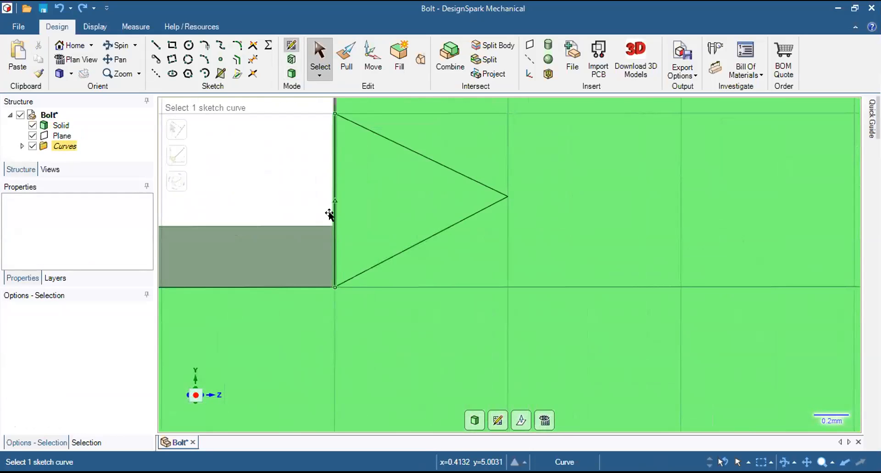
pyautogui.click(493, 196)
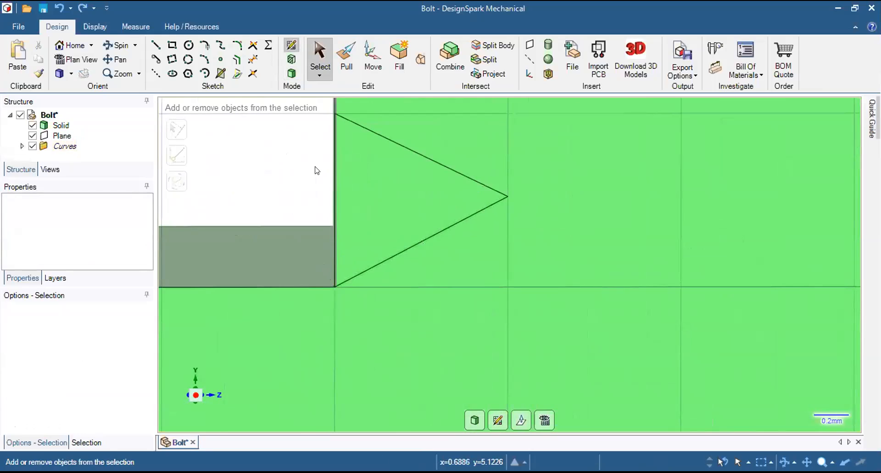
pyautogui.click(329, 165)
pyautogui.keyDown('ctrl'); pyautogui.click(391, 140); pyautogui.keyUp('ctrl')
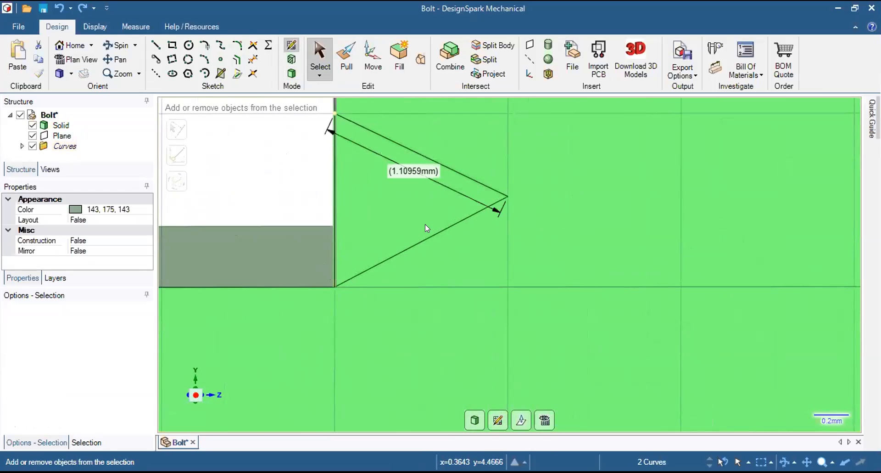
pyautogui.keyDown('ctrl'); pyautogui.click(428, 231); pyautogui.keyUp('ctrl')
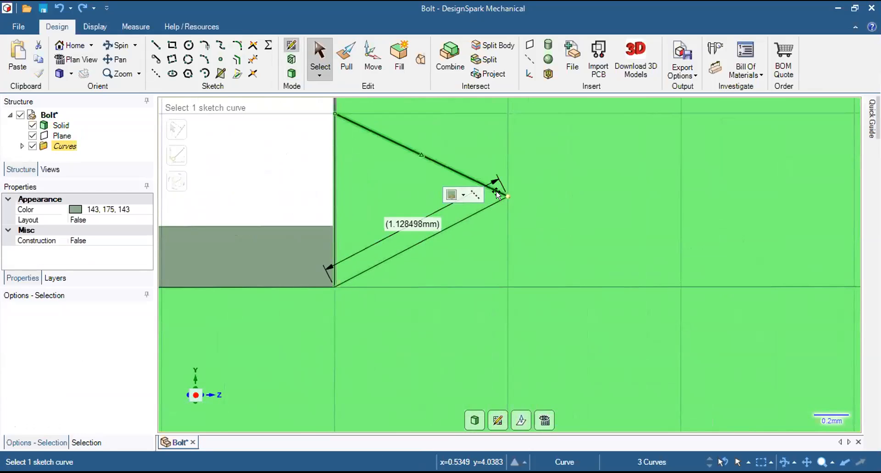
pyautogui.click(60, 145)
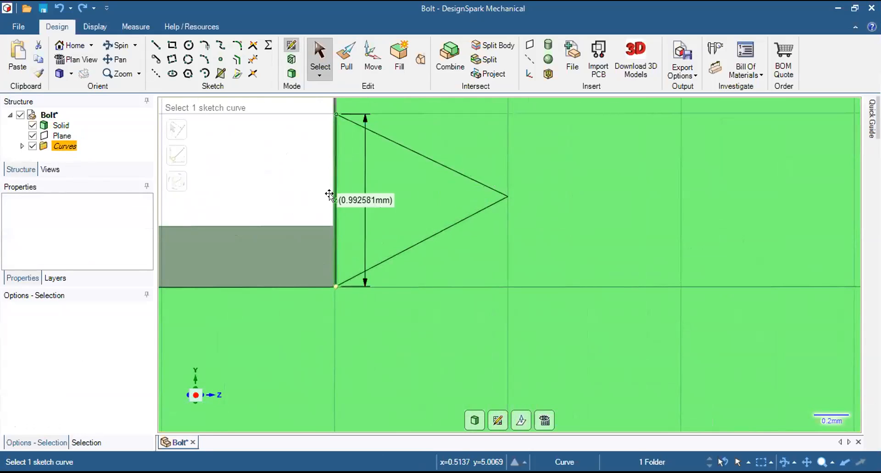
pyautogui.click(251, 184)
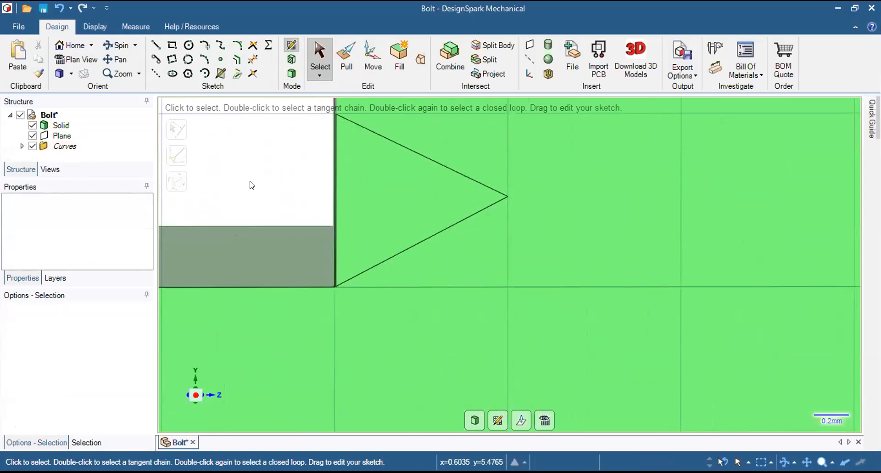
# Undo the last change to the triangular thread-profile sketch.
pyautogui.press('ctrl')
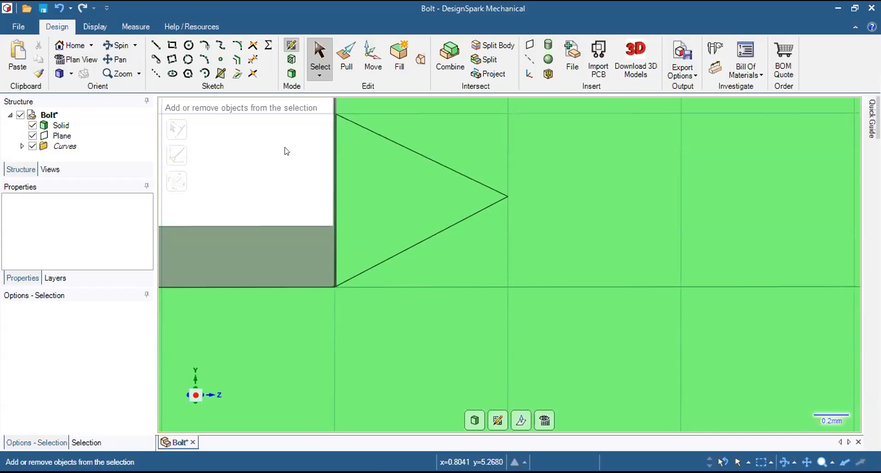
pyautogui.hotkey('ctrl', 'z')
pyautogui.hotkey('ctrl', 'z')
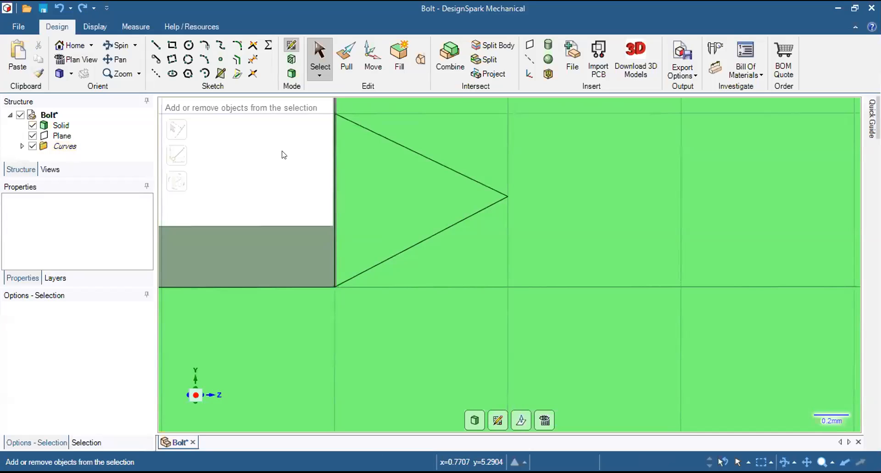
pyautogui.hotkey('ctrl', 'z')
pyautogui.scroll(-1, 337, 174)
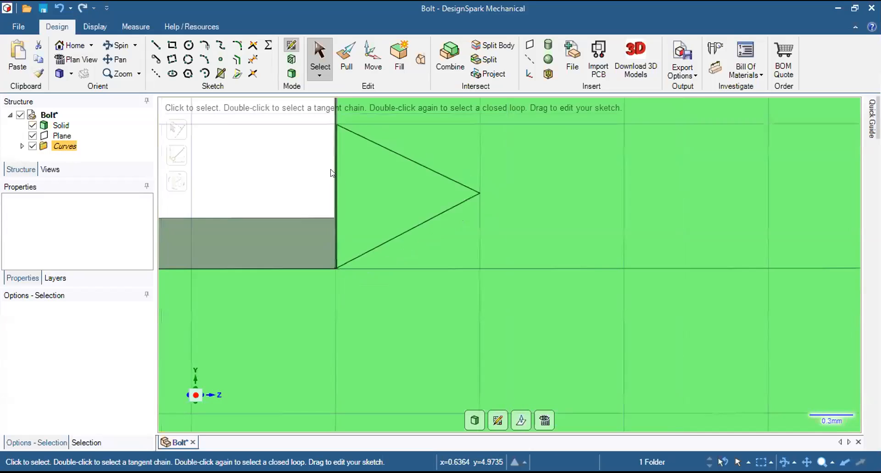
# Turn the thread-profile sketch into a surface by starting Pull, and clear the face selection on the bolt head.
pyautogui.click(346, 66)
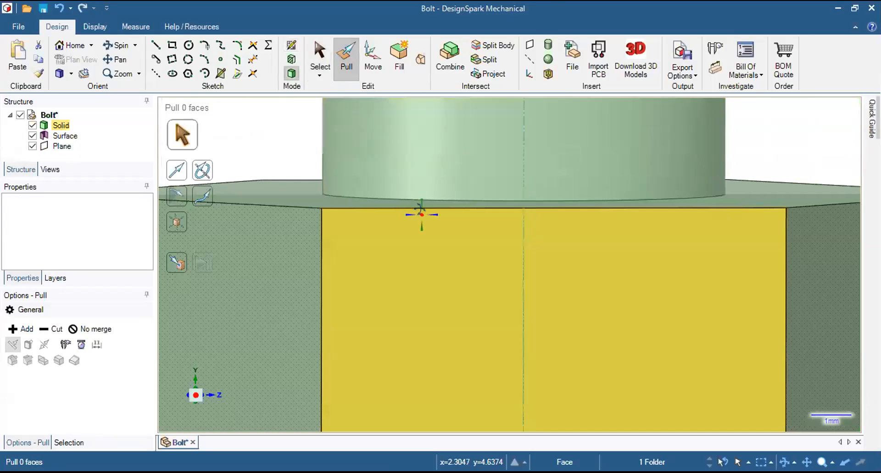
pyautogui.click(419, 212)
pyautogui.rightClick(423, 212)
pyautogui.click(295, 150)
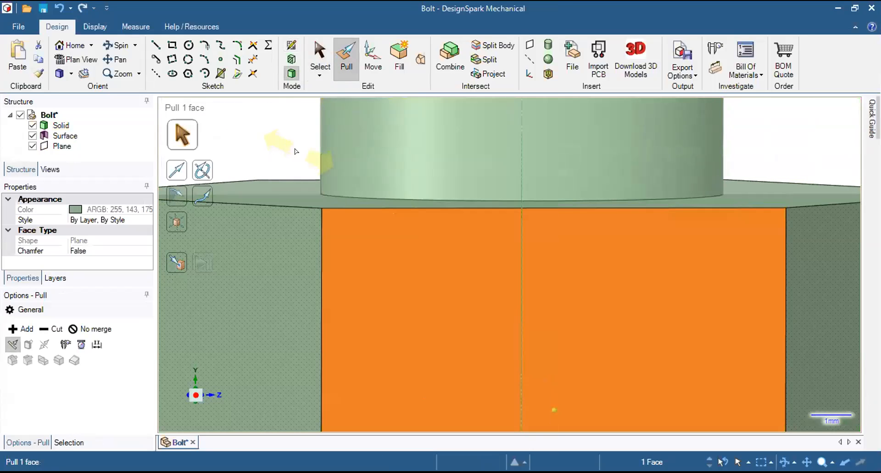
pyautogui.click(289, 150)
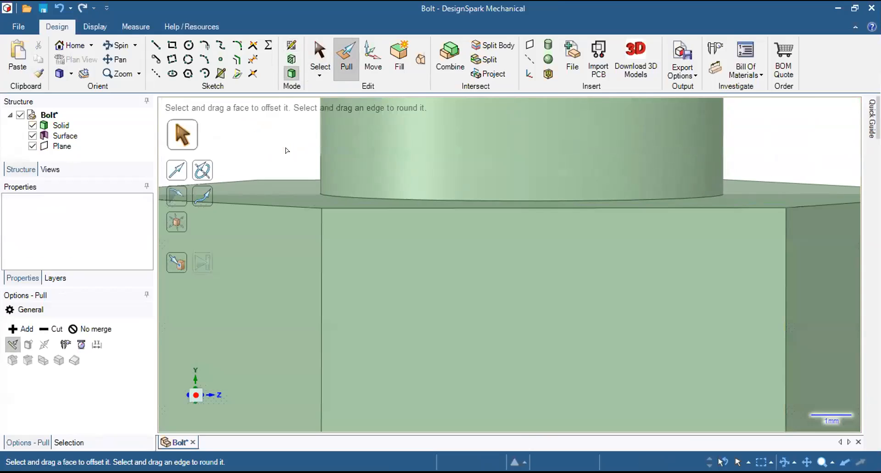
# Start a Pull revolve of the thread-profile surface about the shank's centre axis with Revolve helix turned on.
pyautogui.scroll(-8, 290, 151)
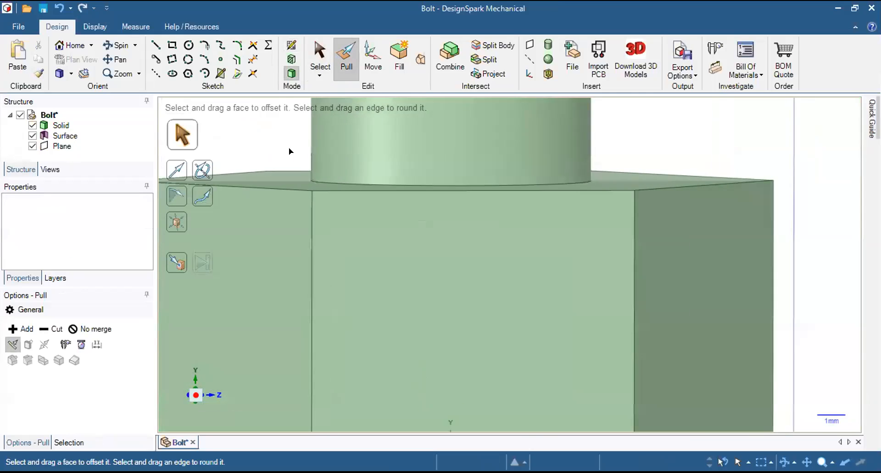
pyautogui.keyDown('shift'); pyautogui.moveTo(267, 132); pyautogui.dragTo(407, 331, button='middle'); pyautogui.keyUp('shift')
pyautogui.scroll(-3, 418, 230)
pyautogui.moveTo(418, 230); pyautogui.dragTo(408, 246, button='middle')
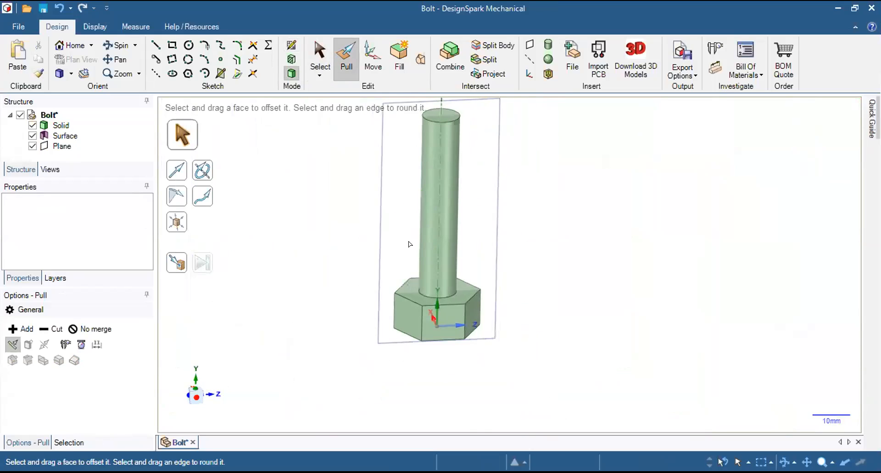
pyautogui.moveTo(392, 180); pyautogui.dragTo(369, 193, button='middle')
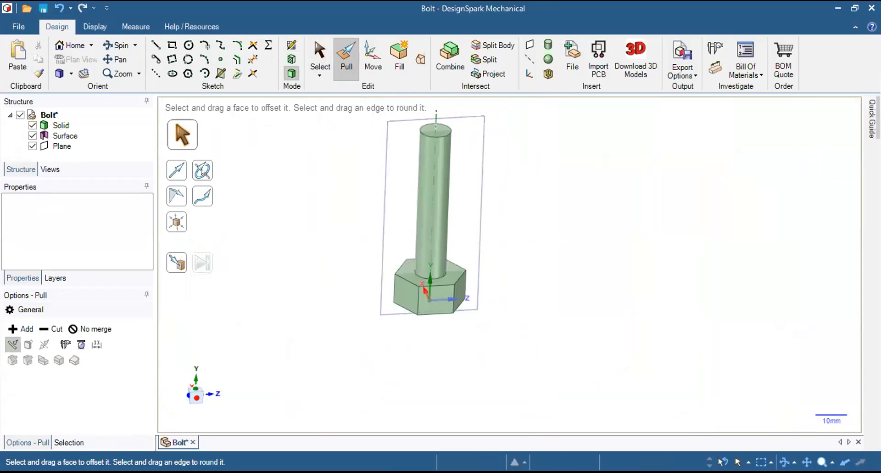
pyautogui.click(66, 137)
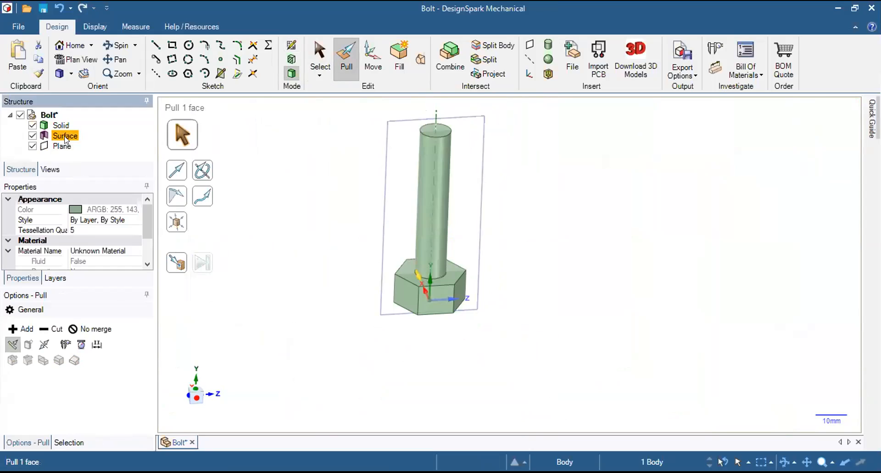
pyautogui.click(203, 172)
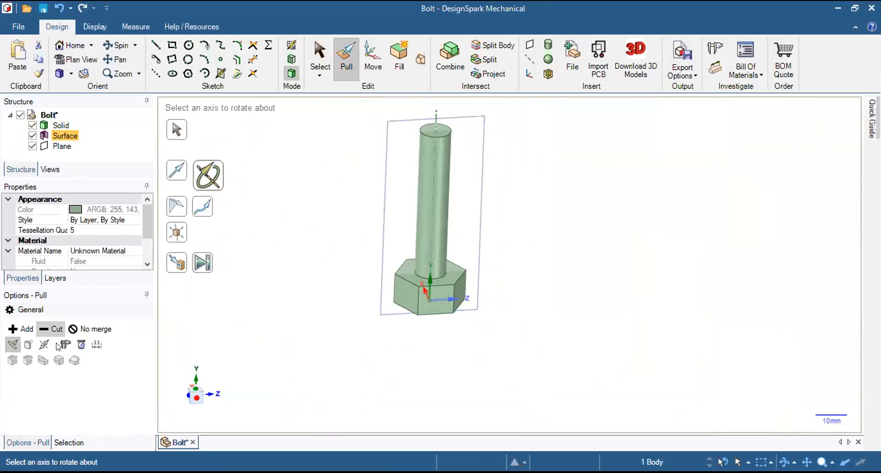
pyautogui.click(434, 173)
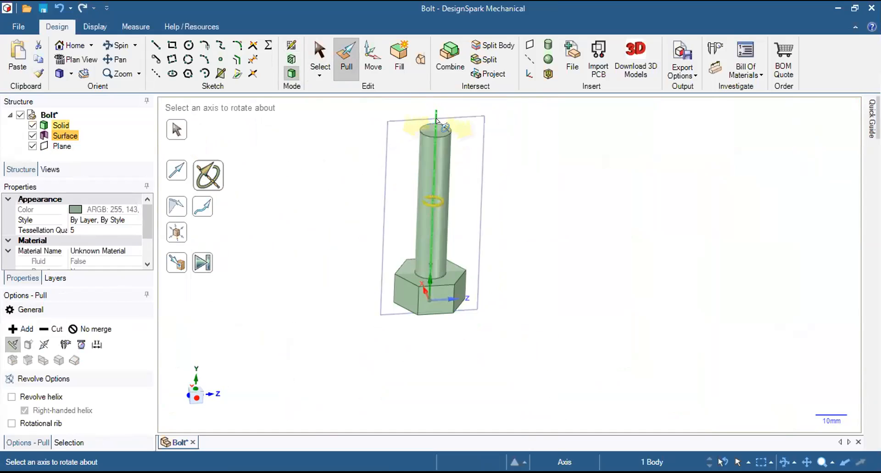
pyautogui.click(437, 126)
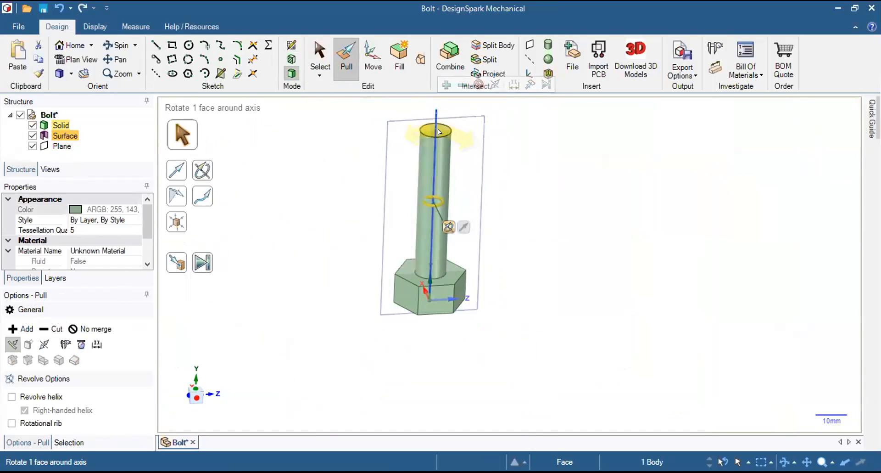
pyautogui.click(43, 397)
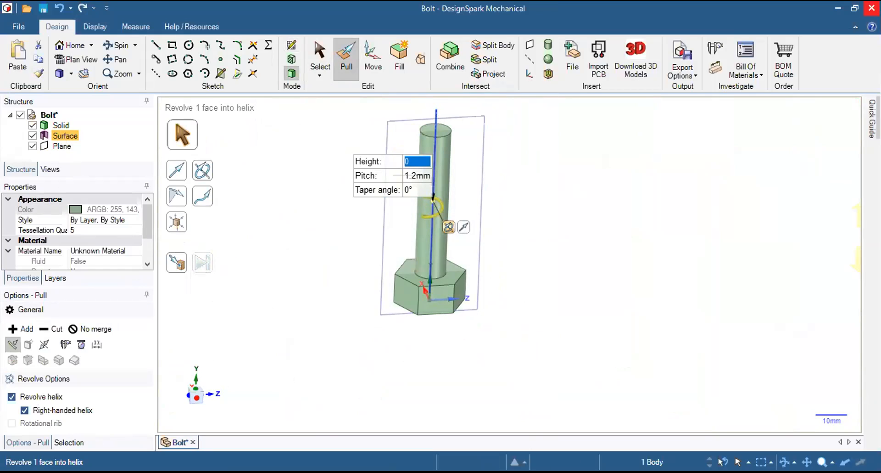
# Set the helix height to 50 mm and apply the helical revolve to the shank.
pyautogui.write('50')
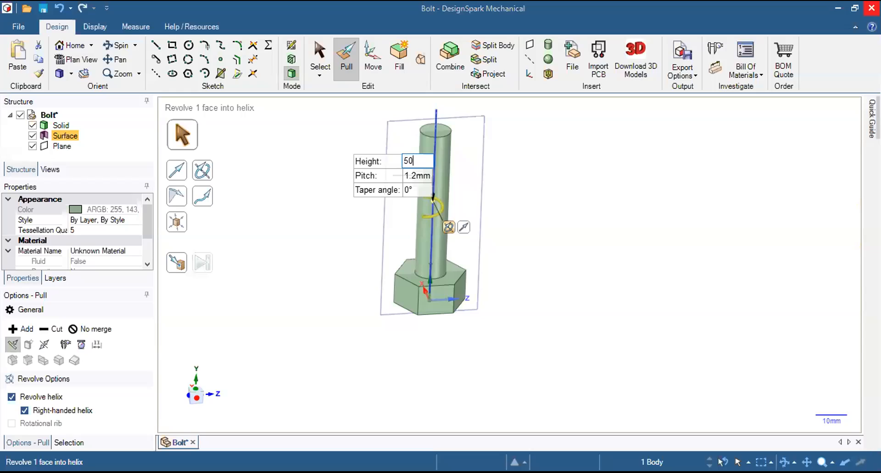
pyautogui.press('Tab')
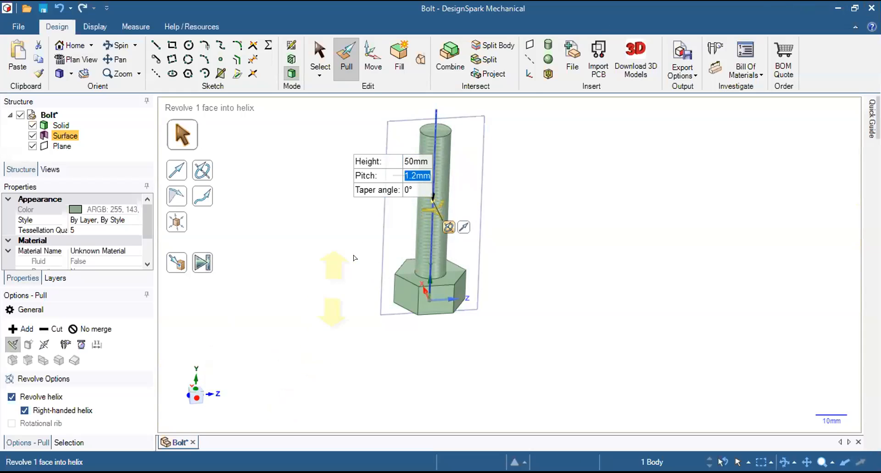
pyautogui.press('Return')
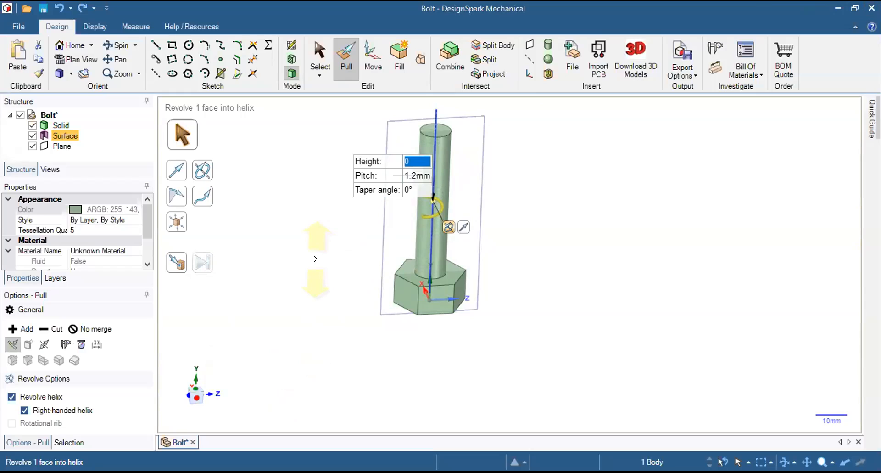
pyautogui.write('50')
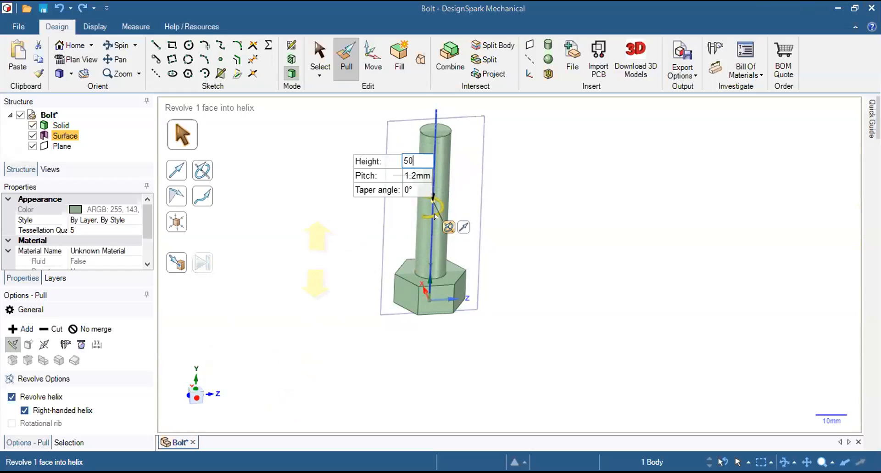
pyautogui.press('Return')
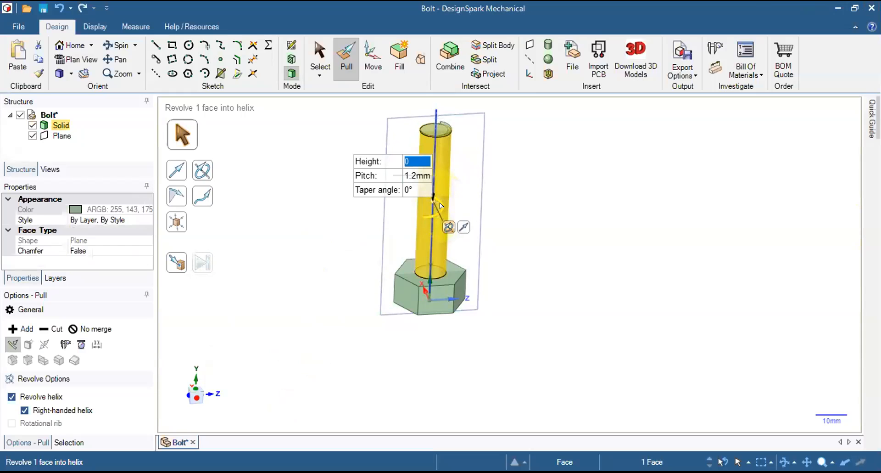
# Try to pull the 1.2 mm pitch helical cut freehand along the shank toward the hexagonal head.
pyautogui.moveTo(440, 200); pyautogui.dragTo(437, 298)
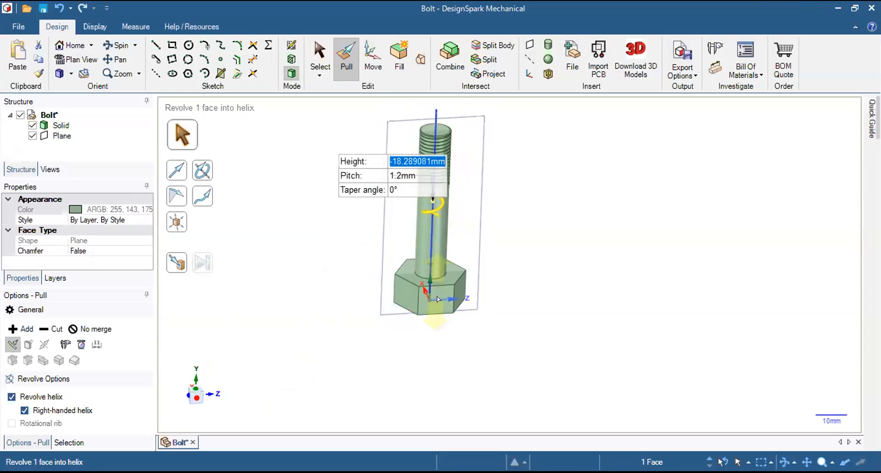
pyautogui.moveTo(441, 341)
pyautogui.mouseDown()
pyautogui.moveTo(447, 377)
pyautogui.moveTo(445, 329)
pyautogui.mouseUp()
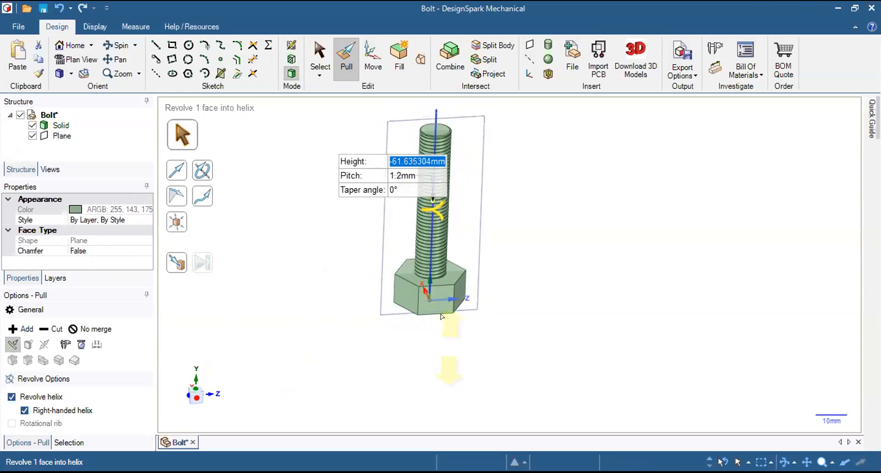
pyautogui.moveTo(442, 300); pyautogui.dragTo(442, 283)
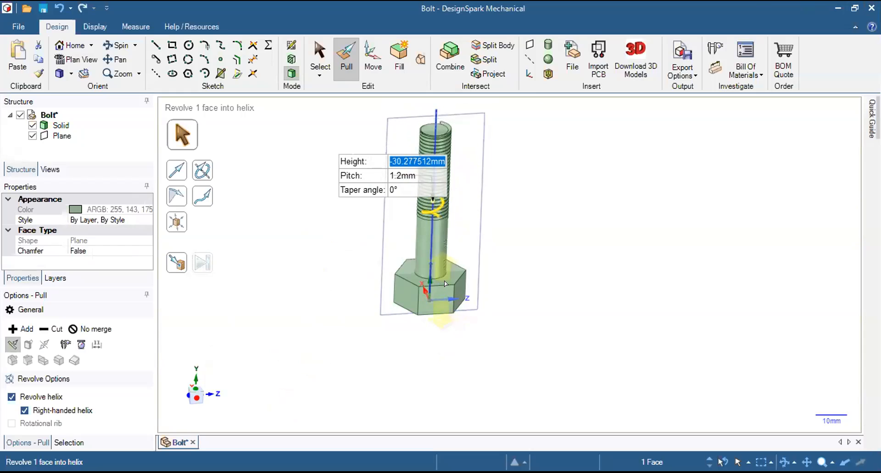
pyautogui.moveTo(472, 258); pyautogui.dragTo(491, 194)
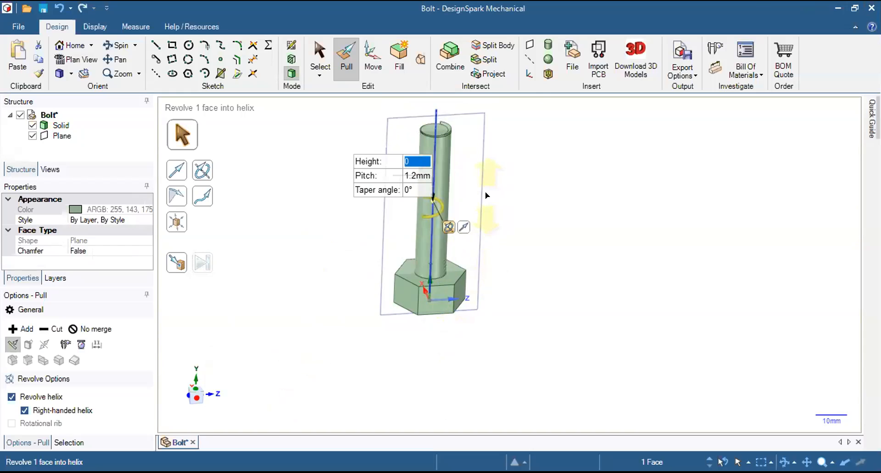
# Inspect the shank's free end, and undo back to the triangular thread-profile sketch at the shank's base.
pyautogui.moveTo(420, 129); pyautogui.dragTo(416, 103, button='middle')
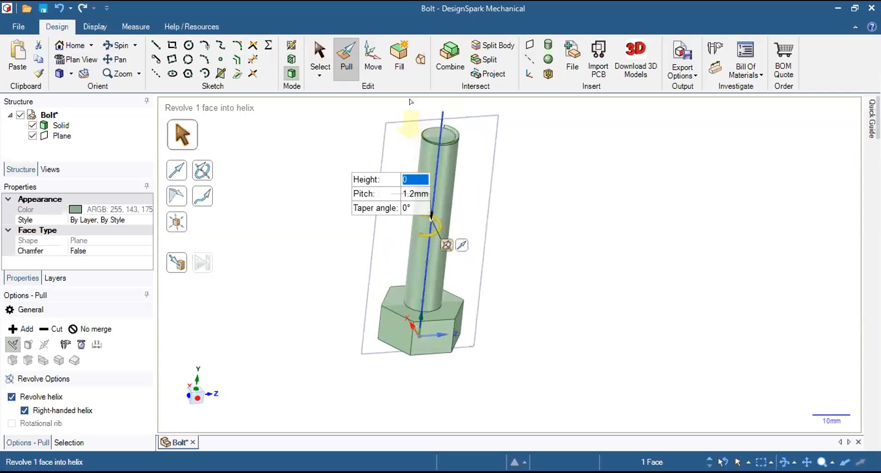
pyautogui.scroll(5, 416, 104)
pyautogui.moveTo(459, 133); pyautogui.dragTo(437, 204, button='middle')
pyautogui.scroll(6, 437, 204)
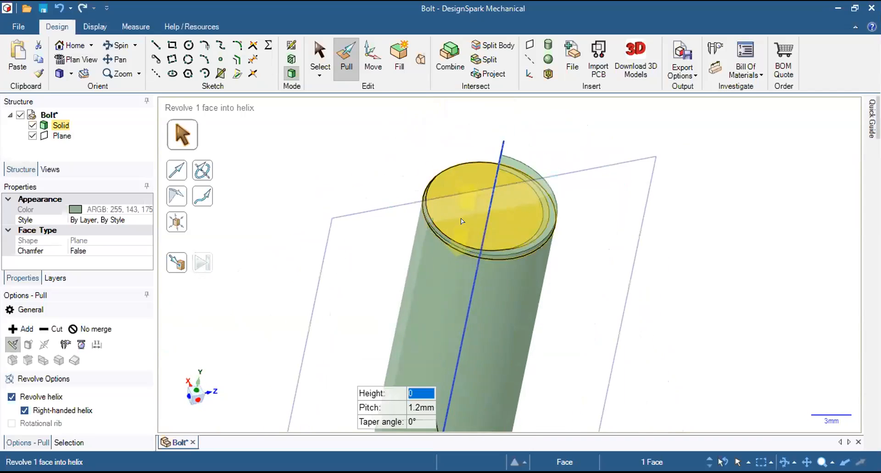
pyautogui.scroll(-10, 489, 277)
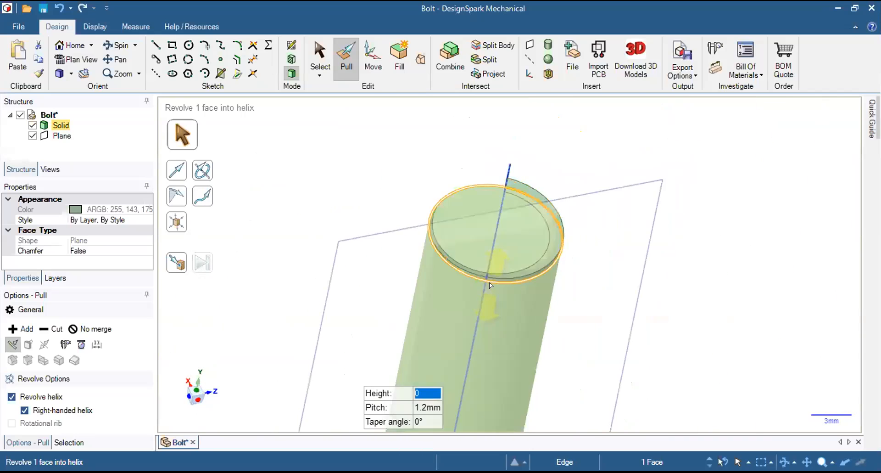
pyautogui.scroll(4, 459, 366)
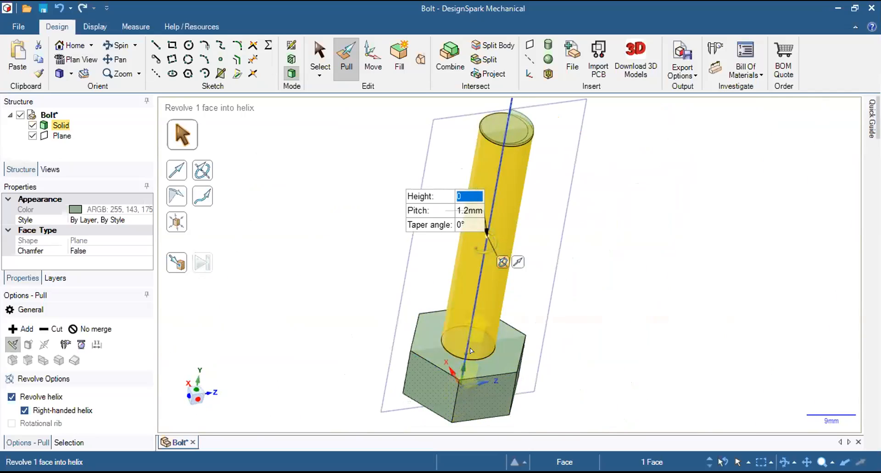
pyautogui.hotkey('ctrl', 'z')
pyautogui.hotkey('ctrl', 'z')
pyautogui.hotkey('ctrl', 'z')
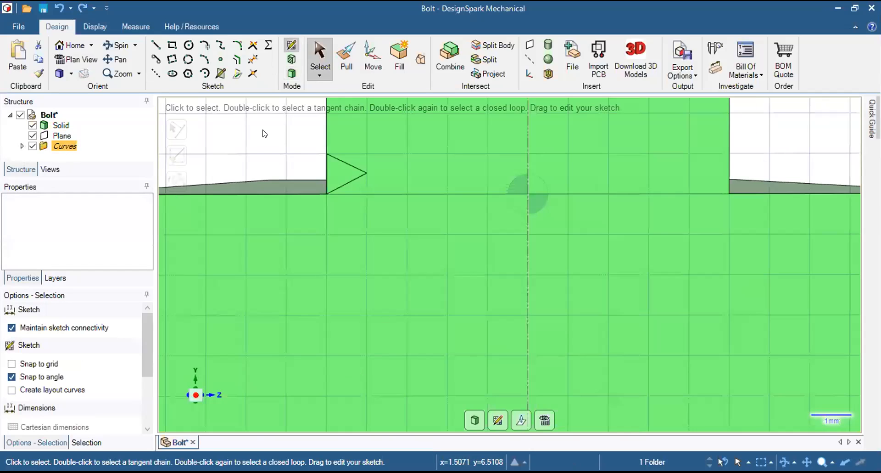
# Delete the lines of the triangular thread profile at the shank's base.
pyautogui.moveTo(294, 144); pyautogui.dragTo(404, 201)
pyautogui.click(339, 159)
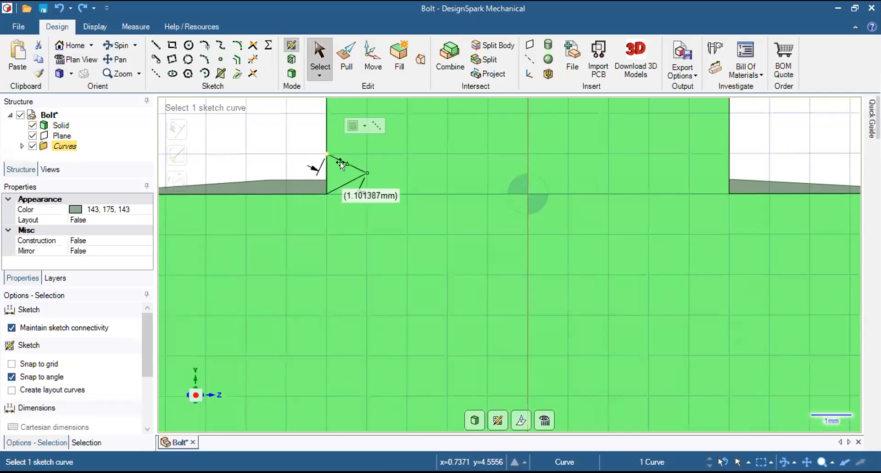
pyautogui.press('Delete')
pyautogui.click(344, 178)
pyautogui.press('Delete')
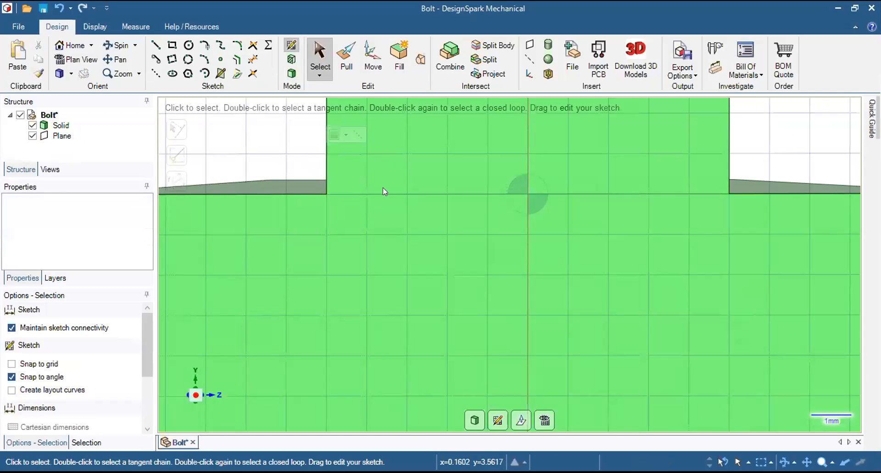
# Draw a vertical line about 1 mm long down the shank's side edge from the corner at its free end.
pyautogui.scroll(-2, 378, 224)
pyautogui.scroll(-8, 377, 230)
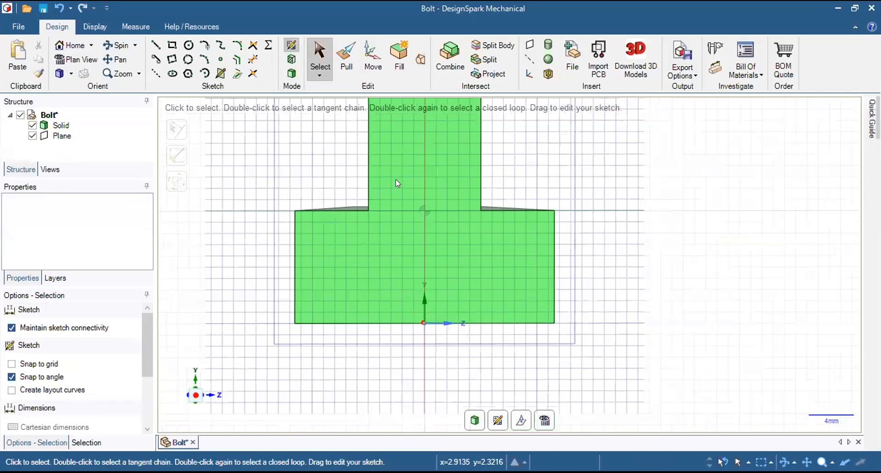
pyautogui.scroll(-3, 414, 156)
pyautogui.keyDown('shift'); pyautogui.moveTo(413, 156); pyautogui.dragTo(427, 272, button='middle'); pyautogui.keyUp('shift')
pyautogui.scroll(1, 414, 178)
pyautogui.scroll(8, 416, 180)
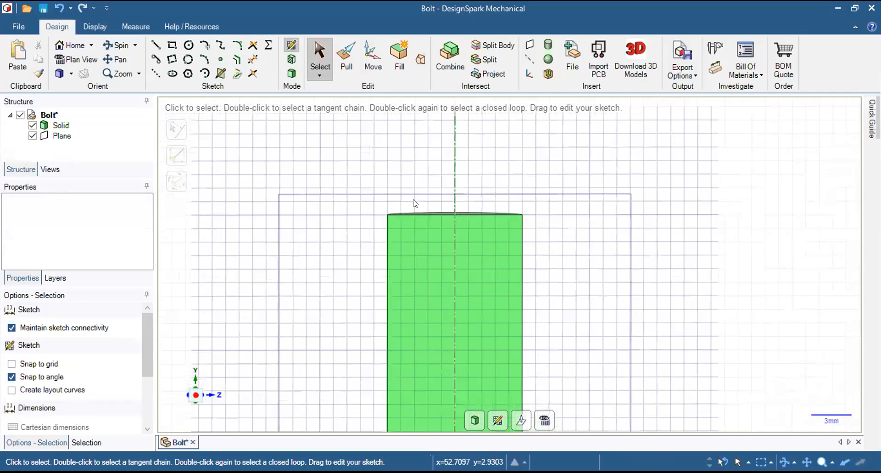
pyautogui.click(155, 44)
pyautogui.click(311, 288)
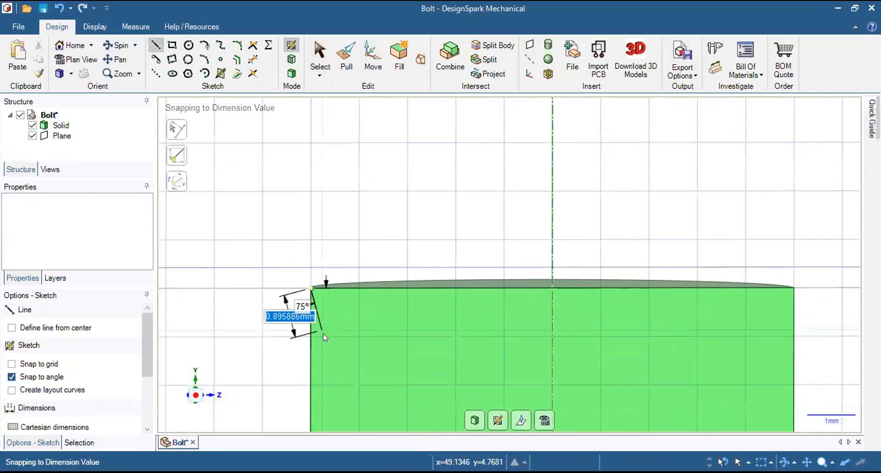
pyautogui.click(312, 338)
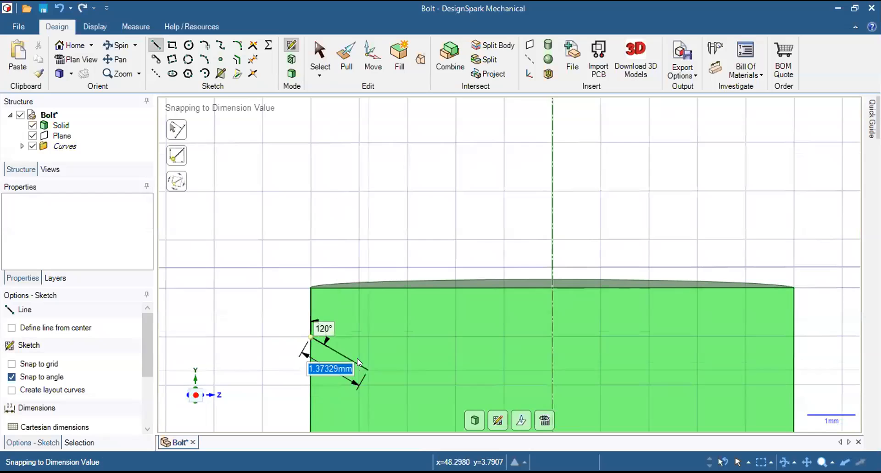
# Close the thread profile with two sloping lines meeting midway along its height, about 1 mm inside the shank.
pyautogui.scroll(5, 355, 314)
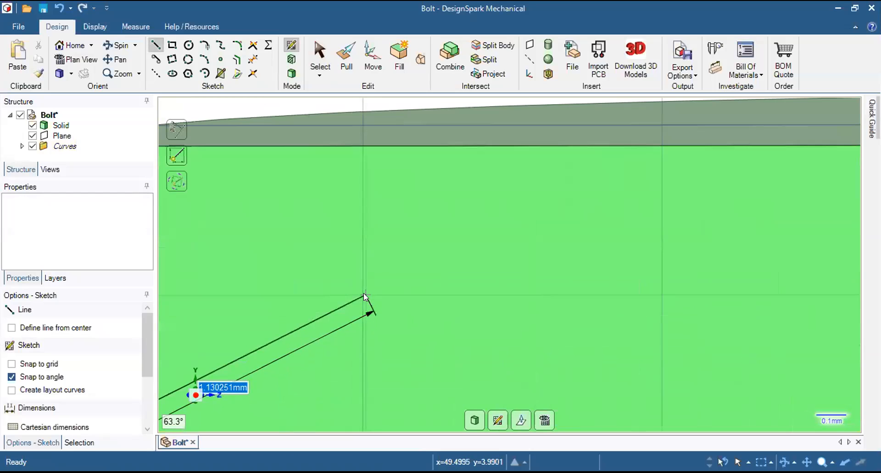
pyautogui.click(362, 292)
pyautogui.scroll(-4, 340, 289)
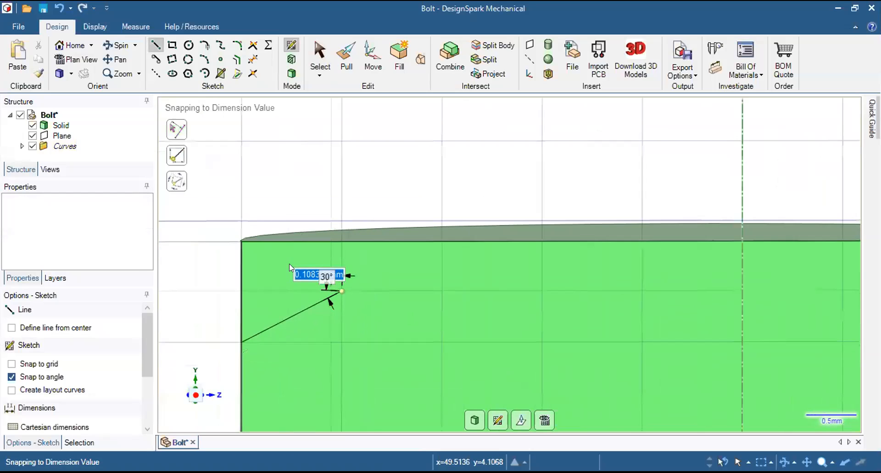
pyautogui.click(240, 242)
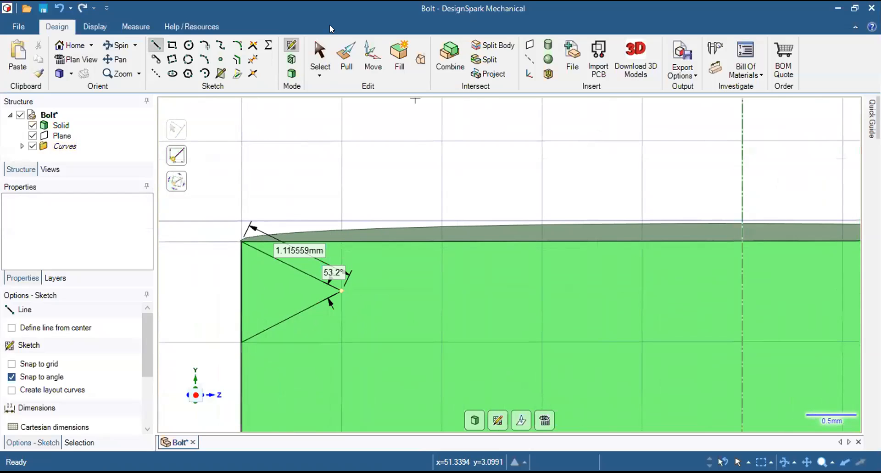
pyautogui.press('Escape')
# Pull the thread profile as a surface, revolving it about the shank's centre axis with Revolve helix turned on.
pyautogui.press('p')
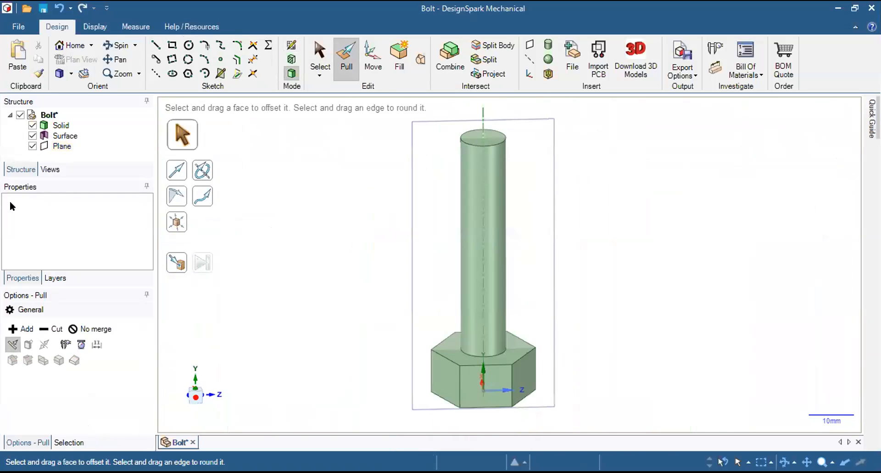
pyautogui.click(55, 137)
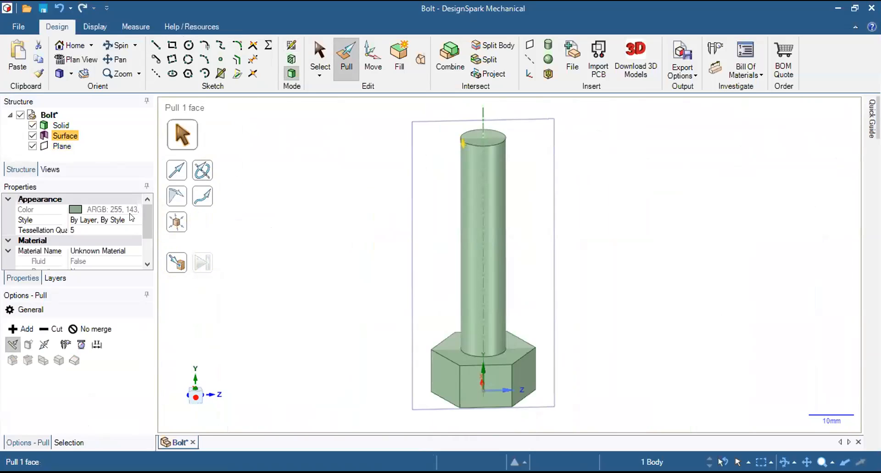
pyautogui.click(202, 170)
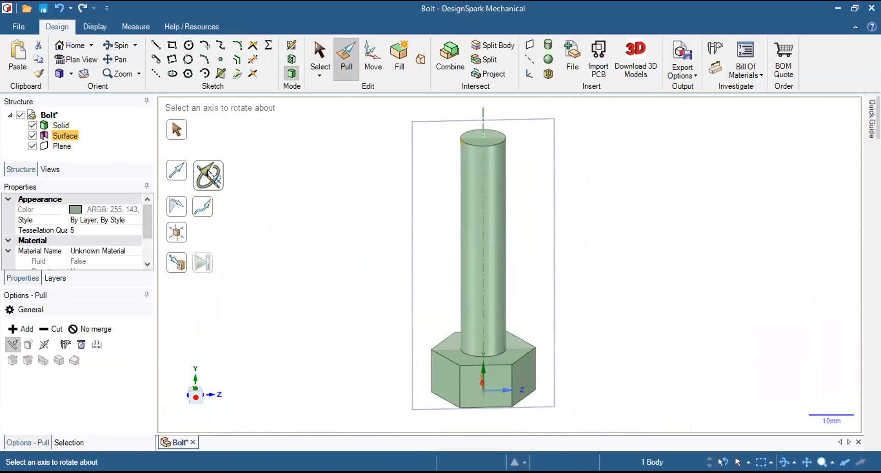
pyautogui.click(482, 122)
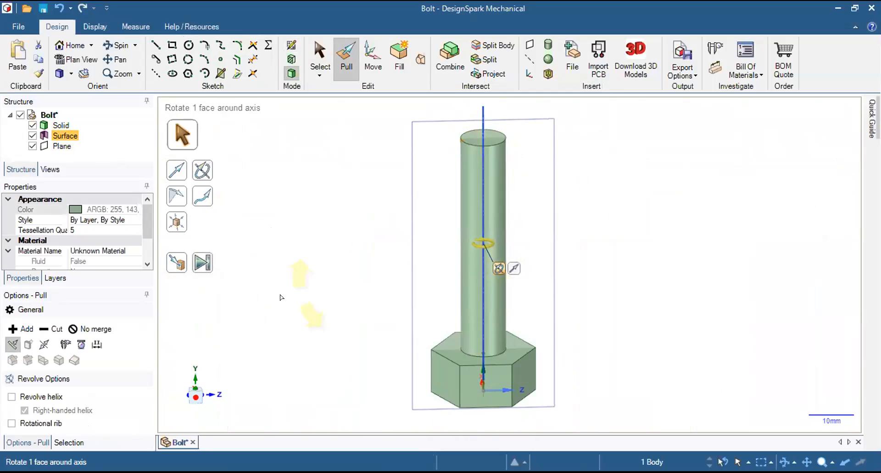
pyautogui.click(35, 395)
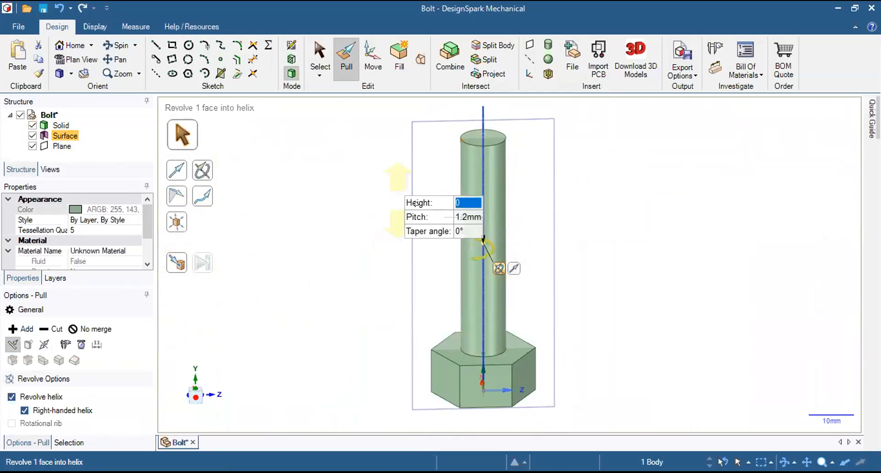
# Pull the helical thread cut down the full shank, trying helix heights of 50 mm and -50 mm.
pyautogui.write('50')
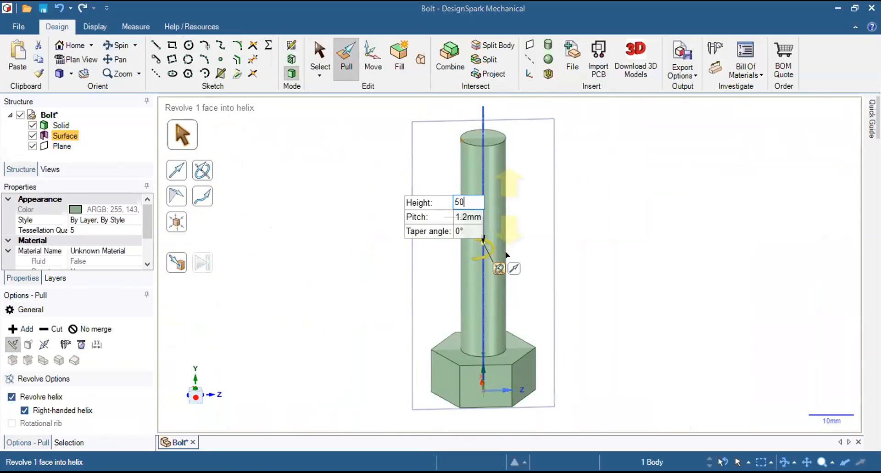
pyautogui.press('Return')
pyautogui.moveTo(491, 258); pyautogui.dragTo(490, 460)
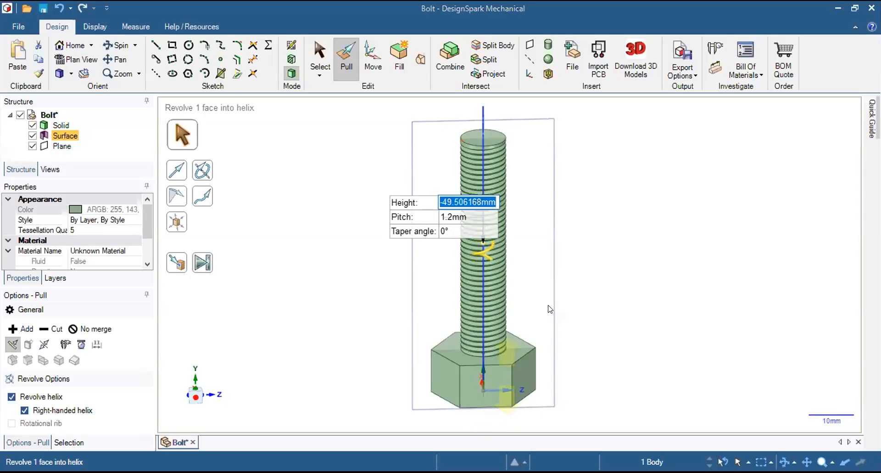
pyautogui.write('-50')
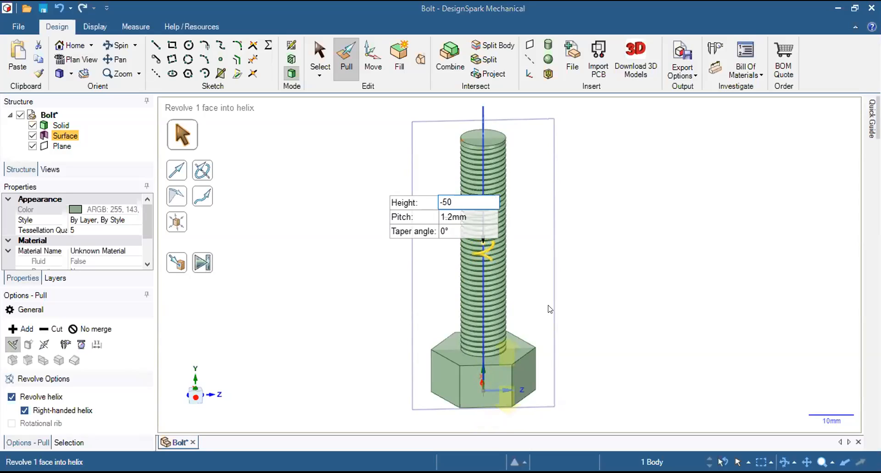
pyautogui.press('Return')
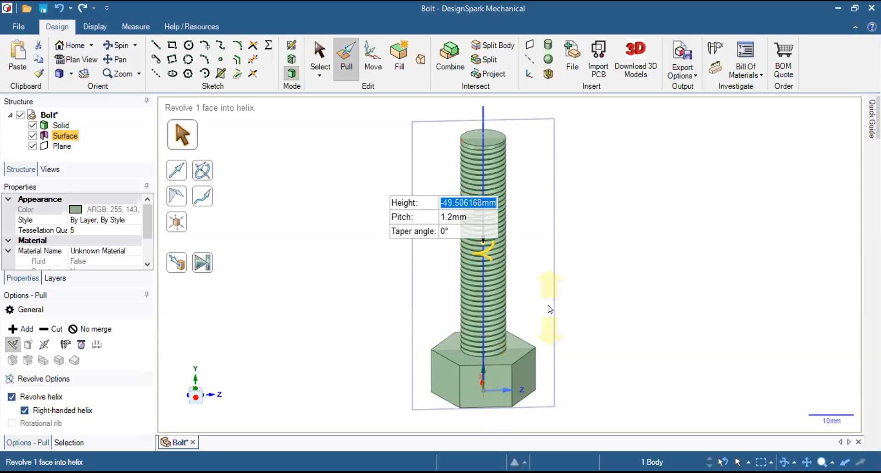
pyautogui.click(642, 252)
pyautogui.moveTo(364, 267); pyautogui.dragTo(387, 210, button='right')
pyautogui.click(624, 204)
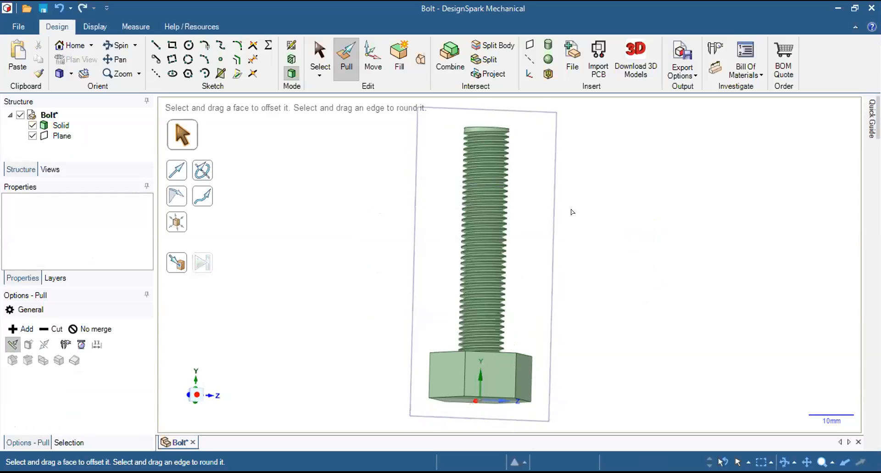
# Examine the crests and roots of the cut thread along the side of the shank.
pyautogui.scroll(6, 492, 217)
pyautogui.scroll(4, 522, 233)
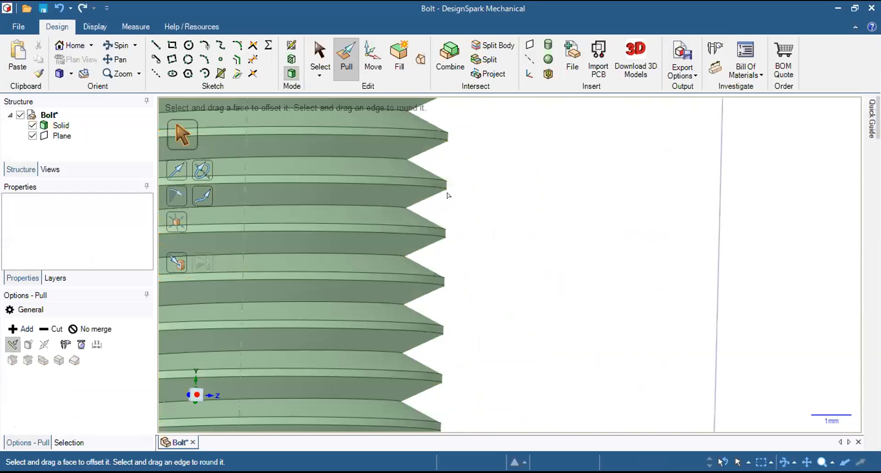
pyautogui.click(441, 236)
pyautogui.scroll(1, 470, 284)
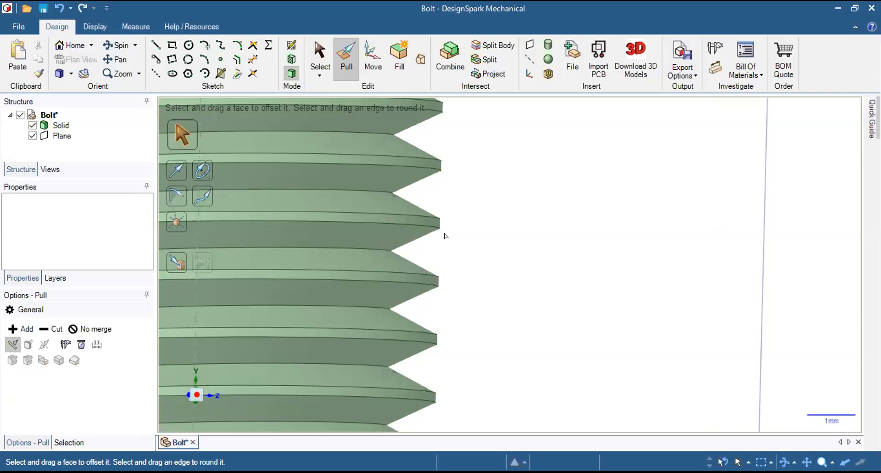
pyautogui.scroll(1, 445, 239)
pyautogui.scroll(3, 445, 239)
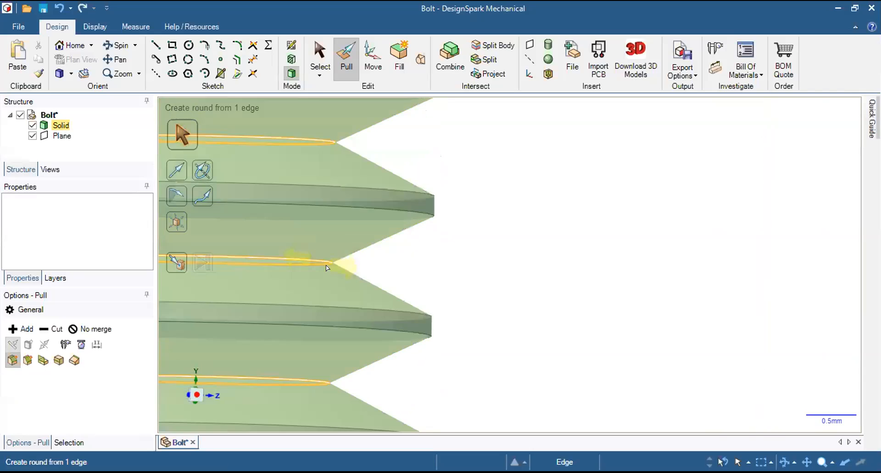
pyautogui.scroll(-1, 335, 262)
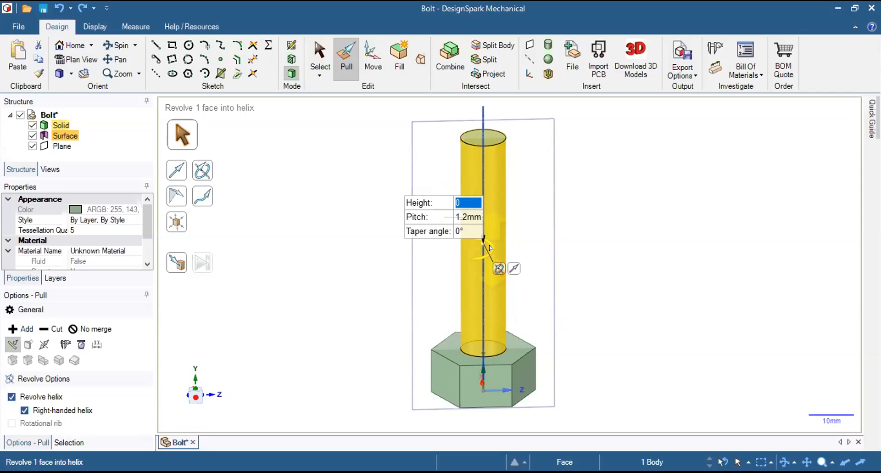
# Try cutting the helical thread down the shank from its free end with a helix height of -50 mm.
pyautogui.moveTo(491, 252); pyautogui.dragTo(489, 298)
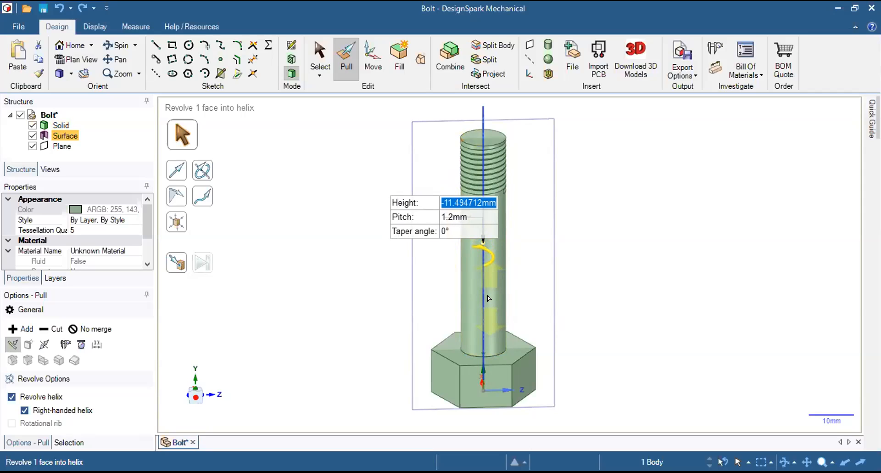
pyautogui.moveTo(488, 299); pyautogui.dragTo(489, 299)
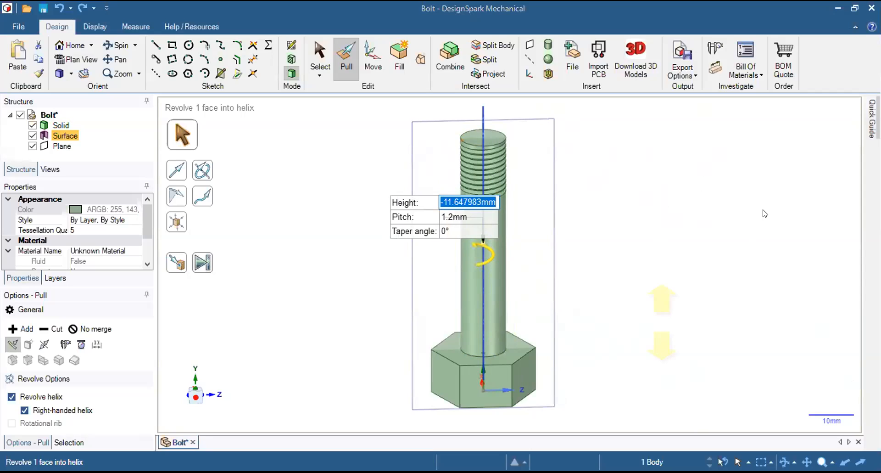
pyautogui.write('-')
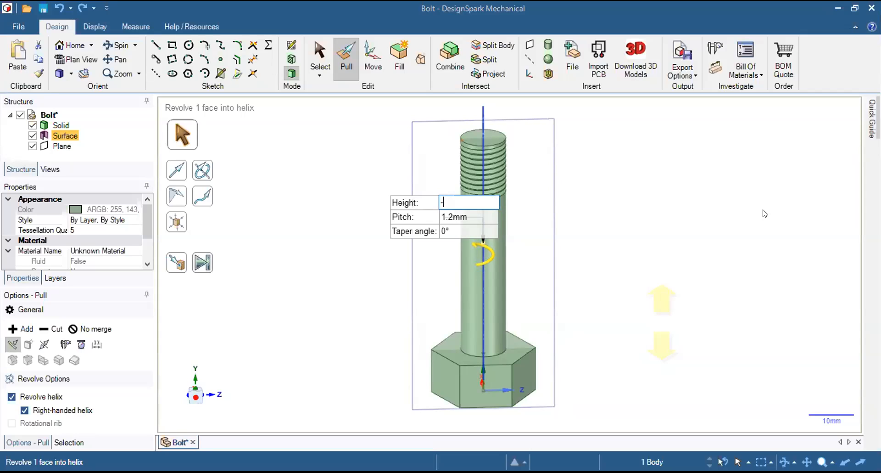
pyautogui.write('50mm')
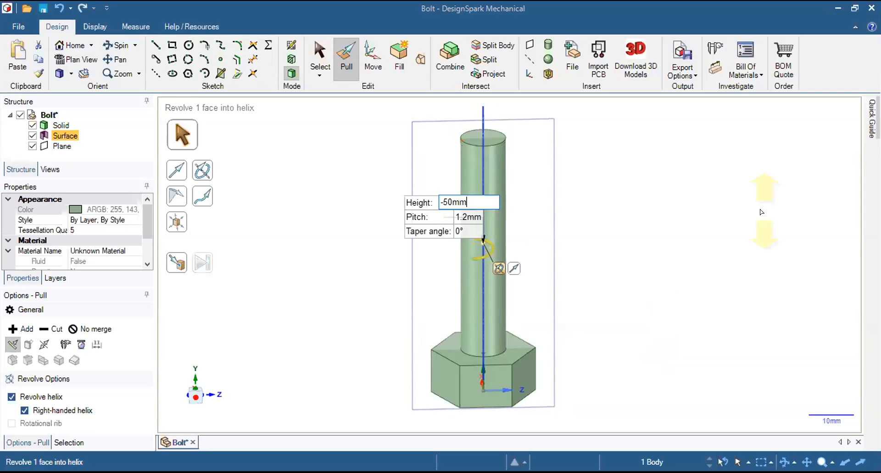
pyautogui.press('Return')
# Turn the triangular thread sketch back into a surface and set it to revolve about the shank's centre axis as a helix.
pyautogui.press('l')
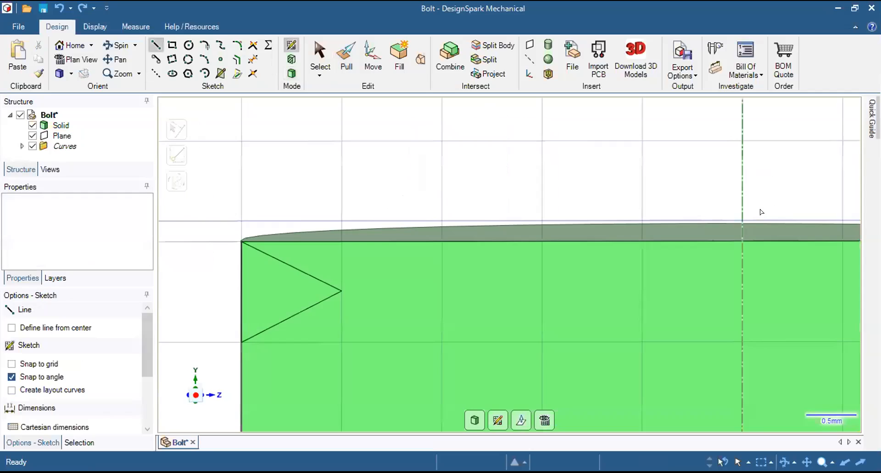
pyautogui.press('p')
pyautogui.scroll(2, 427, 171)
pyautogui.scroll(-14, 463, 188)
pyautogui.click(65, 136)
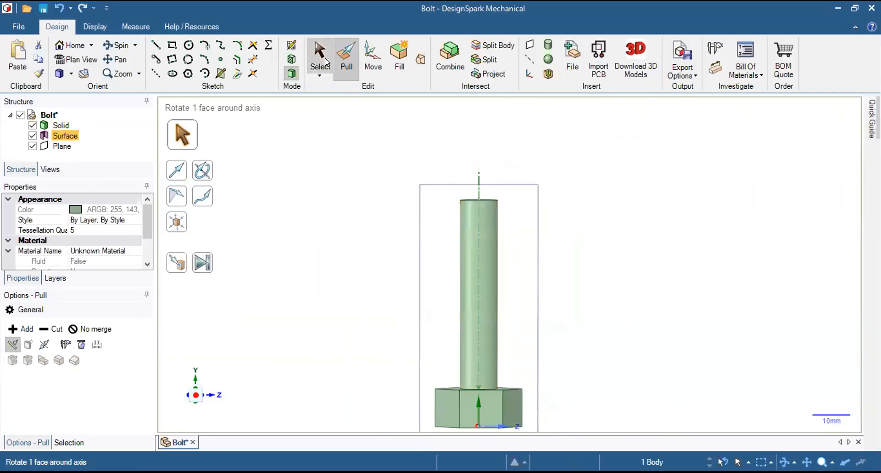
pyautogui.click(202, 170)
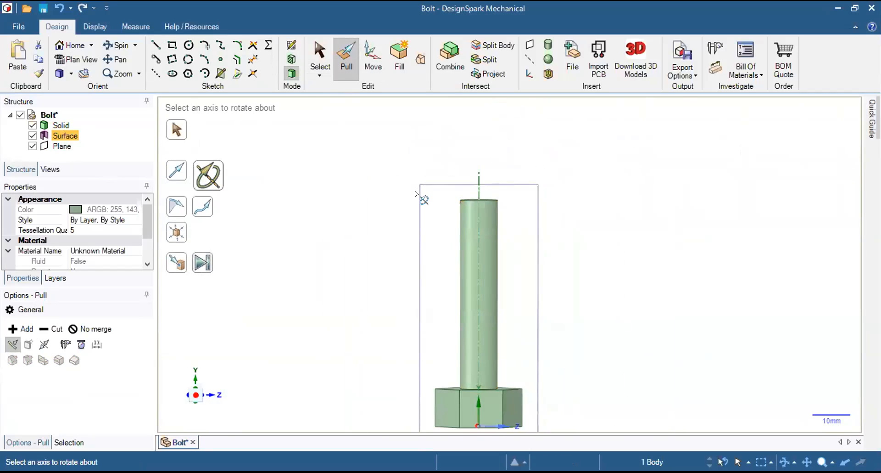
pyautogui.click(480, 182)
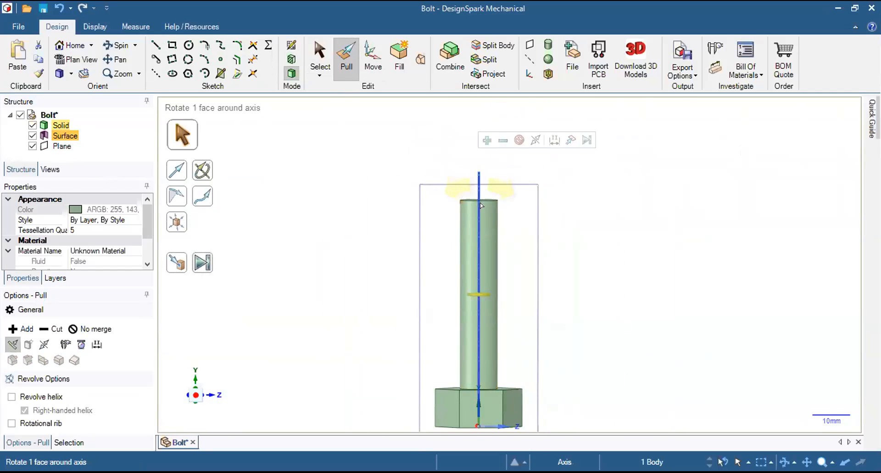
pyautogui.click(44, 397)
# Cut a trial thread with a helix height of -50 mm along the shank, and undo the cut.
pyautogui.moveTo(393, 189); pyautogui.dragTo(414, 232, button='middle')
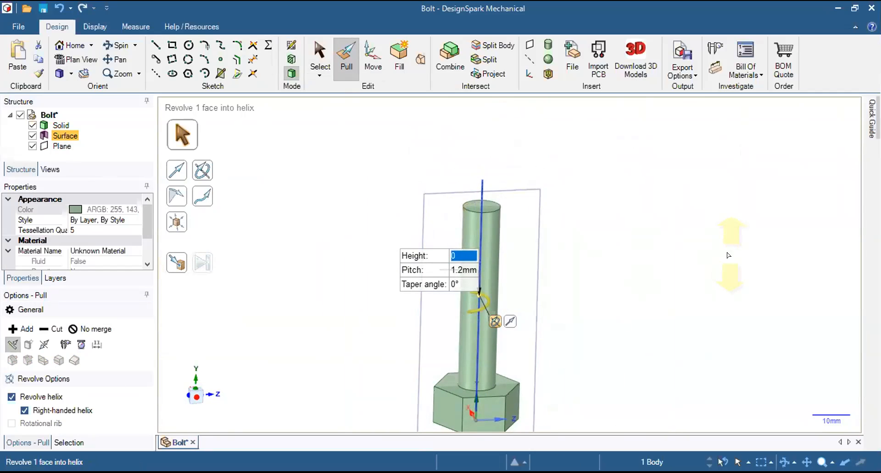
pyautogui.write('-50')
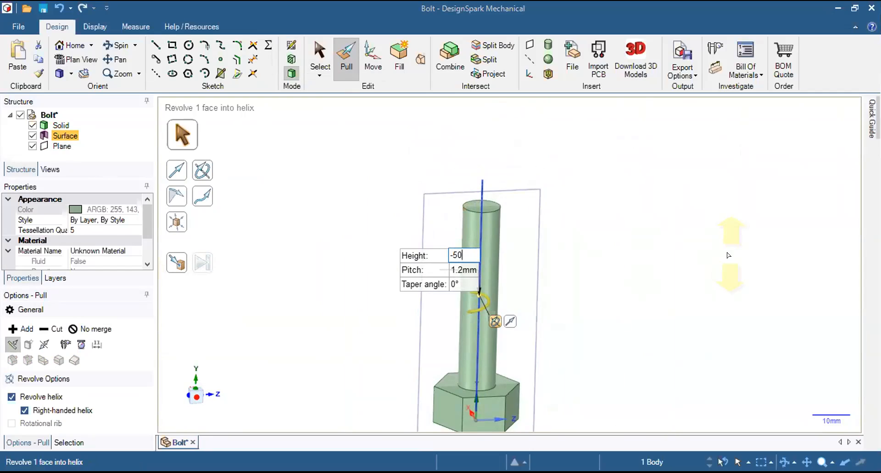
pyautogui.press('Return')
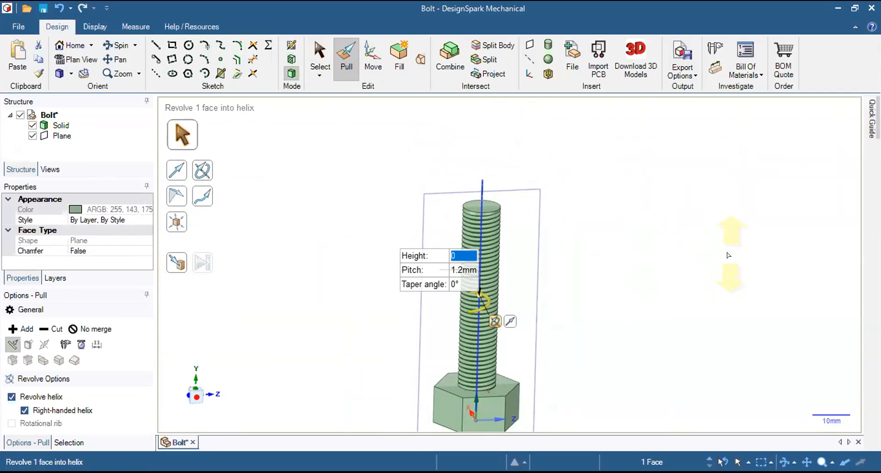
pyautogui.hotkey('ctrl', 'z')
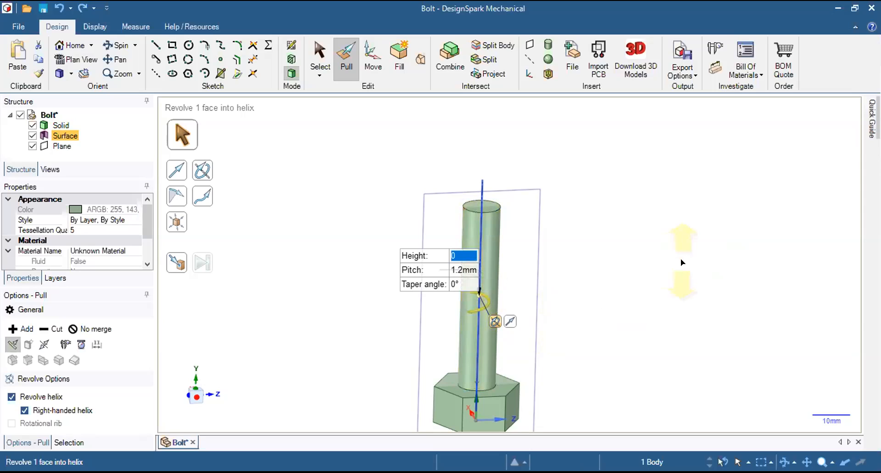
# Cut the helical thread down the full length of the shank with a helix height of -50 mm, and leave the Pull tool.
pyautogui.write('-50')
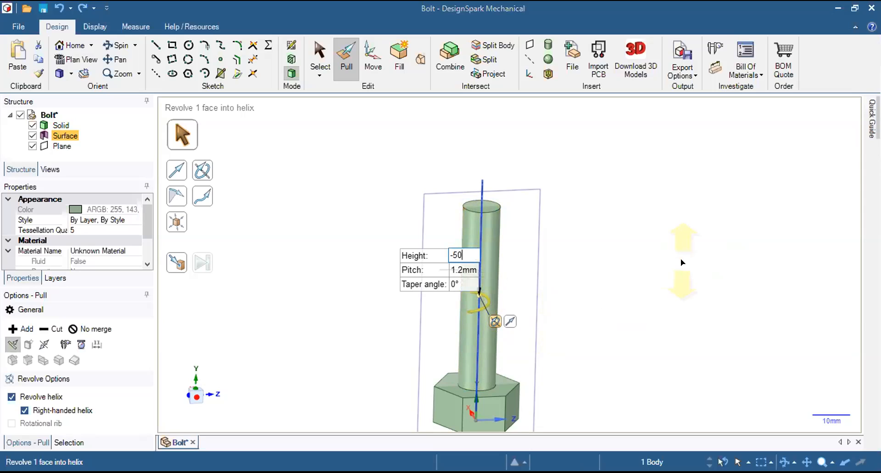
pyautogui.press('Return')
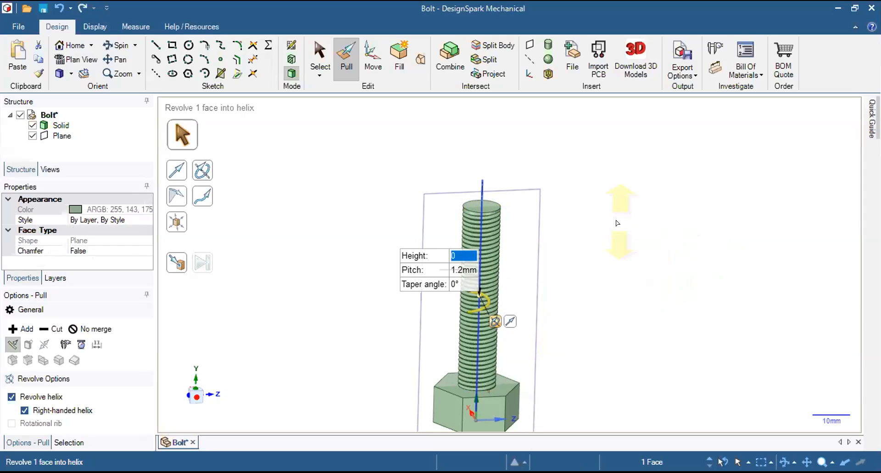
pyautogui.moveTo(407, 134); pyautogui.dragTo(670, 316, button='middle')
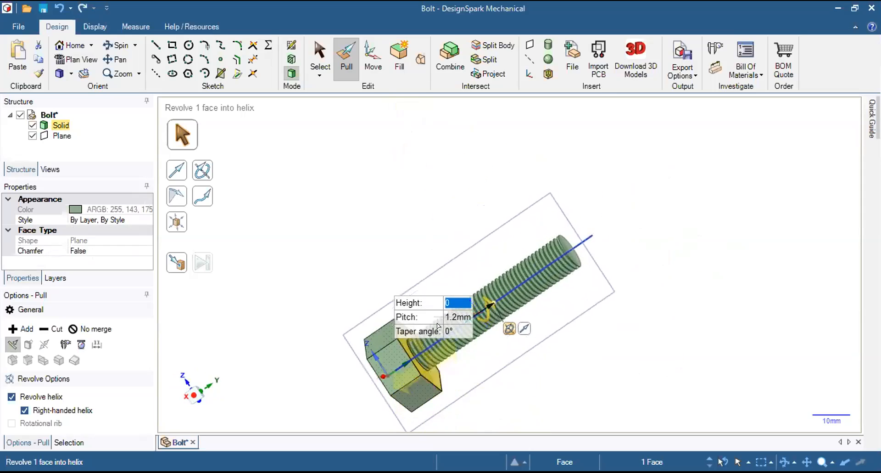
pyautogui.moveTo(591, 303); pyautogui.dragTo(525, 369, button='middle')
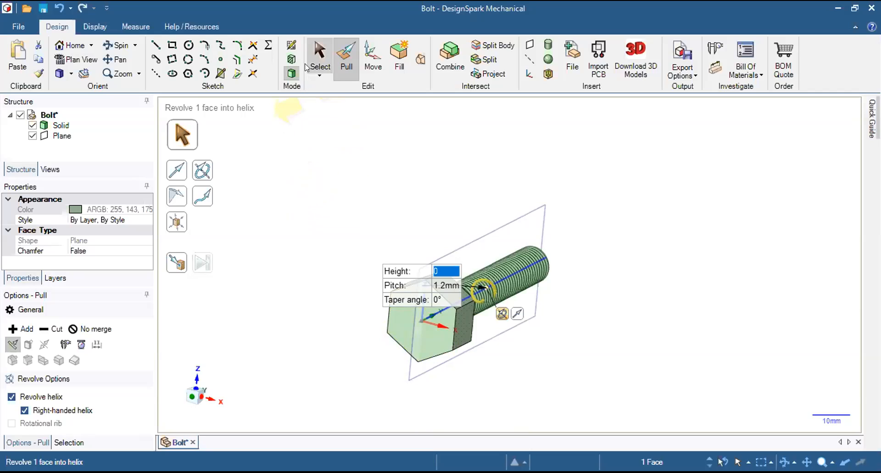
pyautogui.click(315, 52)
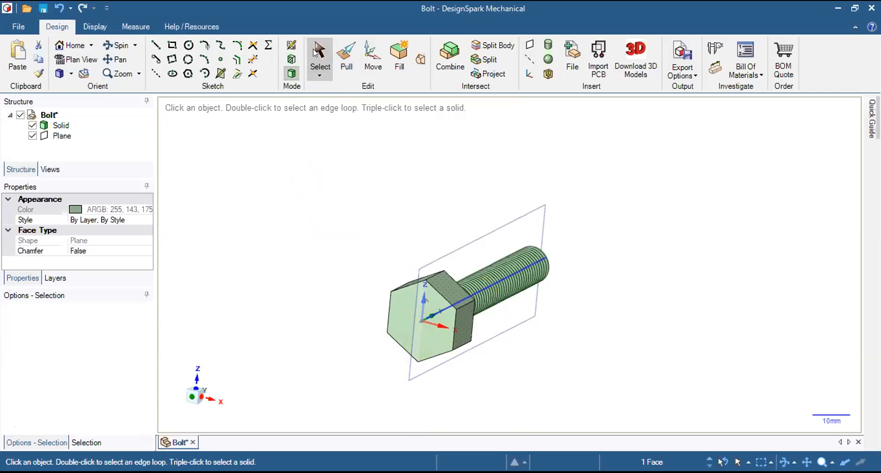
# Examine the threaded bolt from several angles, covering the hexagonal head and the thread along the shank.
pyautogui.moveTo(342, 350); pyautogui.dragTo(364, 271, button='middle')
pyautogui.scroll(3, 454, 344)
pyautogui.moveTo(342, 359)
pyautogui.mouseDown(button='middle')
pyautogui.moveTo(350, 358)
pyautogui.moveTo(345, 365)
pyautogui.mouseUp(button='middle')
pyautogui.moveTo(480, 382); pyautogui.dragTo(607, 285, button='middle')
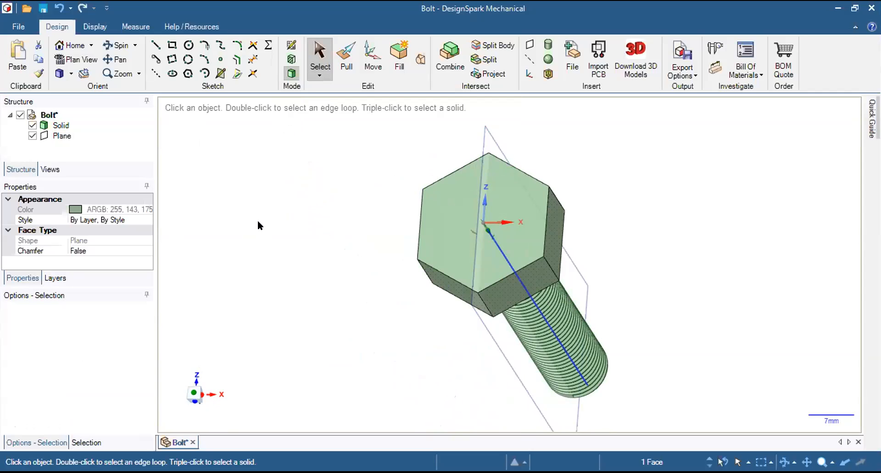
pyautogui.moveTo(266, 216)
pyautogui.mouseDown(button='middle')
pyautogui.moveTo(260, 199)
pyautogui.moveTo(268, 199)
pyautogui.moveTo(256, 200)
pyautogui.moveTo(260, 207)
pyautogui.mouseUp(button='middle')
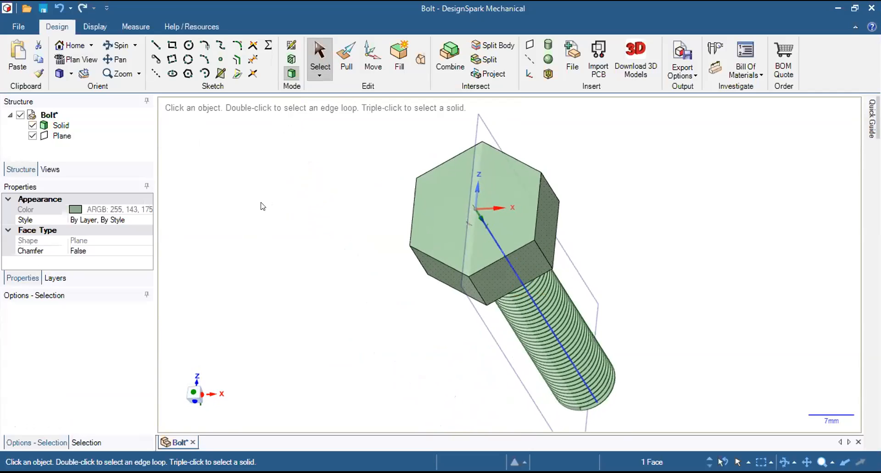
pyautogui.moveTo(359, 270); pyautogui.dragTo(422, 237, button='middle')
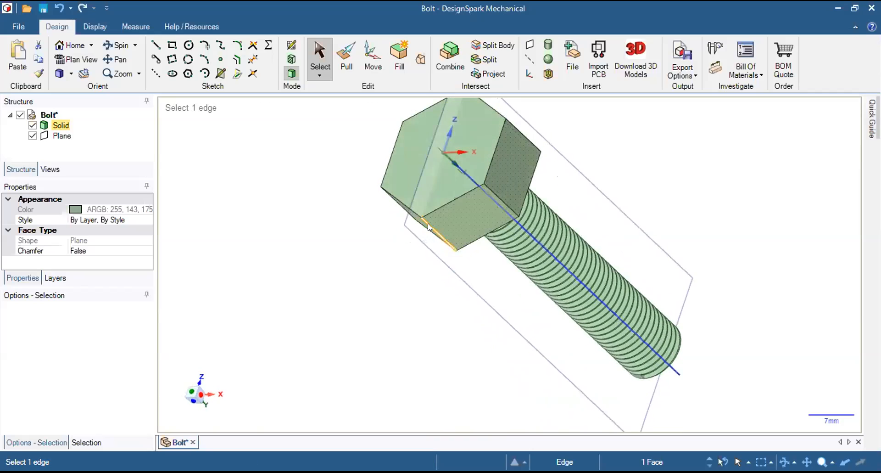
pyautogui.moveTo(445, 187); pyautogui.dragTo(413, 167, button='middle')
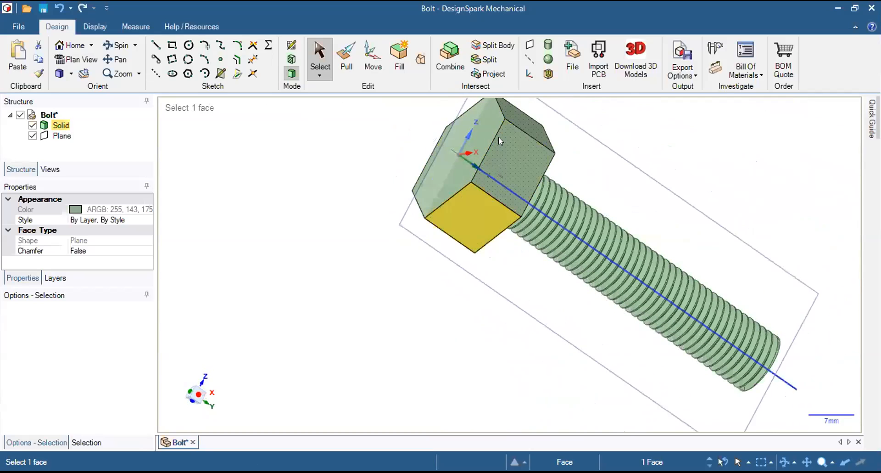
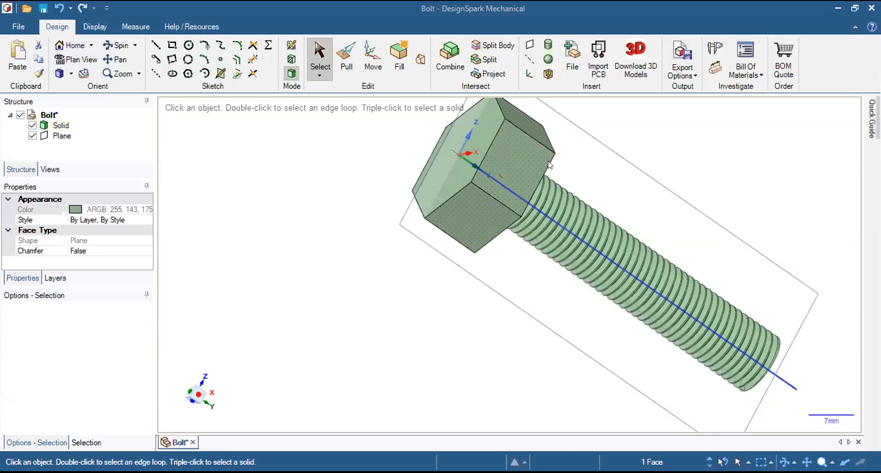
# Inspect the threaded bolt from both its free end and its head end, clearing the face selection.
pyautogui.moveTo(537, 142); pyautogui.dragTo(500, 131, button='middle')
pyautogui.moveTo(575, 281); pyautogui.dragTo(577, 133, button='middle')
pyautogui.moveTo(541, 198); pyautogui.dragTo(377, 295, button='middle')
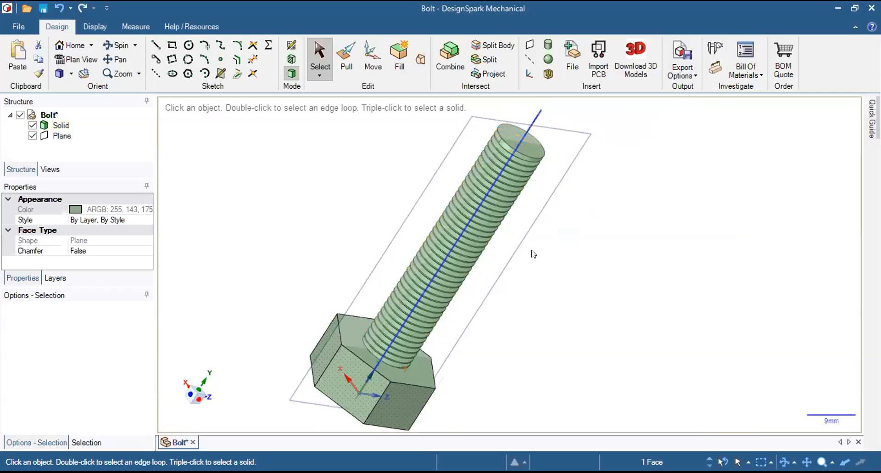
pyautogui.click(583, 275)
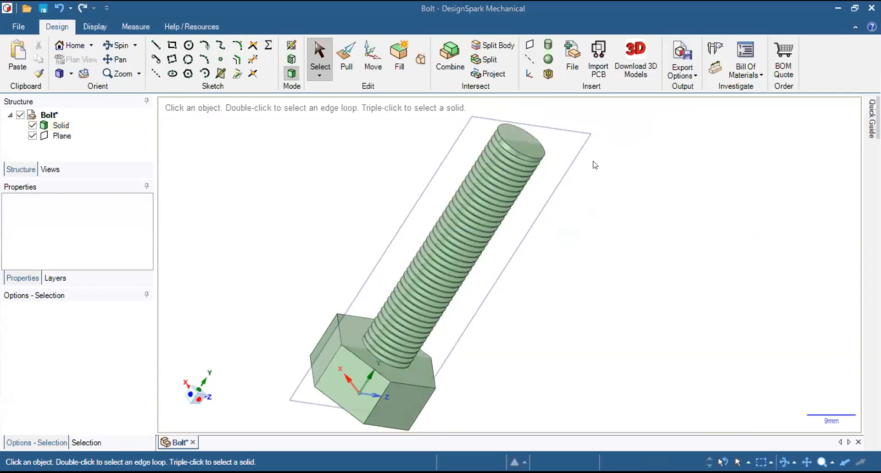
pyautogui.moveTo(560, 281); pyautogui.dragTo(441, 367, button='middle')
pyautogui.moveTo(629, 219); pyautogui.dragTo(633, 204, button='middle')
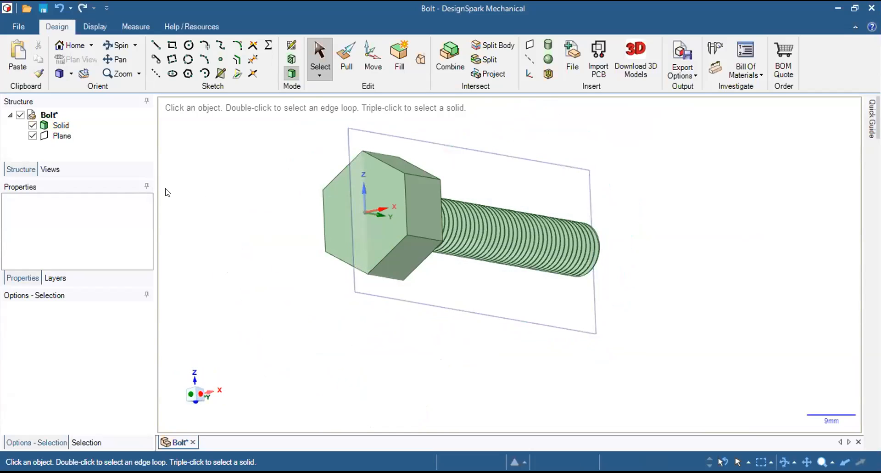
# Create a new component under the Bolt design and name it Chamfer.
pyautogui.rightClick(54, 117)
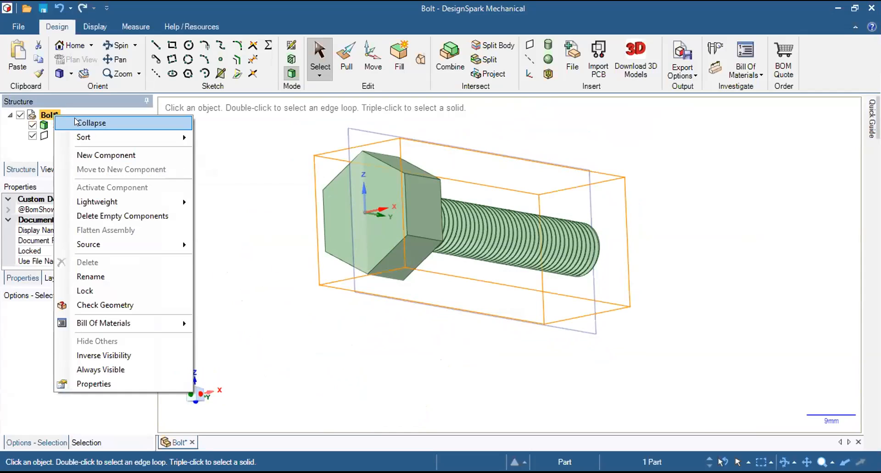
pyautogui.click(19, 156)
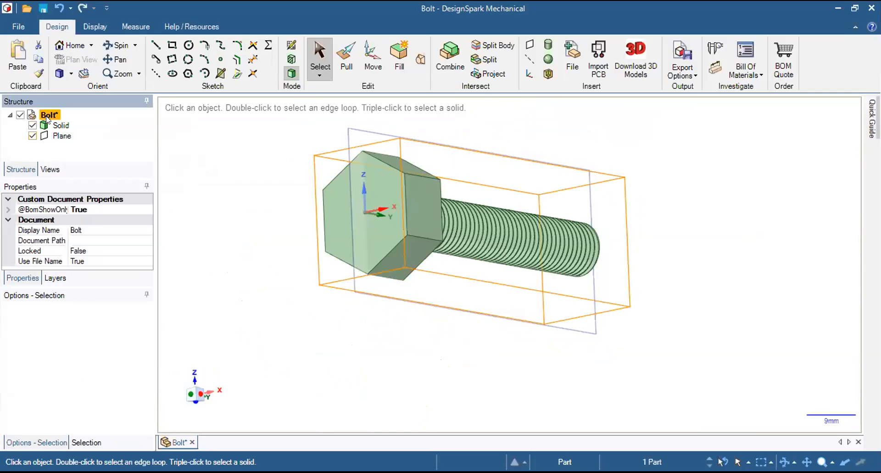
pyautogui.rightClick(48, 118)
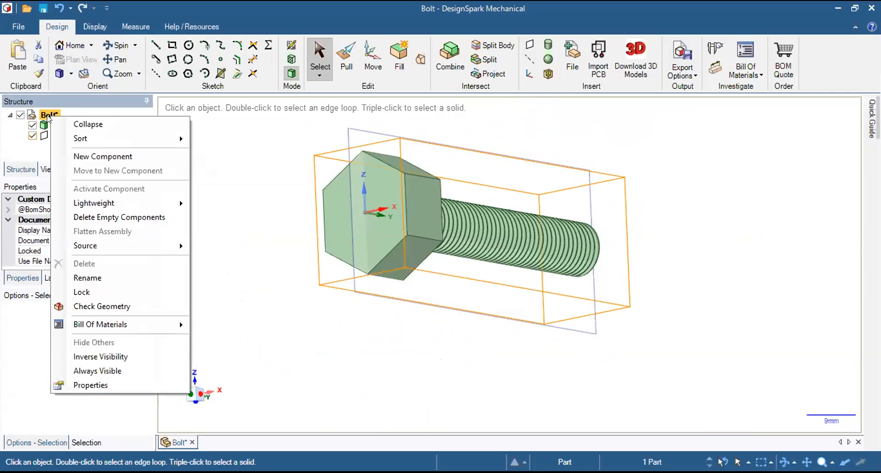
pyautogui.click(110, 158)
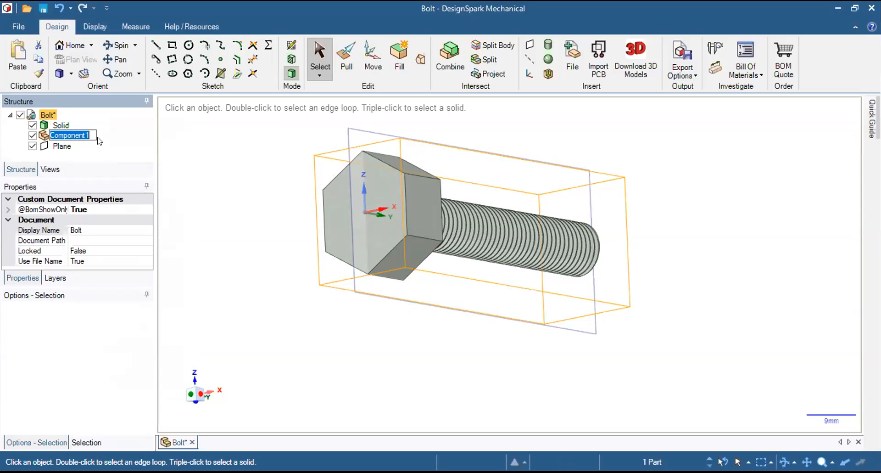
pyautogui.write('Chamfering')
pyautogui.press('BackSpace')
pyautogui.press('BackSpace')
pyautogui.press('BackSpace')
pyautogui.press('Return')
pyautogui.click(255, 278)
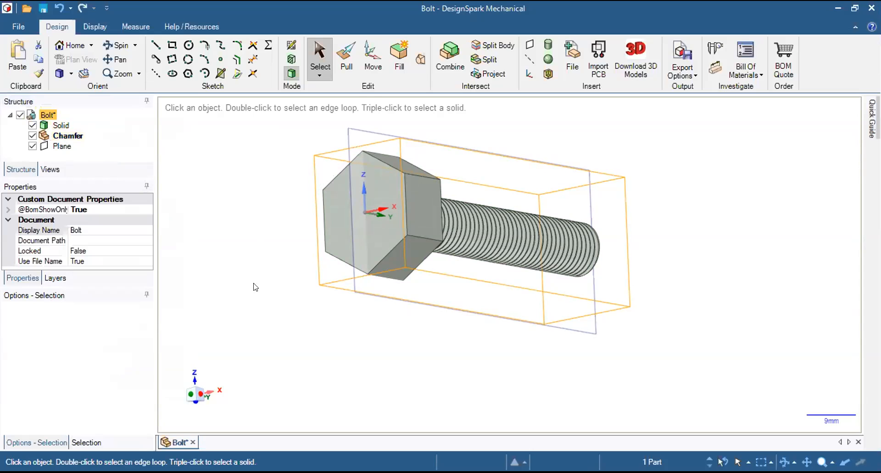
# Start a sketch in the Chamfer component on the outer end face of the hexagonal head.
pyautogui.moveTo(309, 337); pyautogui.dragTo(465, 147, button='middle')
pyautogui.moveTo(679, 207); pyautogui.dragTo(658, 152, button='middle')
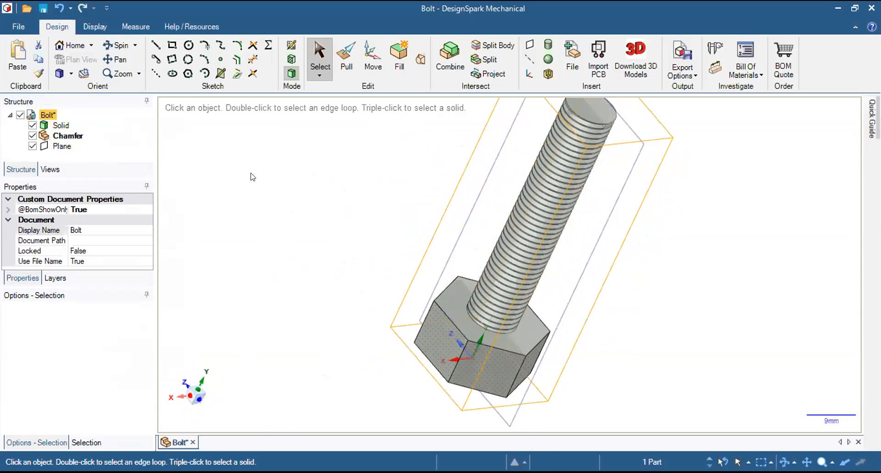
pyautogui.click(66, 138)
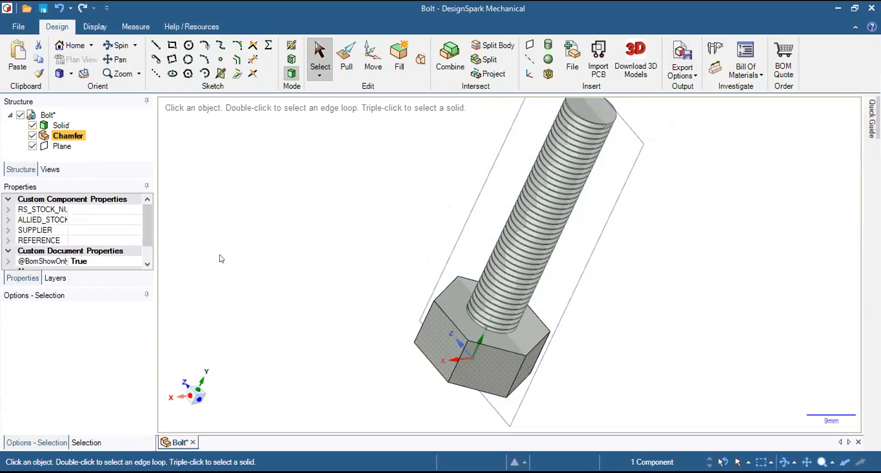
pyautogui.moveTo(313, 304); pyautogui.dragTo(261, 290, button='middle')
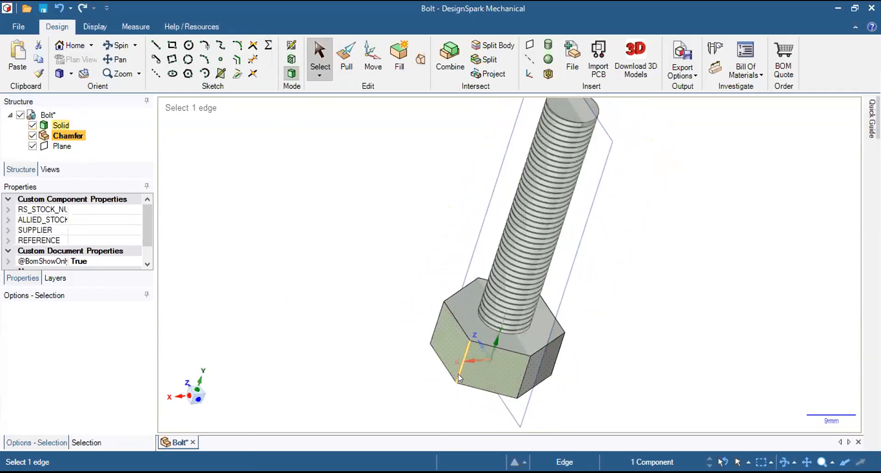
pyautogui.click(291, 45)
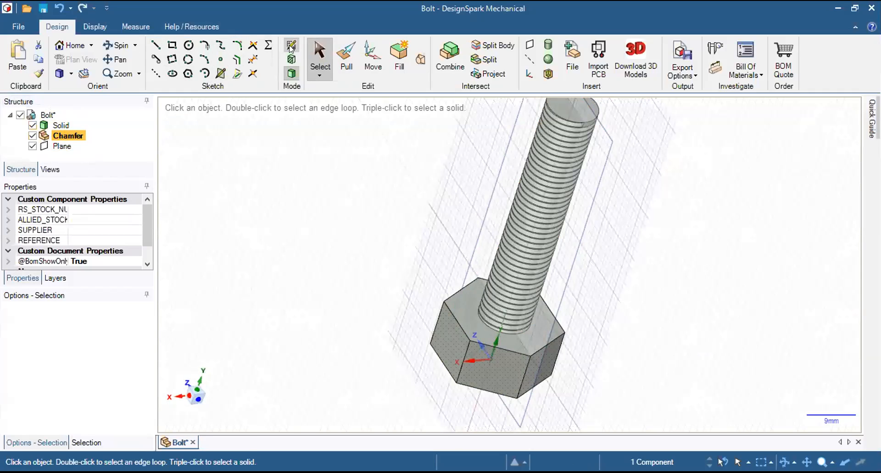
pyautogui.click(418, 394)
pyautogui.moveTo(685, 316); pyautogui.dragTo(687, 346, button='middle')
pyautogui.scroll(3, 398, 360)
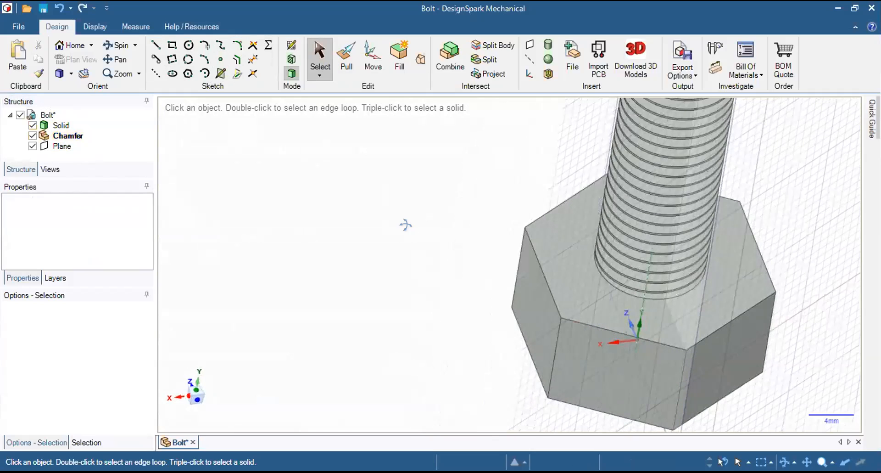
pyautogui.scroll(-5, 441, 250)
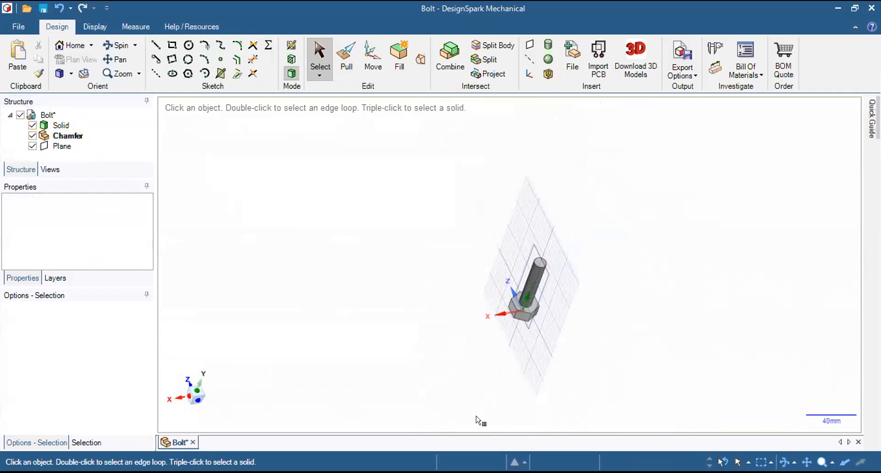
pyautogui.scroll(3, 597, 398)
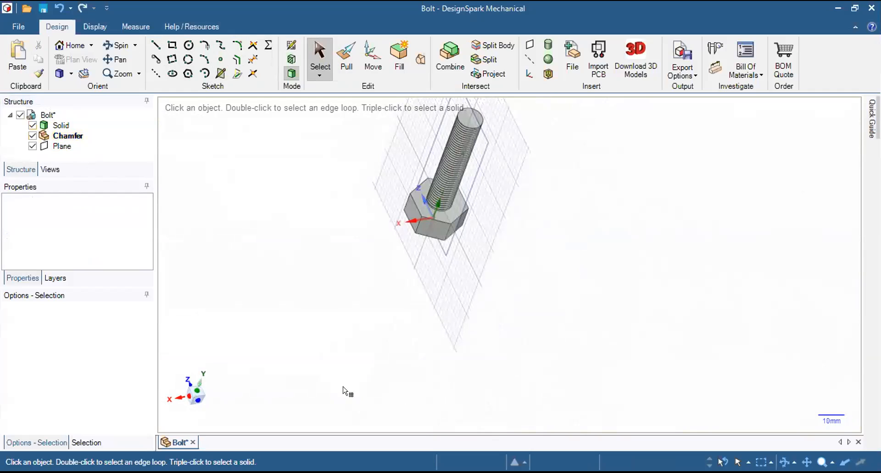
pyautogui.moveTo(250, 234); pyautogui.dragTo(351, 295, button='middle')
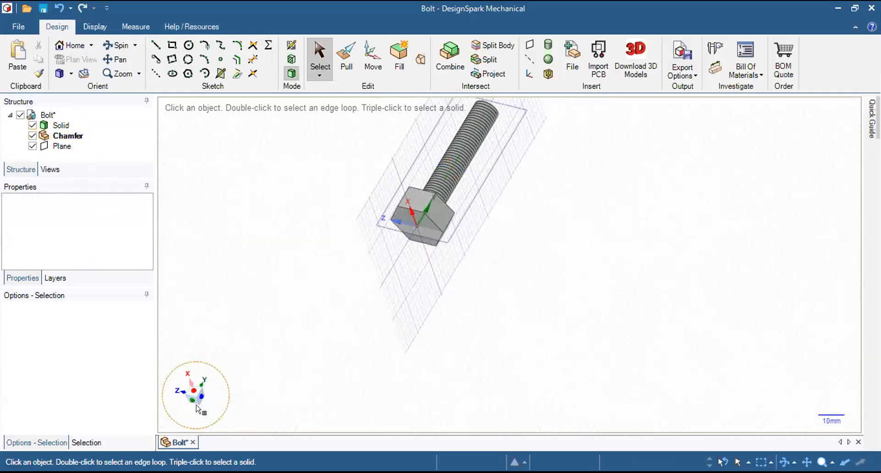
pyautogui.scroll(3, 191, 409)
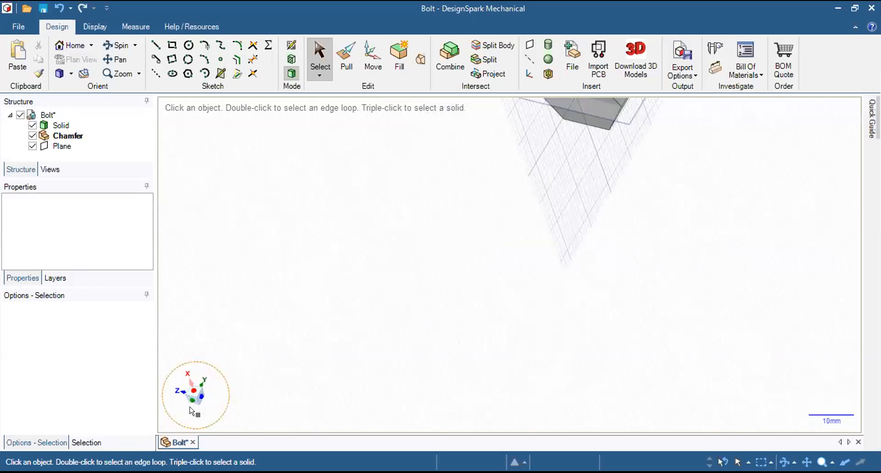
pyautogui.scroll(-2, 190, 410)
pyautogui.click(472, 195)
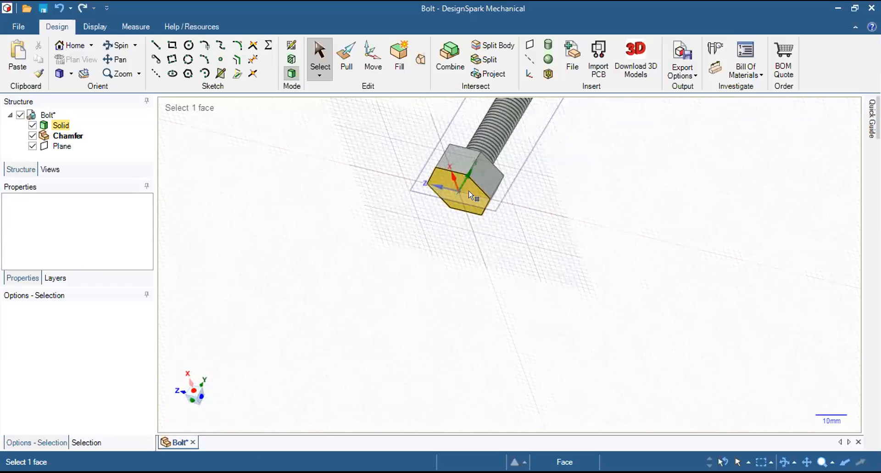
pyautogui.click(470, 200)
pyautogui.click(478, 220)
pyautogui.moveTo(523, 196); pyautogui.dragTo(507, 138, button='middle')
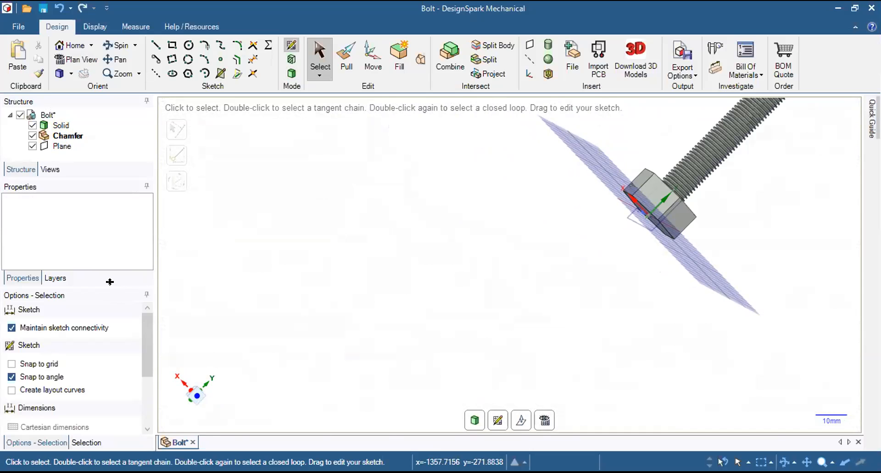
# In plan view, sketch a six-sided polygon of 20 mm internal diameter centred on the origin, aligned with the head's outline.
pyautogui.moveTo(606, 177)
pyautogui.mouseDown(button='middle')
pyautogui.moveTo(565, 149)
pyautogui.moveTo(597, 177)
pyautogui.mouseUp(button='middle')
pyautogui.moveTo(726, 191)
pyautogui.mouseDown(button='middle')
pyautogui.moveTo(748, 166)
pyautogui.moveTo(629, 208)
pyautogui.moveTo(703, 196)
pyautogui.moveTo(634, 213)
pyautogui.mouseUp(button='middle')
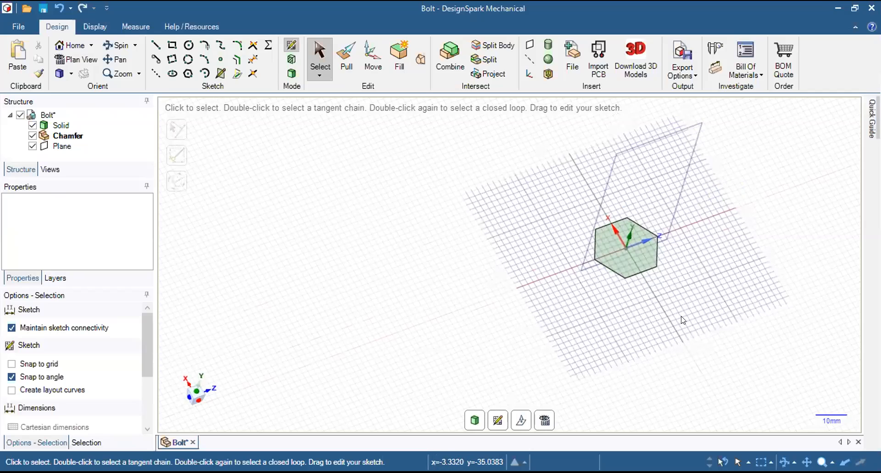
pyautogui.moveTo(705, 301); pyautogui.dragTo(679, 298, button='middle')
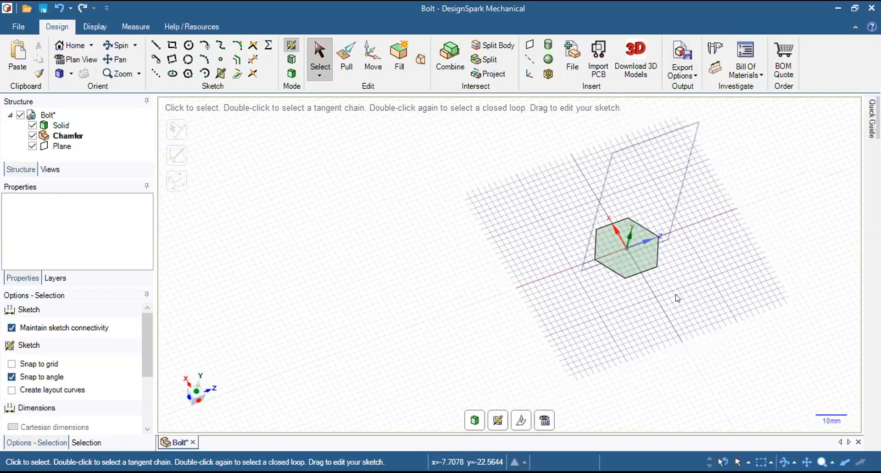
pyautogui.moveTo(580, 298)
pyautogui.keyDown('shift'); pyautogui.mouseDown(button='middle')
pyautogui.moveTo(475, 314)
pyautogui.moveTo(486, 322)
pyautogui.mouseUp(button='middle'); pyautogui.keyUp('shift')
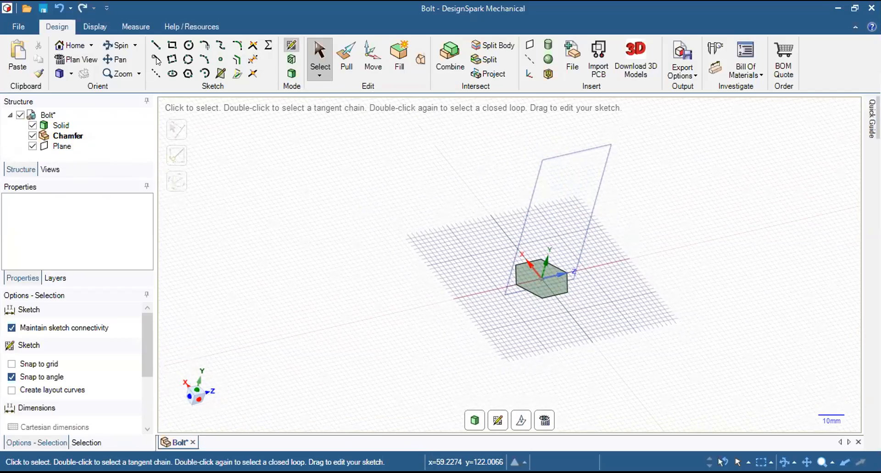
pyautogui.press('v')
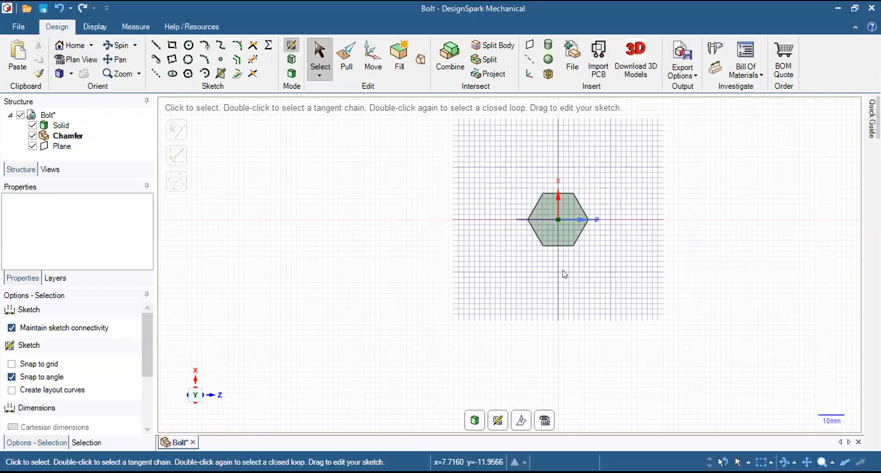
pyautogui.moveTo(597, 232); pyautogui.dragTo(580, 241, button='middle')
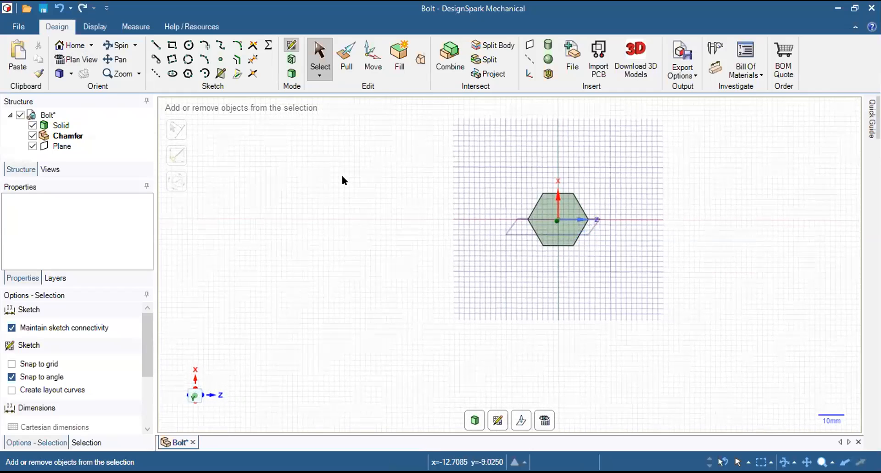
pyautogui.click(58, 62)
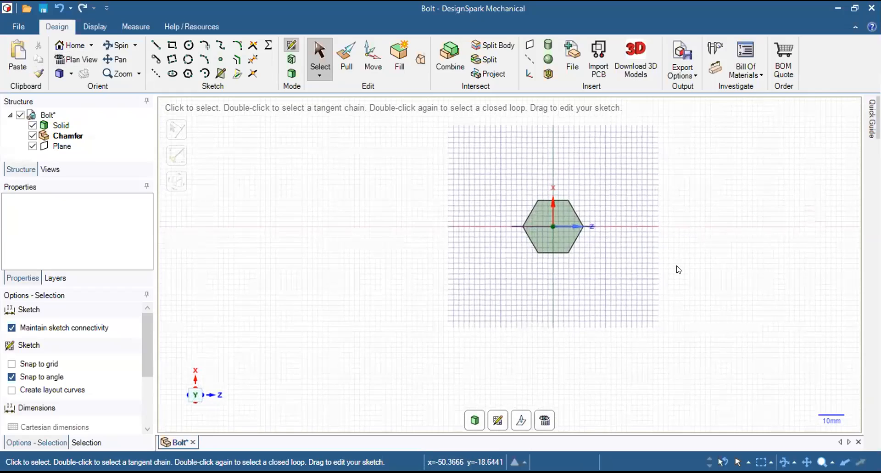
pyautogui.keyDown('shift'); pyautogui.moveTo(629, 261); pyautogui.dragTo(548, 278, button='middle'); pyautogui.keyUp('shift')
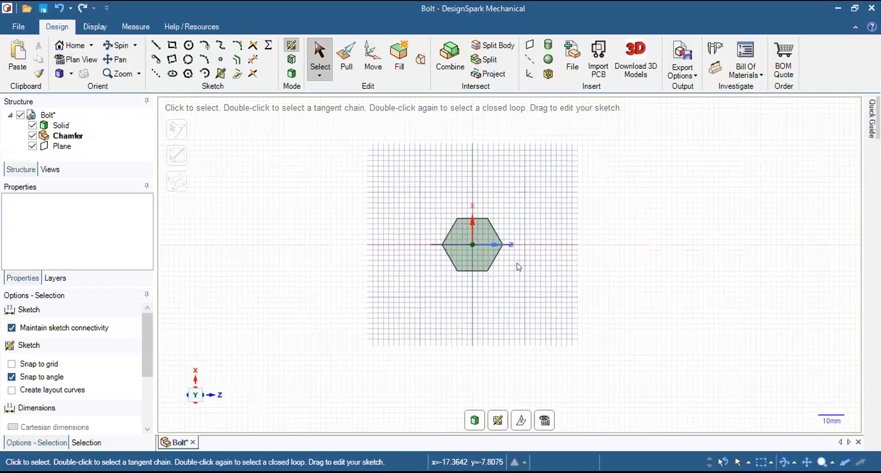
pyautogui.scroll(4, 515, 264)
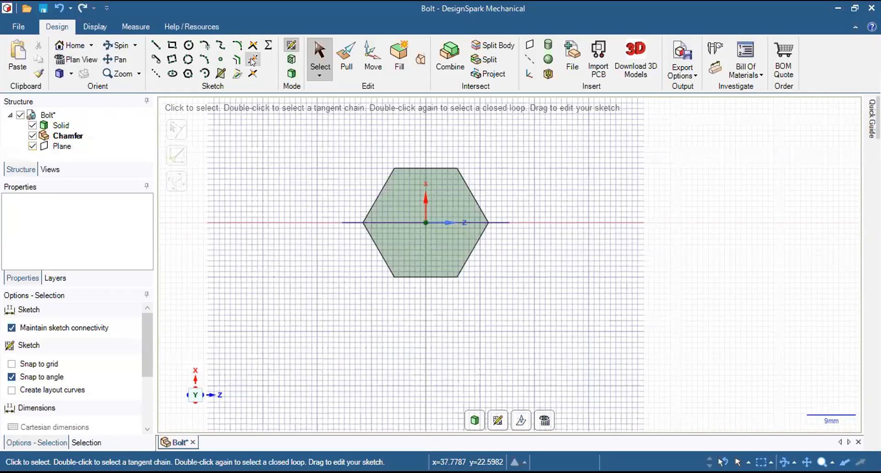
pyautogui.click(187, 74)
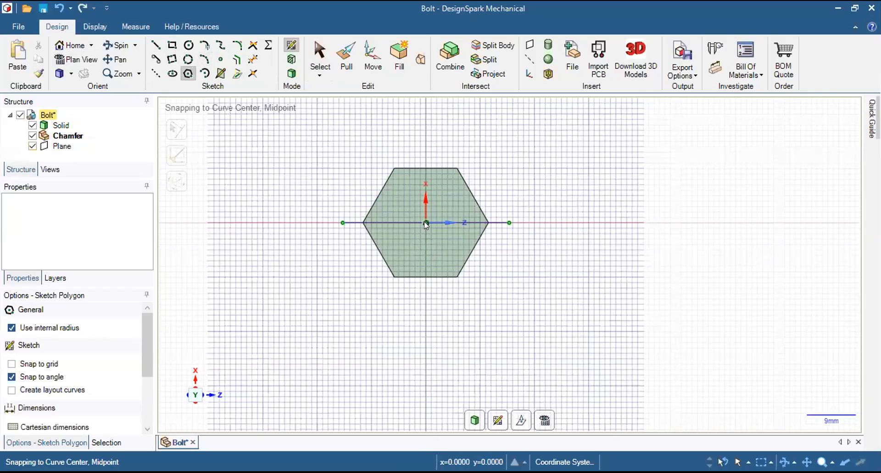
pyautogui.click(426, 222)
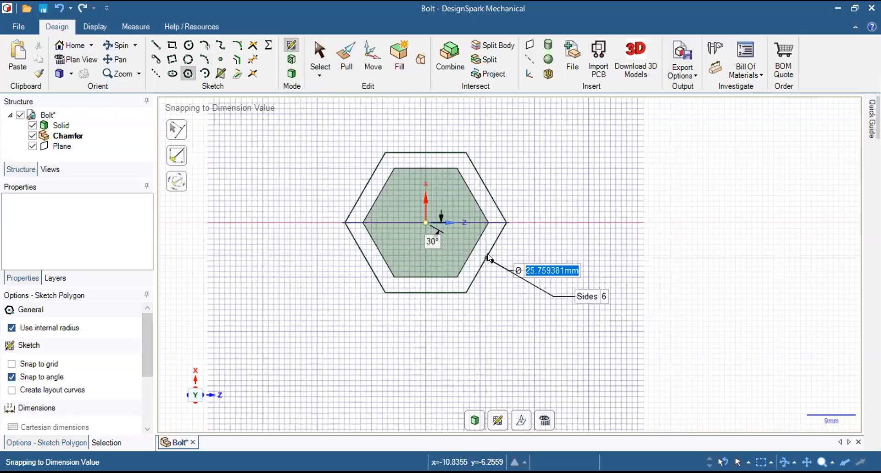
pyautogui.write('20')
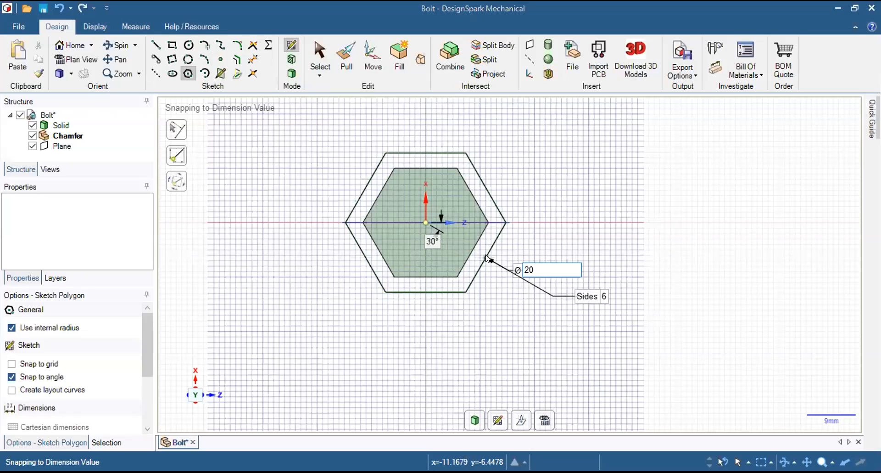
pyautogui.write('mm')
pyautogui.press('Tab')
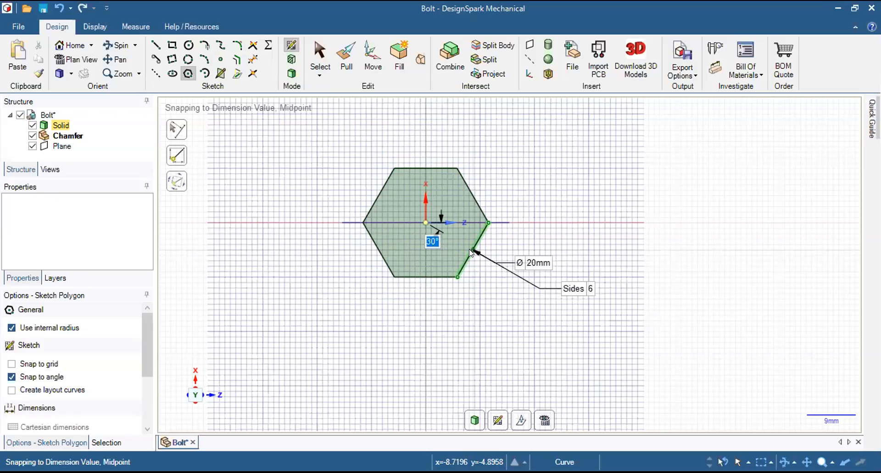
pyautogui.click(471, 252)
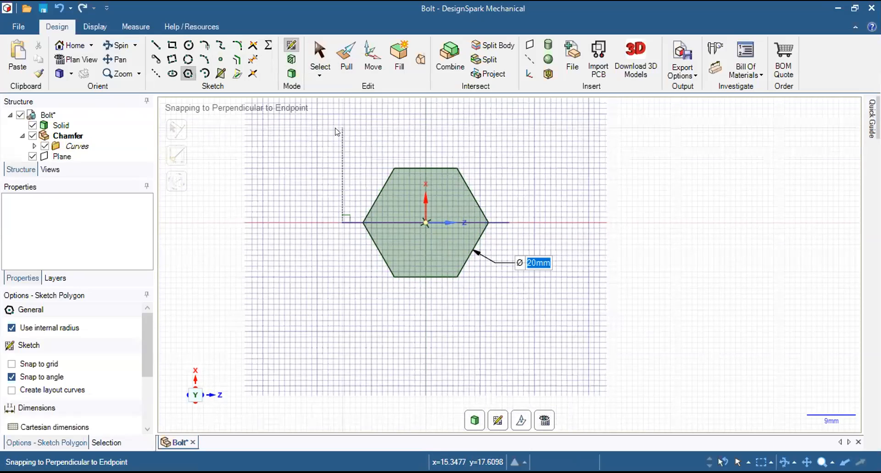
# Pull the Chamfer component's hexagonal surface 10 mm toward the shank to form a solid overlapping the bolt head.
pyautogui.click(345, 63)
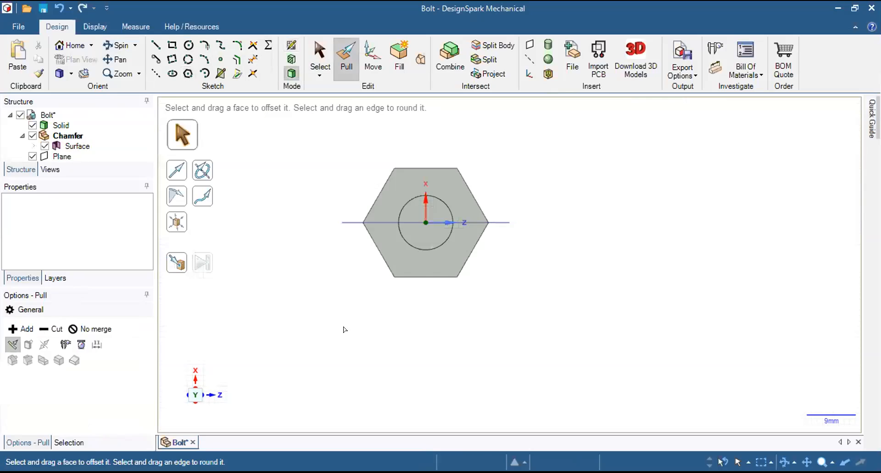
pyautogui.moveTo(380, 324); pyautogui.dragTo(567, 230, button='middle')
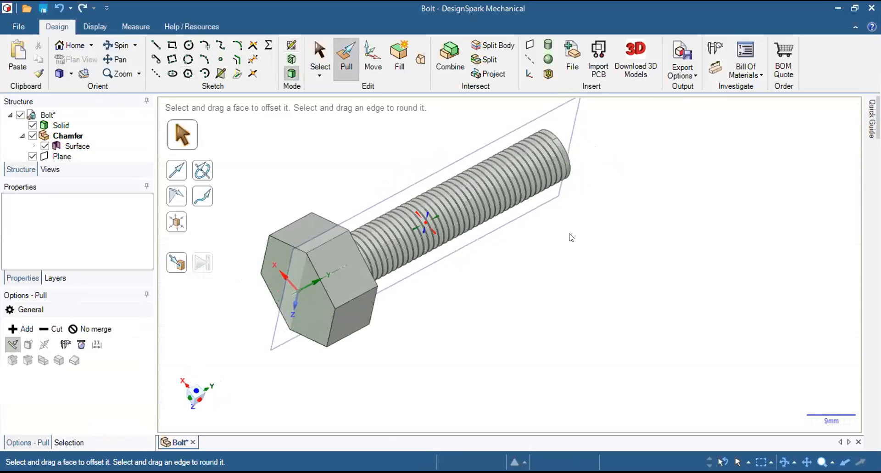
pyautogui.click(305, 299)
pyautogui.click(59, 137)
pyautogui.click(293, 306)
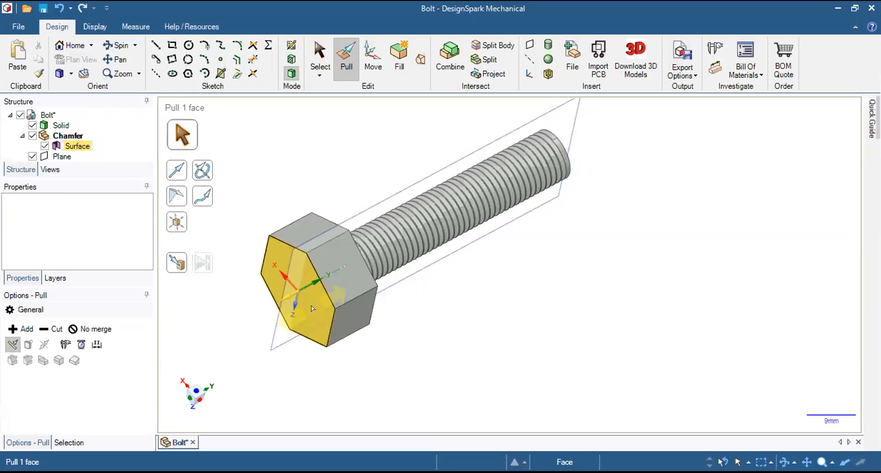
pyautogui.moveTo(314, 309); pyautogui.dragTo(359, 297)
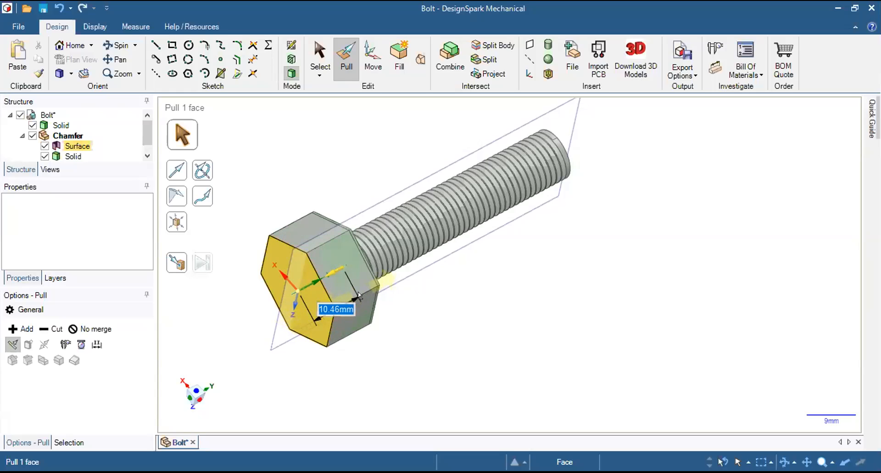
pyautogui.press('space')
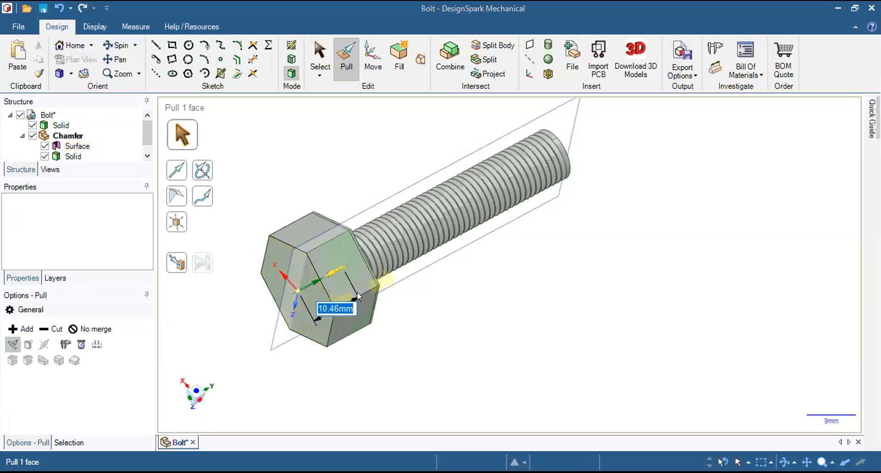
pyautogui.write('10')
pyautogui.press('Return')
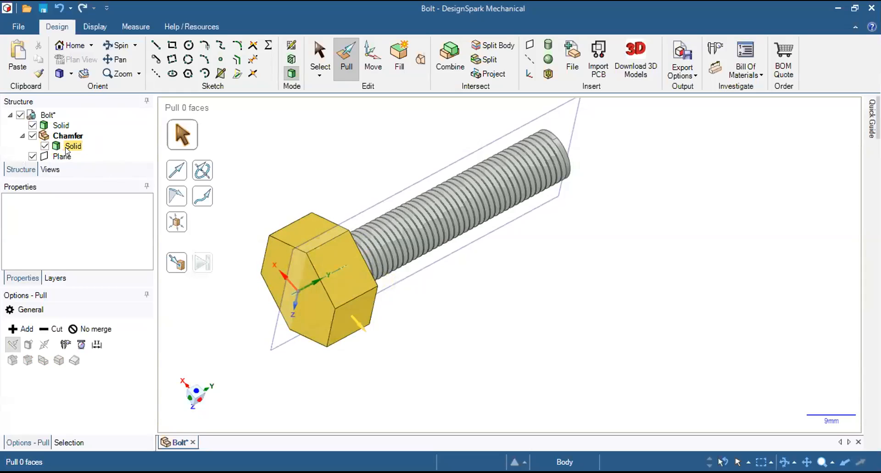
# Highlight the Chamfer component's solid and the bolt's own solid in turn to distinguish the two bodies.
pyautogui.click(68, 147)
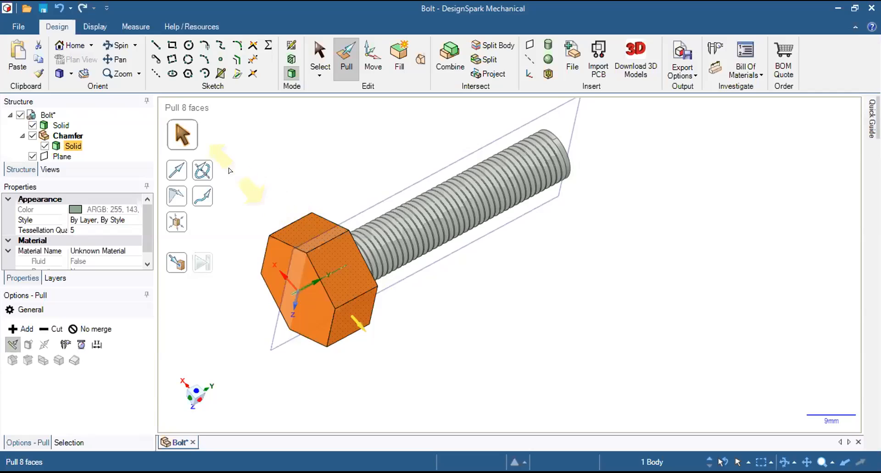
pyautogui.keyDown('ctrl'); pyautogui.click(57, 126); pyautogui.keyUp('ctrl')
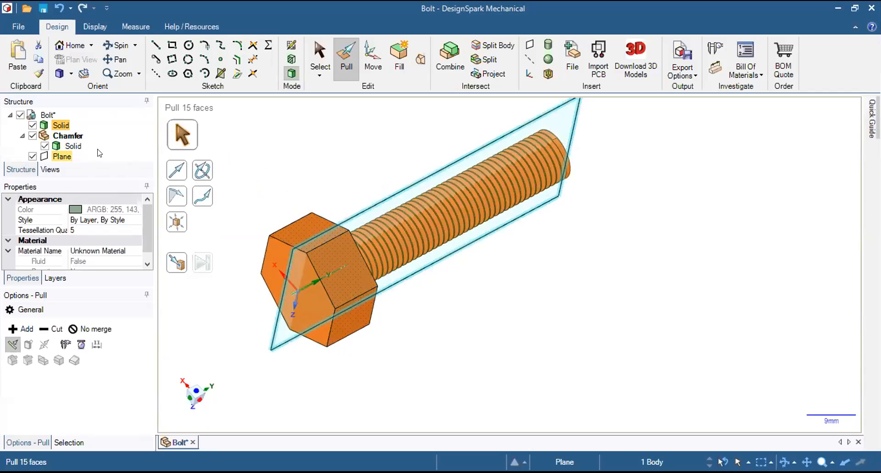
pyautogui.click(74, 146)
pyautogui.click(295, 181)
# Chamfer all six outer edges of the Chamfer component's hexagonal solid with an equal setback of 1.5 mm.
pyautogui.moveTo(271, 178); pyautogui.dragTo(320, 111, button='middle')
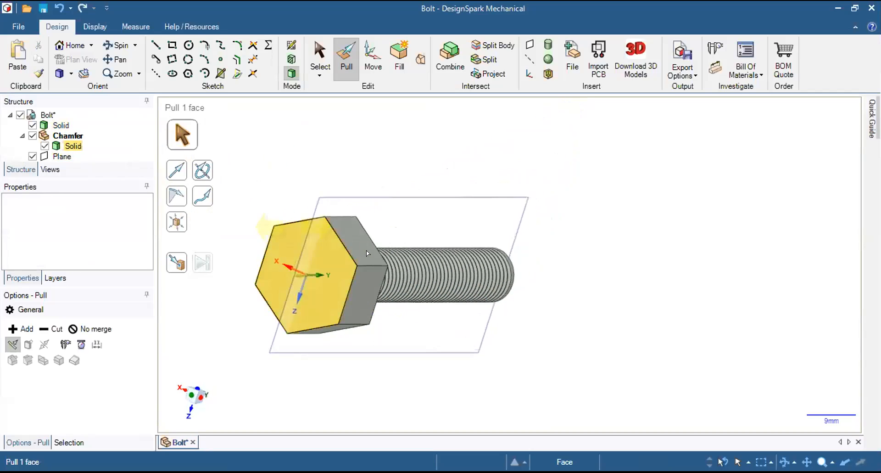
pyautogui.click(342, 245)
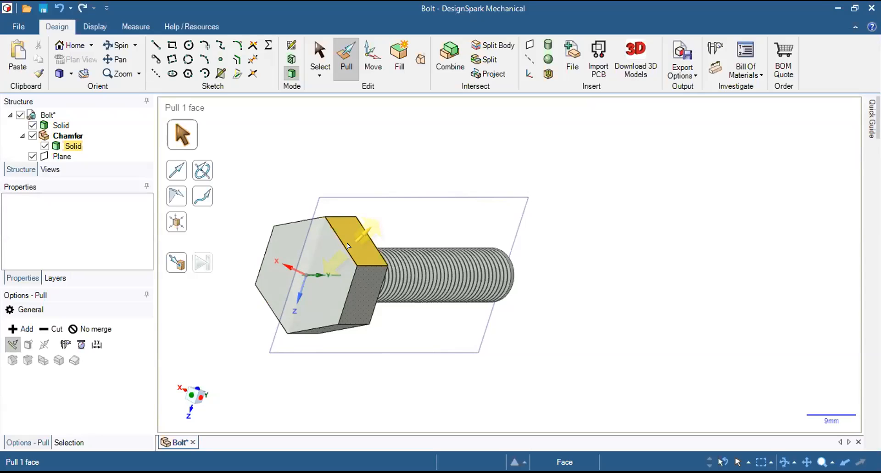
pyautogui.click(345, 244)
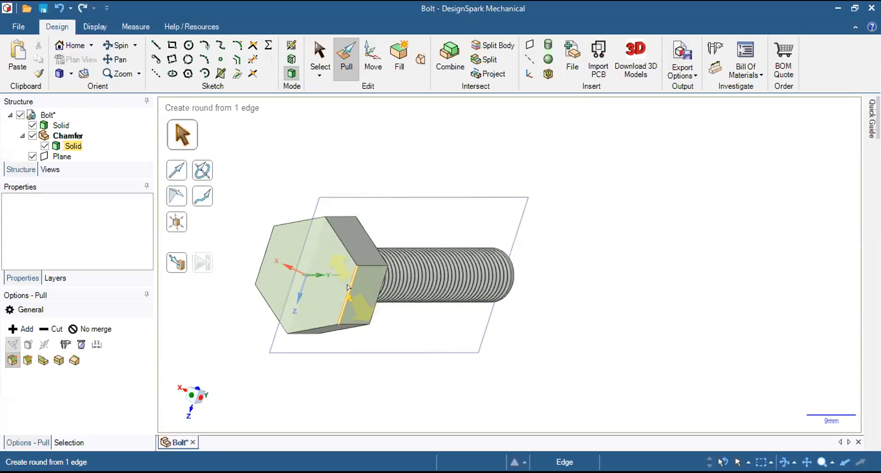
pyautogui.moveTo(346, 294)
pyautogui.mouseDown(button='middle')
pyautogui.moveTo(387, 209)
pyautogui.moveTo(347, 297)
pyautogui.mouseUp(button='middle')
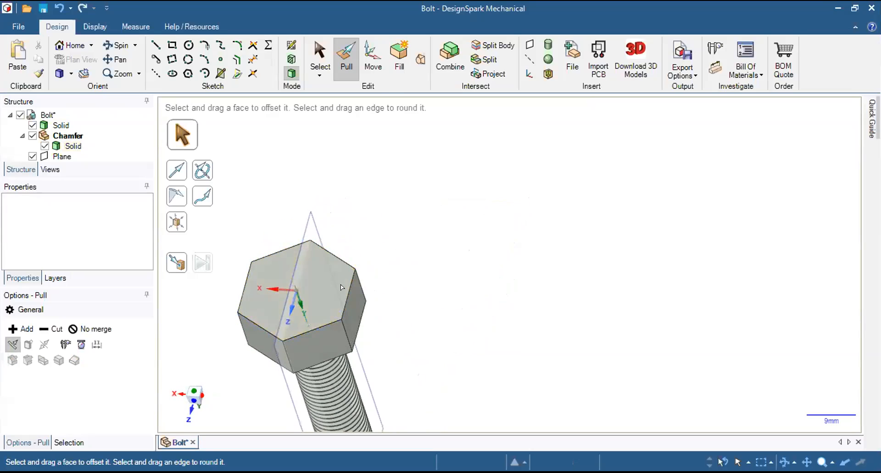
pyautogui.click(353, 300)
pyautogui.click(340, 296)
pyautogui.click(348, 297)
pyautogui.click(346, 298)
pyautogui.click(346, 298)
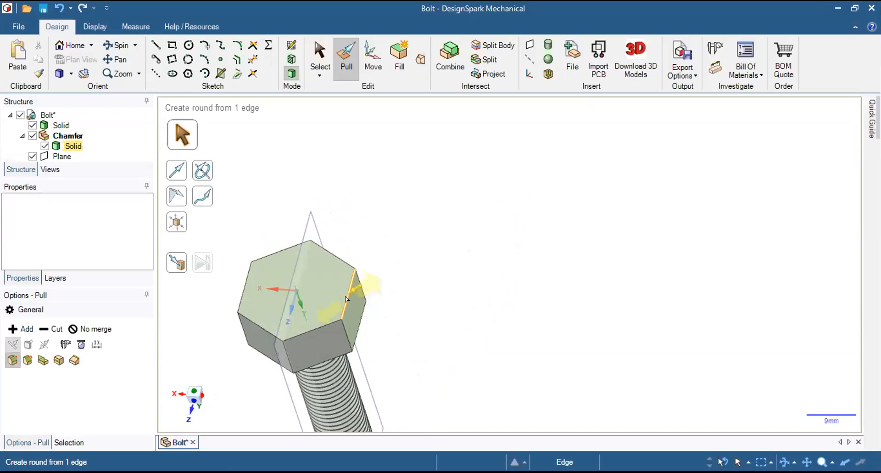
pyautogui.click(348, 296)
pyautogui.click(347, 288)
pyautogui.click(347, 286)
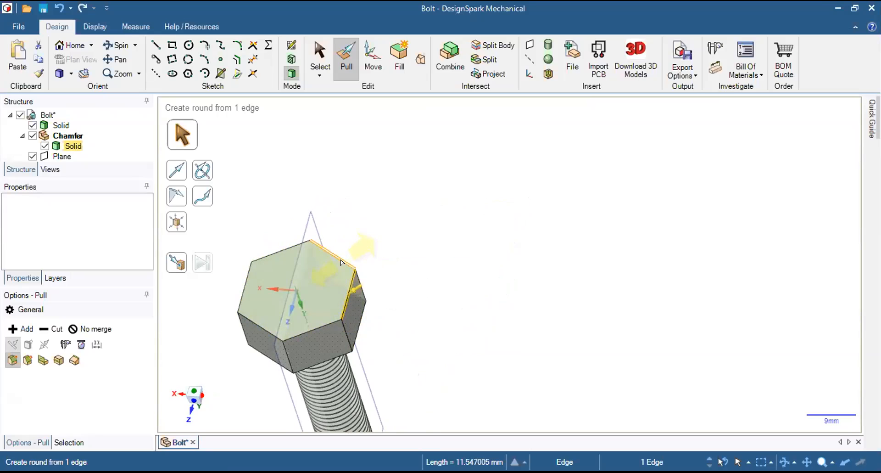
pyautogui.keyDown('ctrl'); pyautogui.click(341, 262); pyautogui.keyUp('ctrl')
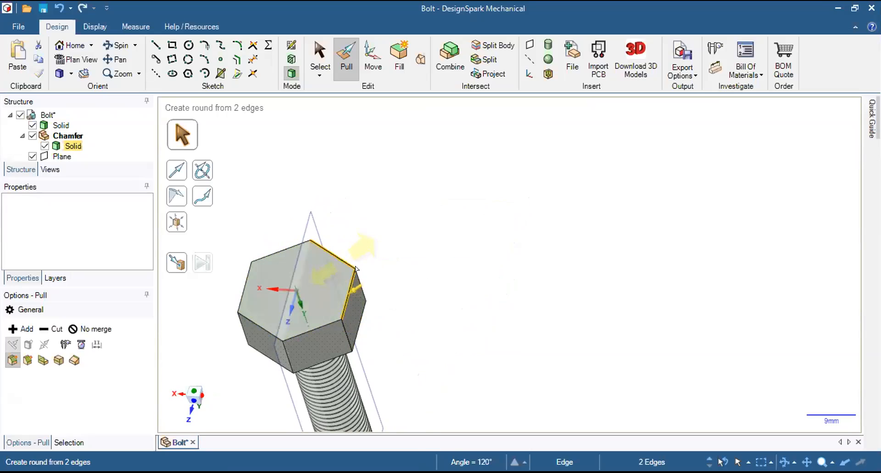
pyautogui.keyDown('ctrl'); pyautogui.click(285, 247); pyautogui.keyUp('ctrl')
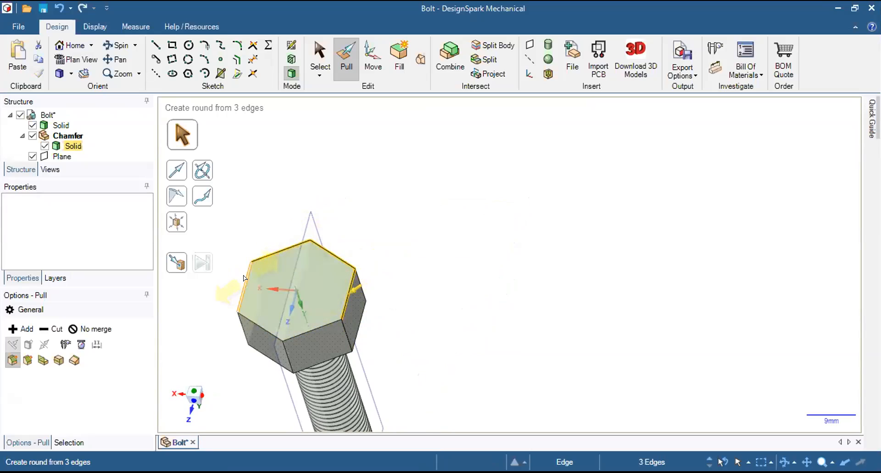
pyautogui.keyDown('ctrl'); pyautogui.click(251, 325); pyautogui.keyUp('ctrl')
pyautogui.keyDown('ctrl'); pyautogui.click(252, 325); pyautogui.keyUp('ctrl')
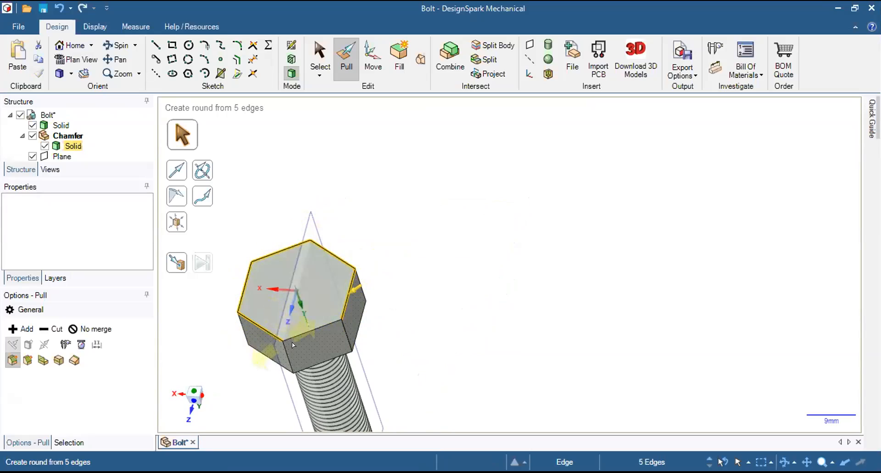
pyautogui.keyDown('ctrl'); pyautogui.click(315, 329); pyautogui.keyUp('ctrl')
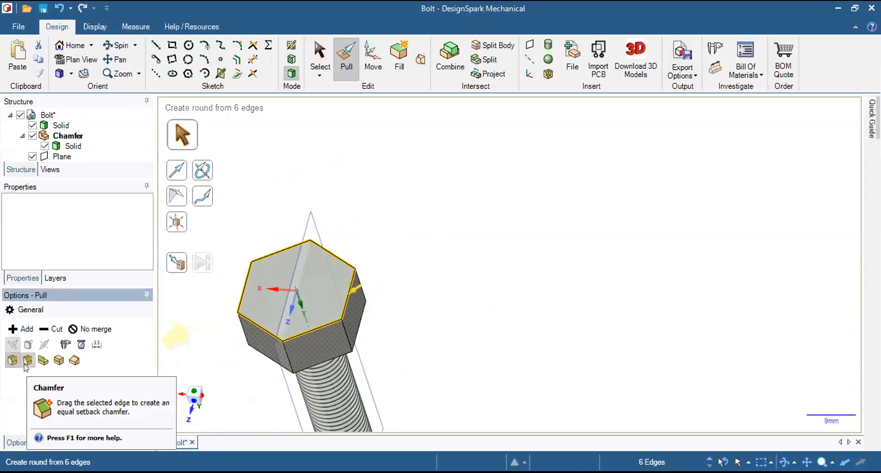
pyautogui.click(26, 360)
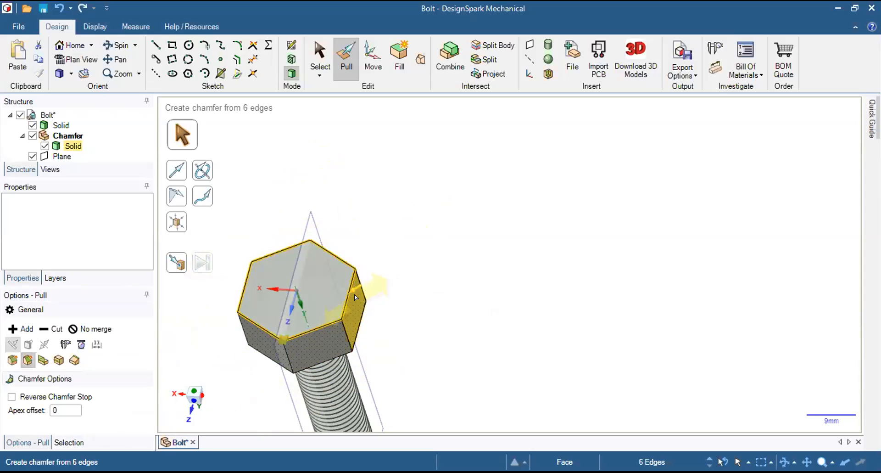
pyautogui.scroll(5, 429, 289)
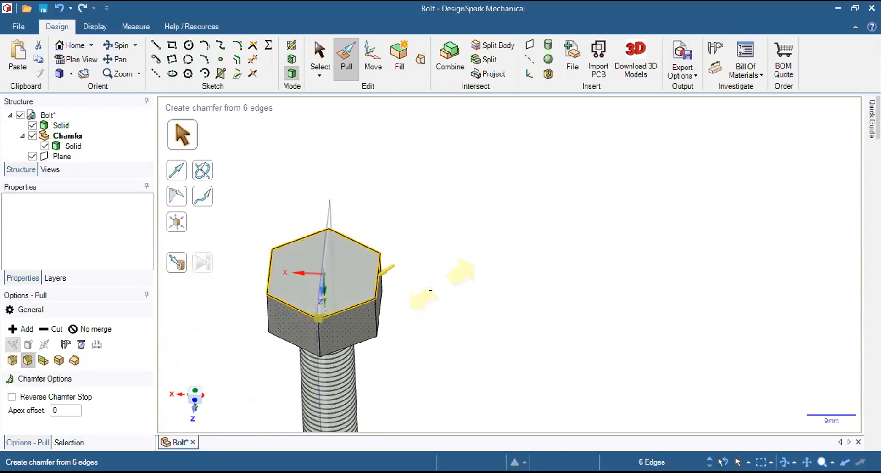
pyautogui.scroll(-4, 389, 283)
pyautogui.scroll(4, 254, 268)
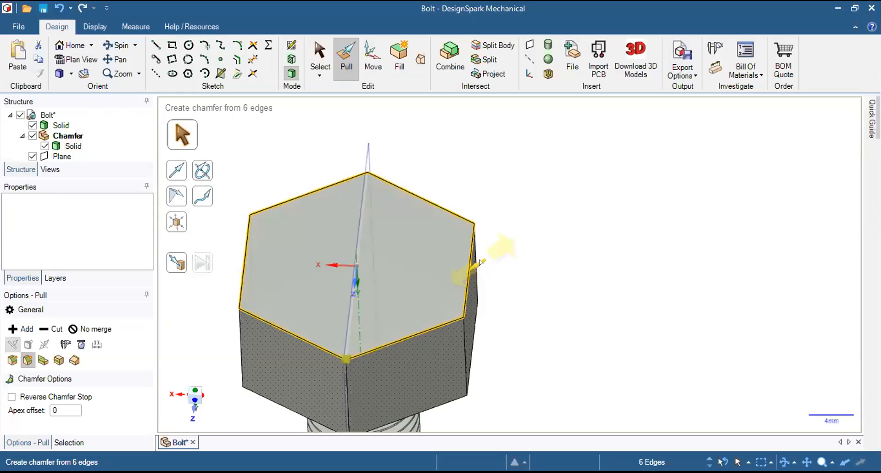
pyautogui.moveTo(479, 262); pyautogui.dragTo(457, 276)
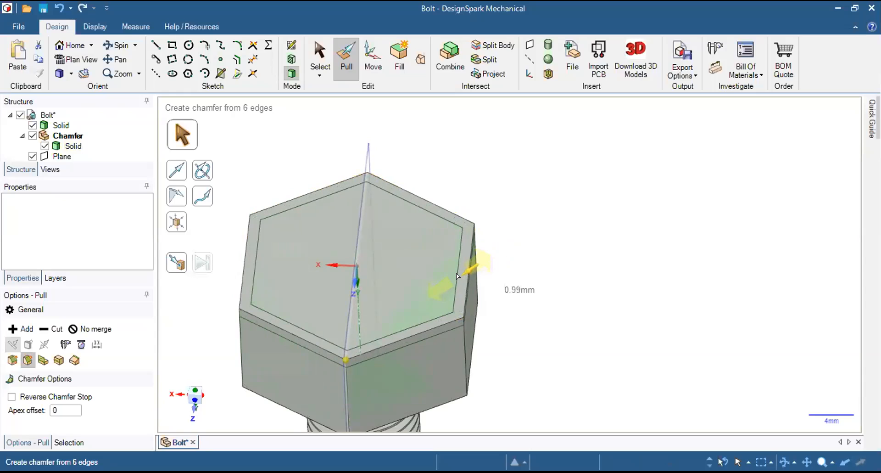
pyautogui.moveTo(457, 276)
pyautogui.mouseDown()
pyautogui.moveTo(436, 289)
pyautogui.moveTo(452, 275)
pyautogui.moveTo(445, 275)
pyautogui.moveTo(471, 271)
pyautogui.moveTo(450, 275)
pyautogui.mouseUp()
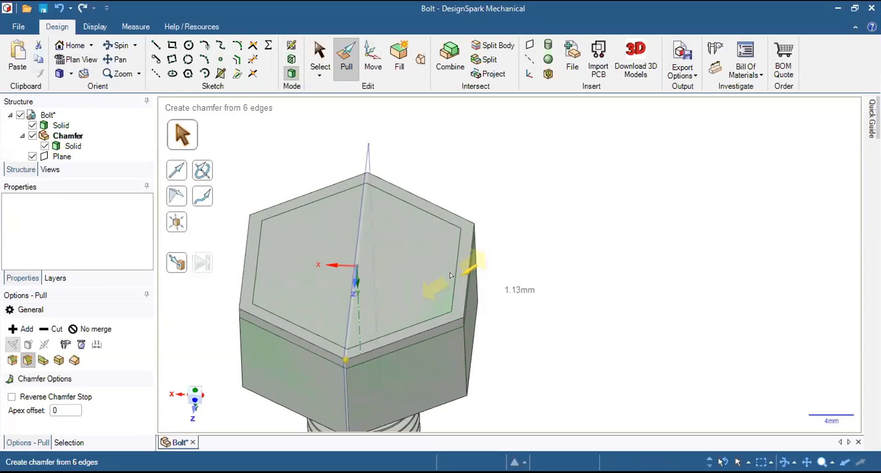
pyautogui.press('space')
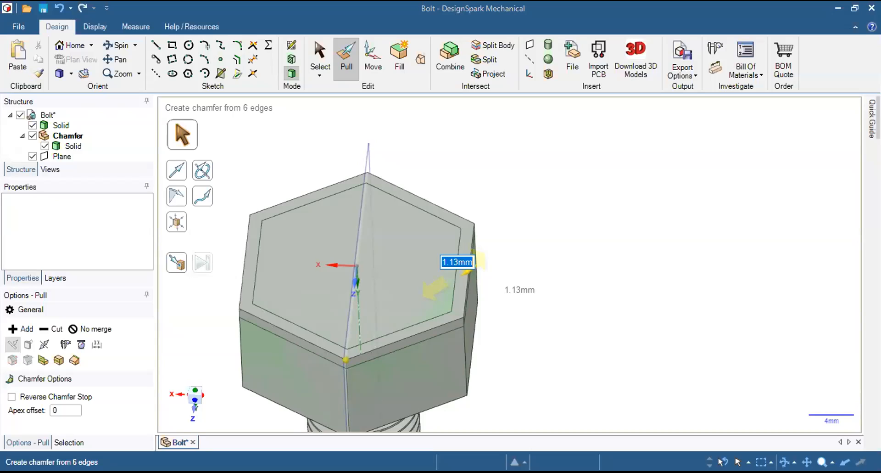
pyautogui.write('1.5')
pyautogui.write('mm')
pyautogui.press('Return')
# Examine the chamfered hexagonal head and the whole bolt from several sides, including the home view.
pyautogui.moveTo(619, 318); pyautogui.dragTo(619, 236, button='middle')
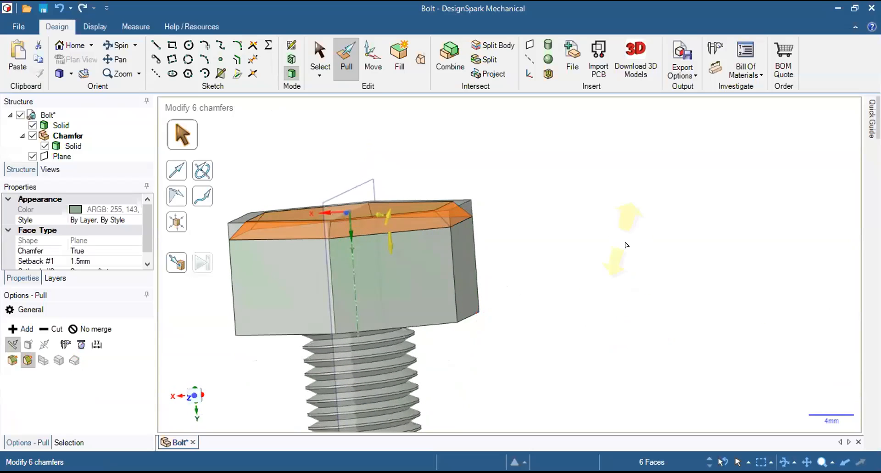
pyautogui.moveTo(537, 267); pyautogui.dragTo(684, 212, button='middle')
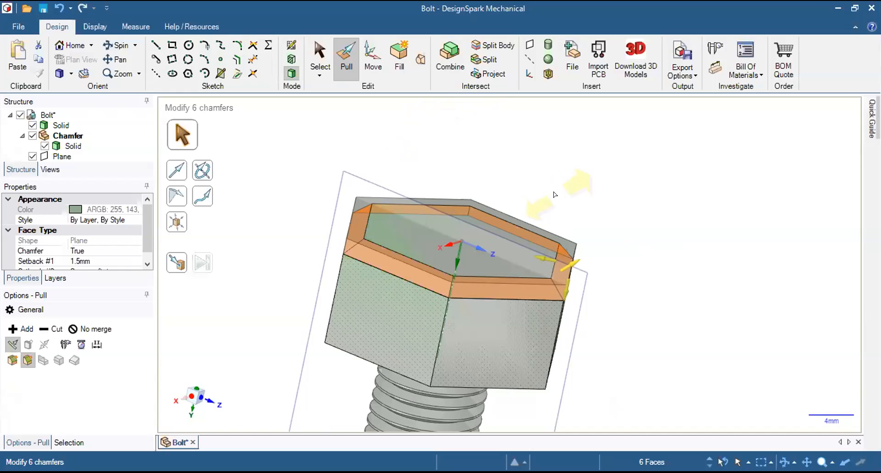
pyautogui.moveTo(557, 174); pyautogui.dragTo(537, 211, button='middle')
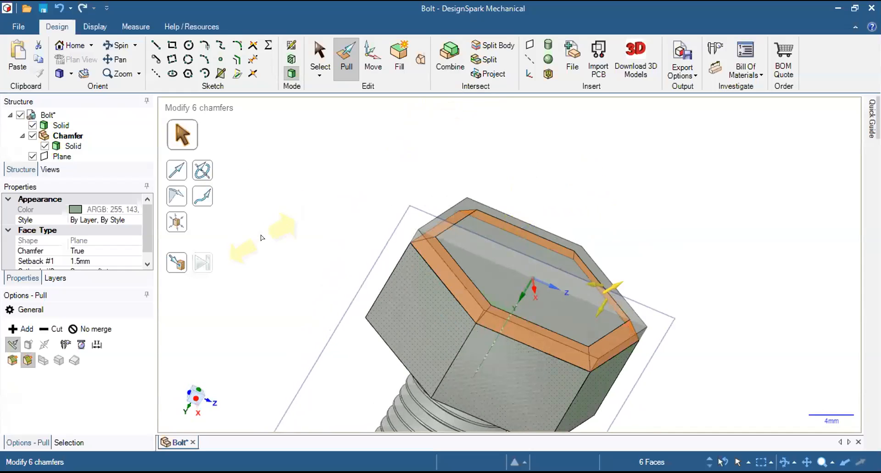
pyautogui.click(69, 46)
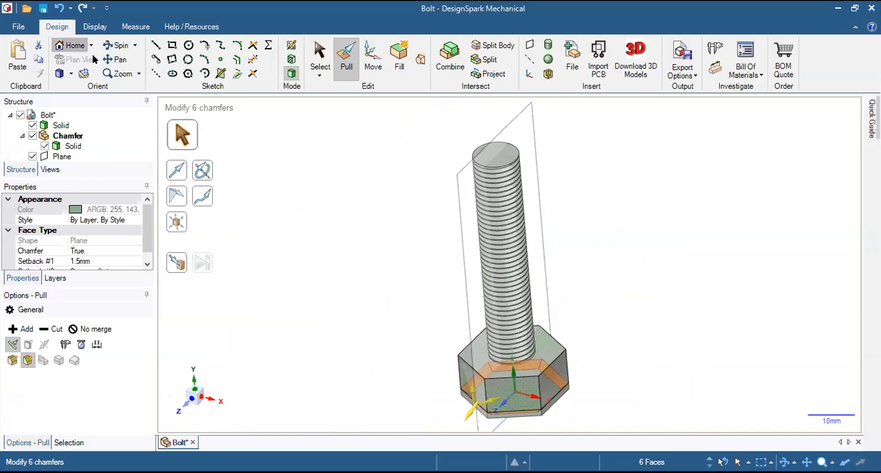
pyautogui.click(116, 45)
pyautogui.moveTo(429, 148); pyautogui.dragTo(420, 381, button='middle')
pyautogui.moveTo(554, 161); pyautogui.dragTo(487, 240, button='middle')
pyautogui.moveTo(431, 262); pyautogui.dragTo(463, 257, button='middle')
pyautogui.moveTo(644, 107); pyautogui.dragTo(647, 118, button='middle')
pyautogui.scroll(3, 587, 147)
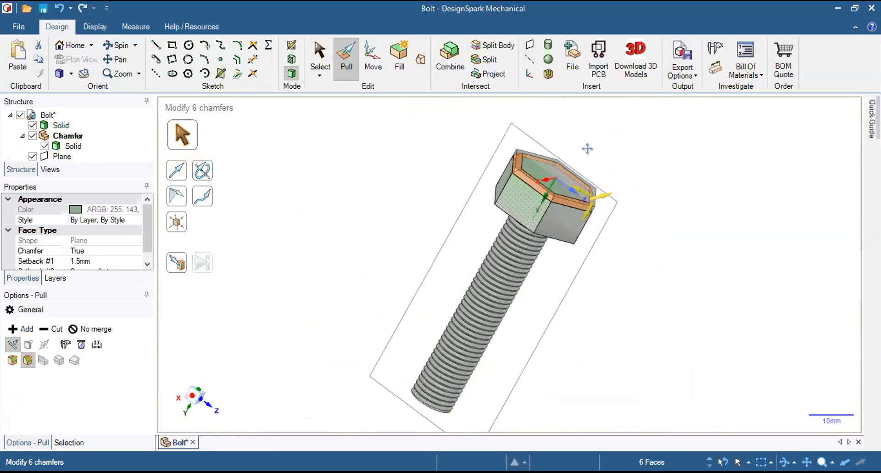
pyautogui.scroll(2, 551, 206)
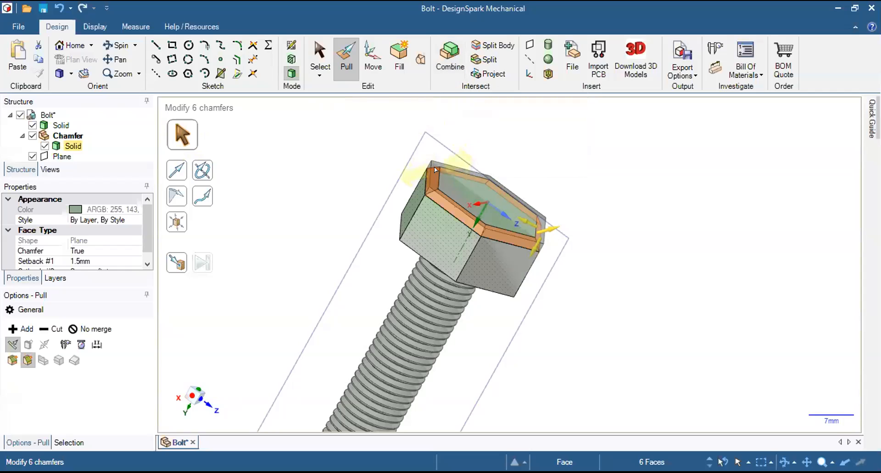
# Combine the Chamfer component's chamfered solid with the bolt's solid as the cutter, keeping the cutter.
pyautogui.click(444, 59)
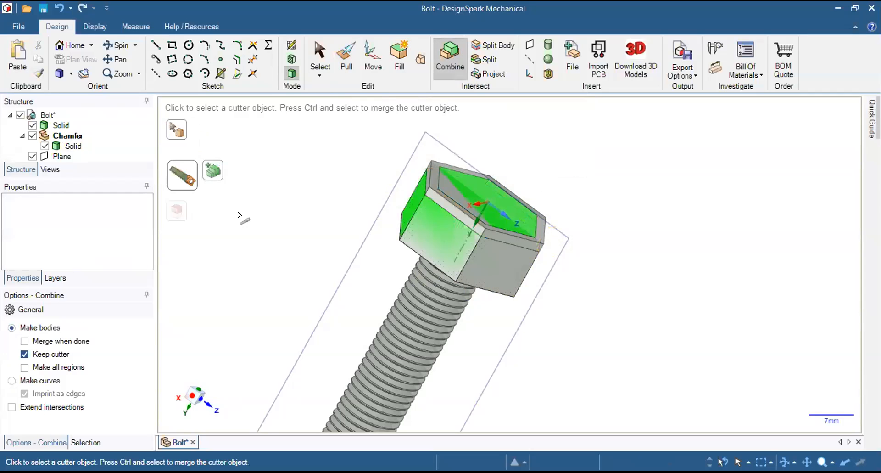
pyautogui.click(181, 180)
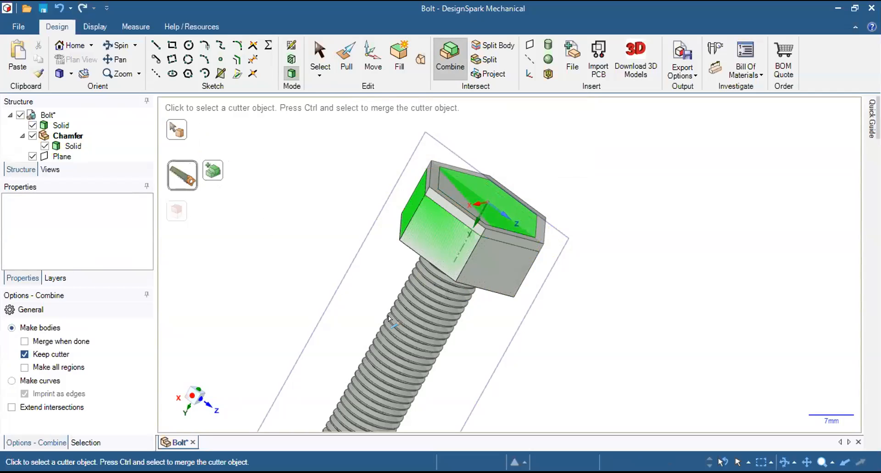
pyautogui.click(59, 124)
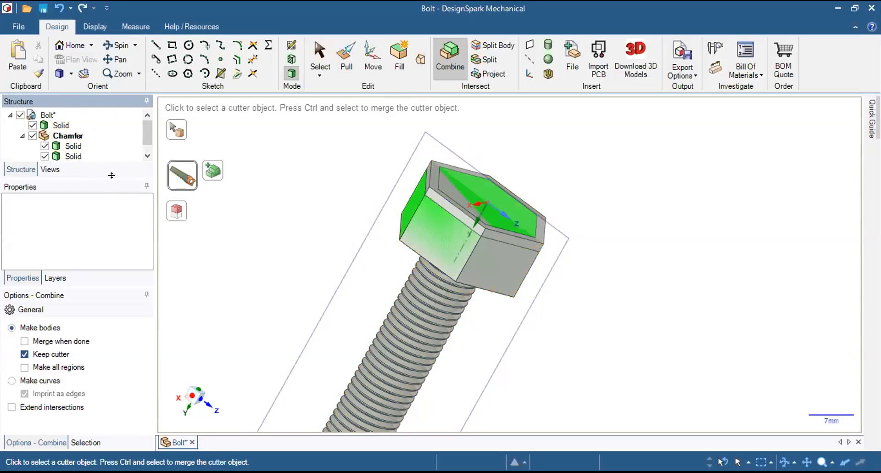
# Enlarge the structure tree and switch the visibility of the two solids under Chamfer to identify each piece.
pyautogui.moveTo(111, 175); pyautogui.dragTo(111, 220)
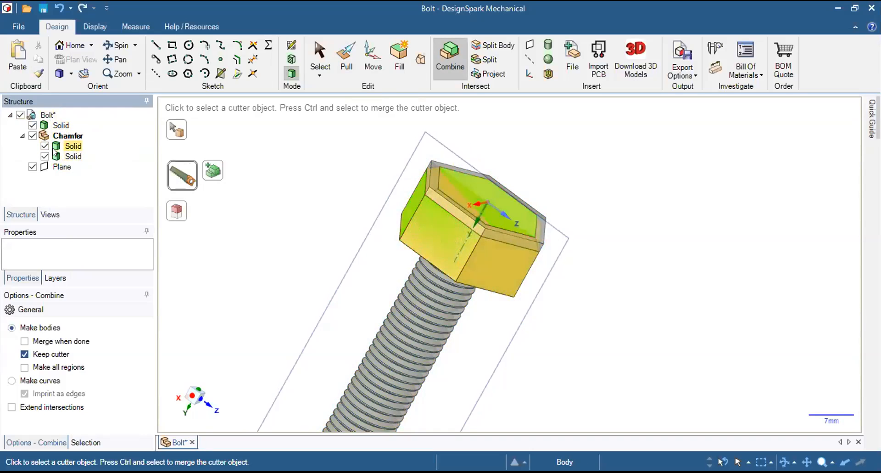
pyautogui.moveTo(615, 176); pyautogui.dragTo(575, 197, button='middle')
pyautogui.click(45, 157)
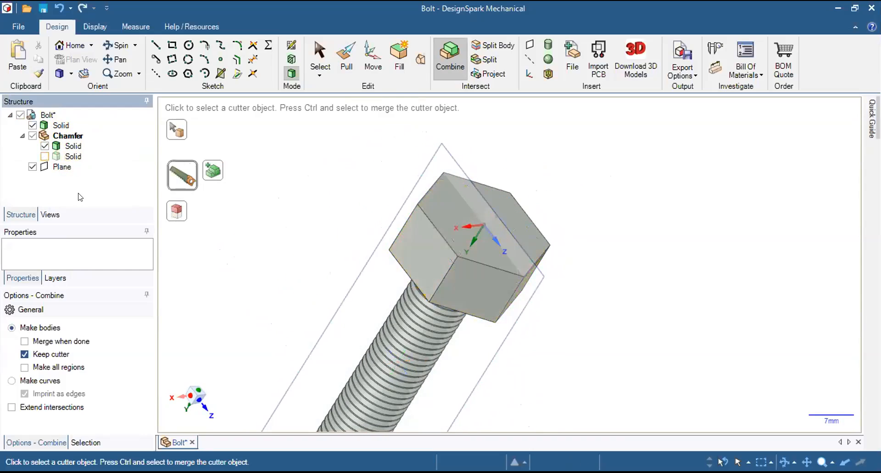
pyautogui.click(45, 156)
pyautogui.click(44, 146)
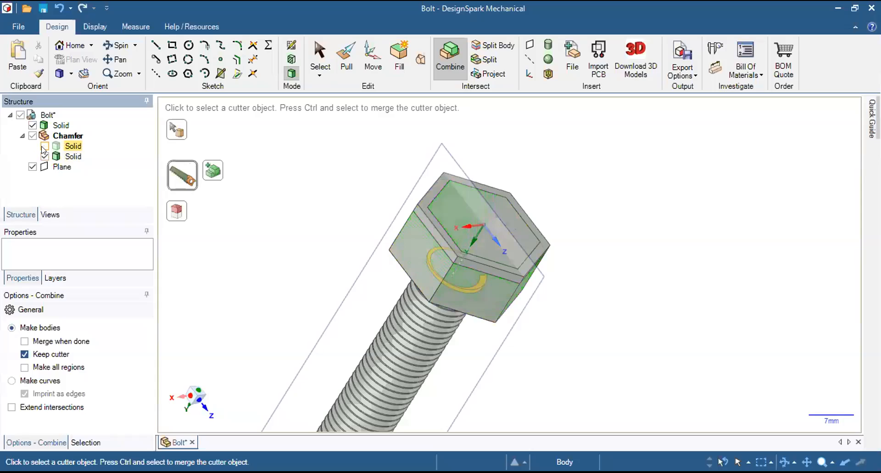
# Toggle the visibility of the bolt's solid and the two solids under Chamfer to compare the pieces.
pyautogui.click(44, 146)
pyautogui.click(32, 125)
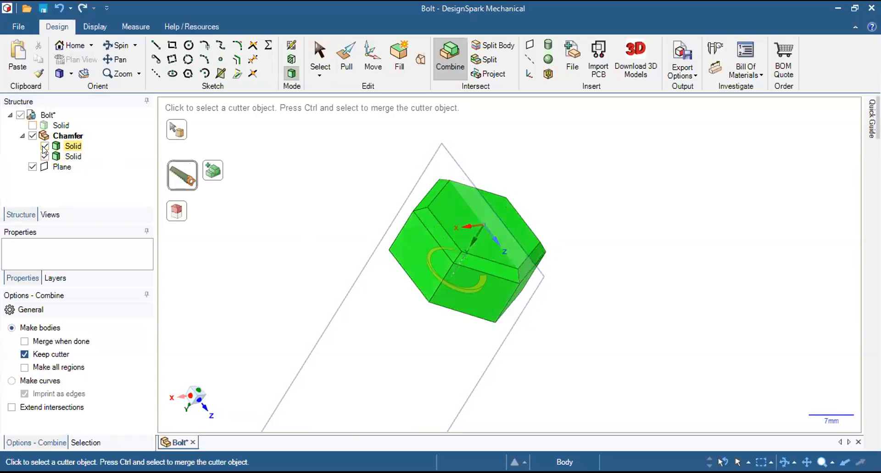
pyautogui.click(44, 146)
pyautogui.click(44, 146)
pyautogui.click(45, 157)
pyautogui.click(45, 157)
pyautogui.click(33, 125)
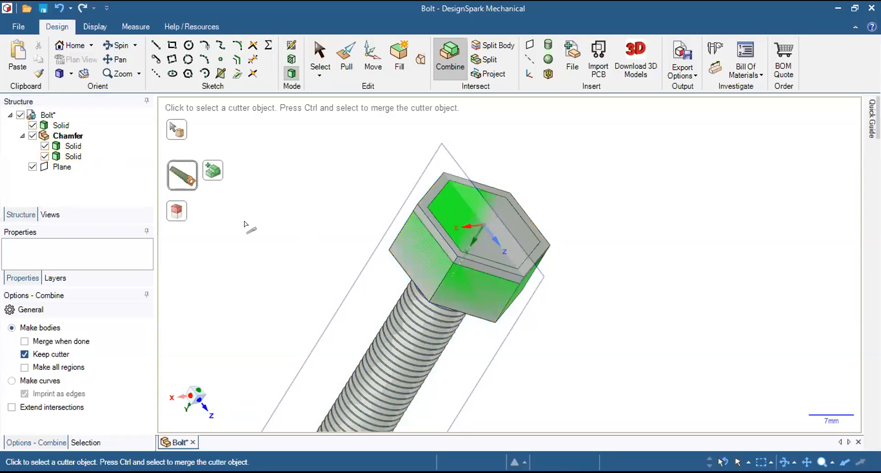
pyautogui.scroll(-2, 286, 157)
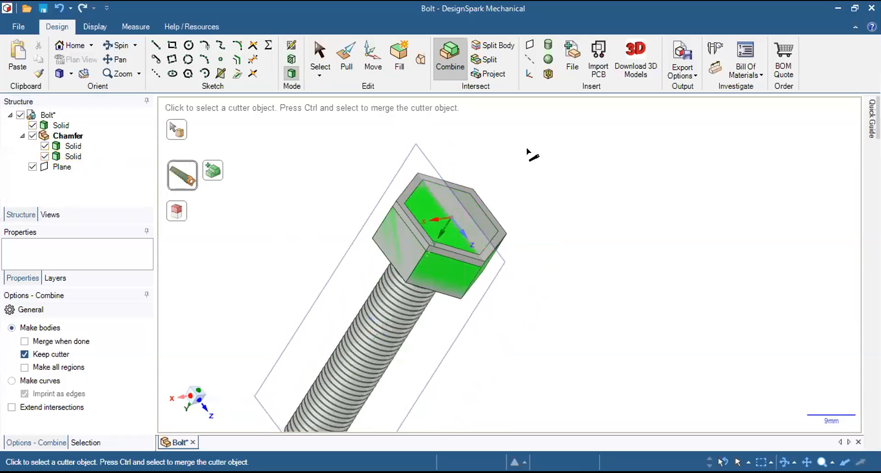
# Undo the visibility changes and the Combine operation, back to the single chamfered solid under Chamfer.
pyautogui.press('ctrl')
pyautogui.hotkey('ctrl', 'z')
pyautogui.moveTo(596, 151); pyautogui.dragTo(573, 151, button='middle')
pyautogui.hotkey('ctrl', 'z')
pyautogui.hotkey('ctrl', 'z')
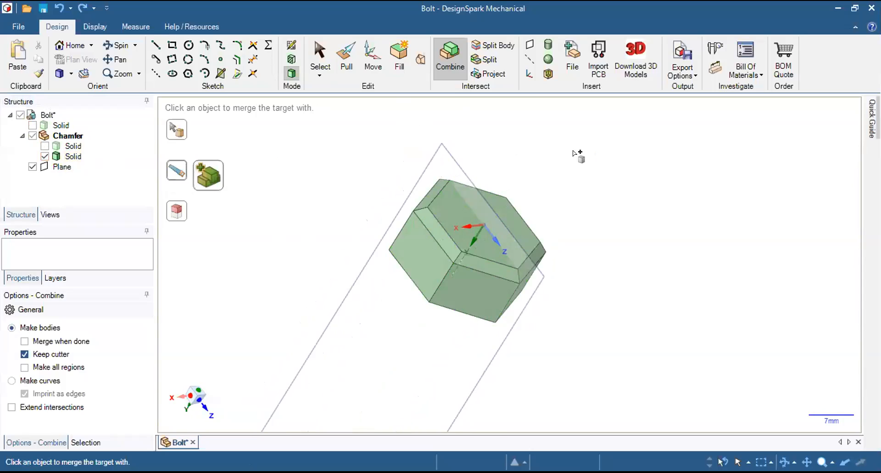
pyautogui.hotkey('ctrl', 'z')
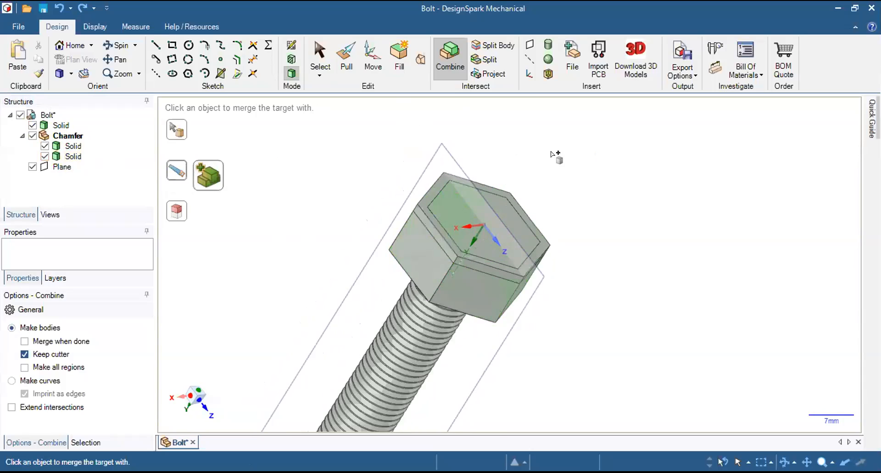
pyautogui.moveTo(571, 160); pyautogui.dragTo(467, 149, button='middle')
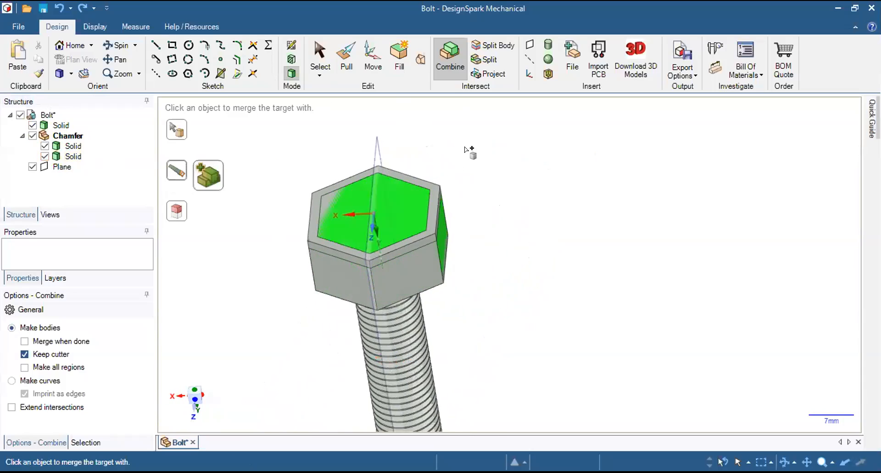
pyautogui.hotkey('ctrl', 'z')
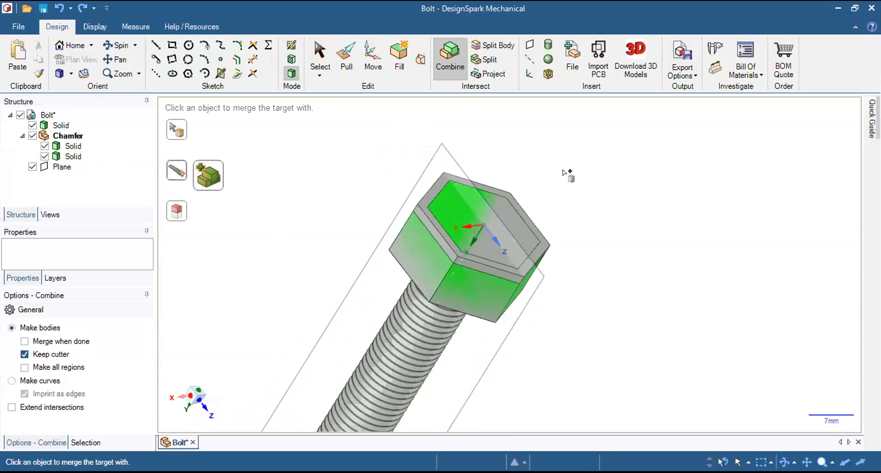
pyautogui.hotkey('ctrl', 'z')
pyautogui.press('p')
pyautogui.hotkey('ctrl', 'z')
pyautogui.hotkey('ctrl', 'z')
pyautogui.hotkey('ctrl', 'z')
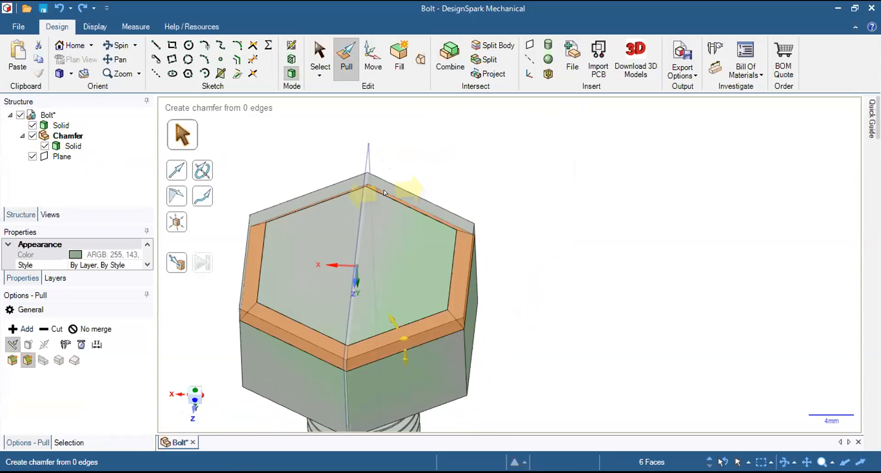
# Deselect the six chamfer faces and examine how the chamfered solid sits within the bolt head.
pyautogui.moveTo(385, 193); pyautogui.dragTo(457, 245, button='middle')
pyautogui.keyDown('shift'); pyautogui.moveTo(371, 252); pyautogui.dragTo(582, 187, button='middle'); pyautogui.keyUp('shift')
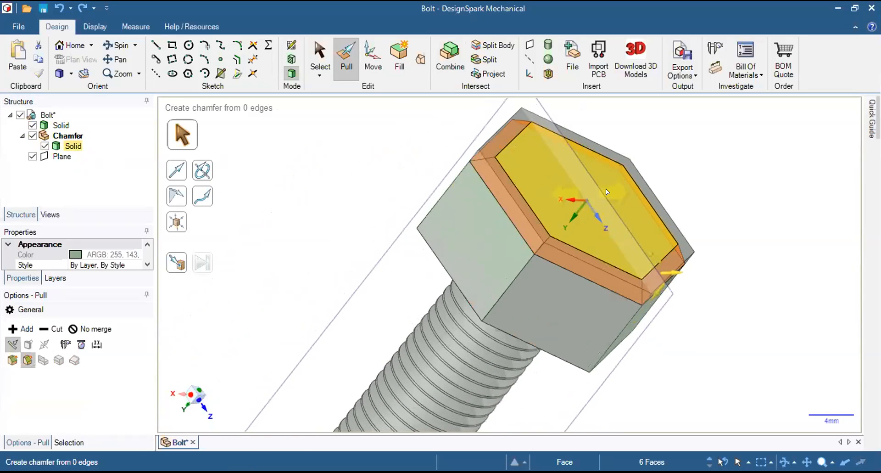
pyautogui.moveTo(641, 163); pyautogui.dragTo(653, 169, button='middle')
pyautogui.click(726, 188)
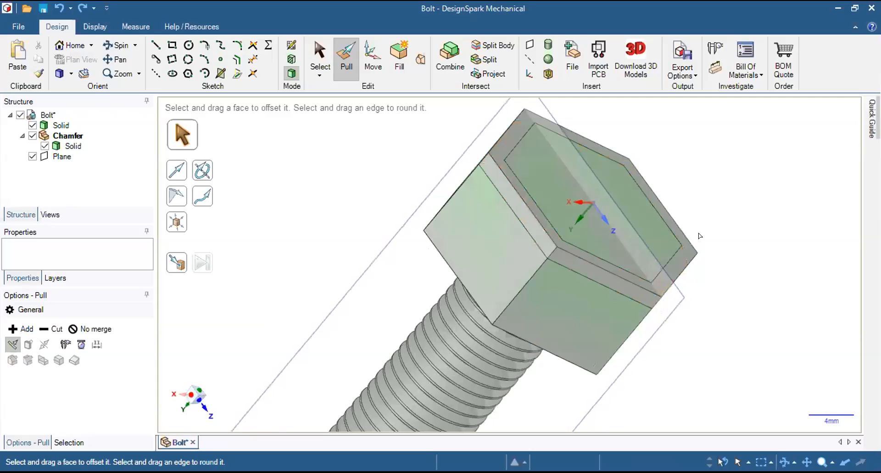
pyautogui.scroll(-1, 676, 235)
pyautogui.moveTo(488, 173); pyautogui.dragTo(524, 197, button='middle')
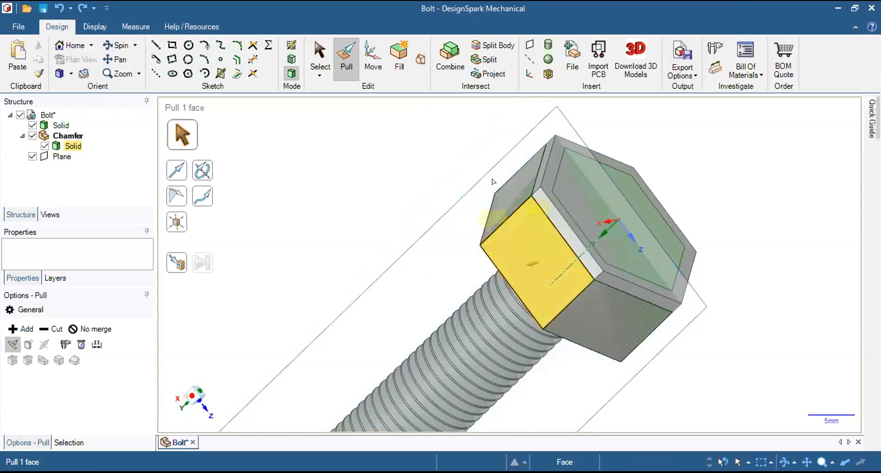
pyautogui.click(533, 183)
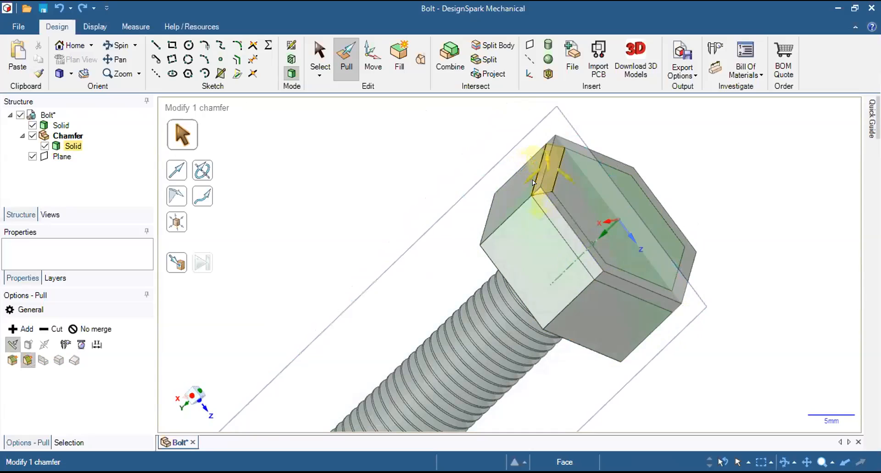
pyautogui.click(458, 197)
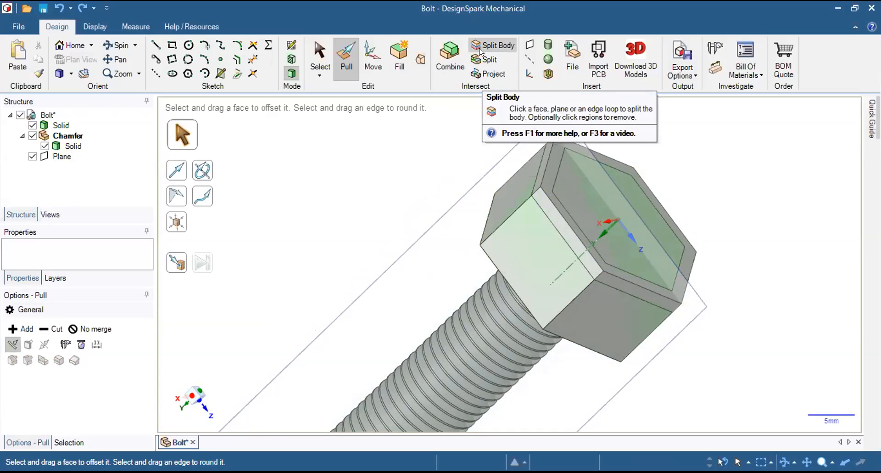
# Combine the bolt's solid as the target with the Chamfer component's solid as the cutter, keeping the cutter.
pyautogui.click(445, 54)
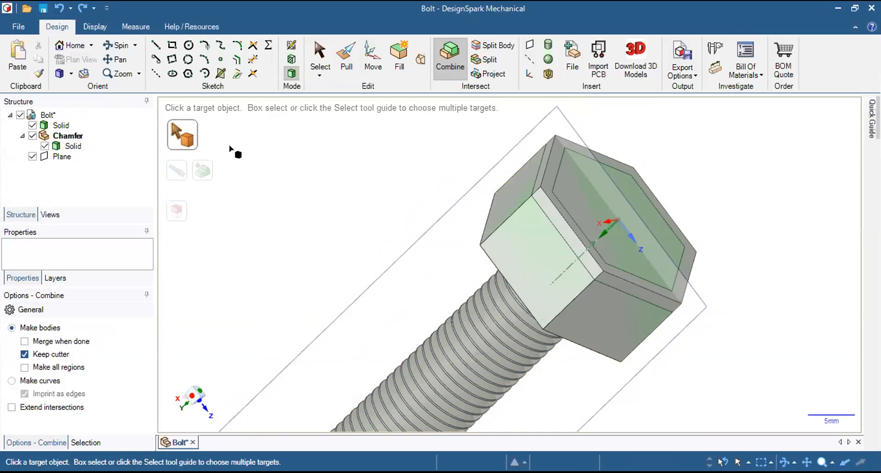
pyautogui.click(58, 129)
pyautogui.moveTo(509, 145); pyautogui.dragTo(468, 124, button='middle')
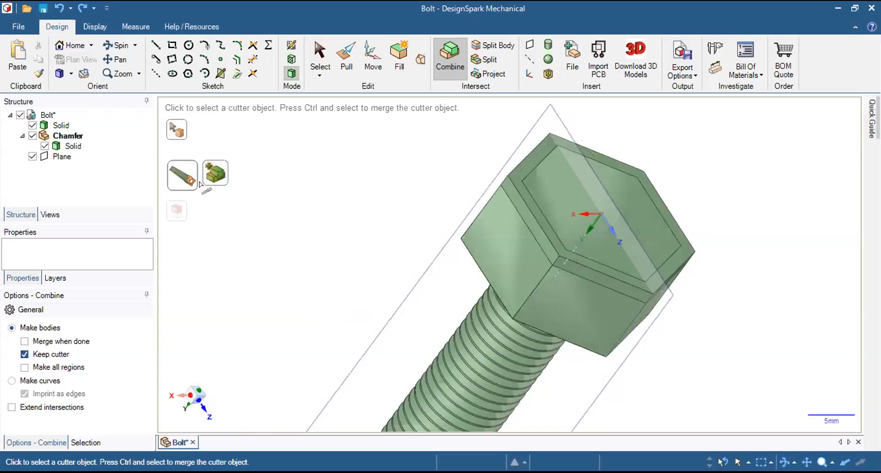
pyautogui.click(73, 149)
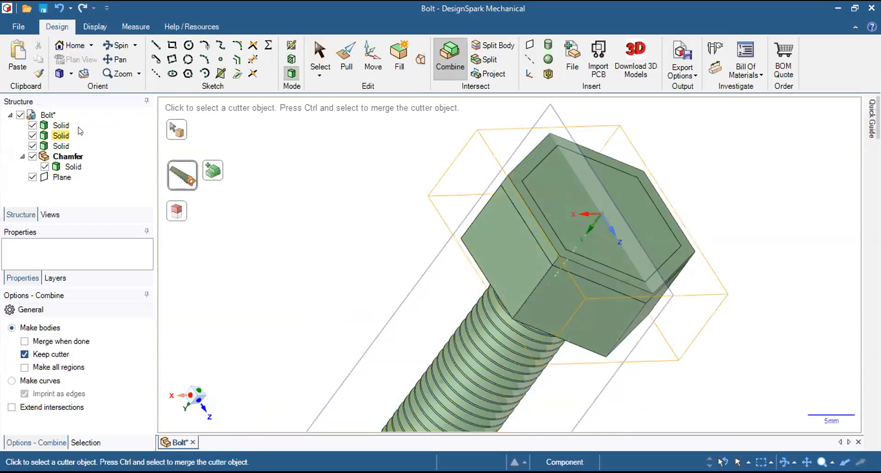
# Toggle the second and third solids under Bolt to identify the pieces, and hide the first solid.
pyautogui.scroll(-3, 419, 198)
pyautogui.scroll(4, 400, 202)
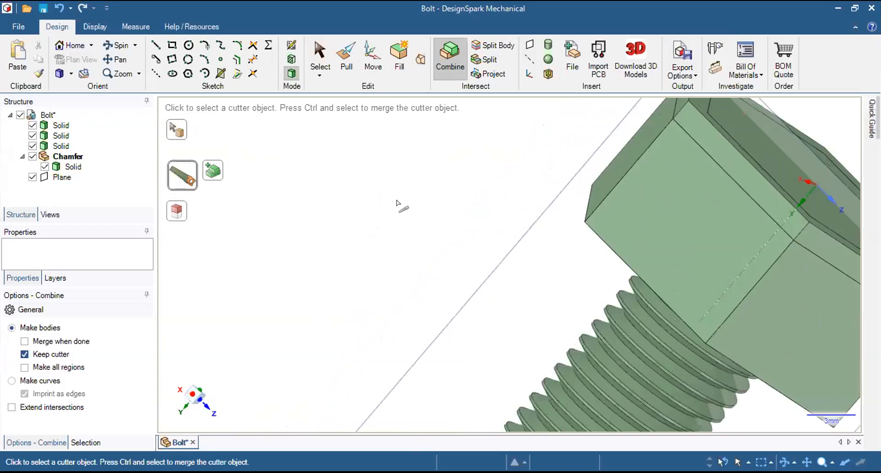
pyautogui.scroll(-5, 403, 216)
pyautogui.moveTo(358, 217)
pyautogui.mouseDown(button='middle')
pyautogui.moveTo(370, 259)
pyautogui.moveTo(354, 292)
pyautogui.moveTo(331, 247)
pyautogui.mouseUp(button='middle')
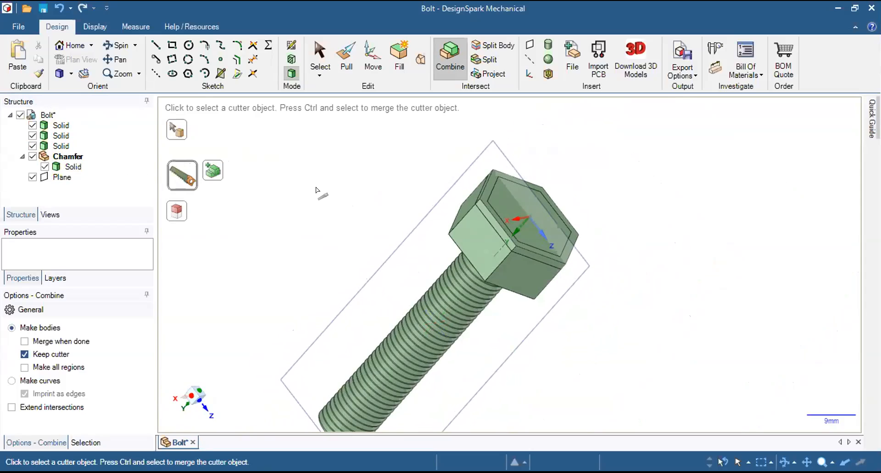
pyautogui.click(32, 136)
pyautogui.click(32, 136)
pyautogui.click(32, 146)
pyautogui.click(32, 146)
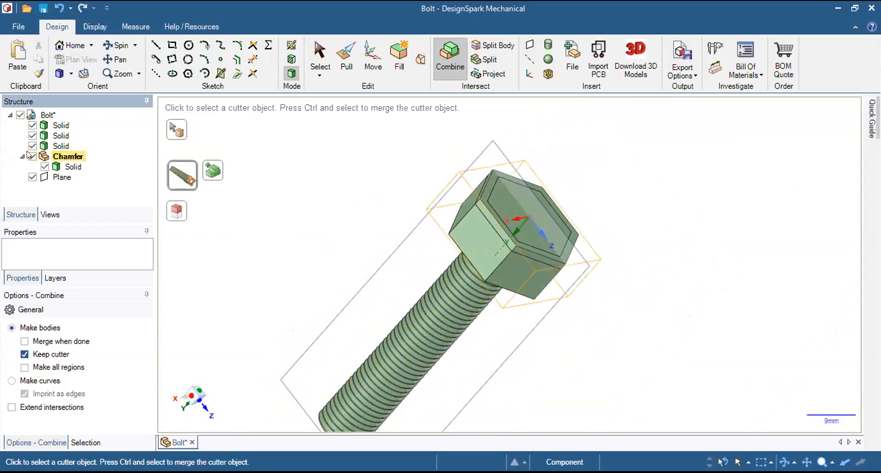
pyautogui.click(32, 125)
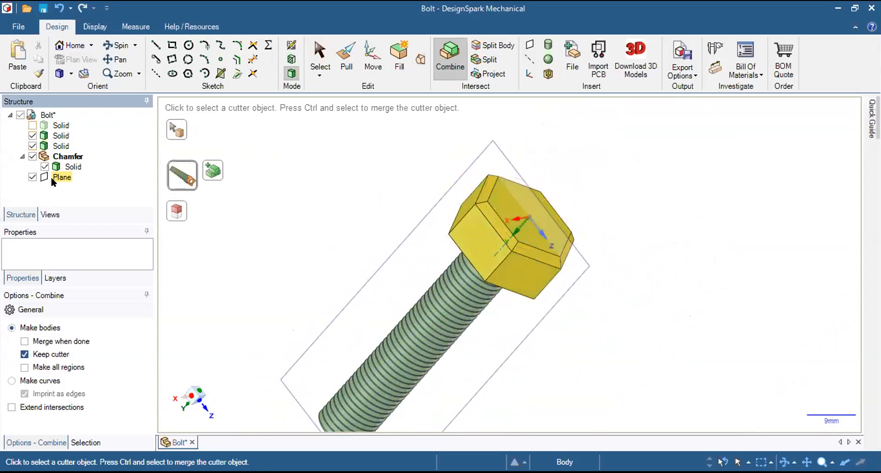
# Examine the bolt with its chamfered head from the head side, the shank end and the underside.
pyautogui.moveTo(719, 163); pyautogui.dragTo(712, 181, button='middle')
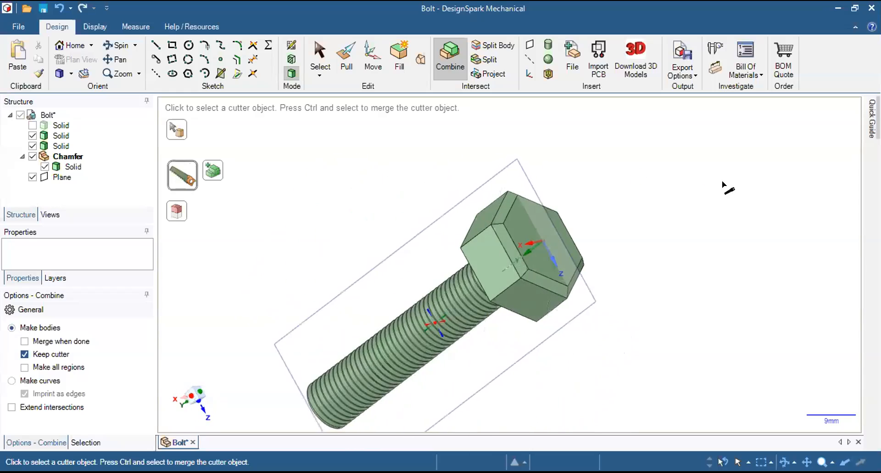
pyautogui.moveTo(514, 194); pyautogui.dragTo(538, 152, button='middle')
pyautogui.moveTo(481, 177); pyautogui.dragTo(616, 191, button='middle')
pyautogui.moveTo(366, 291); pyautogui.dragTo(378, 218, button='middle')
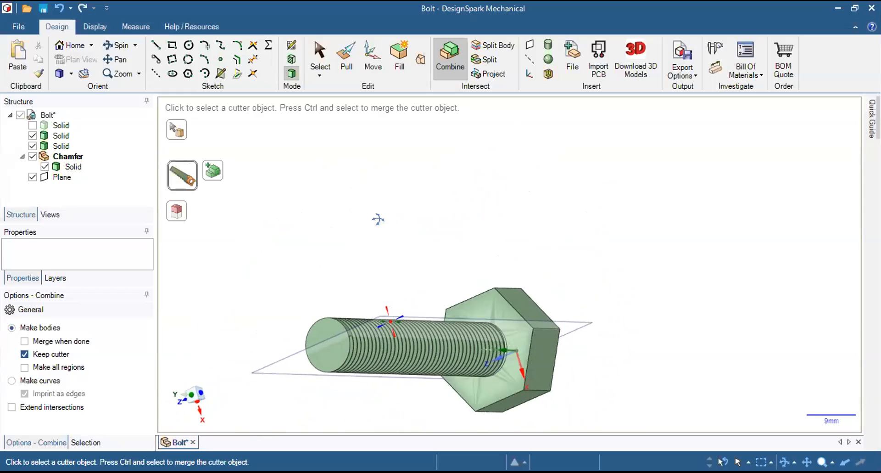
pyautogui.moveTo(343, 393); pyautogui.dragTo(344, 416, button='middle')
pyautogui.moveTo(439, 236)
pyautogui.mouseDown(button='middle')
pyautogui.moveTo(439, 271)
pyautogui.moveTo(422, 207)
pyautogui.moveTo(341, 260)
pyautogui.moveTo(490, 224)
pyautogui.moveTo(518, 249)
pyautogui.moveTo(621, 147)
pyautogui.moveTo(601, 230)
pyautogui.moveTo(429, 156)
pyautogui.moveTo(414, 257)
pyautogui.moveTo(445, 309)
pyautogui.mouseUp(button='middle')
pyautogui.moveTo(356, 354); pyautogui.dragTo(483, 289, button='middle')
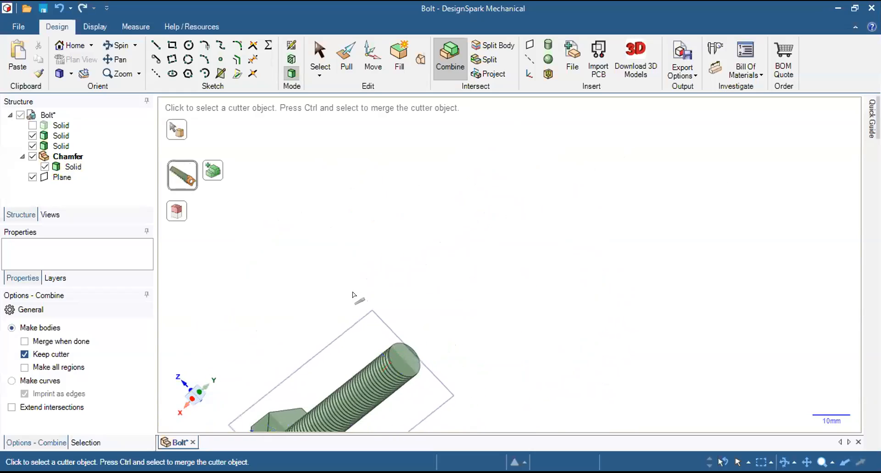
pyautogui.keyDown('shift'); pyautogui.moveTo(351, 333); pyautogui.dragTo(496, 196, button='middle'); pyautogui.keyUp('shift')
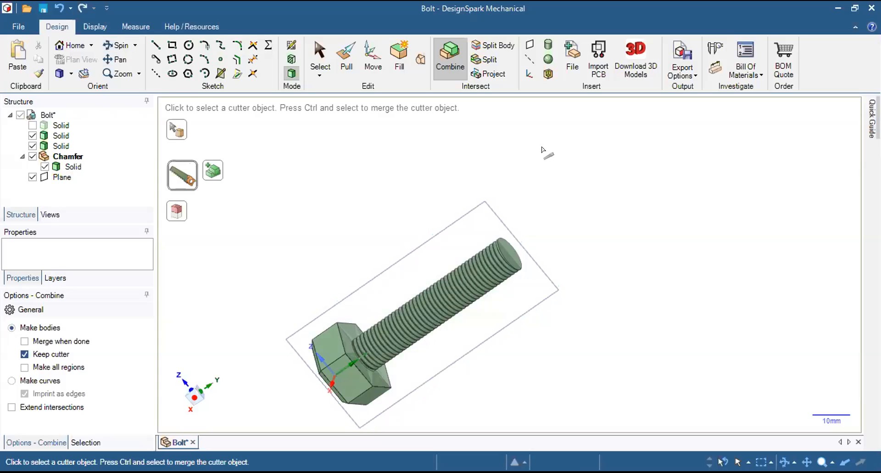
pyautogui.moveTo(590, 263); pyautogui.dragTo(534, 224, button='middle')
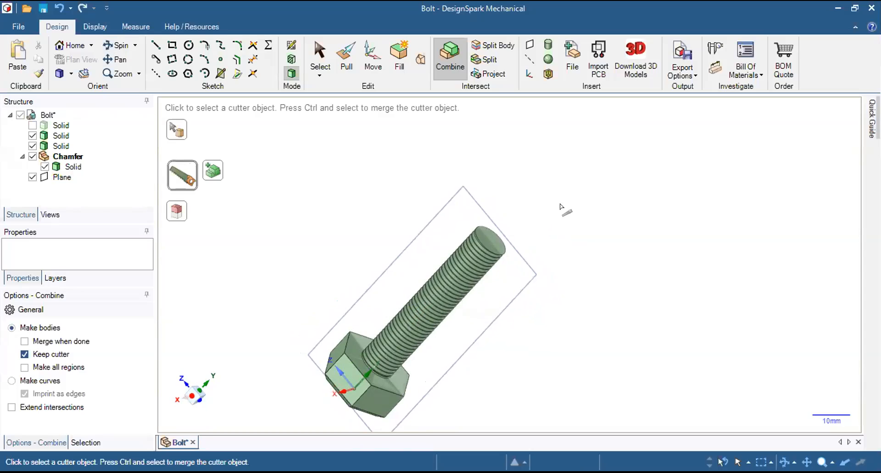
pyautogui.moveTo(522, 275); pyautogui.dragTo(496, 277, button='middle')
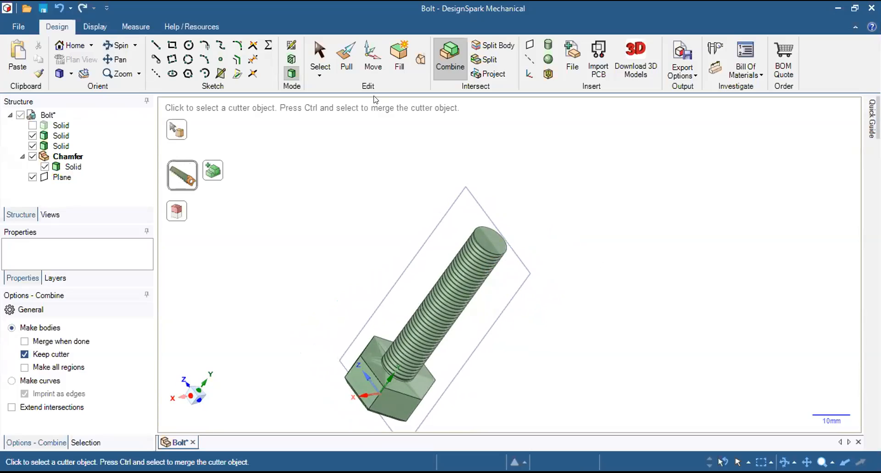
# Undo the combined solids, the chamfer and the Chamfer component, back to the plain bolt solid.
pyautogui.click(320, 57)
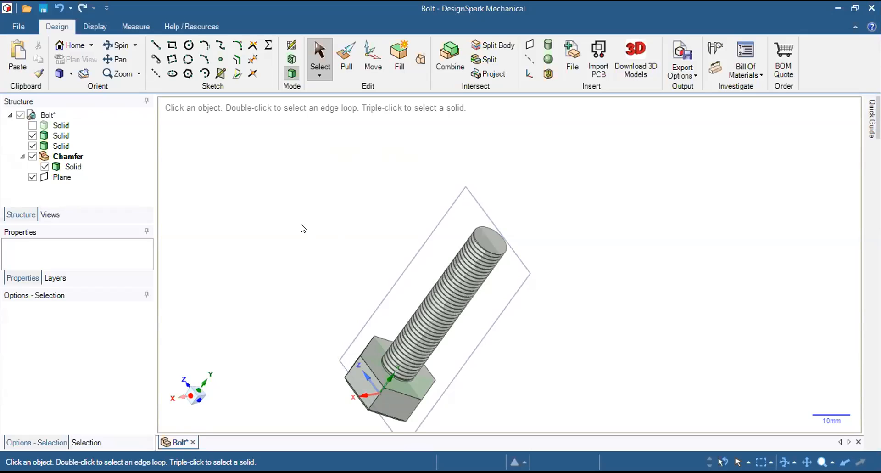
pyautogui.press('ctrl')
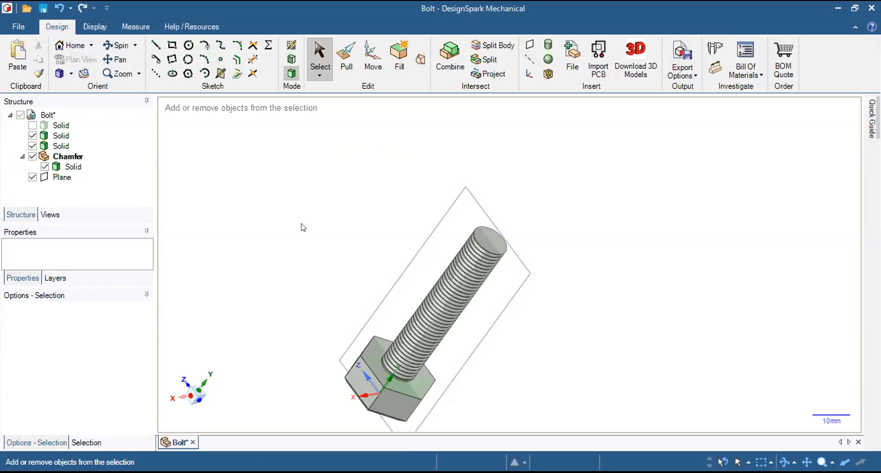
pyautogui.press('i')
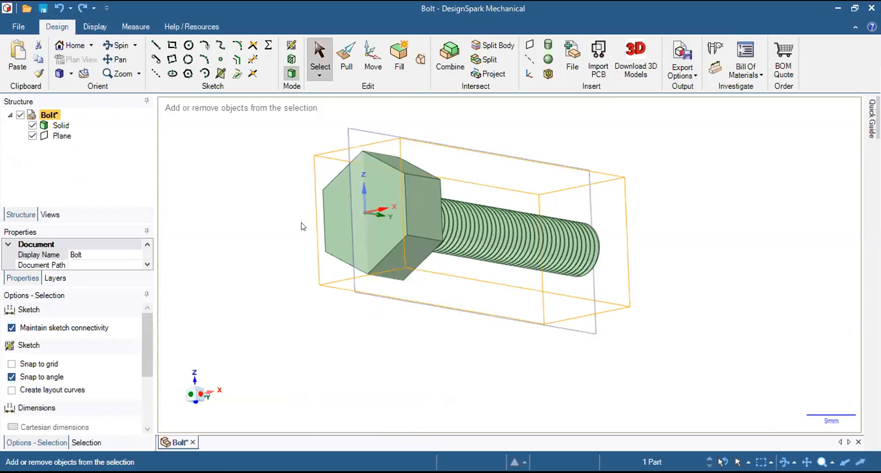
# Add a new component named Chamfer under the Bolt part and select it in the structure tree.
pyautogui.moveTo(322, 216); pyautogui.dragTo(428, 146, button='middle')
pyautogui.moveTo(372, 218); pyautogui.dragTo(405, 199, button='middle')
pyautogui.click(405, 199)
pyautogui.moveTo(367, 221); pyautogui.dragTo(497, 188, button='middle')
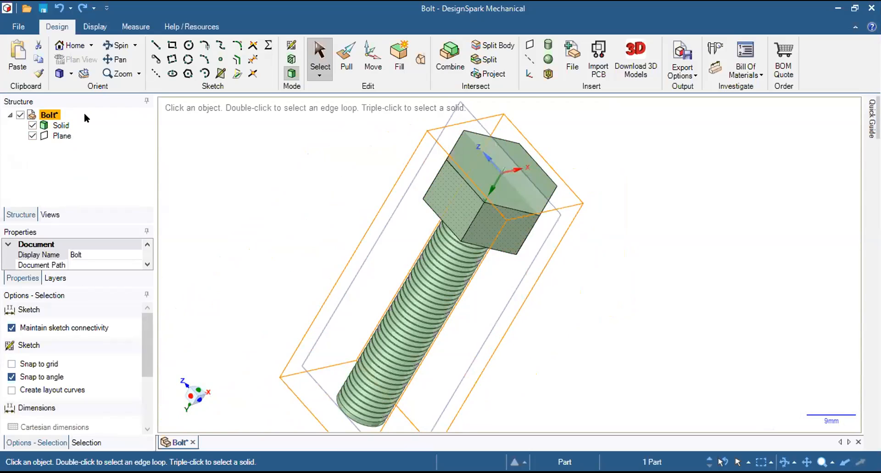
pyautogui.rightClick(43, 115)
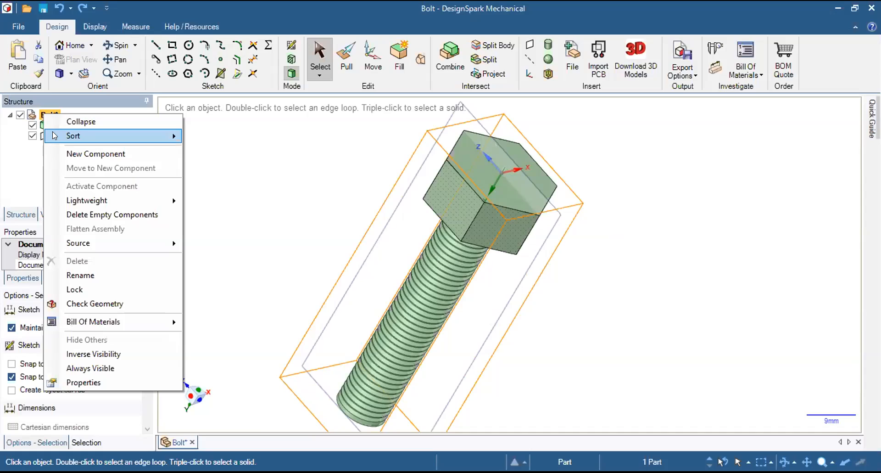
pyautogui.moveTo(52, 132)
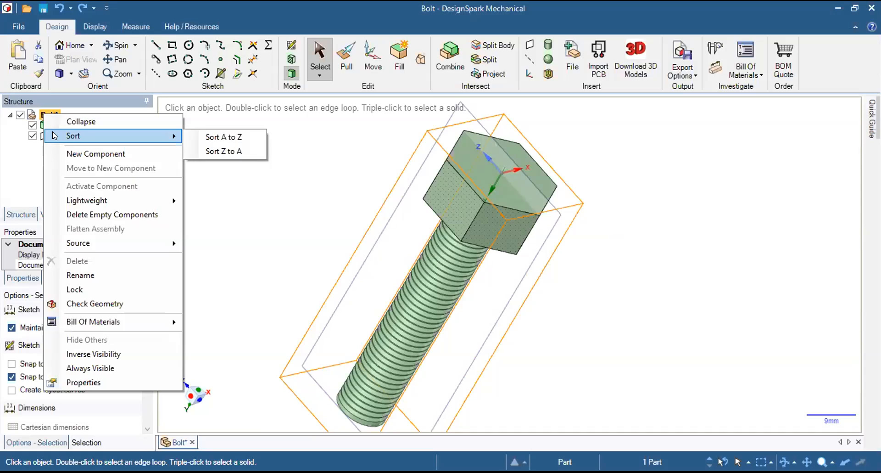
pyautogui.click(83, 153)
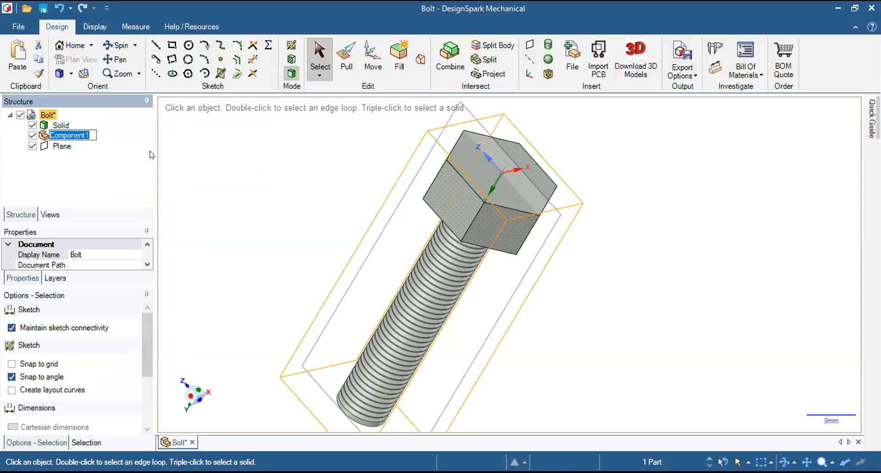
pyautogui.press('BackSpace')
pyautogui.write('Cha')
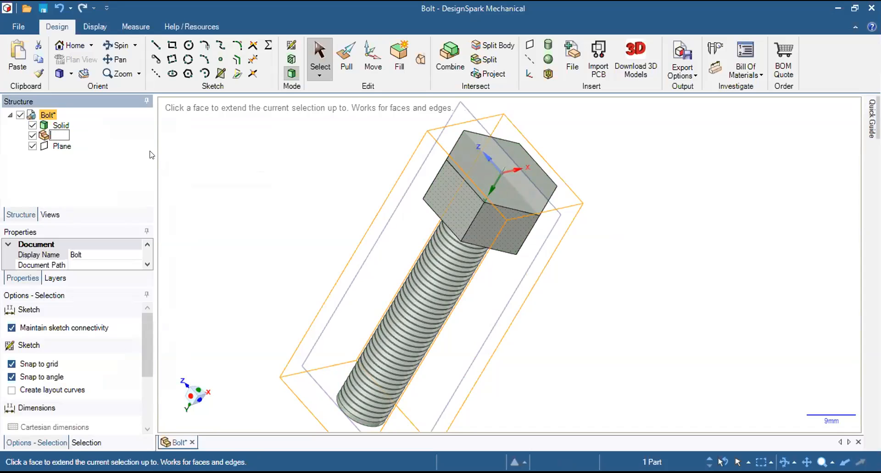
pyautogui.write('mfe')
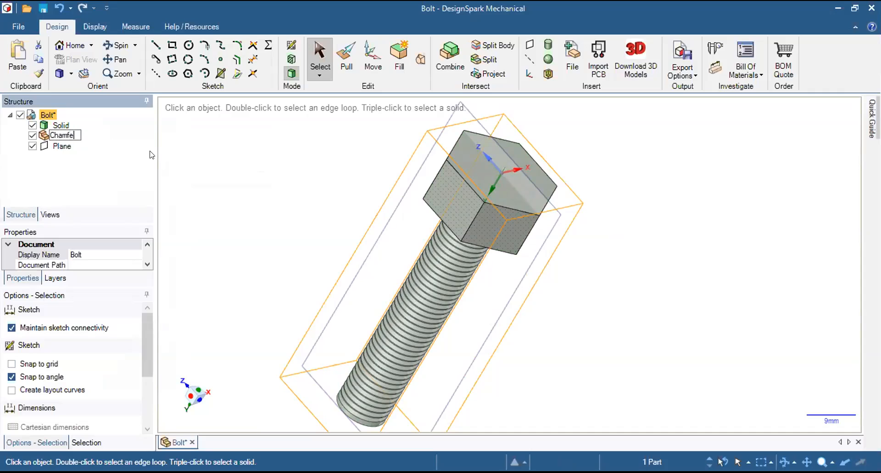
pyautogui.write('r')
pyautogui.press('Return')
pyautogui.click(67, 137)
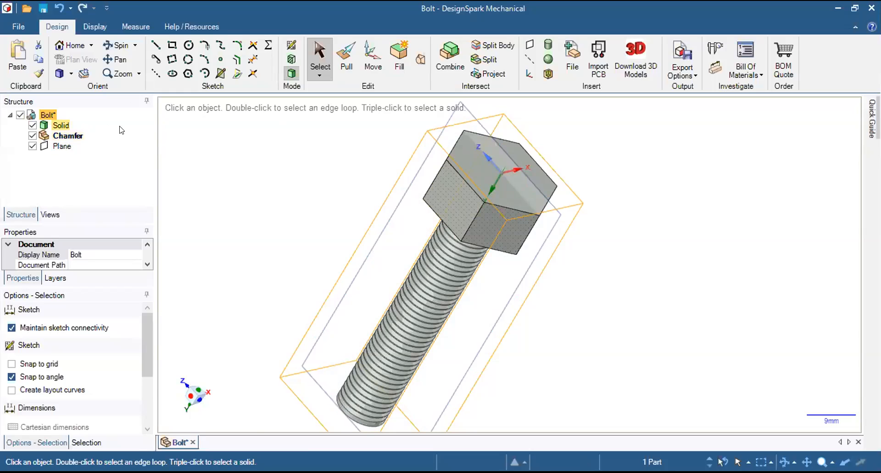
pyautogui.click(67, 138)
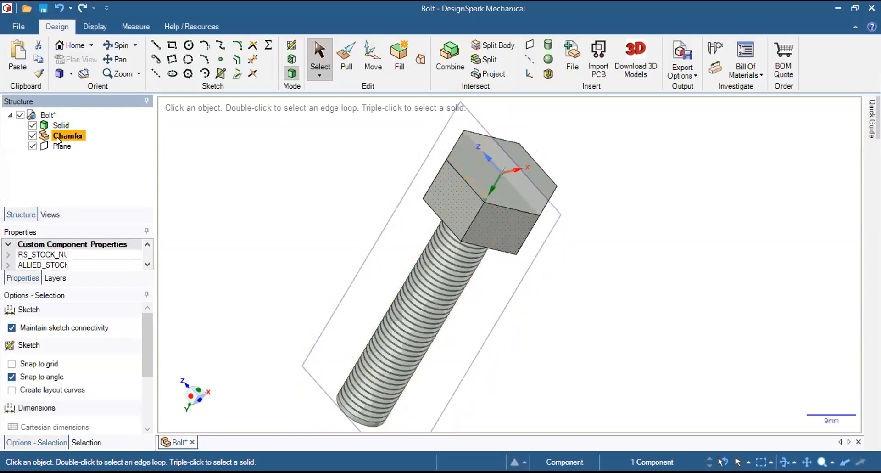
pyautogui.click(291, 46)
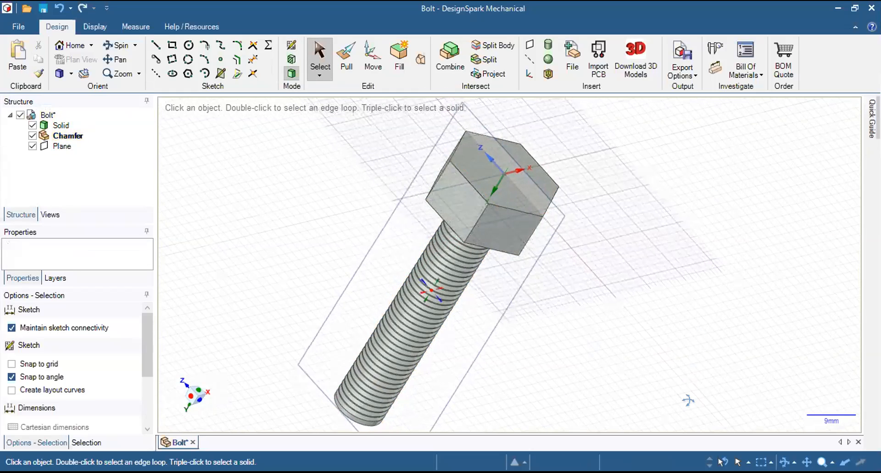
pyautogui.moveTo(446, 456); pyautogui.dragTo(542, 329, button='middle')
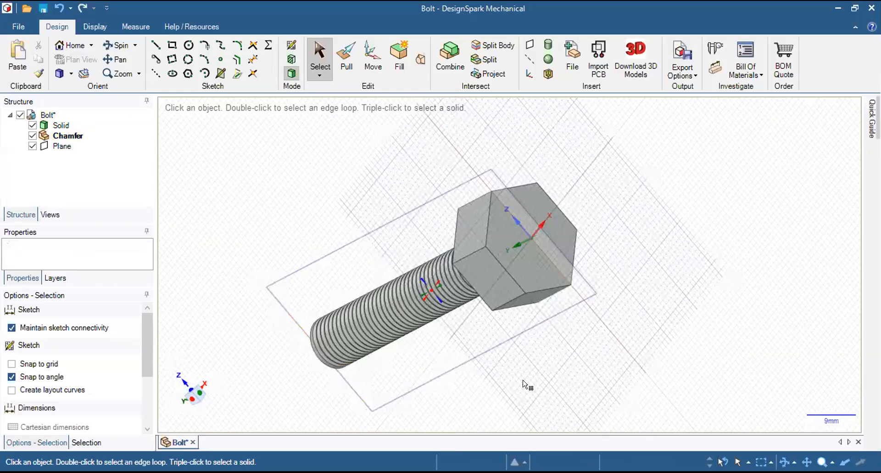
pyautogui.moveTo(517, 389); pyautogui.dragTo(539, 400, button='middle')
pyautogui.click(394, 352)
pyautogui.click(315, 302)
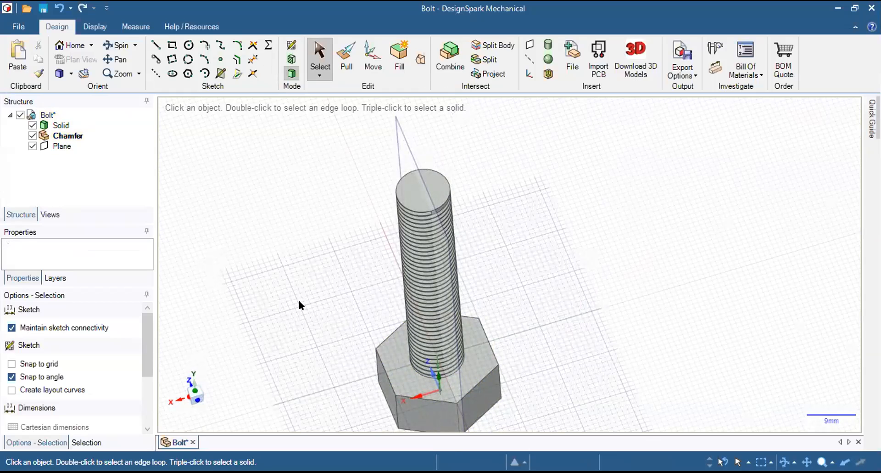
pyautogui.press('k')
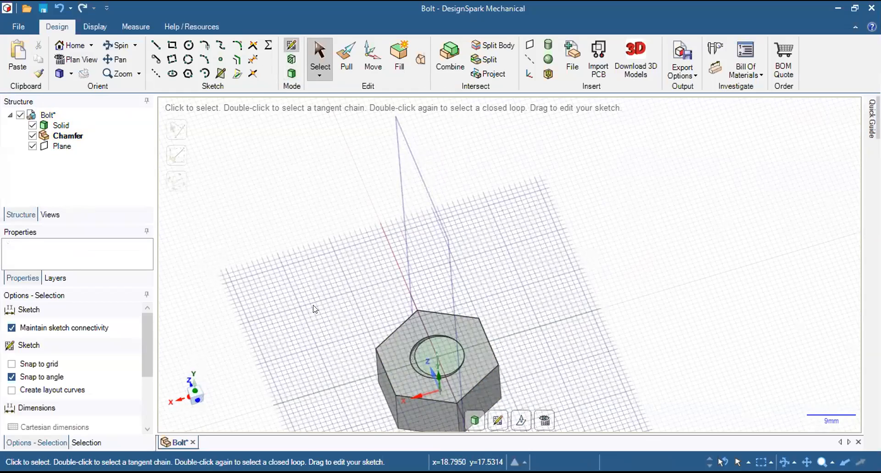
pyautogui.press('d')
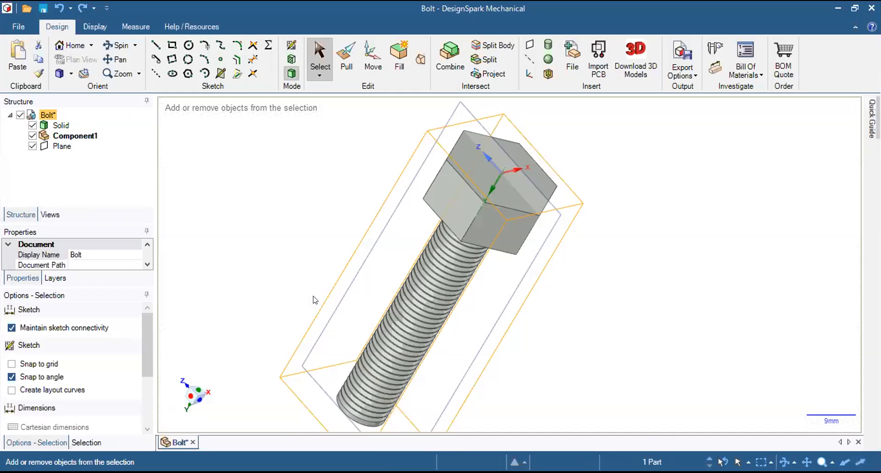
# Start a sketch on the outer hexagonal face of the bolt head and view it in plan.
pyautogui.moveTo(483, 271); pyautogui.dragTo(402, 346, button='middle')
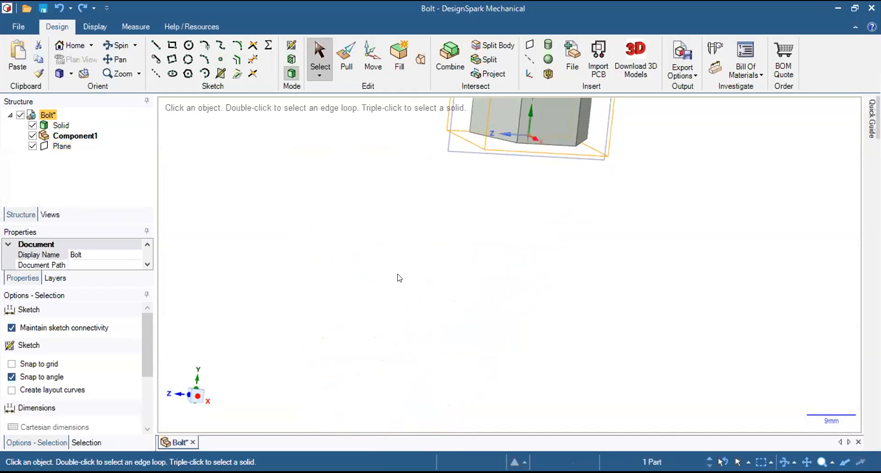
pyautogui.moveTo(487, 177)
pyautogui.keyDown('shift'); pyautogui.mouseDown(button='middle')
pyautogui.moveTo(373, 332)
pyautogui.moveTo(488, 175)
pyautogui.mouseUp(button='middle'); pyautogui.keyUp('shift')
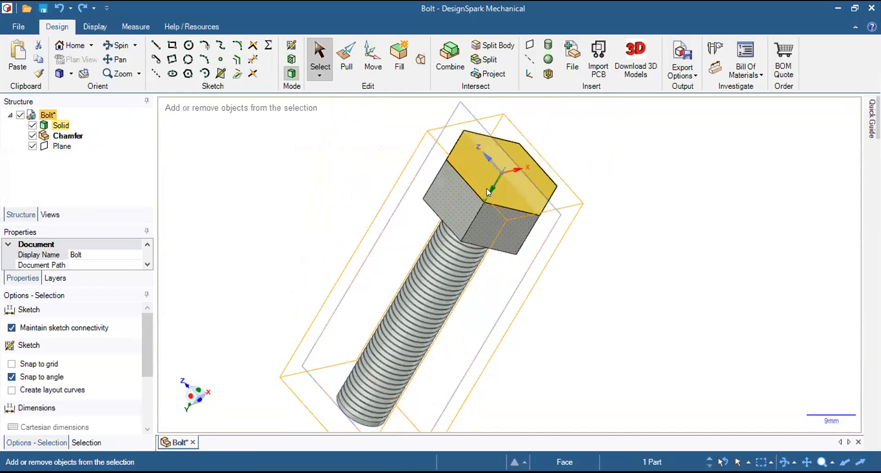
pyautogui.click(536, 139)
pyautogui.moveTo(452, 177); pyautogui.dragTo(481, 254, button='middle')
pyautogui.keyDown('shift'); pyautogui.moveTo(496, 176); pyautogui.dragTo(456, 407, button='middle'); pyautogui.keyUp('shift')
pyautogui.keyDown('shift'); pyautogui.moveTo(613, 160); pyautogui.dragTo(469, 326, button='middle'); pyautogui.keyUp('shift')
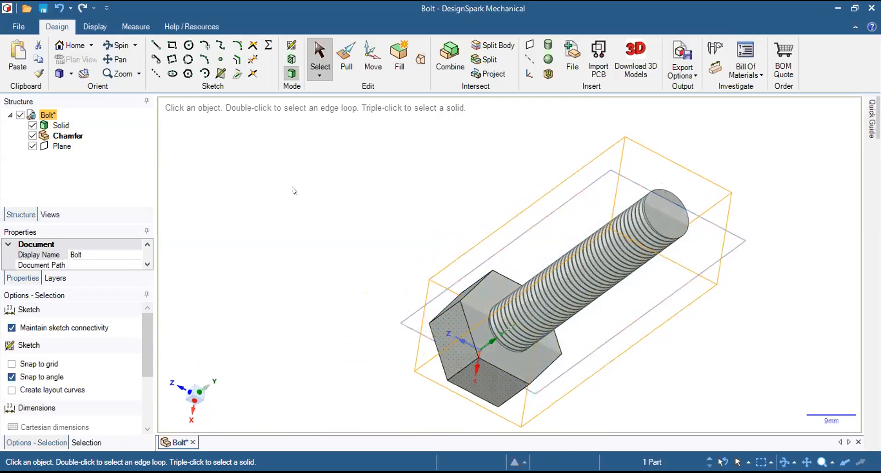
pyautogui.click(292, 59)
pyautogui.moveTo(404, 299); pyautogui.dragTo(500, 255, button='middle')
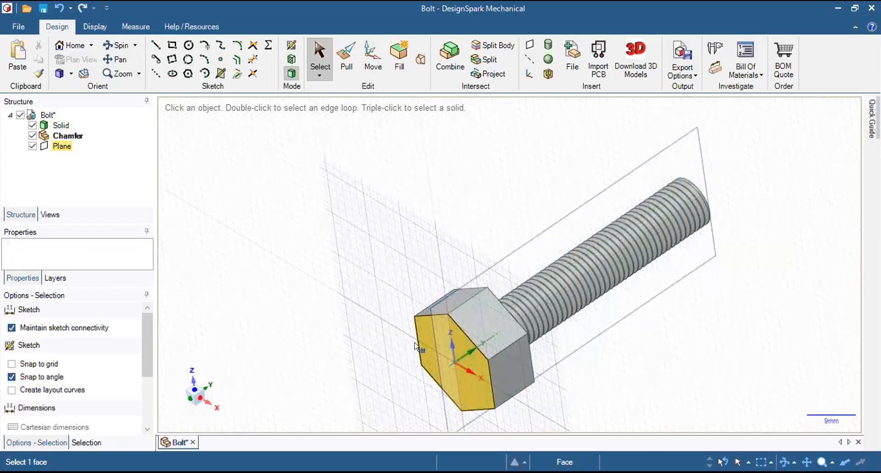
pyautogui.click(378, 338)
pyautogui.moveTo(517, 171)
pyautogui.mouseDown(button='middle')
pyautogui.moveTo(413, 205)
pyautogui.moveTo(349, 197)
pyautogui.moveTo(317, 150)
pyautogui.moveTo(650, 306)
pyautogui.moveTo(619, 248)
pyautogui.moveTo(647, 290)
pyautogui.moveTo(499, 306)
pyautogui.moveTo(577, 244)
pyautogui.moveTo(606, 238)
pyautogui.mouseUp(button='middle')
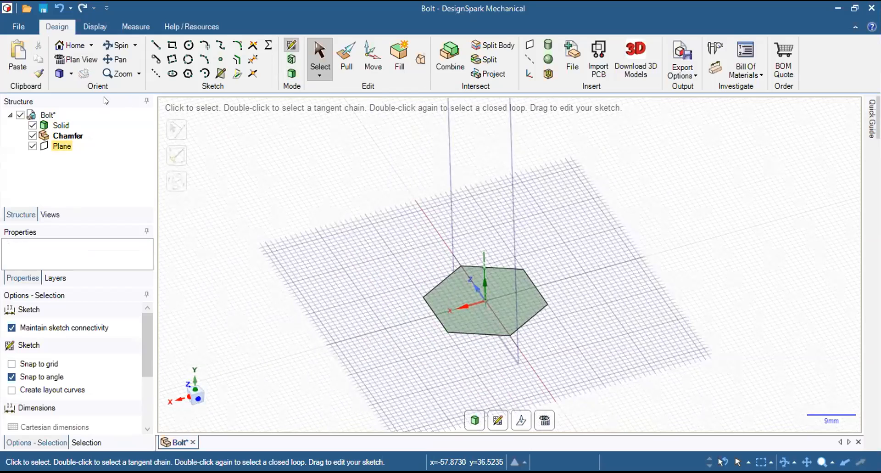
pyautogui.click(69, 60)
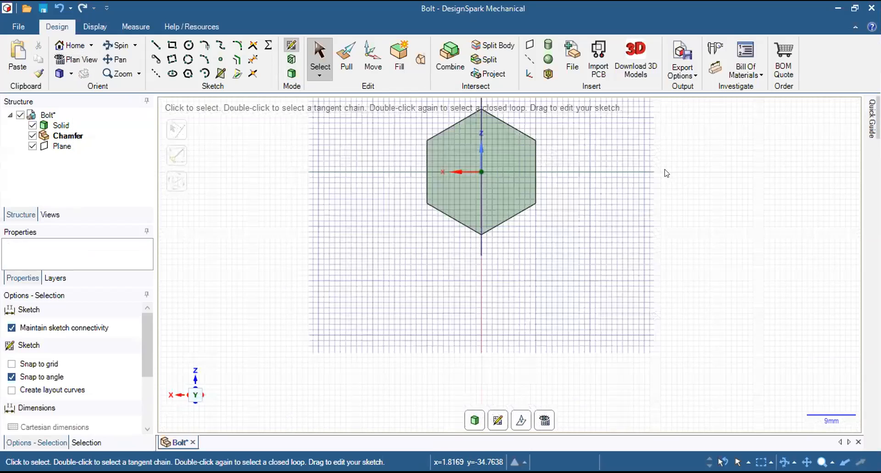
pyautogui.click(92, 60)
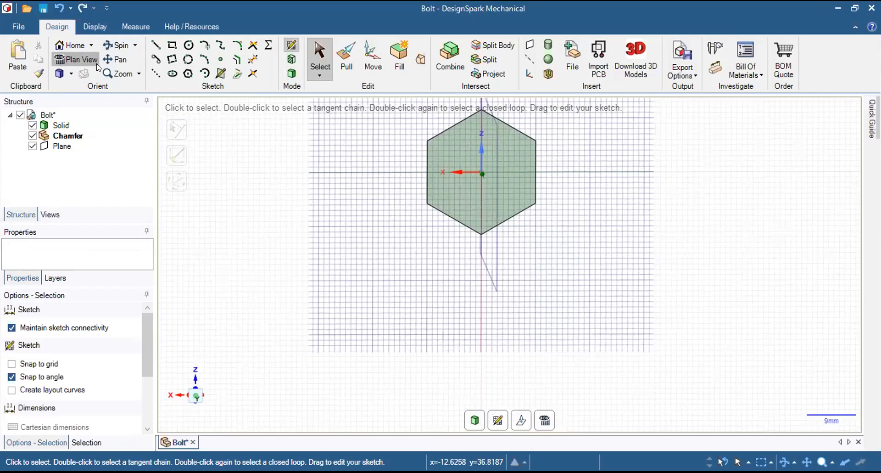
pyautogui.keyDown('ctrl'); pyautogui.moveTo(637, 267); pyautogui.dragTo(620, 316, button='middle'); pyautogui.keyUp('ctrl')
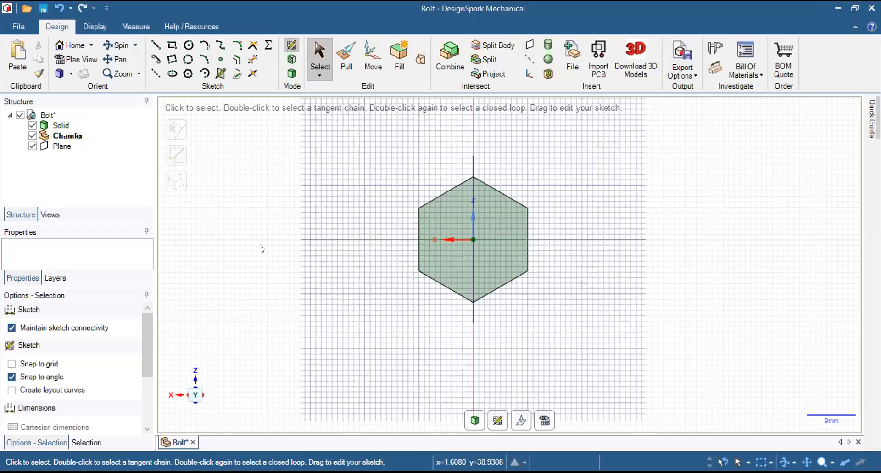
# Draw a circle of about 23.09 mm diameter, centred on the head and passing through a hexagon corner.
pyautogui.click(188, 45)
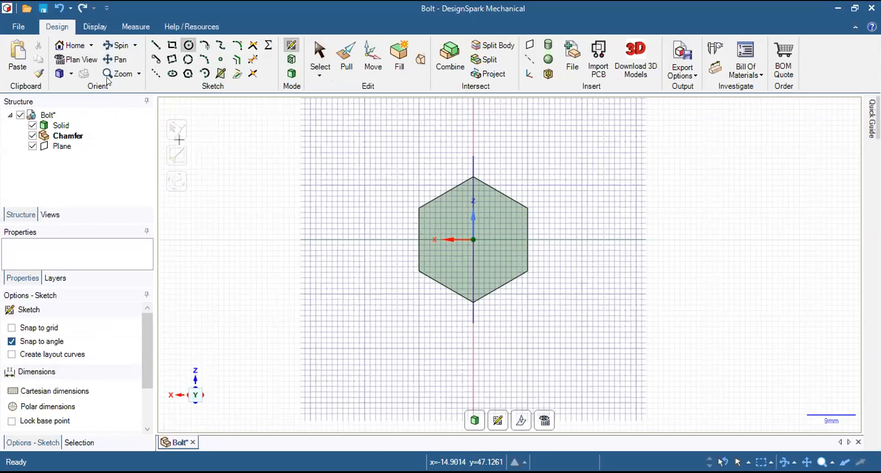
pyautogui.click(474, 239)
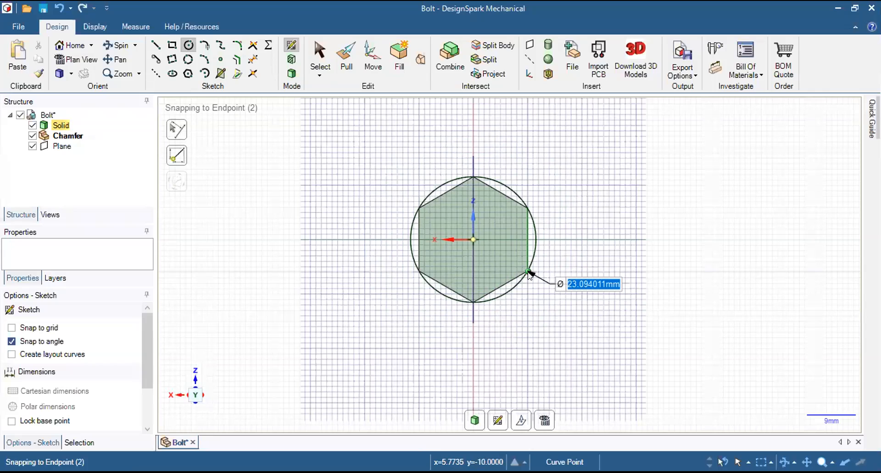
pyautogui.scroll(4, 530, 275)
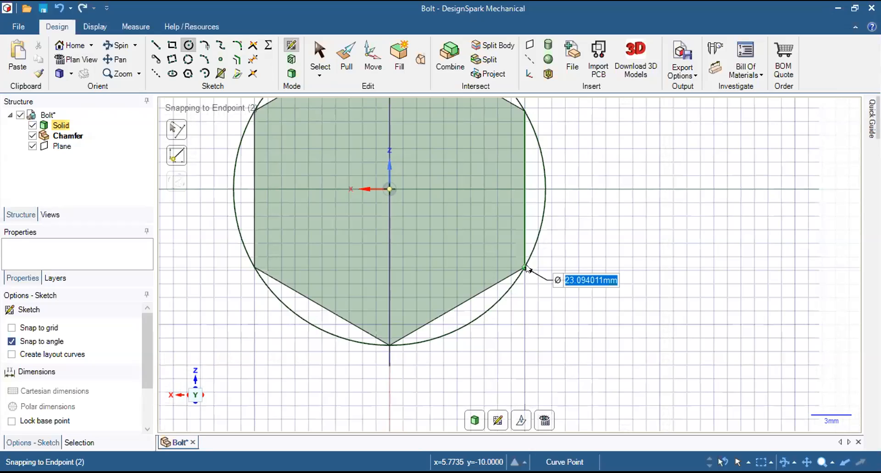
pyautogui.click(526, 267)
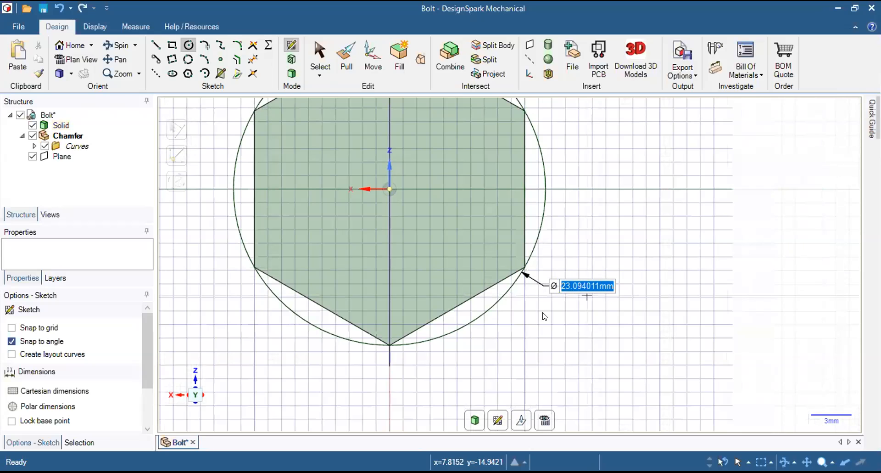
pyautogui.scroll(-4, 382, 303)
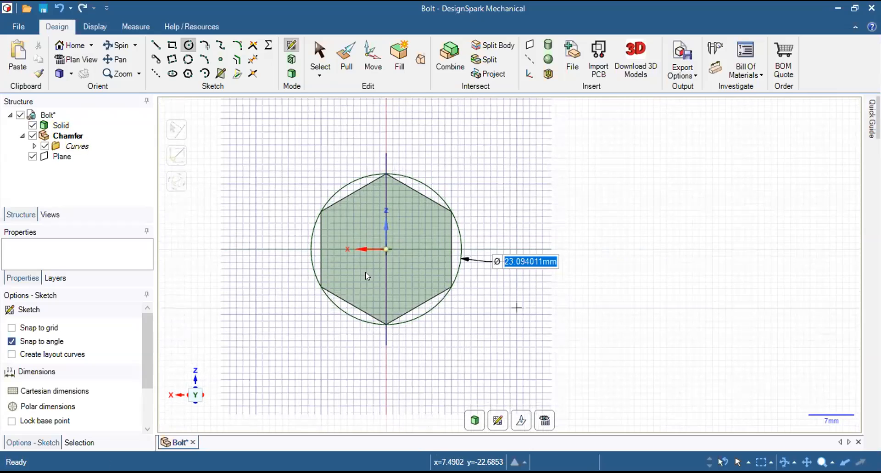
# Pull the circular surface in the Chamfer component 10 mm towards the shank to form a solid cylinder around the head.
pyautogui.click(334, 62)
pyautogui.moveTo(354, 317); pyautogui.dragTo(524, 240, button='middle')
pyautogui.scroll(3, 269, 227)
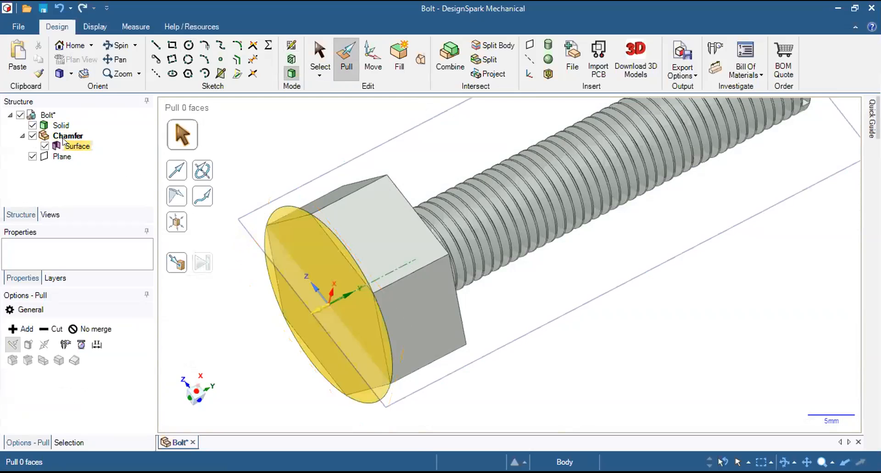
pyautogui.click(75, 149)
pyautogui.moveTo(315, 139); pyautogui.dragTo(271, 218, button='middle')
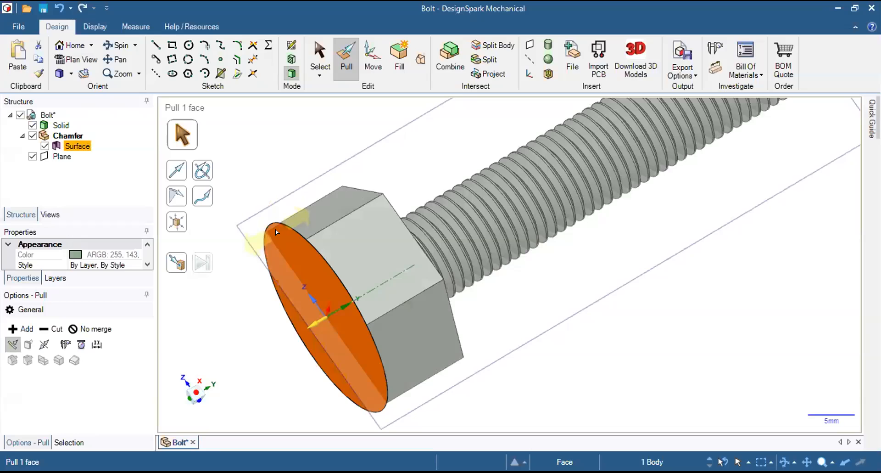
pyautogui.moveTo(273, 232); pyautogui.dragTo(354, 206)
pyautogui.press('space')
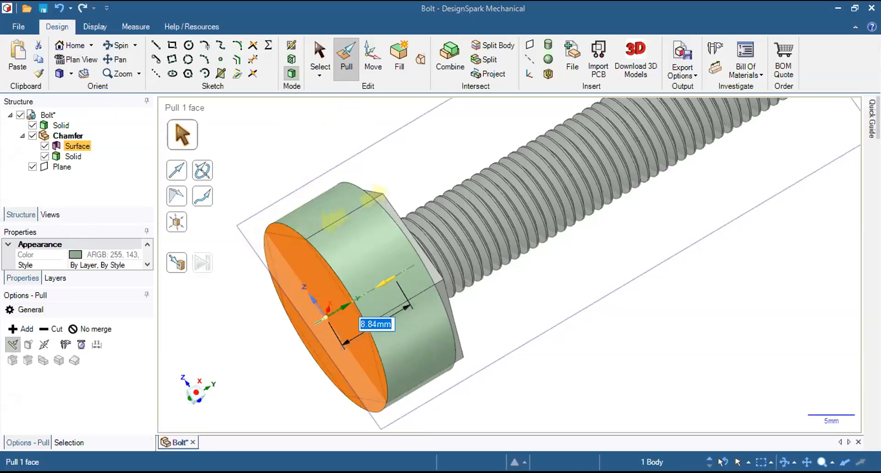
pyautogui.write('10')
pyautogui.write('MM')
pyautogui.press('Return')
pyautogui.moveTo(710, 199); pyautogui.dragTo(758, 120, button='middle')
pyautogui.moveTo(423, 320); pyautogui.dragTo(528, 275, button='middle')
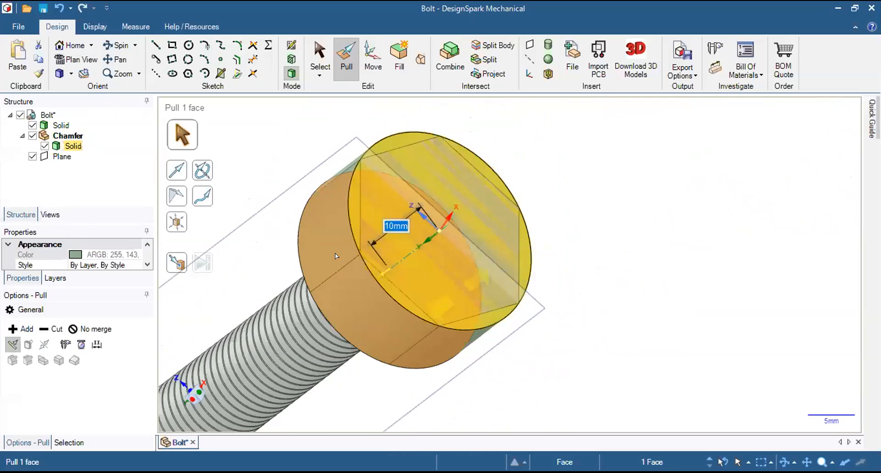
pyautogui.click(314, 48)
# Examine how the new cylinder surrounds the hexagonal head, and clear the selection.
pyautogui.moveTo(579, 202); pyautogui.dragTo(571, 202, button='middle')
pyautogui.scroll(1, 520, 222)
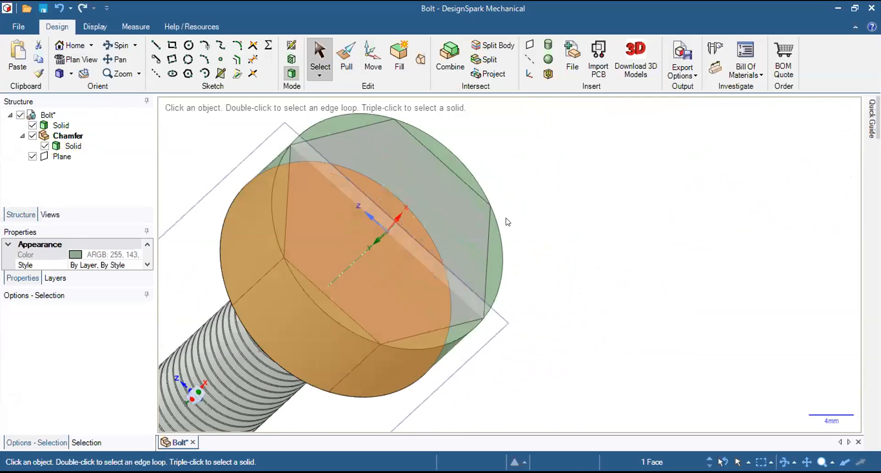
pyautogui.keyDown('shift'); pyautogui.moveTo(496, 217); pyautogui.dragTo(684, 202, button='middle'); pyautogui.keyUp('shift')
pyautogui.scroll(1, 664, 214)
pyautogui.scroll(-3, 663, 213)
pyautogui.click(740, 202)
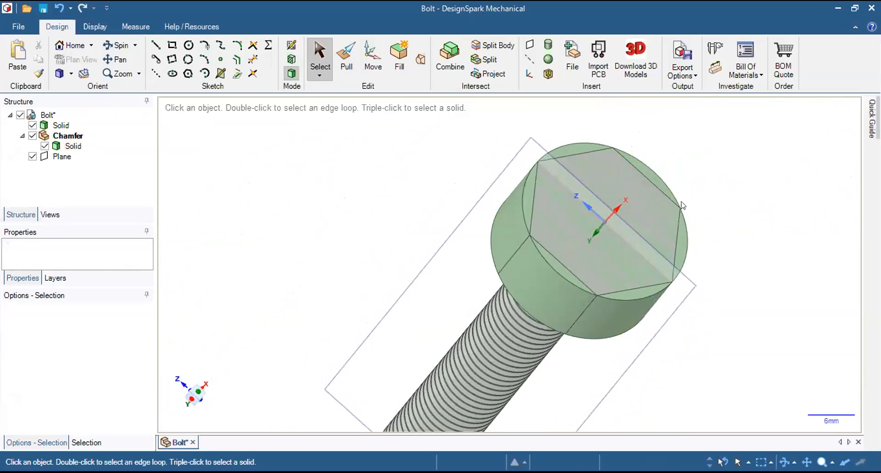
pyautogui.click(667, 195)
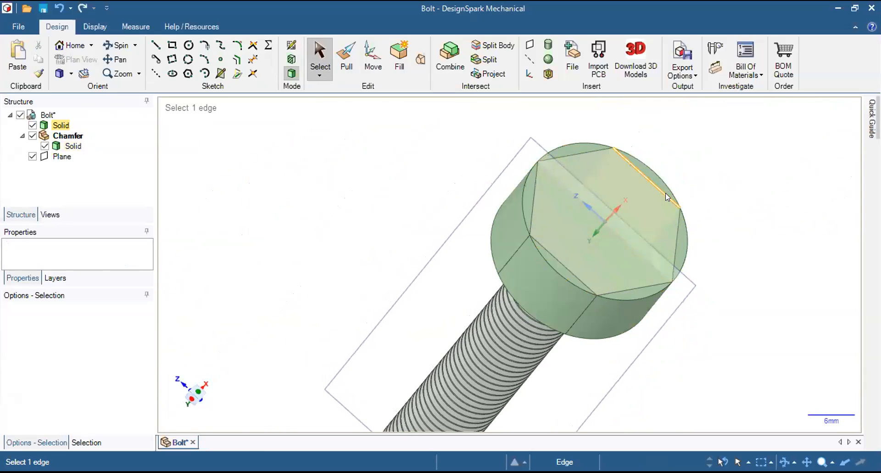
pyautogui.press('Escape')
pyautogui.click(574, 172)
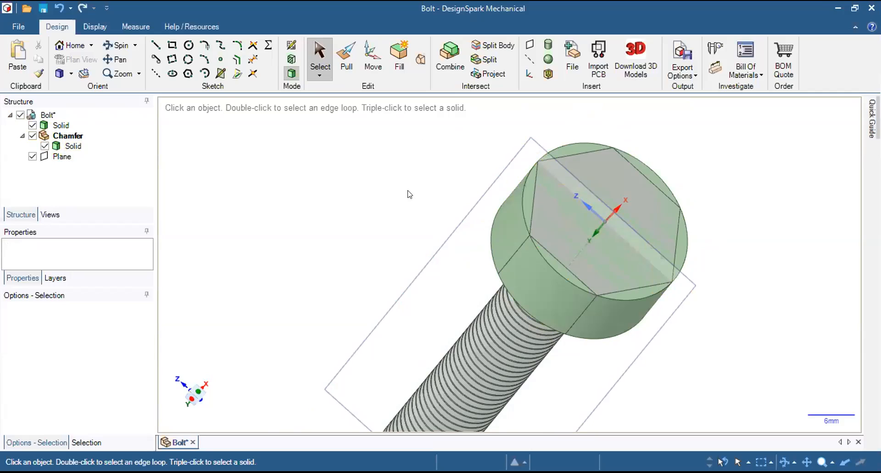
# Try to combine the bolt solid with the plain cylinder in the Chamfer component as the cutter.
pyautogui.click(440, 55)
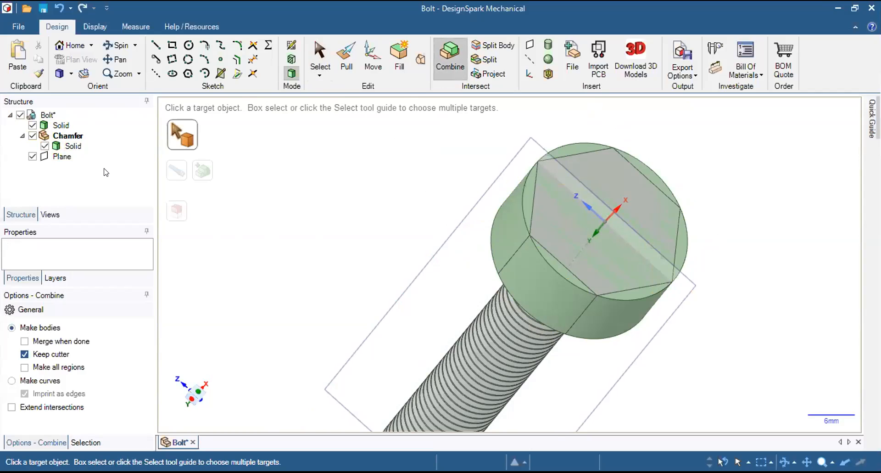
pyautogui.click(57, 124)
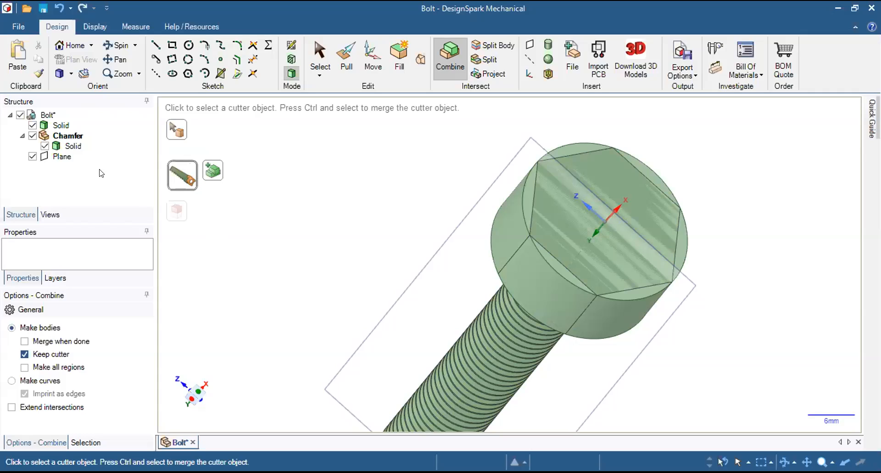
pyautogui.click(75, 156)
pyautogui.click(76, 147)
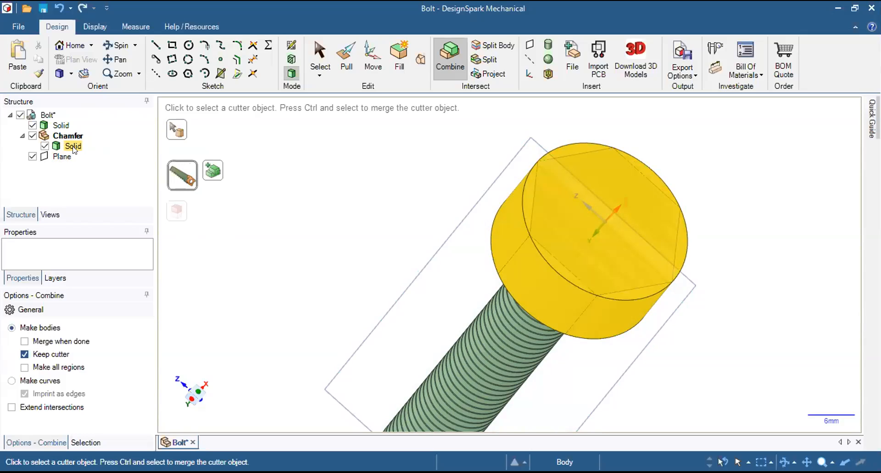
pyautogui.click(74, 147)
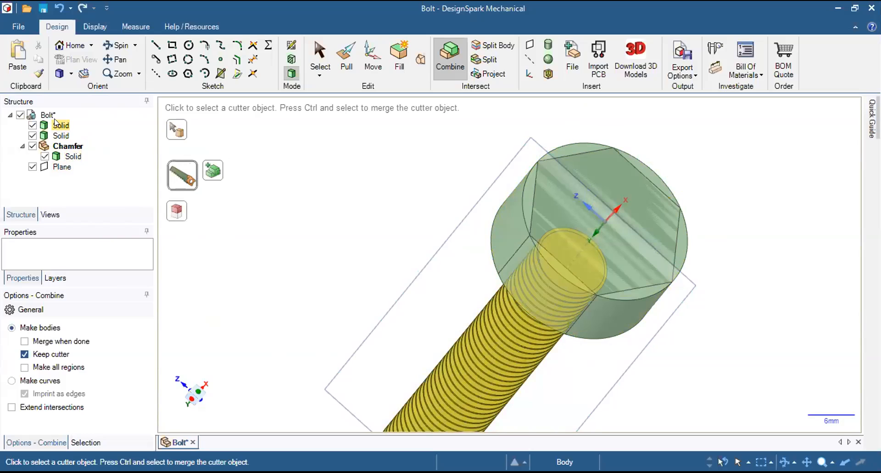
pyautogui.click(69, 160)
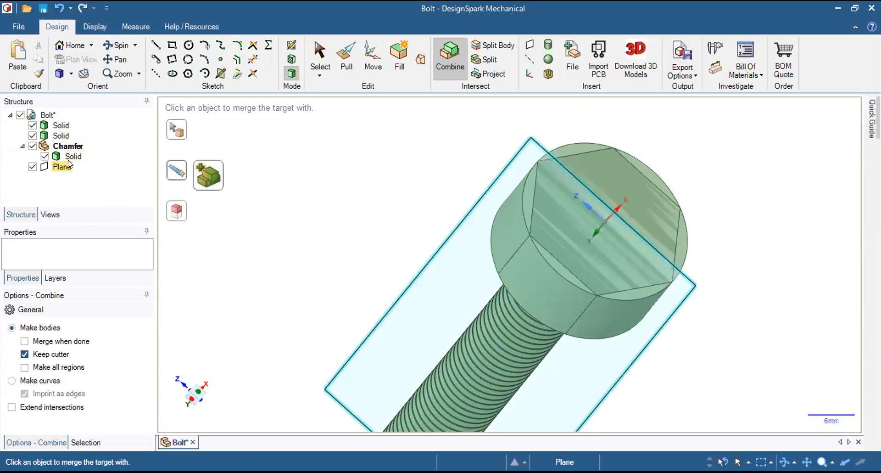
pyautogui.click(69, 164)
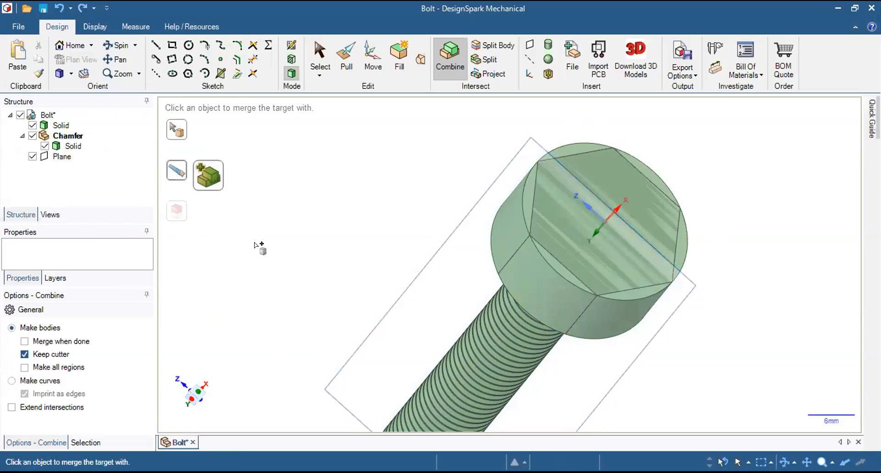
pyautogui.click(512, 201)
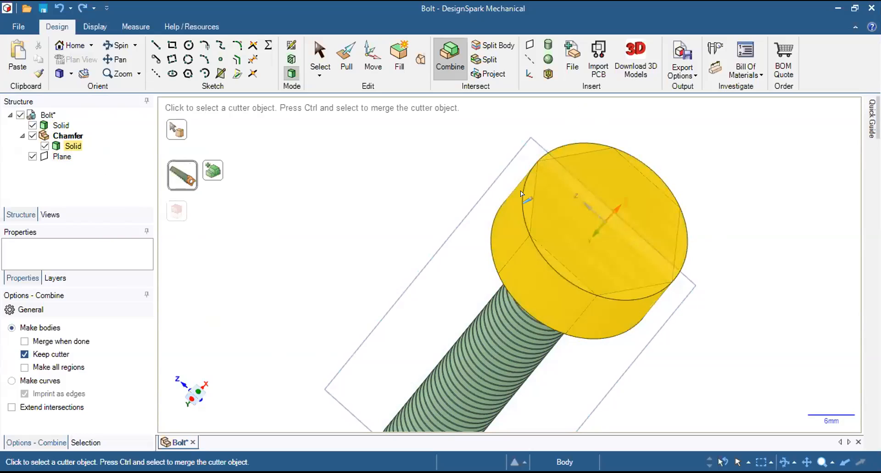
pyautogui.click(501, 205)
# Pull the circular surface in the Chamfer component 10 mm towards the shank to rebuild the solid cylinder.
pyautogui.press('p')
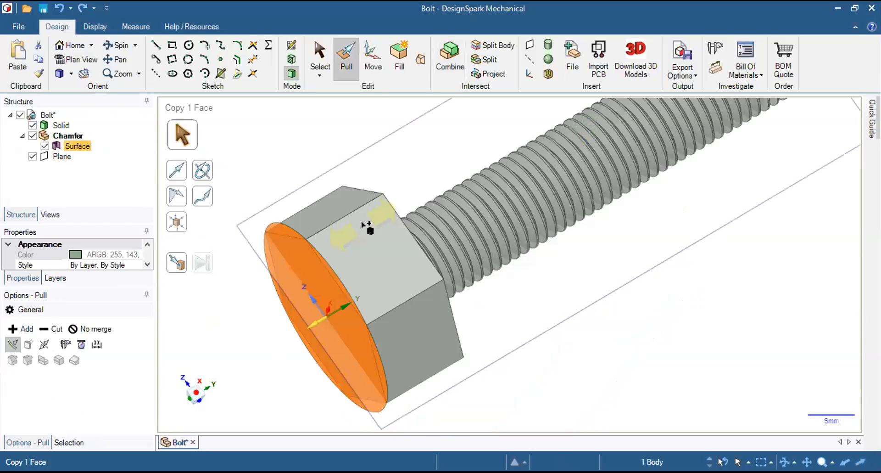
pyautogui.click(281, 232)
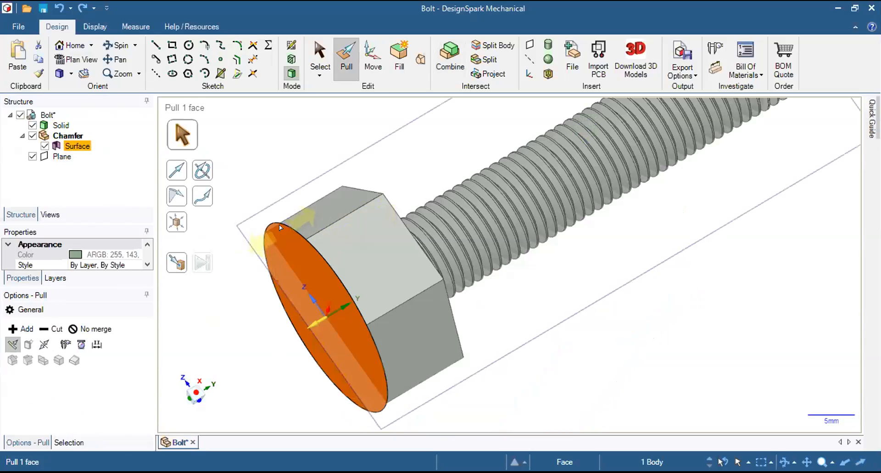
pyautogui.moveTo(301, 220); pyautogui.dragTo(387, 202)
pyautogui.write('10')
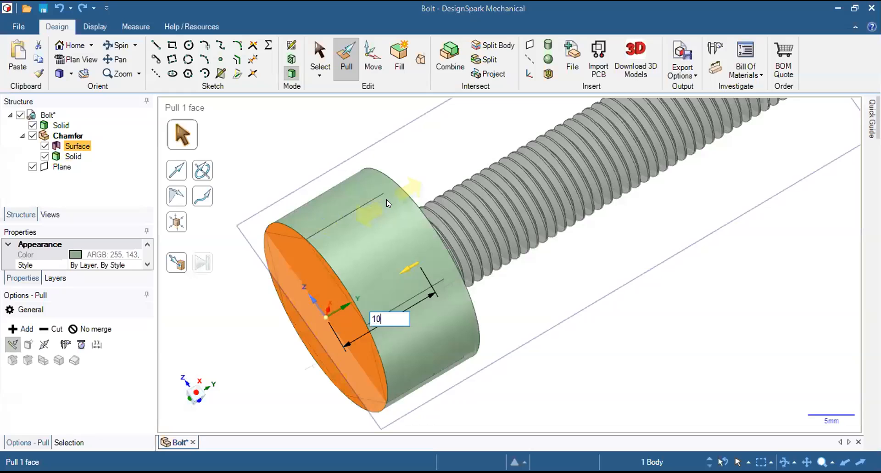
pyautogui.press('Return')
pyautogui.moveTo(363, 246); pyautogui.dragTo(482, 194, button='middle')
pyautogui.keyDown('shift'); pyautogui.moveTo(439, 224); pyautogui.dragTo(645, 156, button='middle'); pyautogui.keyUp('shift')
pyautogui.rightClick(645, 156)
# Chamfer both circular end edges of the cylinder around the bolt head by 1.5 mm.
pyautogui.moveTo(476, 223); pyautogui.dragTo(491, 239, button='middle')
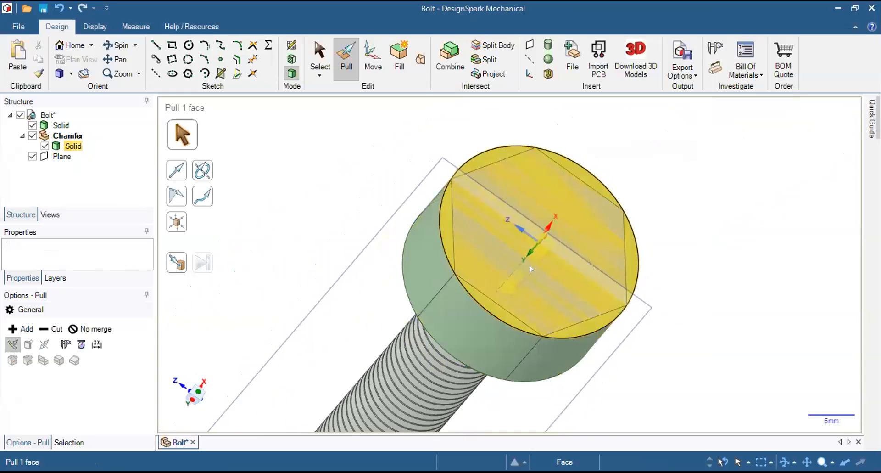
pyautogui.click(440, 228)
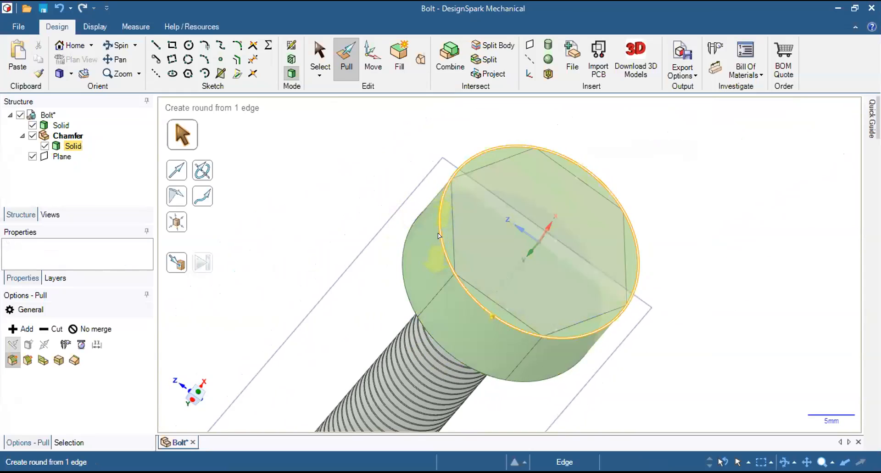
pyautogui.click(440, 236)
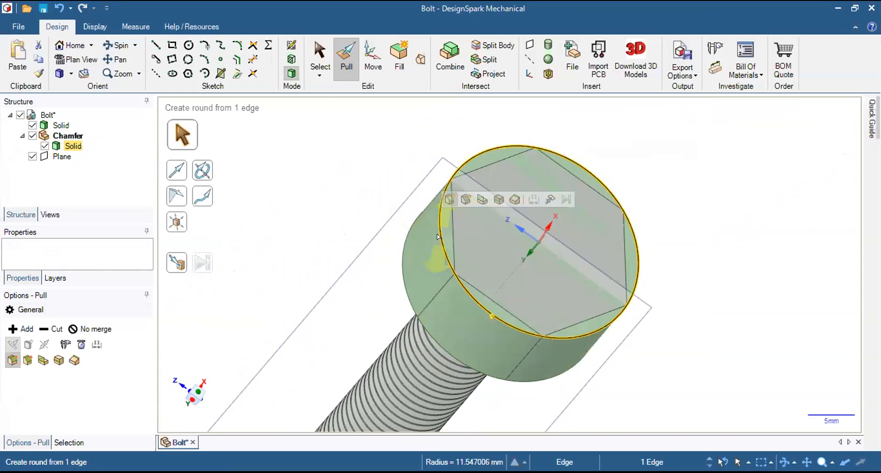
pyautogui.keyDown('shift'); pyautogui.moveTo(337, 187); pyautogui.dragTo(498, 166, button='middle'); pyautogui.keyUp('shift')
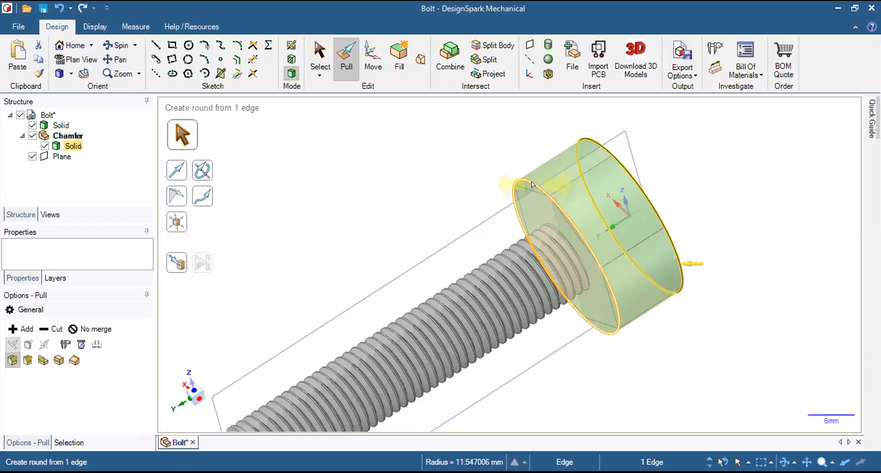
pyautogui.keyDown('ctrl'); pyautogui.click(533, 184); pyautogui.keyUp('ctrl')
pyautogui.moveTo(684, 154)
pyautogui.mouseDown(button='middle')
pyautogui.moveTo(611, 143)
pyautogui.moveTo(576, 153)
pyautogui.mouseUp(button='middle')
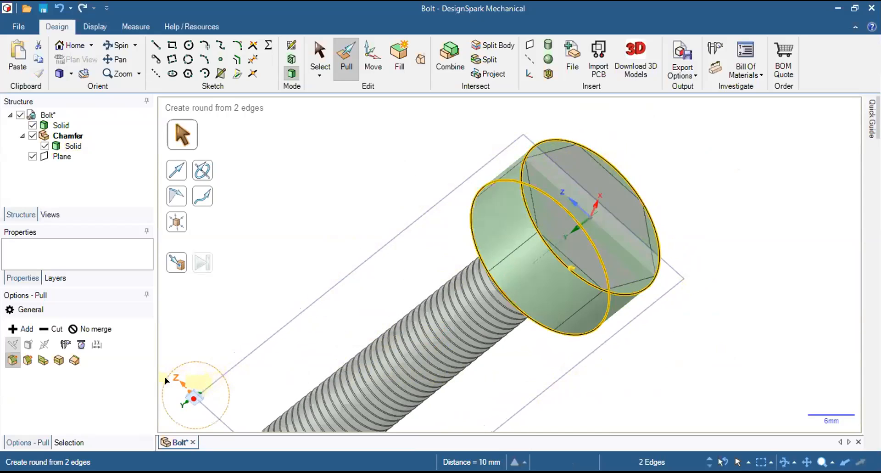
pyautogui.click(27, 360)
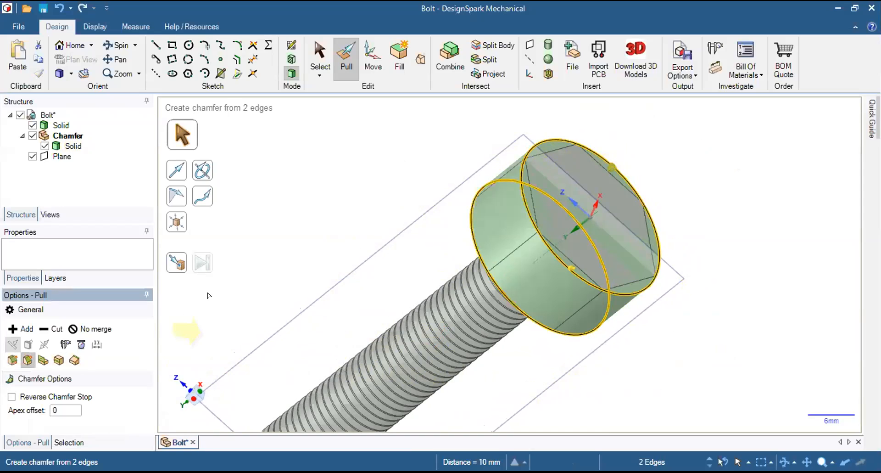
pyautogui.moveTo(660, 258); pyautogui.dragTo(527, 175, button='middle')
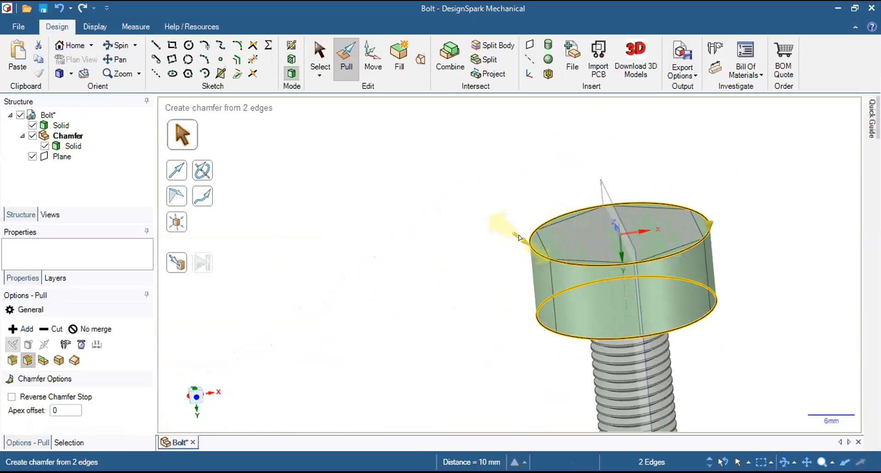
pyautogui.moveTo(519, 238); pyautogui.dragTo(543, 262)
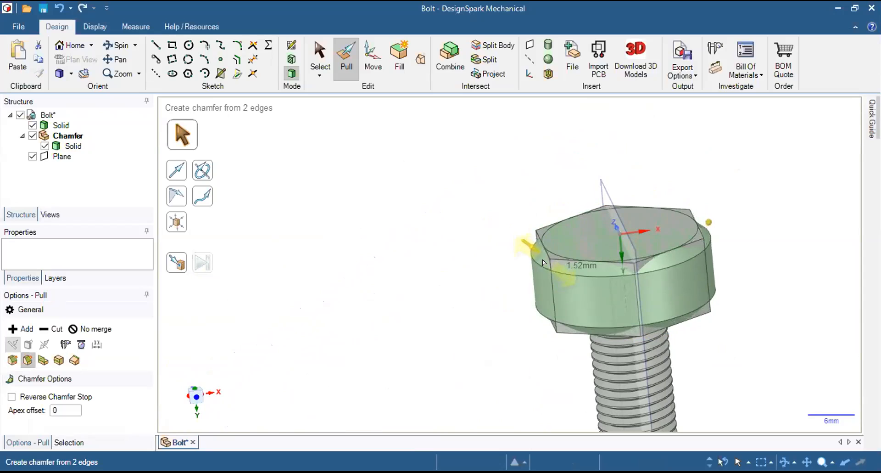
pyautogui.press('space')
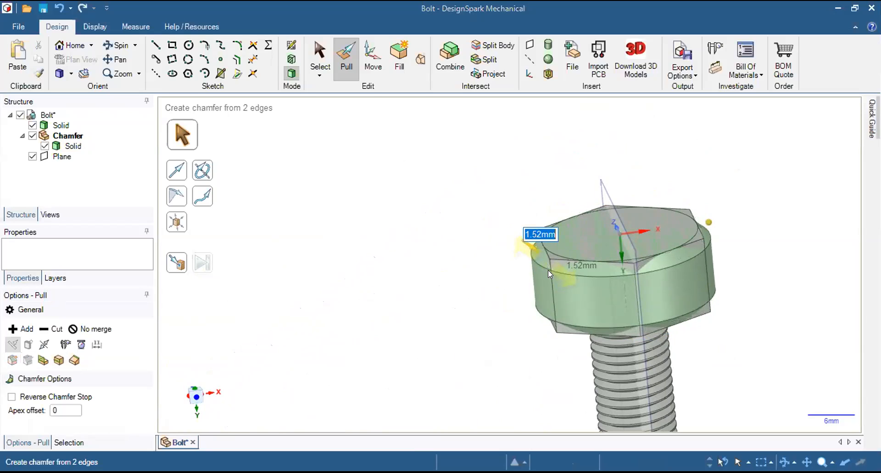
pyautogui.write('1.5')
pyautogui.press('Return')
pyautogui.moveTo(395, 298); pyautogui.dragTo(448, 276, button='middle')
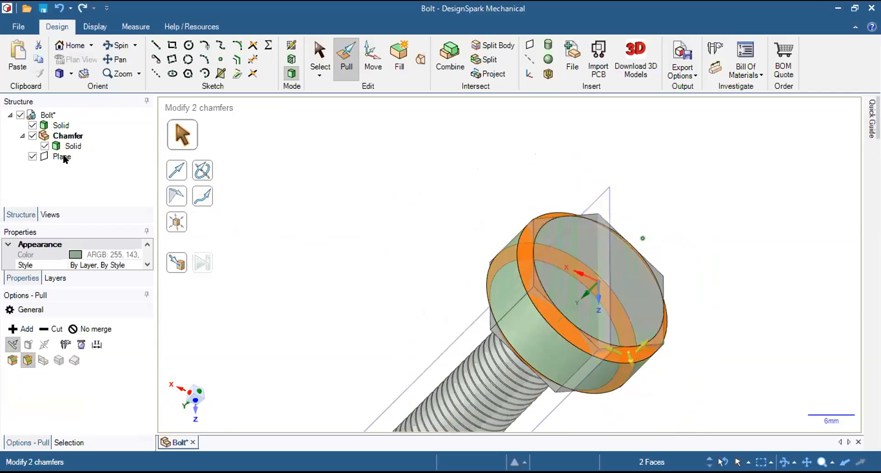
pyautogui.moveTo(620, 259)
pyautogui.mouseDown(button='middle')
pyautogui.moveTo(569, 255)
pyautogui.moveTo(629, 258)
pyautogui.mouseUp(button='middle')
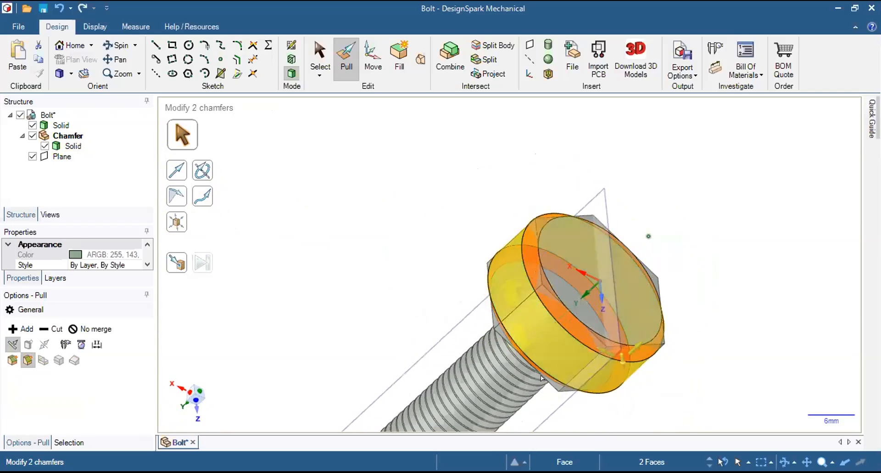
pyautogui.click(375, 158)
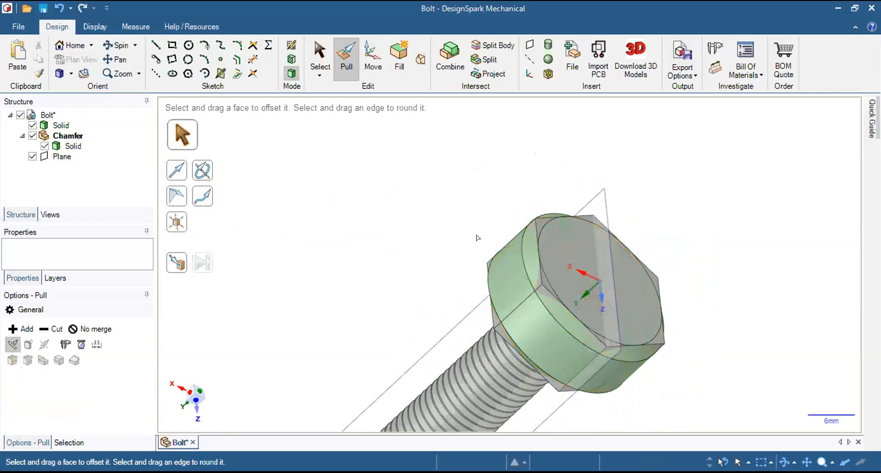
# Combine the bolt solid with the chamfered cylinder as the cutter, making bodies and keeping the cutter.
pyautogui.click(446, 58)
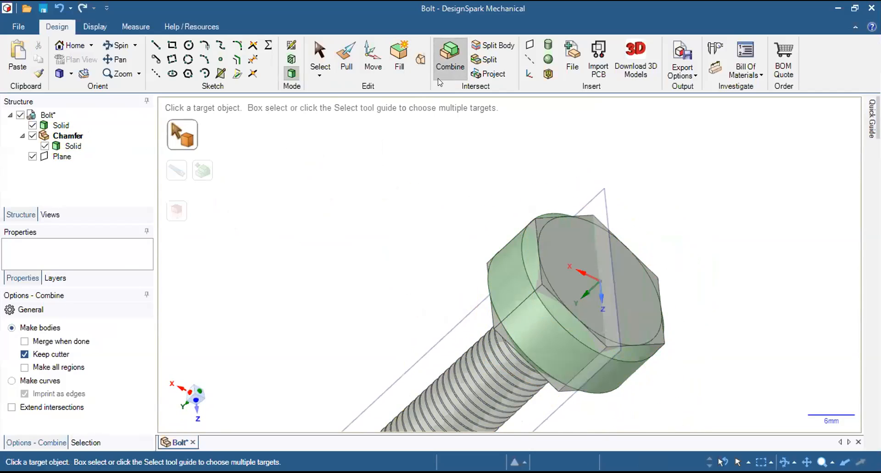
pyautogui.click(59, 125)
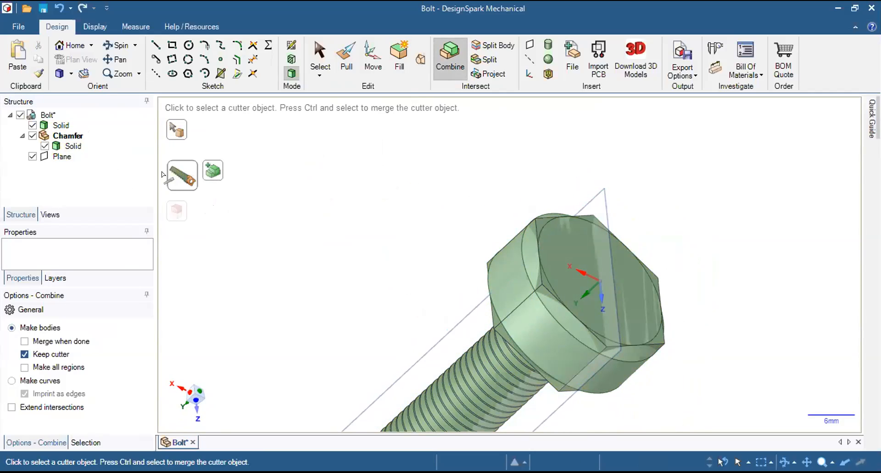
pyautogui.click(178, 173)
pyautogui.click(72, 147)
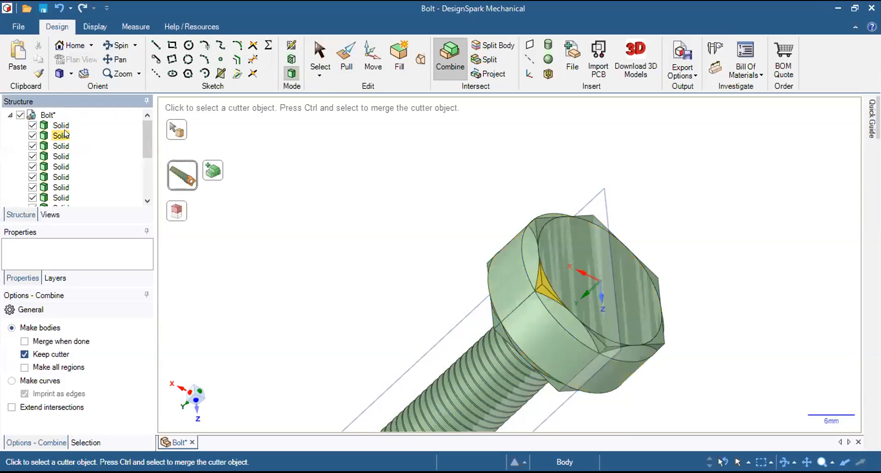
# Enlarge the structure tree to view the split bodies and clear the Combine target.
pyautogui.scroll(-1, 117, 201)
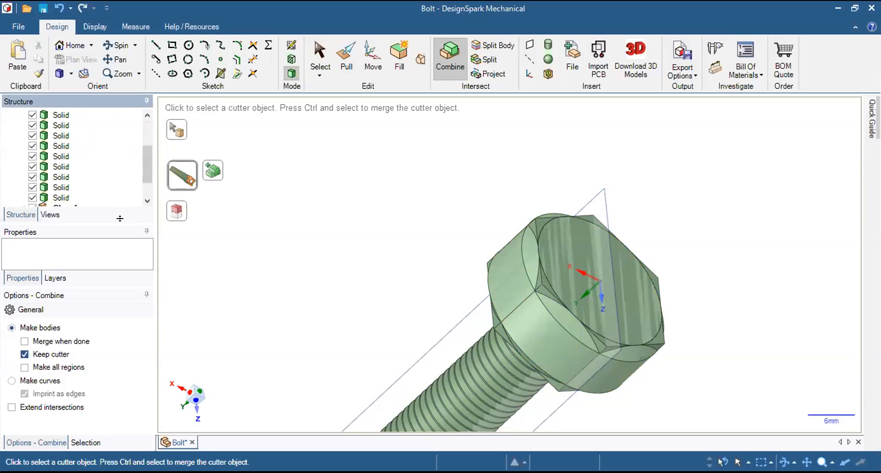
pyautogui.moveTo(120, 218); pyautogui.dragTo(125, 321)
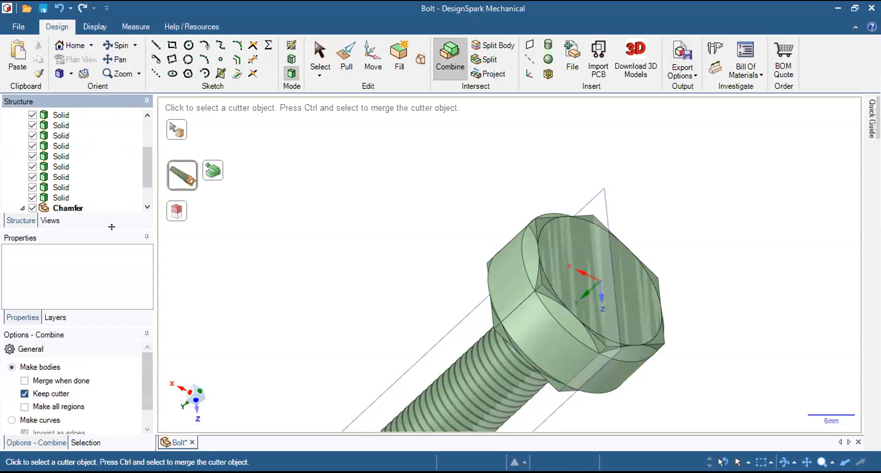
pyautogui.moveTo(112, 226); pyautogui.dragTo(112, 266)
pyautogui.scroll(3, 104, 202)
pyautogui.scroll(-2, 105, 202)
pyautogui.click(295, 209)
# Hide the first corner-piece solid listed under Bolt, keeping the threaded shank displayed.
pyautogui.moveTo(703, 183); pyautogui.dragTo(677, 173, button='middle')
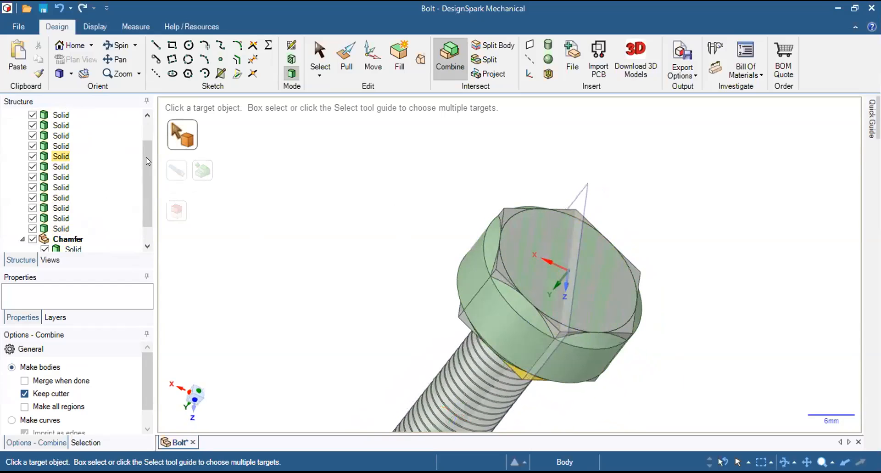
pyautogui.scroll(2, 92, 156)
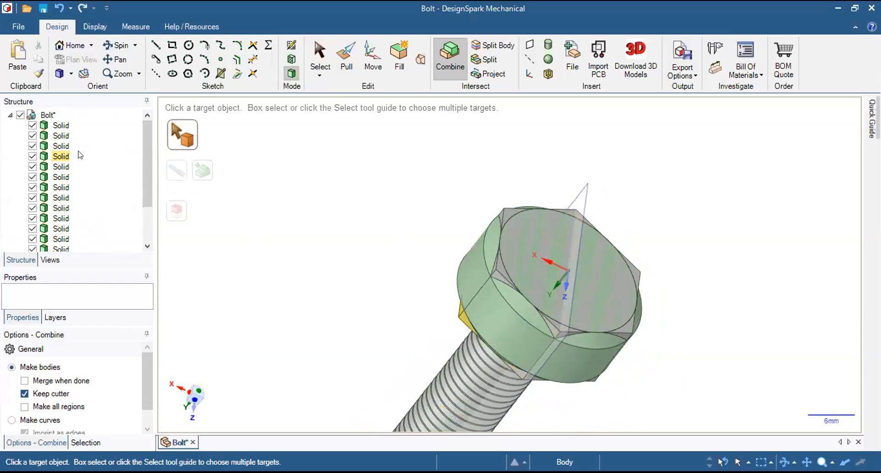
pyautogui.click(32, 126)
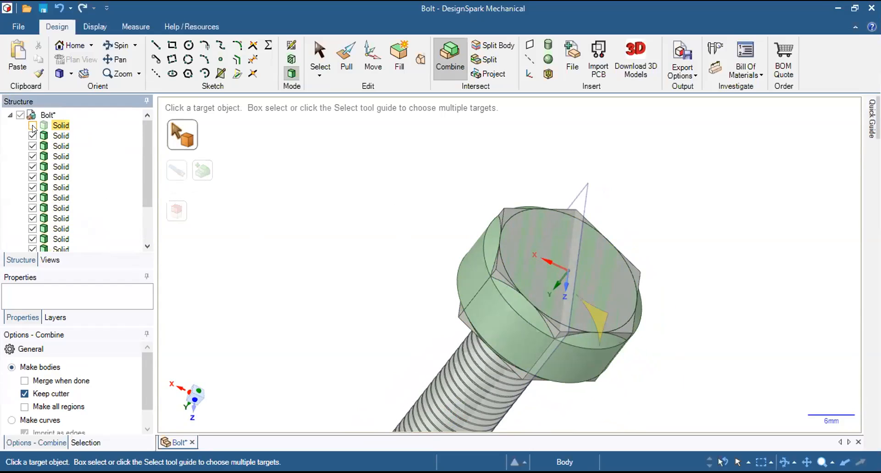
pyautogui.click(32, 135)
pyautogui.click(33, 135)
# Hide nine more of the split-off corner-piece solids around the bolt head.
pyautogui.moveTo(407, 258); pyautogui.dragTo(615, 331, button='middle')
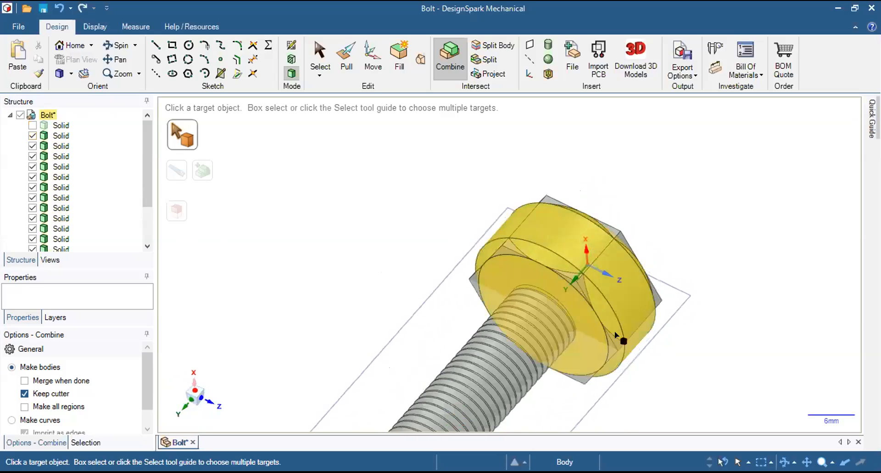
pyautogui.click(32, 156)
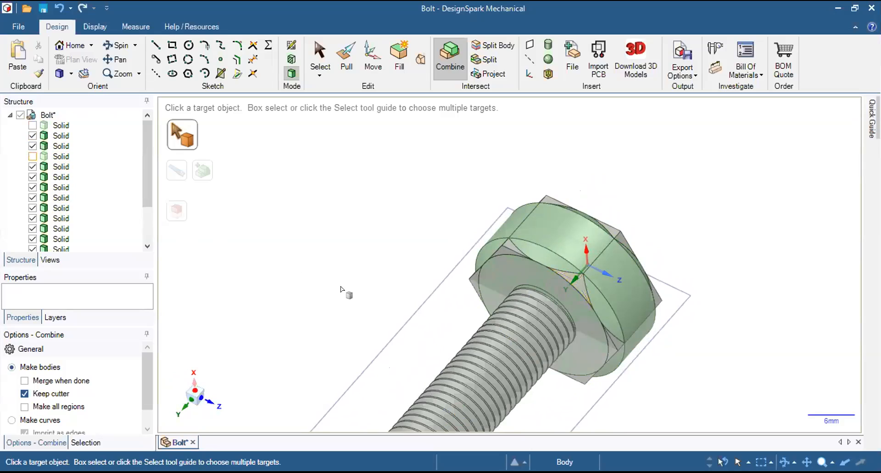
pyautogui.click(32, 166)
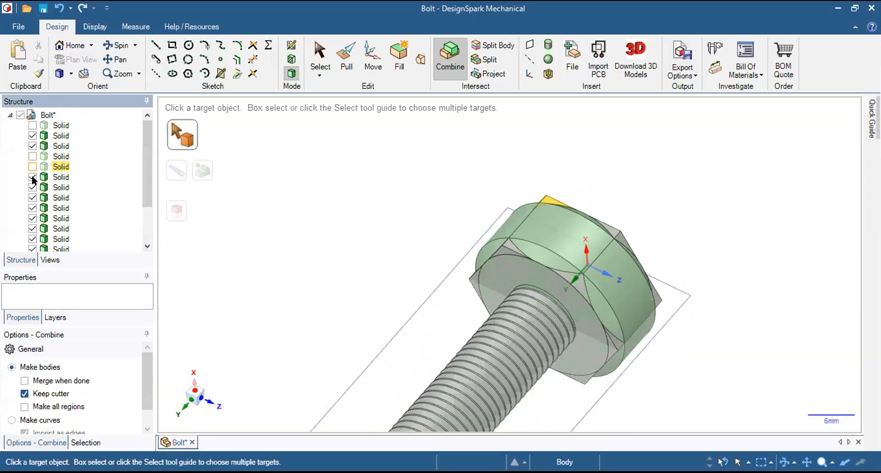
pyautogui.click(32, 177)
pyautogui.click(32, 187)
pyautogui.click(31, 198)
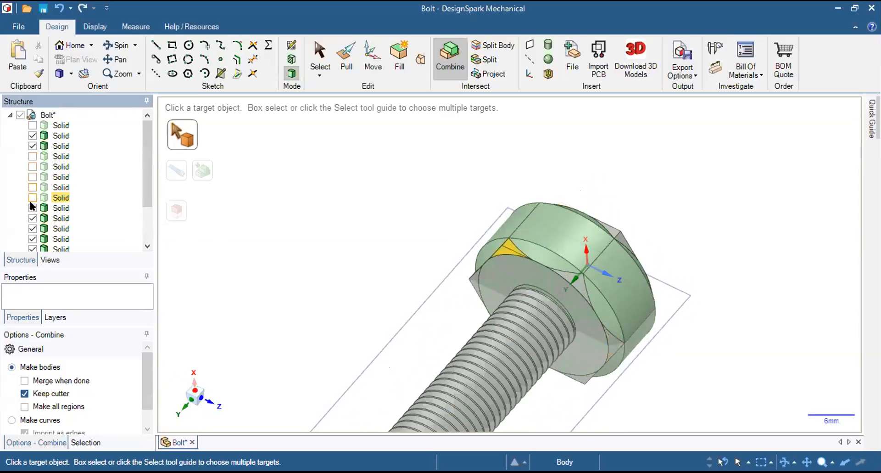
pyautogui.click(31, 207)
pyautogui.moveTo(413, 298); pyautogui.dragTo(321, 241, button='middle')
pyautogui.click(32, 218)
pyautogui.click(32, 239)
pyautogui.click(32, 228)
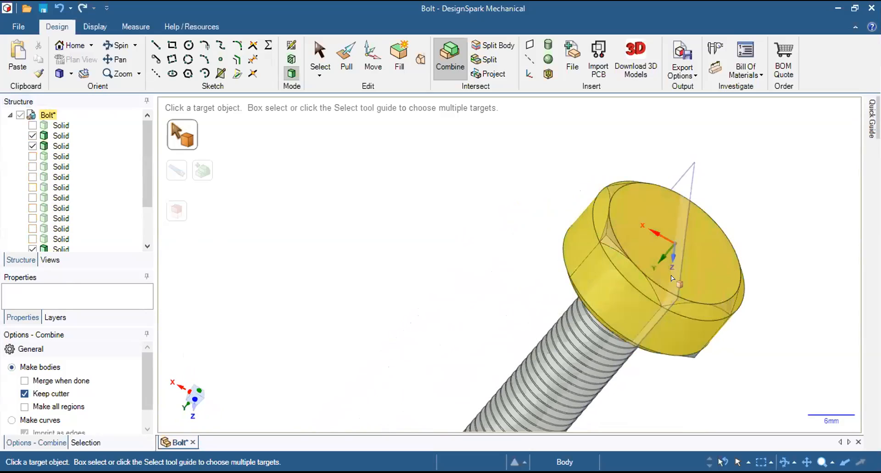
# Hide the last two corner-piece solids on the head and the cutter cylinder in the Chamfer component.
pyautogui.scroll(4, 612, 243)
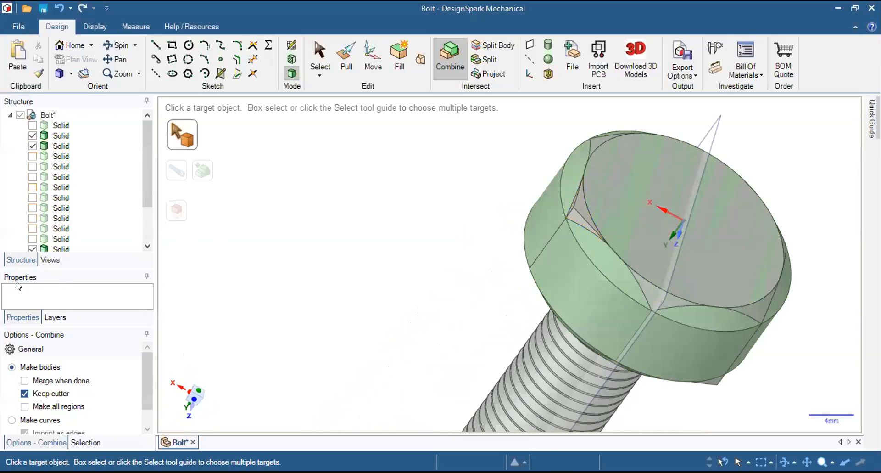
pyautogui.moveTo(146, 185); pyautogui.dragTo(147, 190)
pyautogui.scroll(-2, 147, 190)
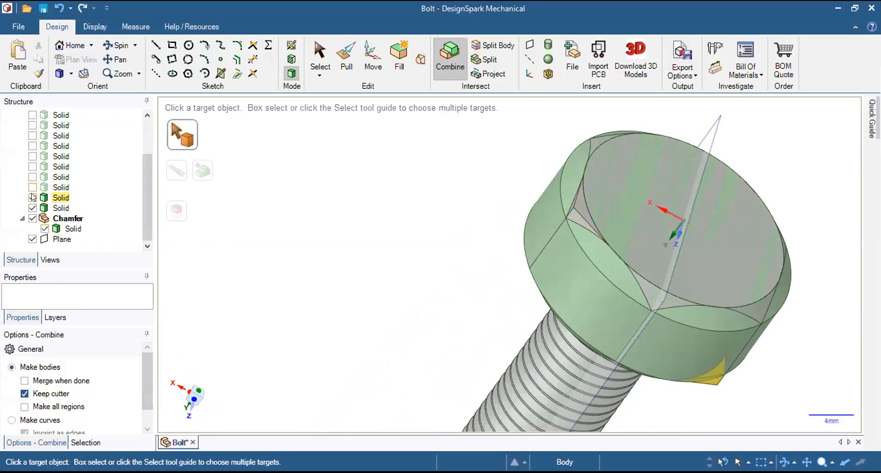
pyautogui.click(32, 197)
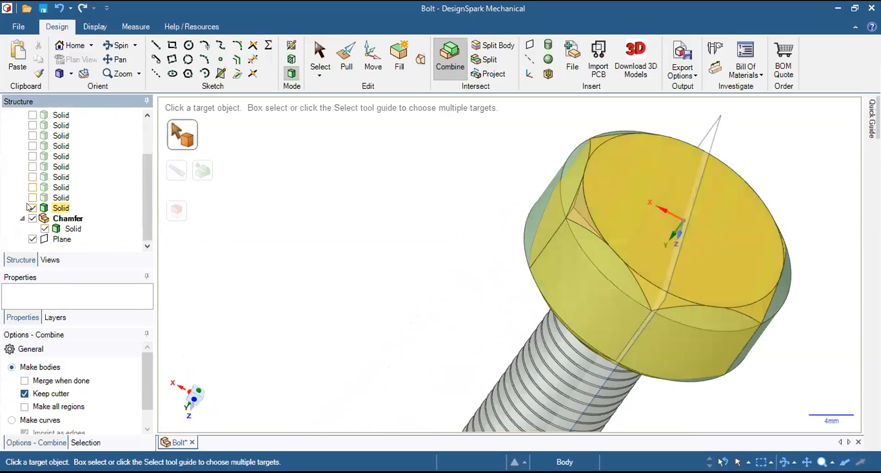
pyautogui.scroll(3, 38, 207)
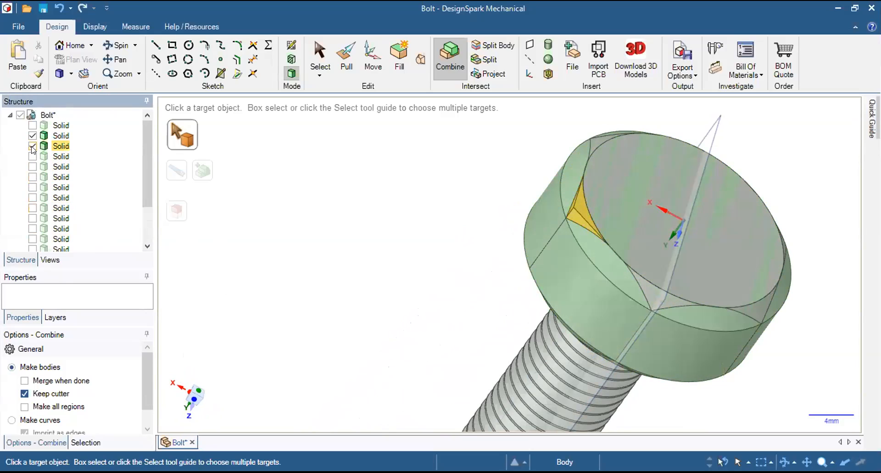
pyautogui.scroll(-3, 111, 184)
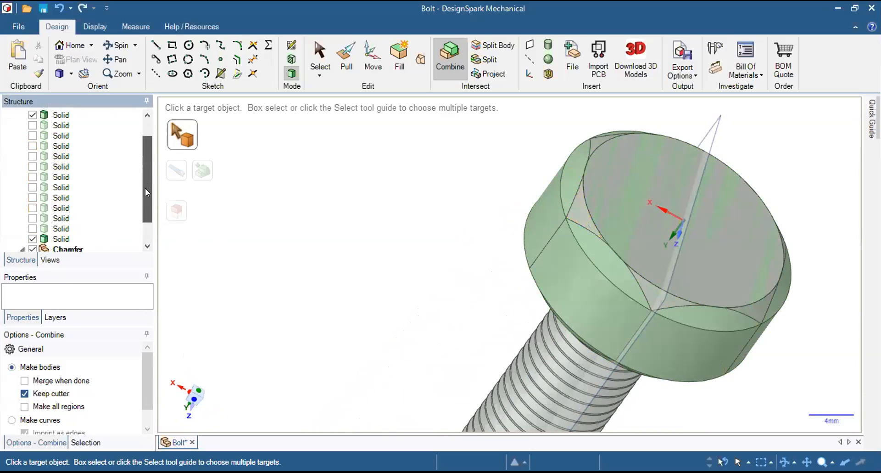
pyautogui.moveTo(146, 192); pyautogui.dragTo(143, 236)
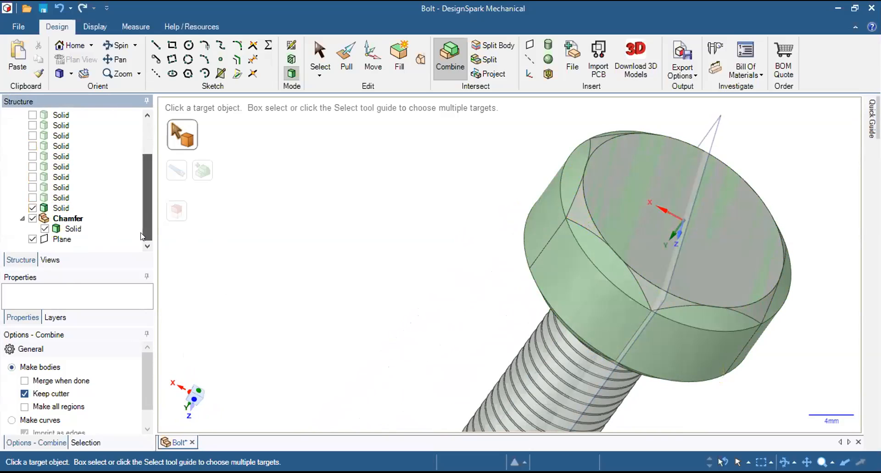
pyautogui.click(45, 227)
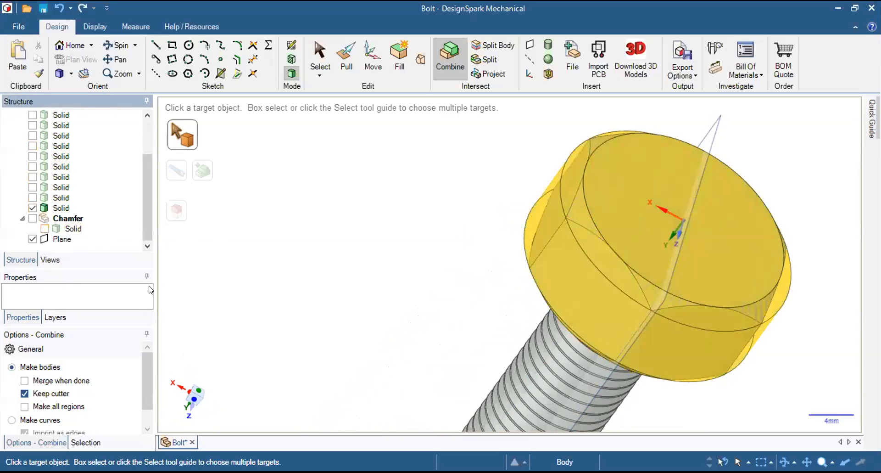
# Examine the chamfered hexagonal head and the threaded shank from several angles.
pyautogui.moveTo(455, 239)
pyautogui.mouseDown(button='middle')
pyautogui.moveTo(616, 256)
pyautogui.moveTo(428, 291)
pyautogui.moveTo(528, 248)
pyautogui.mouseUp(button='middle')
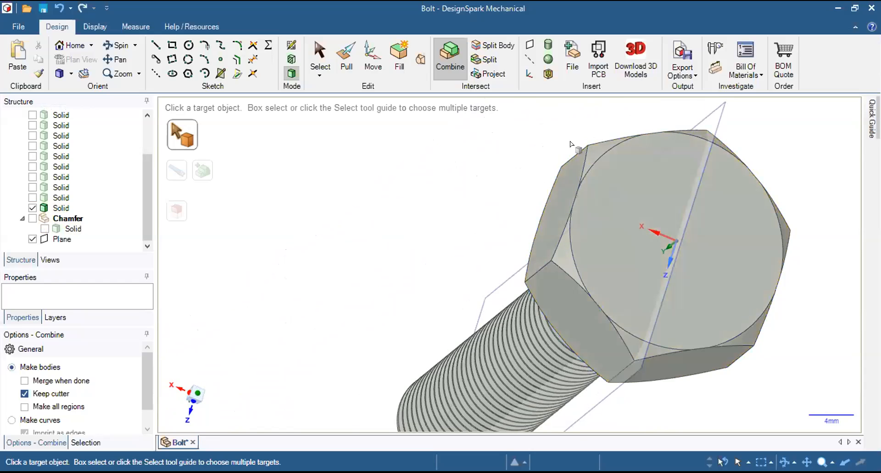
pyautogui.moveTo(627, 265); pyautogui.dragTo(505, 271, button='middle')
pyautogui.moveTo(585, 252); pyautogui.dragTo(610, 276, button='middle')
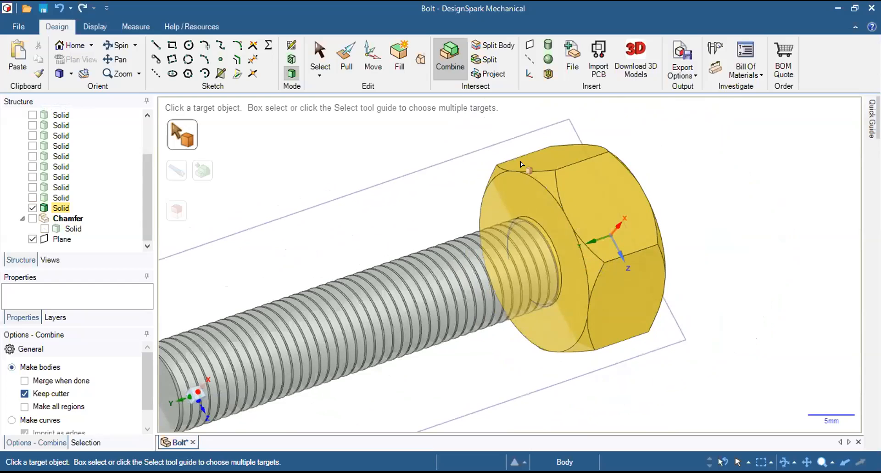
pyautogui.moveTo(261, 238); pyautogui.dragTo(443, 187, button='middle')
pyautogui.keyDown('shift'); pyautogui.moveTo(314, 275); pyautogui.dragTo(631, 175, button='middle'); pyautogui.keyUp('shift')
pyautogui.moveTo(443, 242); pyautogui.dragTo(465, 235, button='middle')
pyautogui.scroll(3, 469, 240)
pyautogui.scroll(-6, 472, 244)
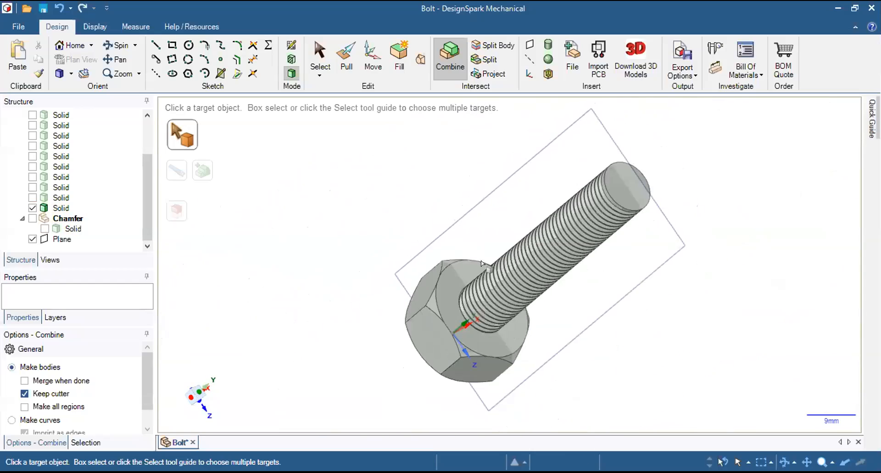
pyautogui.moveTo(547, 260); pyautogui.dragTo(552, 216, button='middle')
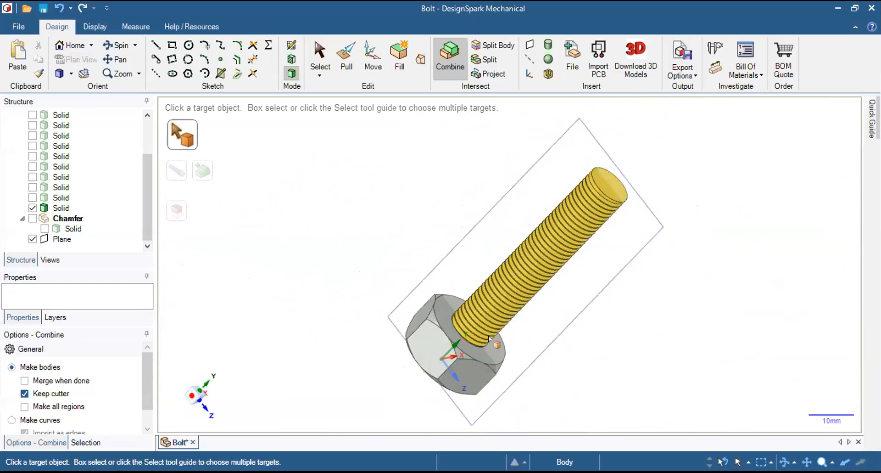
# Make the top-level Bolt component the active component.
pyautogui.scroll(1, 512, 316)
pyautogui.moveTo(144, 202); pyautogui.dragTo(142, 173)
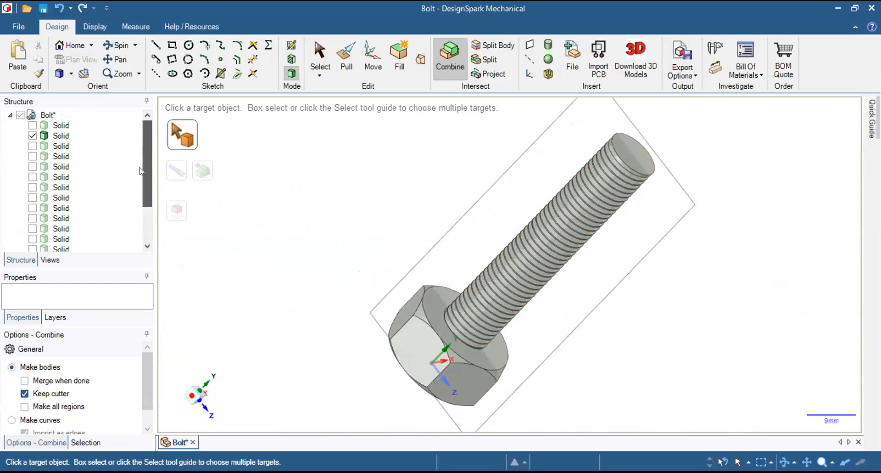
pyautogui.click(37, 114)
pyautogui.rightClick(48, 115)
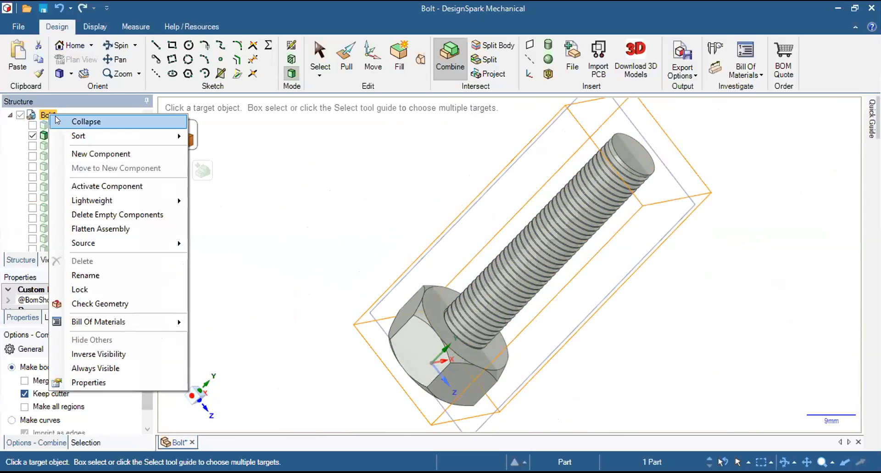
pyautogui.click(116, 186)
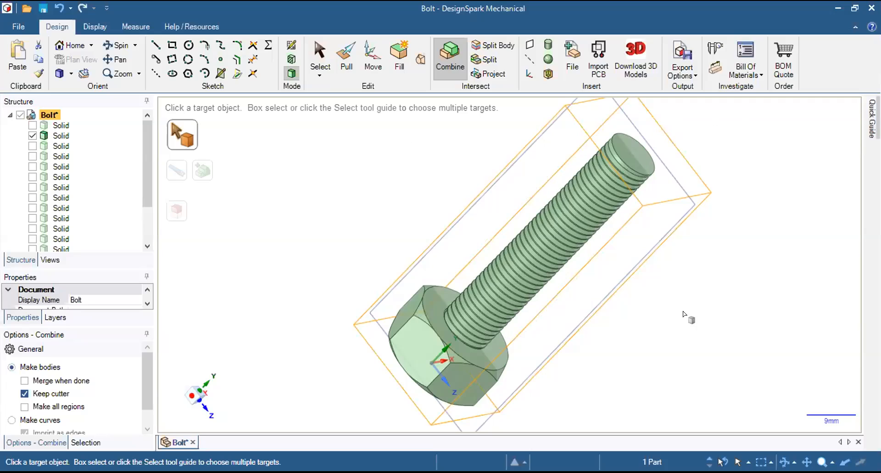
pyautogui.click(719, 323)
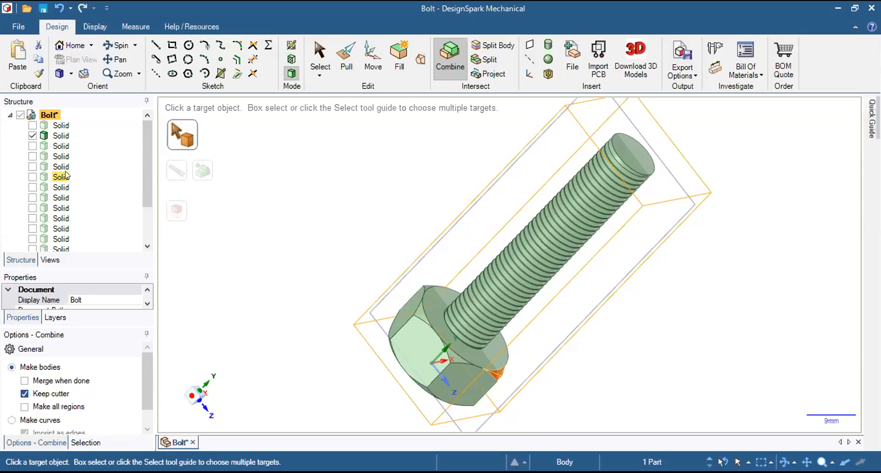
# Hide the head solid to inspect the threaded shank on its own, and show the head again.
pyautogui.moveTo(147, 151); pyautogui.dragTo(144, 203)
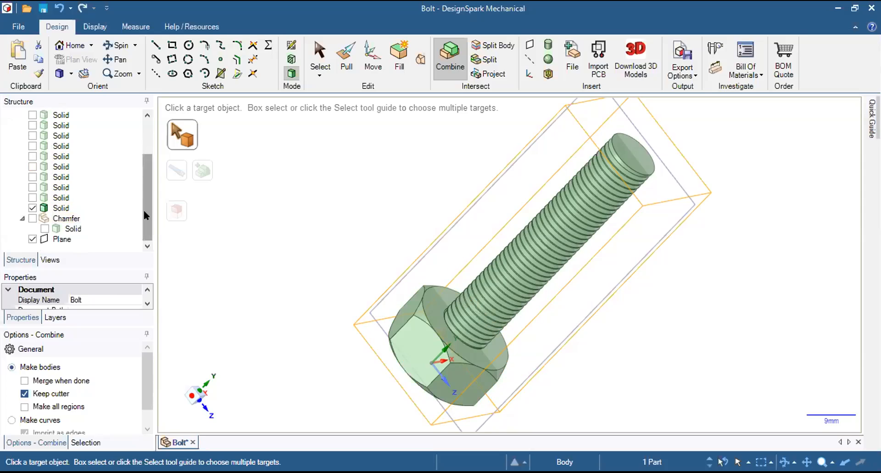
pyautogui.click(32, 208)
pyautogui.moveTo(305, 263); pyautogui.dragTo(415, 150, button='middle')
pyautogui.moveTo(381, 333); pyautogui.dragTo(281, 194, button='middle')
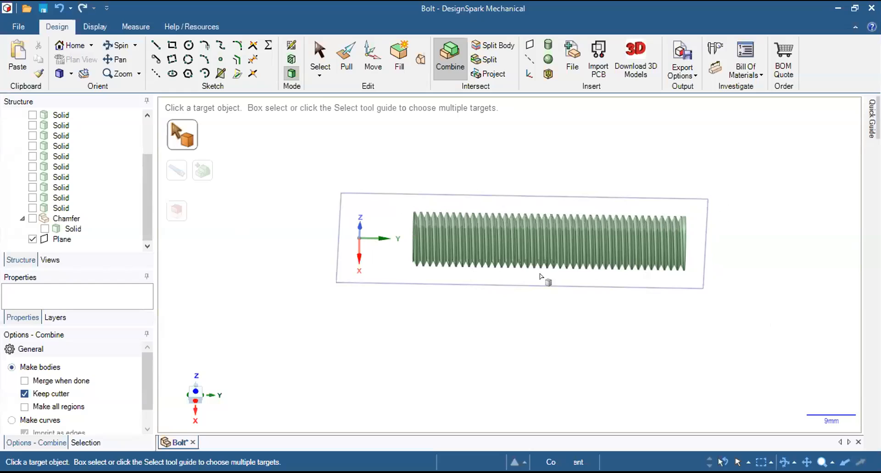
pyautogui.click(30, 209)
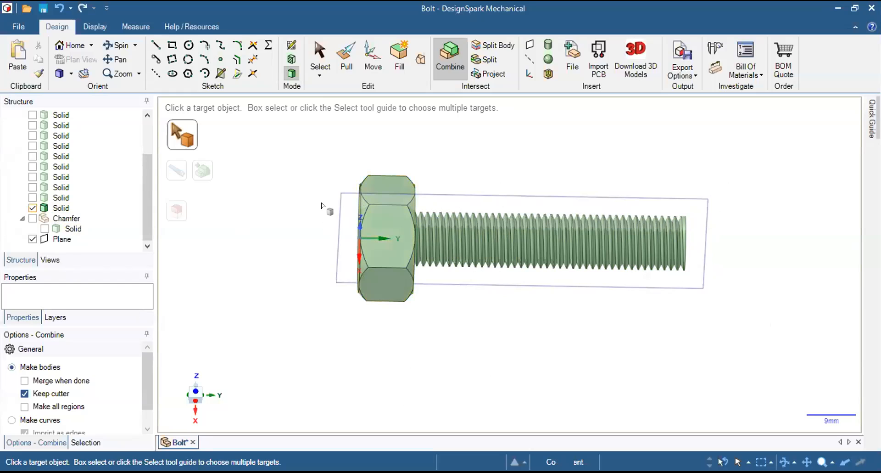
# Select the threaded shank body and examine how it meets the bolt head from several angles.
pyautogui.moveTo(429, 154); pyautogui.dragTo(367, 176, button='middle')
pyautogui.moveTo(310, 318); pyautogui.dragTo(296, 199, button='middle')
pyautogui.press('h')
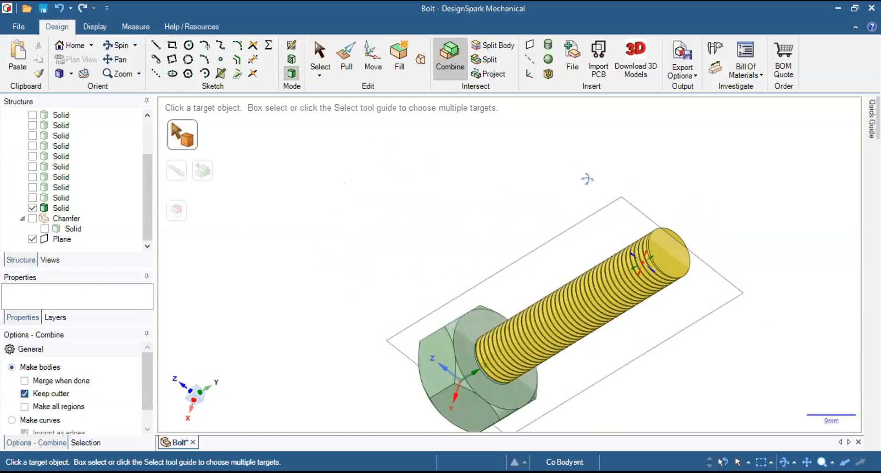
pyautogui.moveTo(573, 298); pyautogui.dragTo(557, 225, button='middle')
pyautogui.rightClick(568, 249)
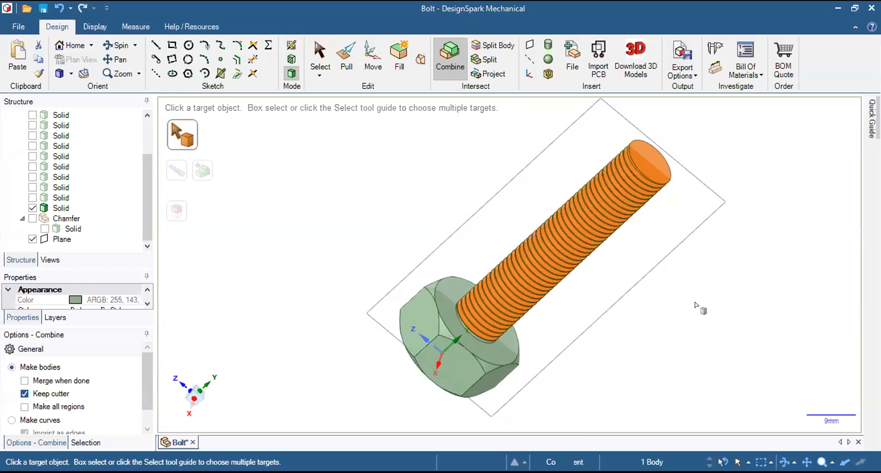
pyautogui.moveTo(468, 322); pyautogui.dragTo(527, 279, button='middle')
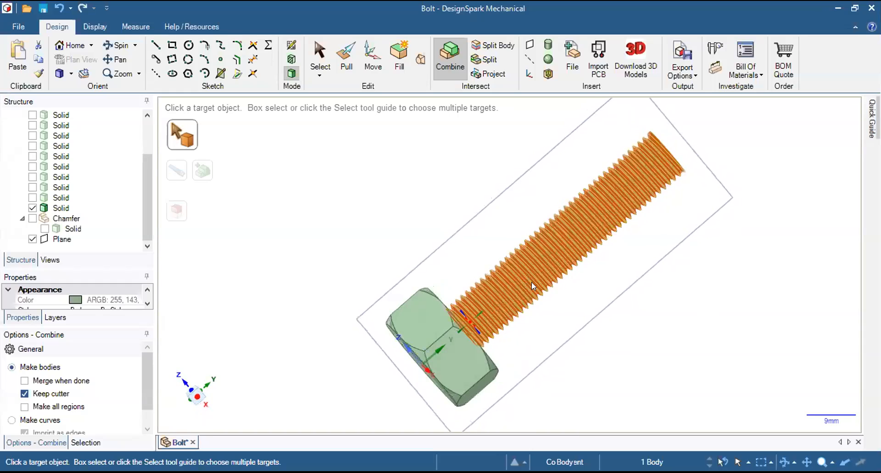
pyautogui.moveTo(529, 372); pyautogui.dragTo(459, 317, button='middle')
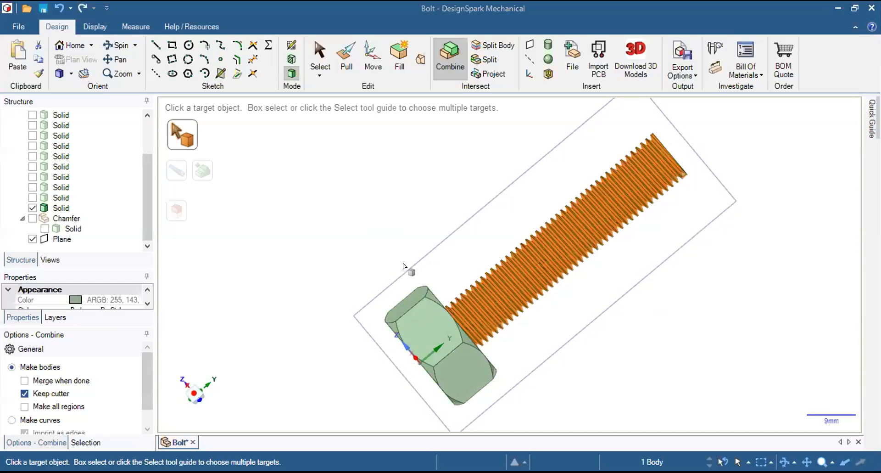
pyautogui.moveTo(399, 241); pyautogui.dragTo(472, 141, button='middle')
pyautogui.moveTo(528, 356); pyautogui.dragTo(504, 229, button='middle')
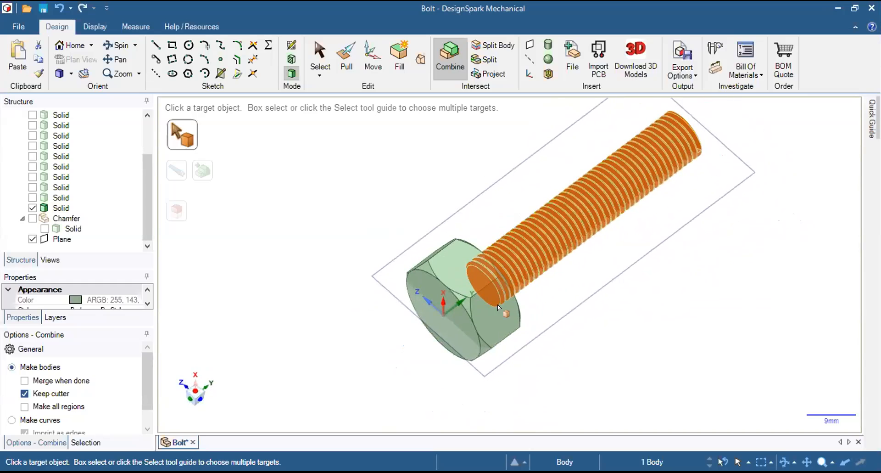
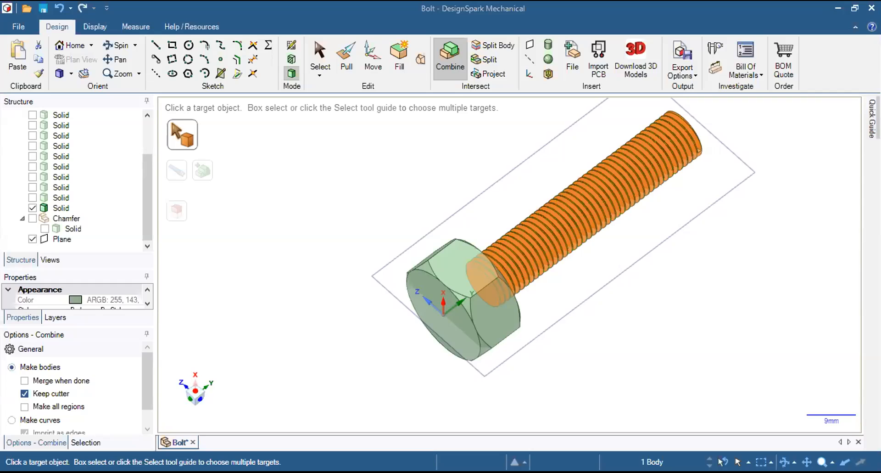
# Inspect the overlap of the threaded shank and the hexagonal head from the head's end face and along the bolt's length.
pyautogui.moveTo(409, 295); pyautogui.dragTo(495, 206, button='middle')
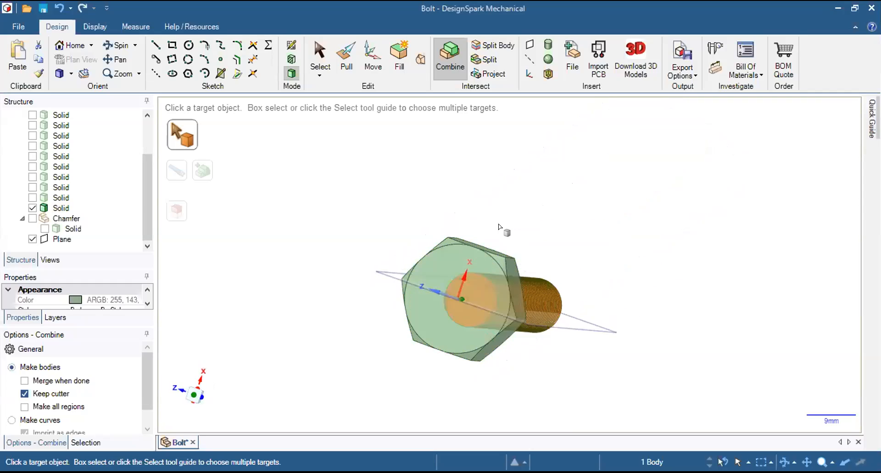
pyautogui.scroll(1, 522, 354)
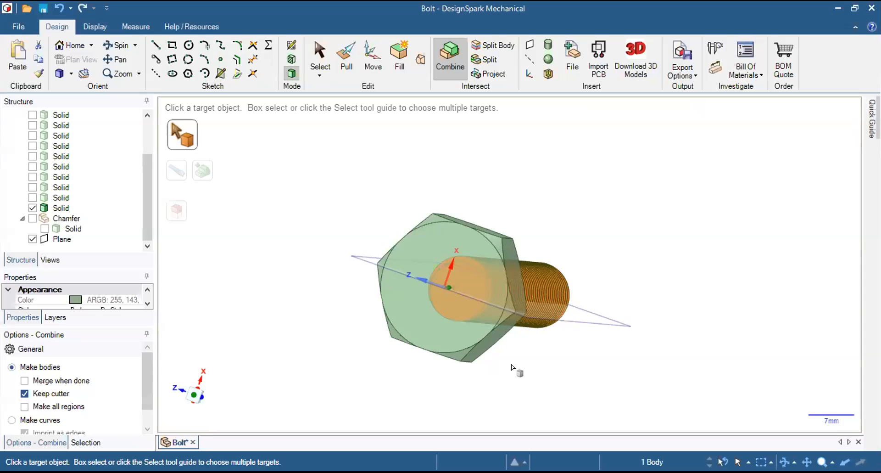
pyautogui.moveTo(525, 164); pyautogui.dragTo(431, 203, button='middle')
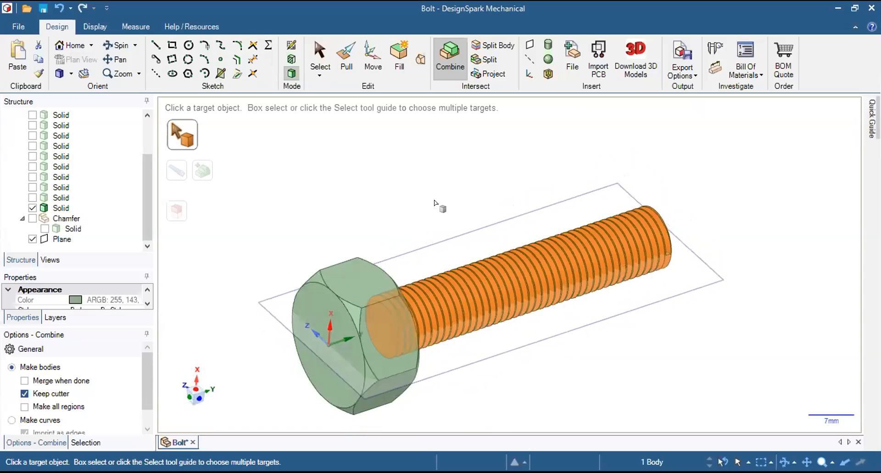
pyautogui.keyDown('shift'); pyautogui.moveTo(469, 229); pyautogui.dragTo(468, 200, button='middle'); pyautogui.keyUp('shift')
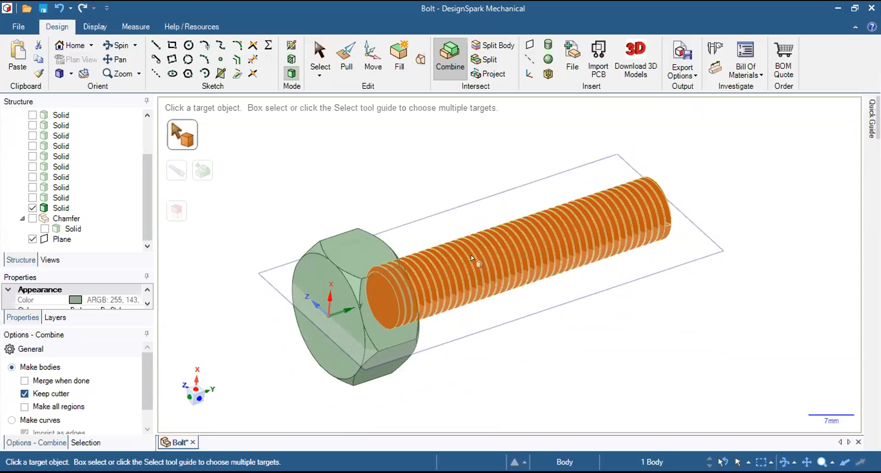